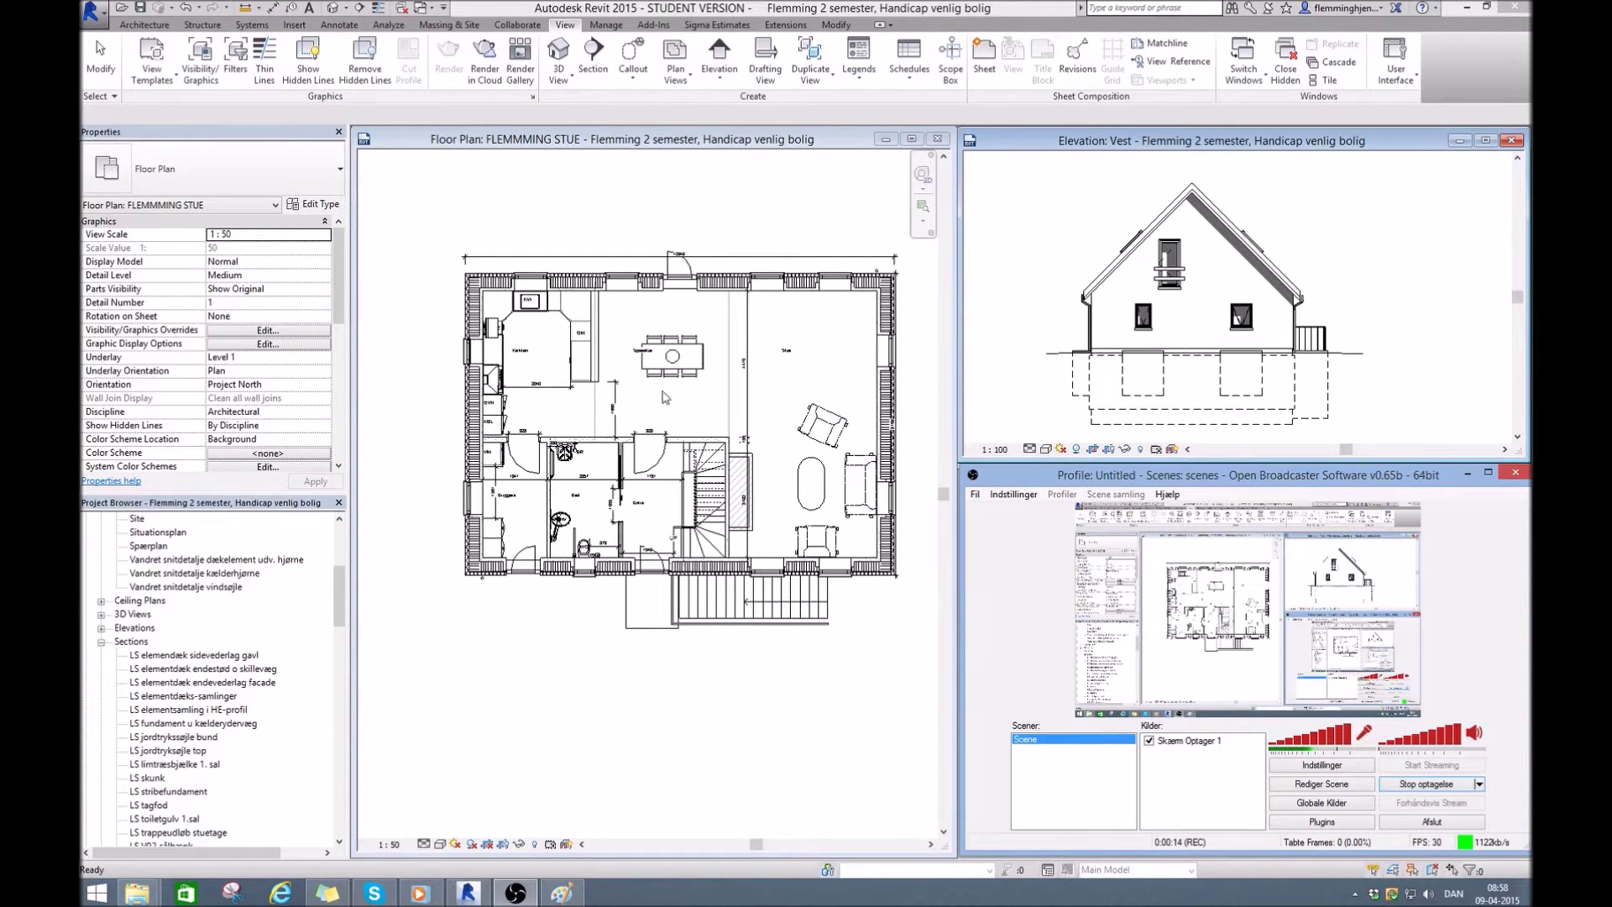
- Switch from the Revit project to Paint to view the rendered STUE living-room image
left_click(562, 892)
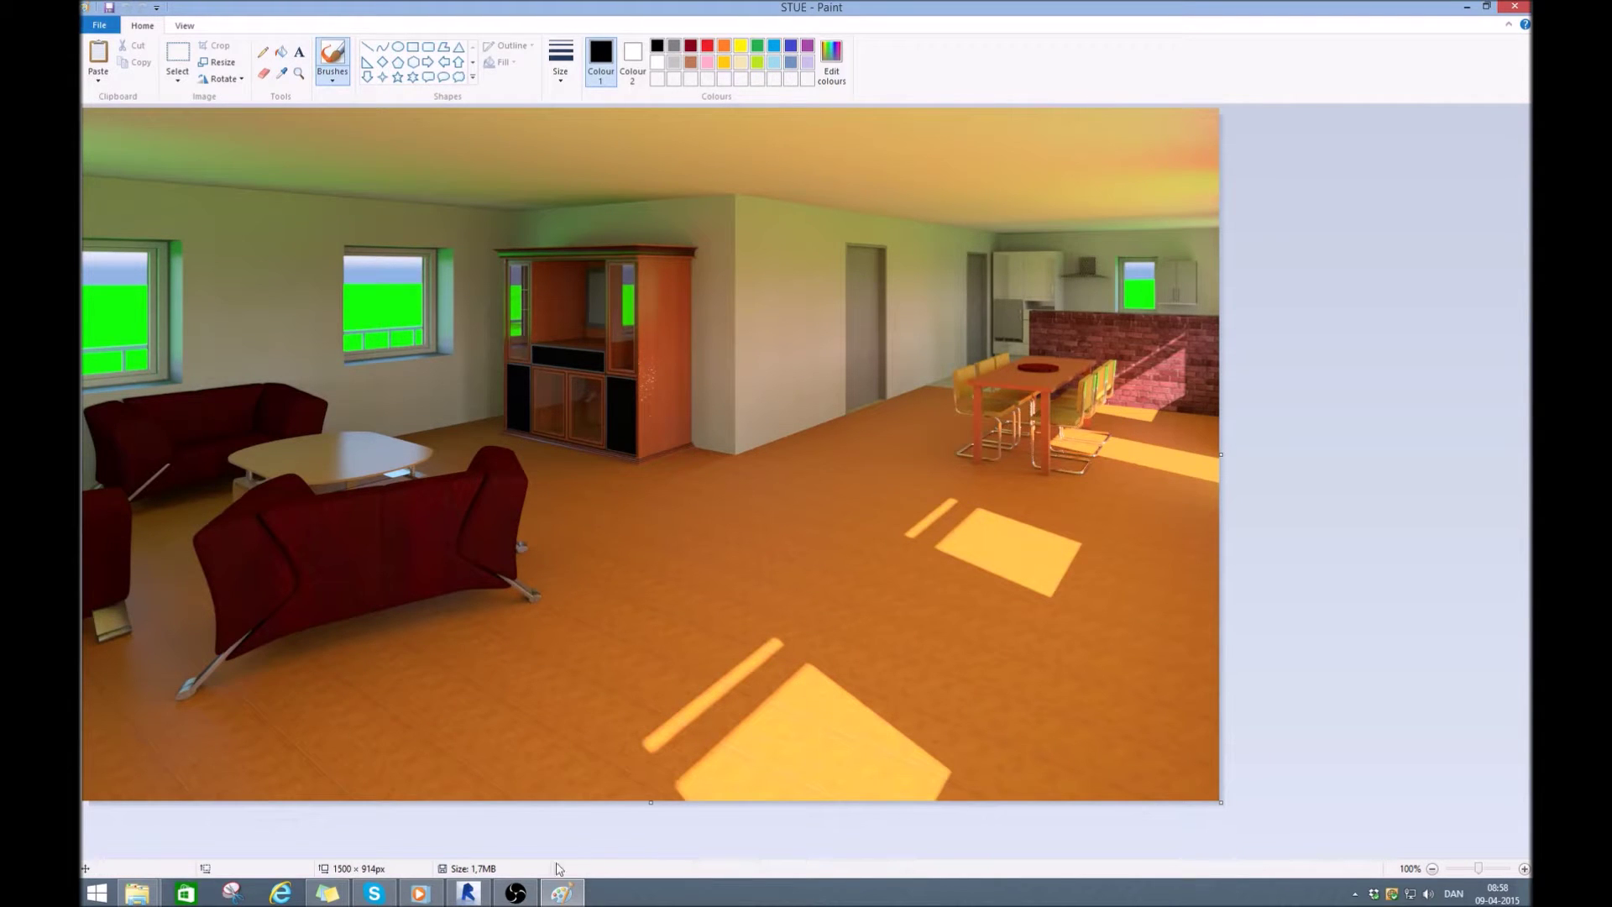
- Return from the Paint render to the Revit house project
left_click(475, 893)
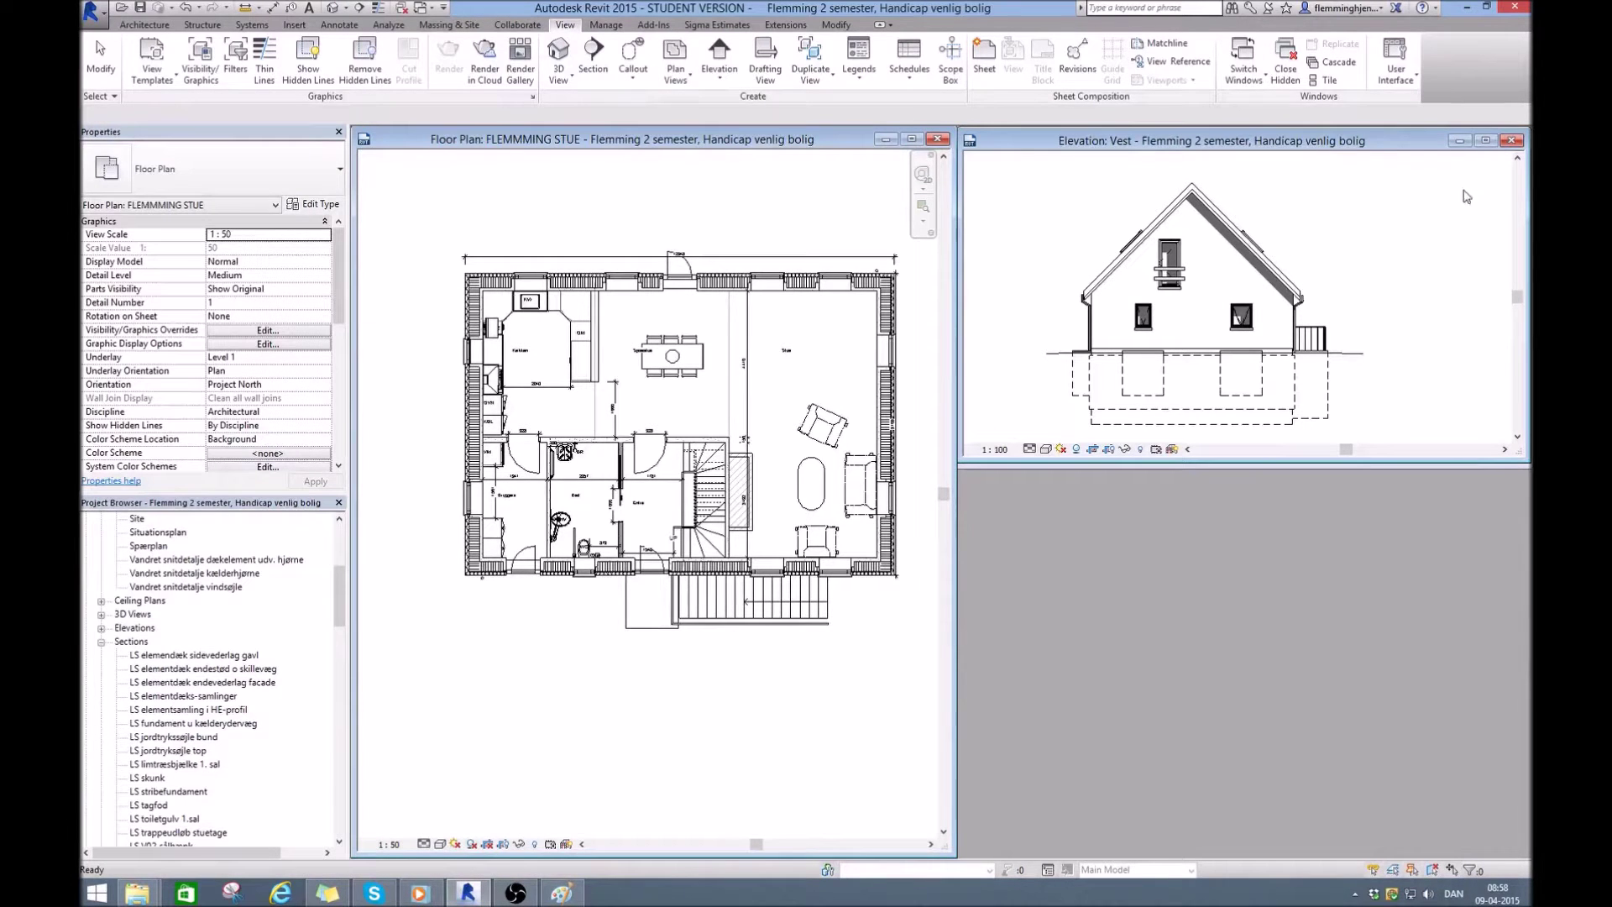
- Close the Elevation: Vest view and start creating a walkthrough from the 3D View list
left_click(1512, 141)
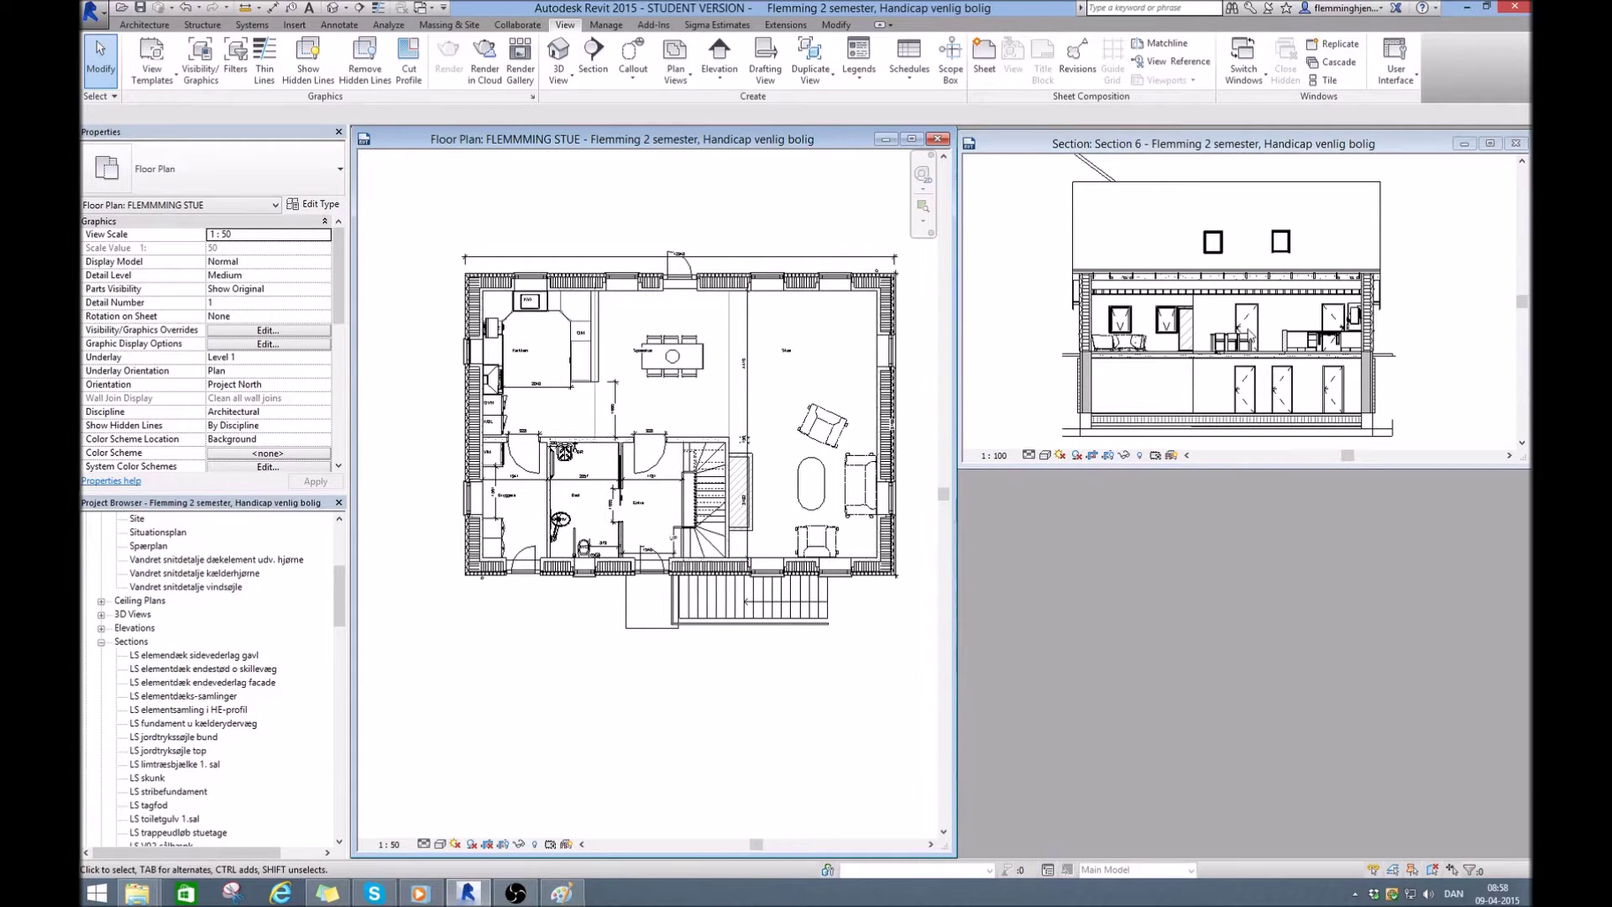
left_click(564, 75)
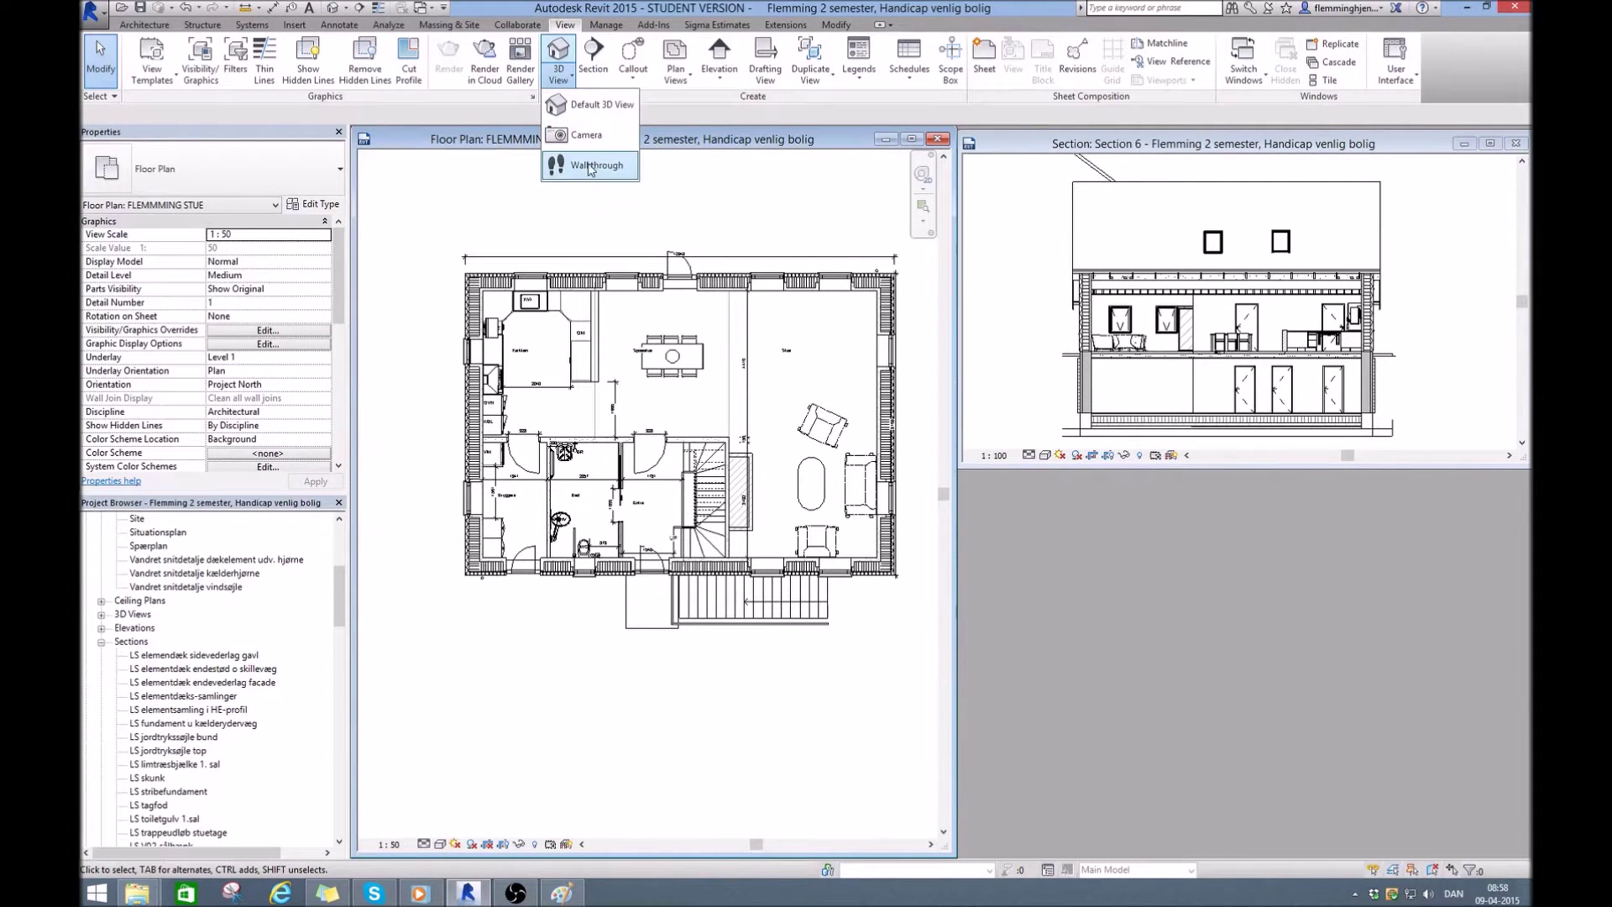
key("Escape")
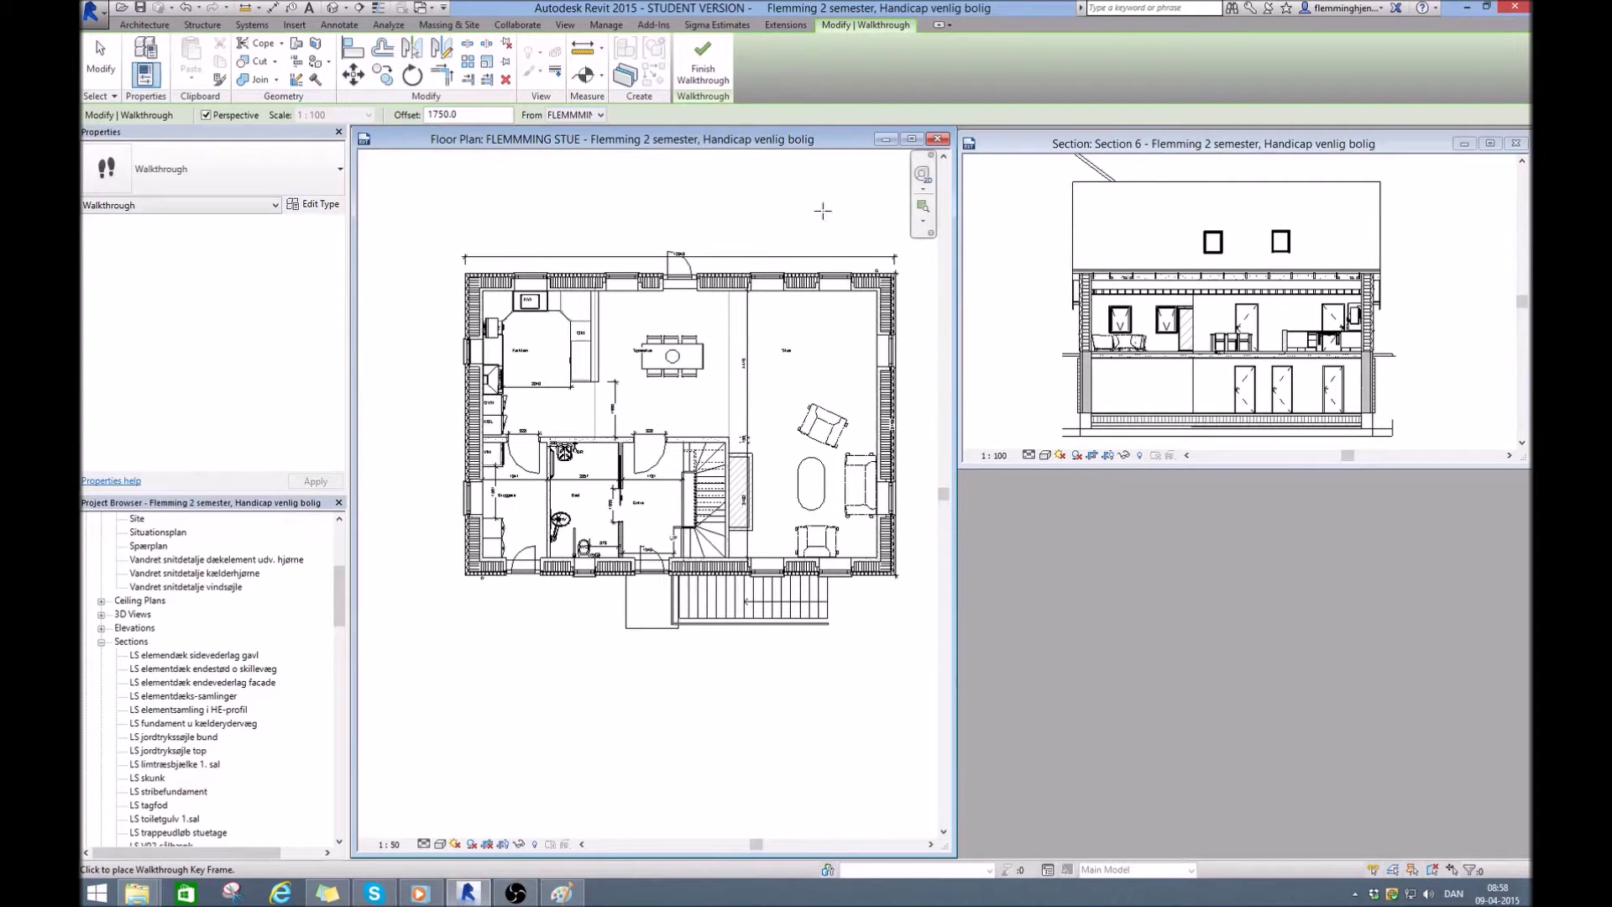
- Place key frames from the right wall through the ground floor, arcing over the dining table, then finish
left_click(883, 318)
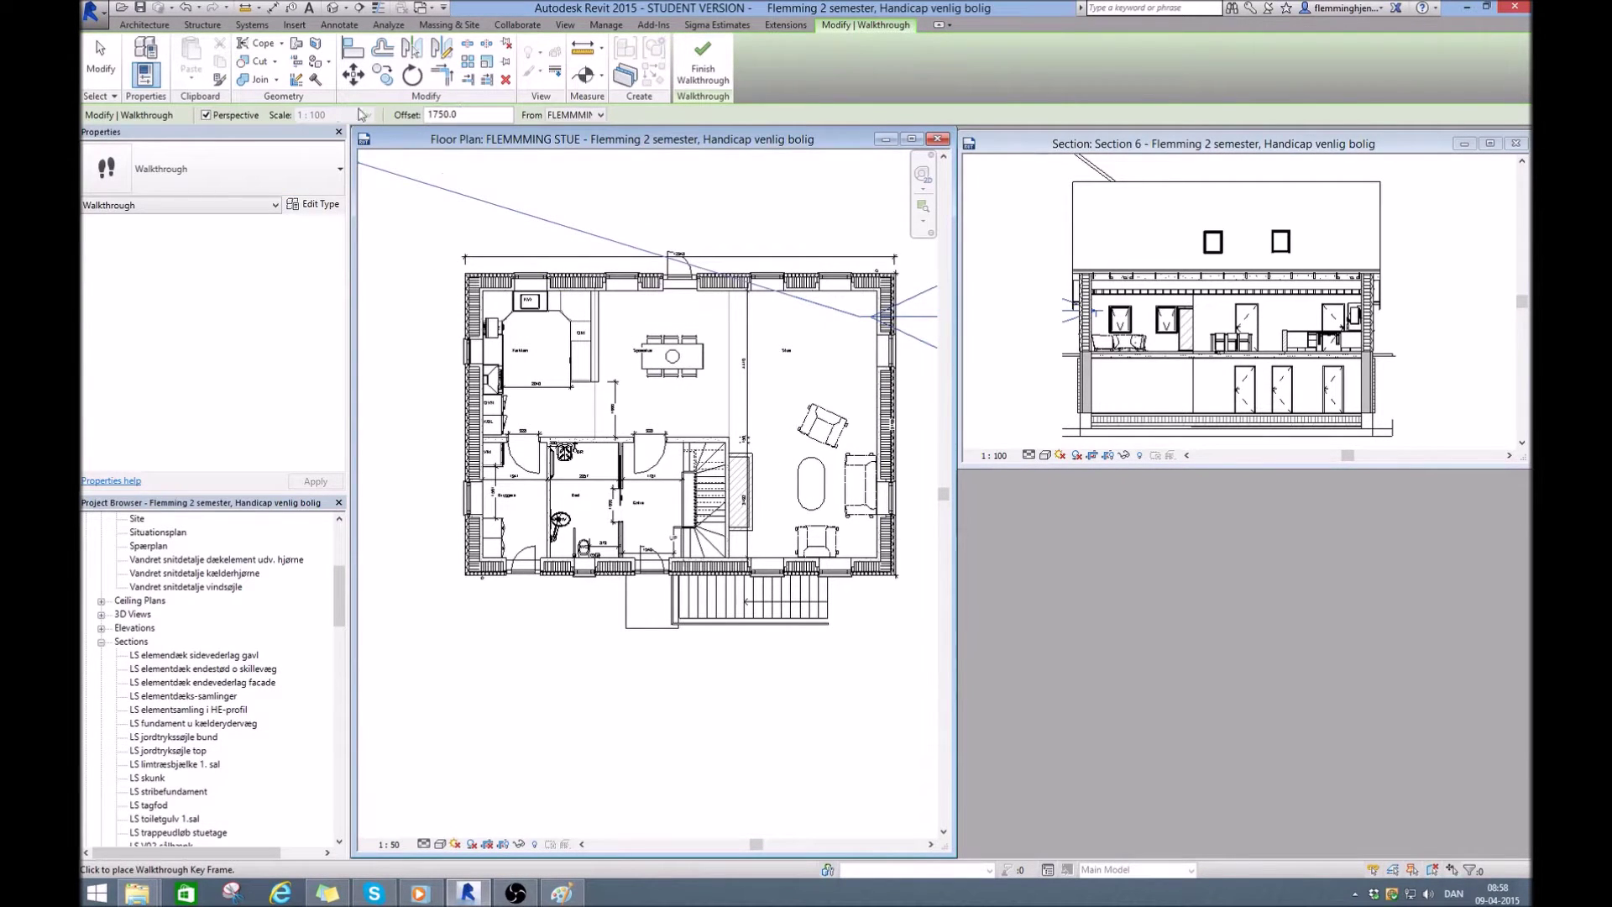
left_click(601, 118)
left_click(601, 118)
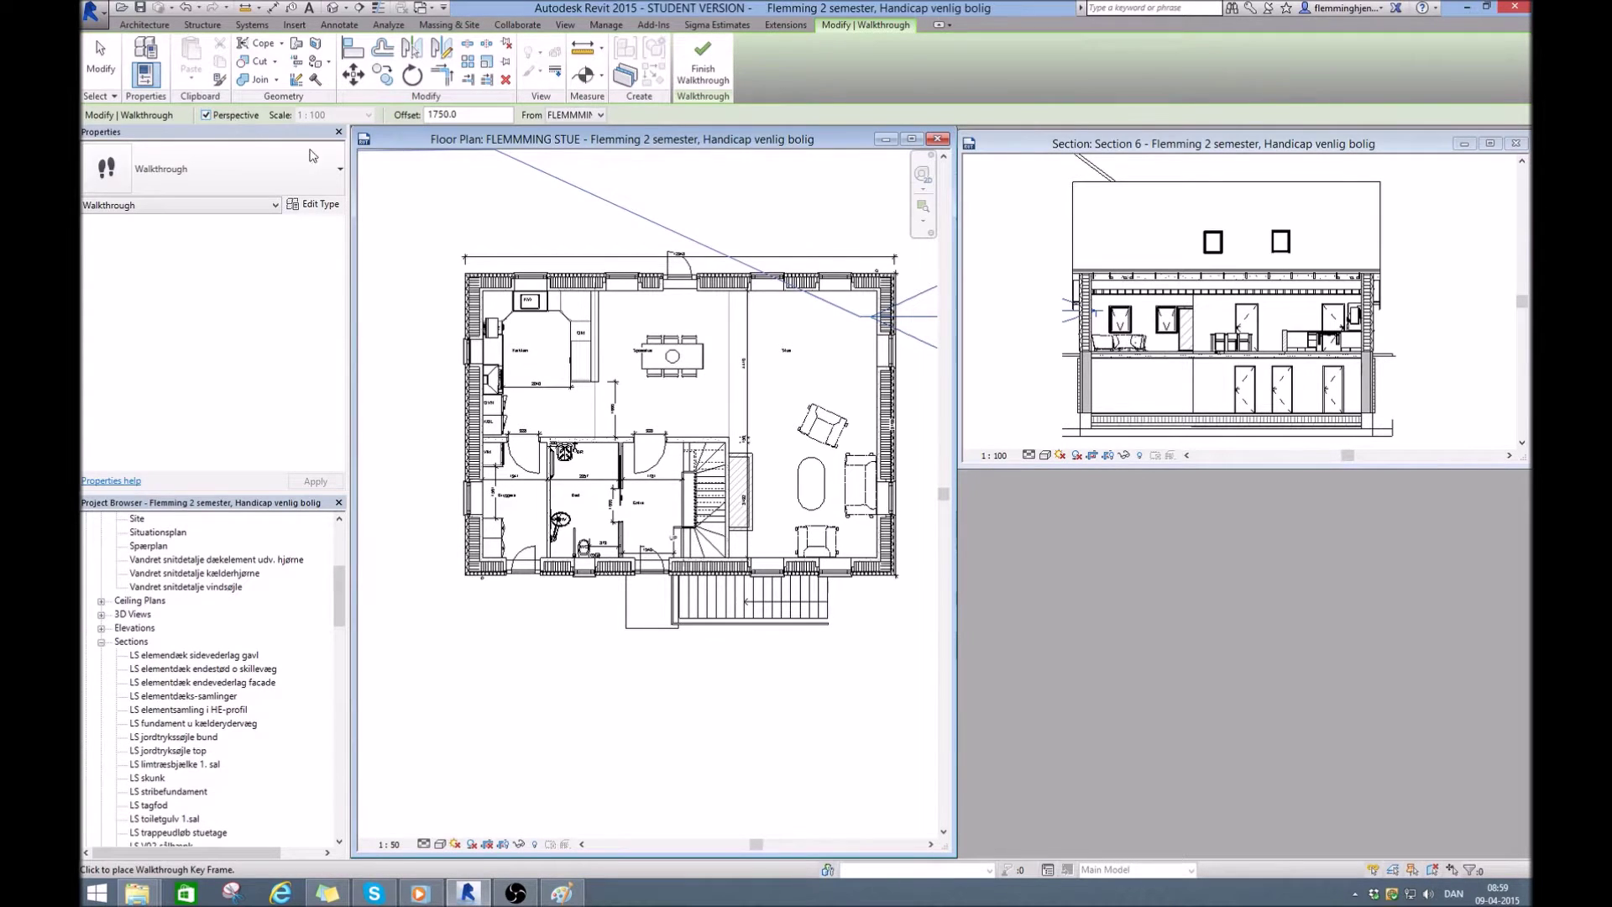
left_click(770, 367)
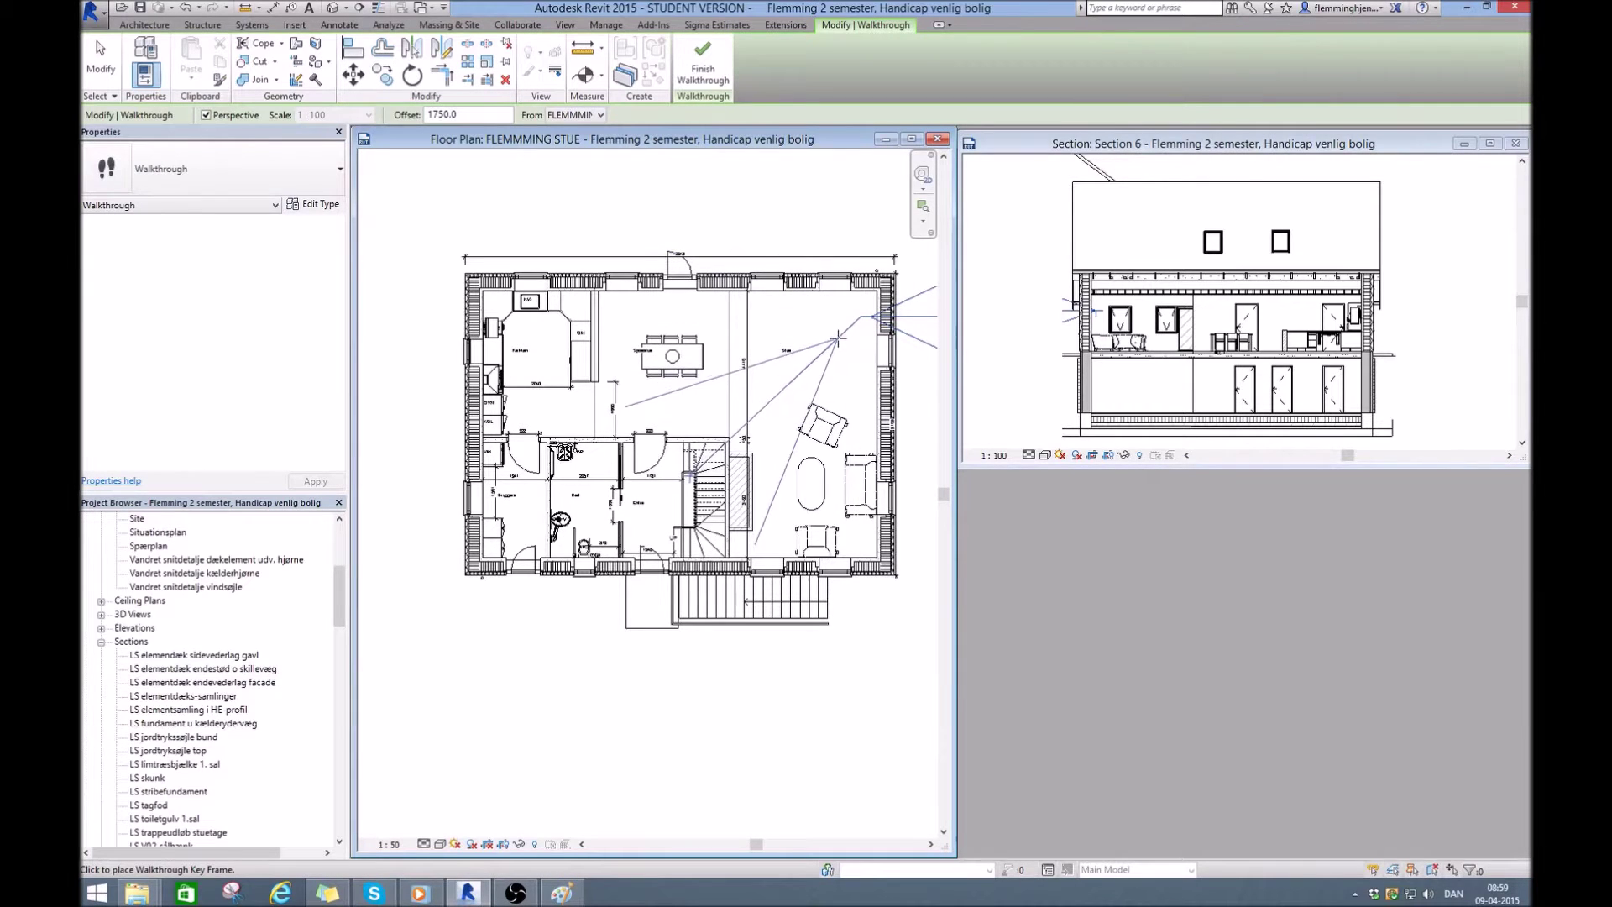
left_click(794, 388)
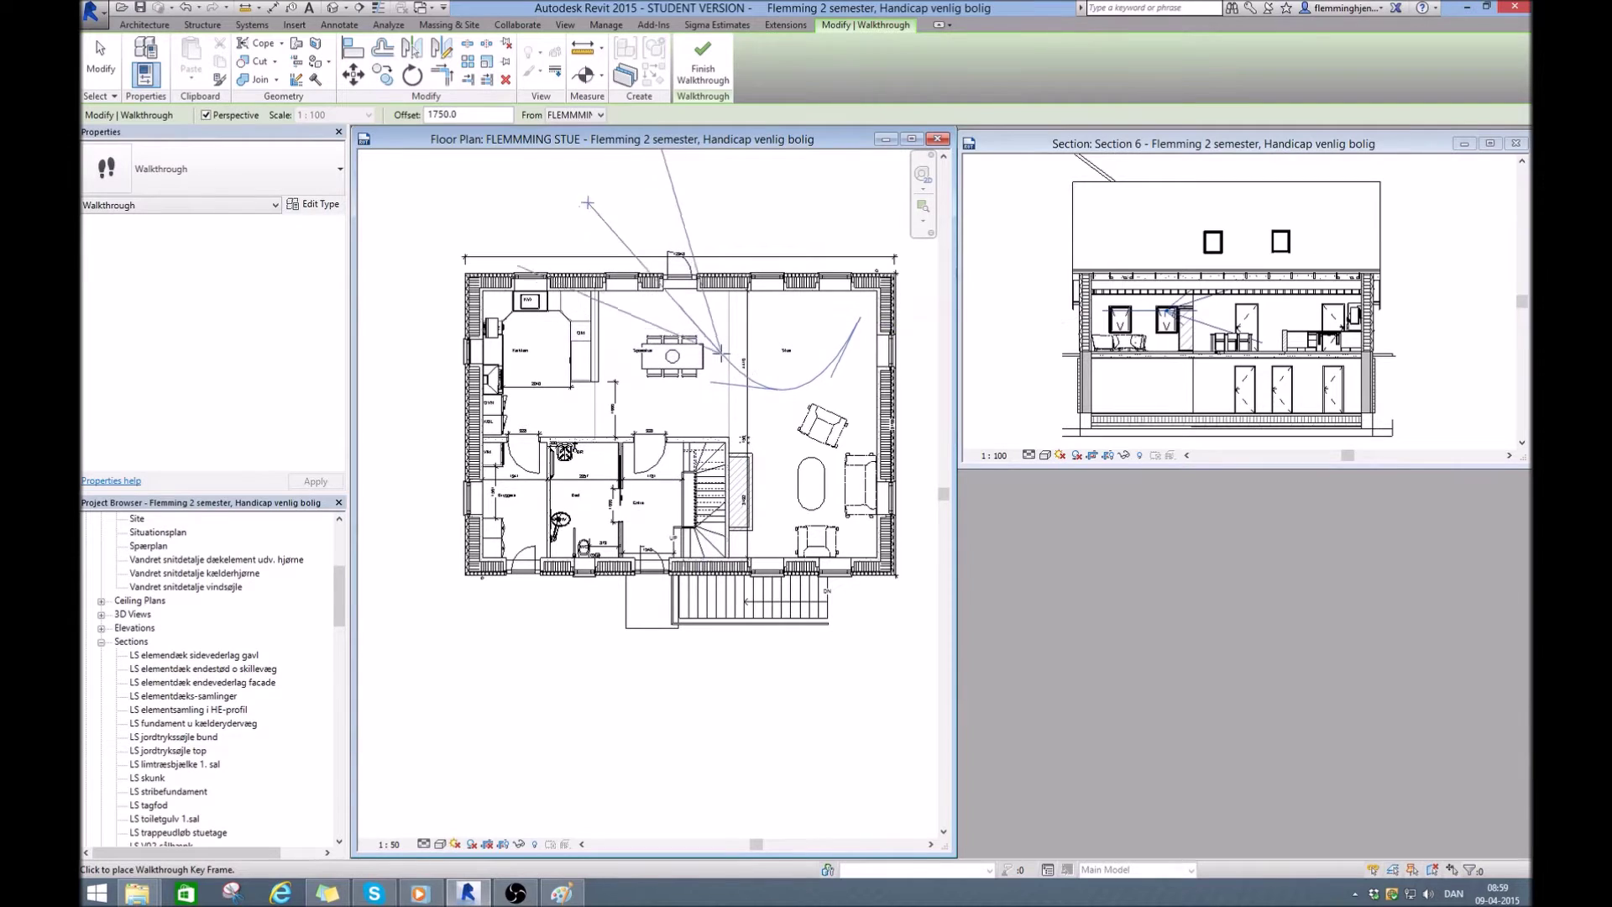
left_click(701, 329)
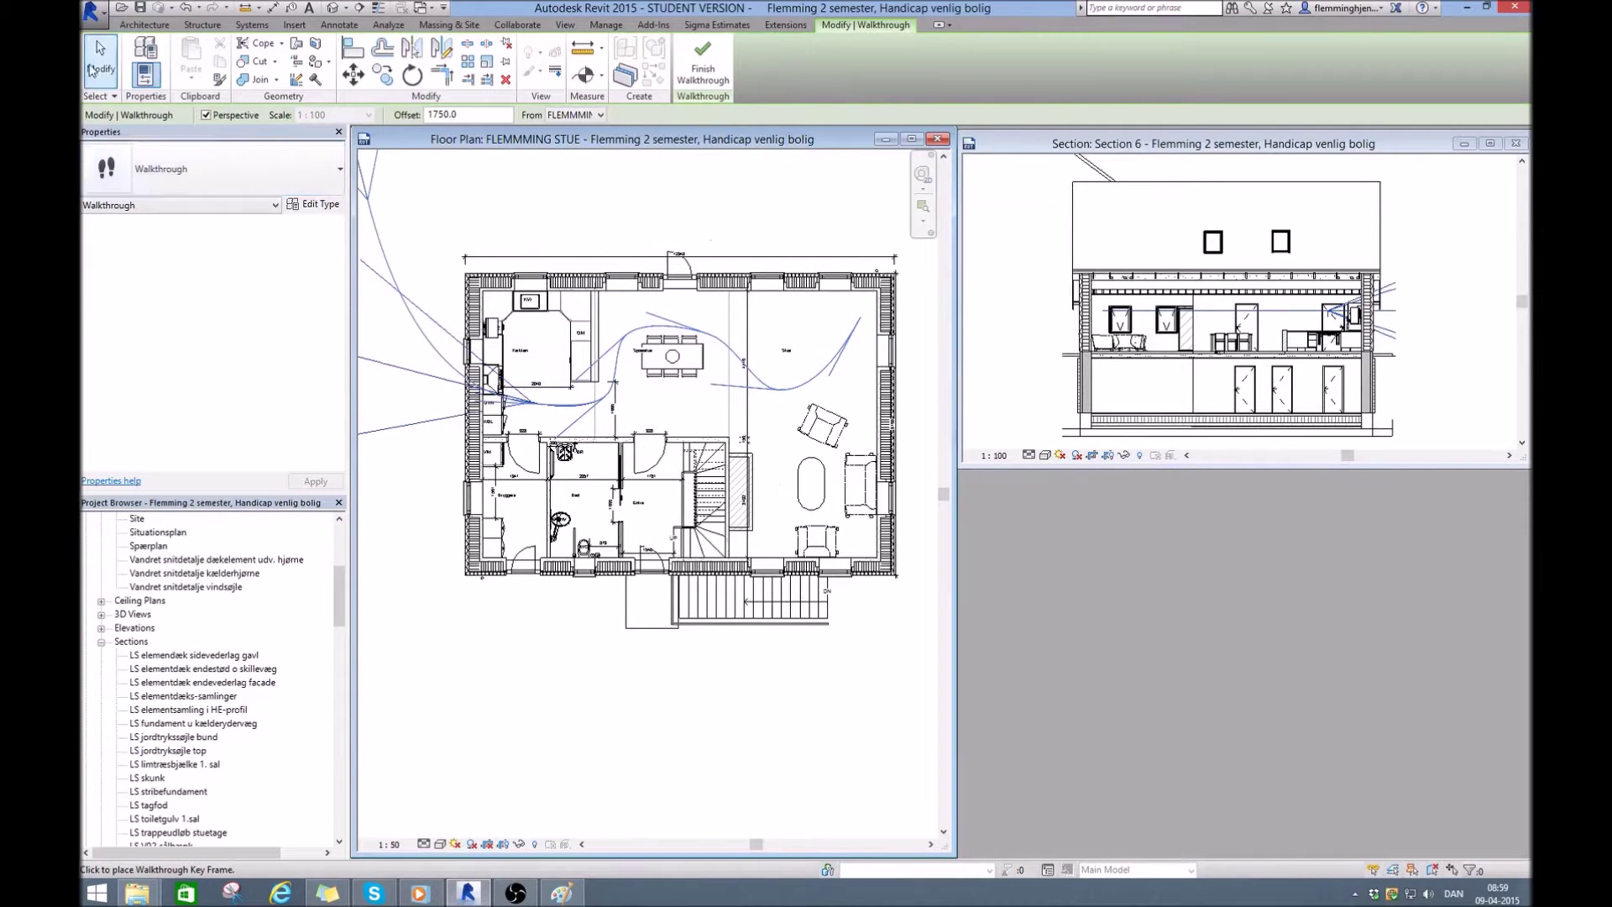
left_click(102, 71)
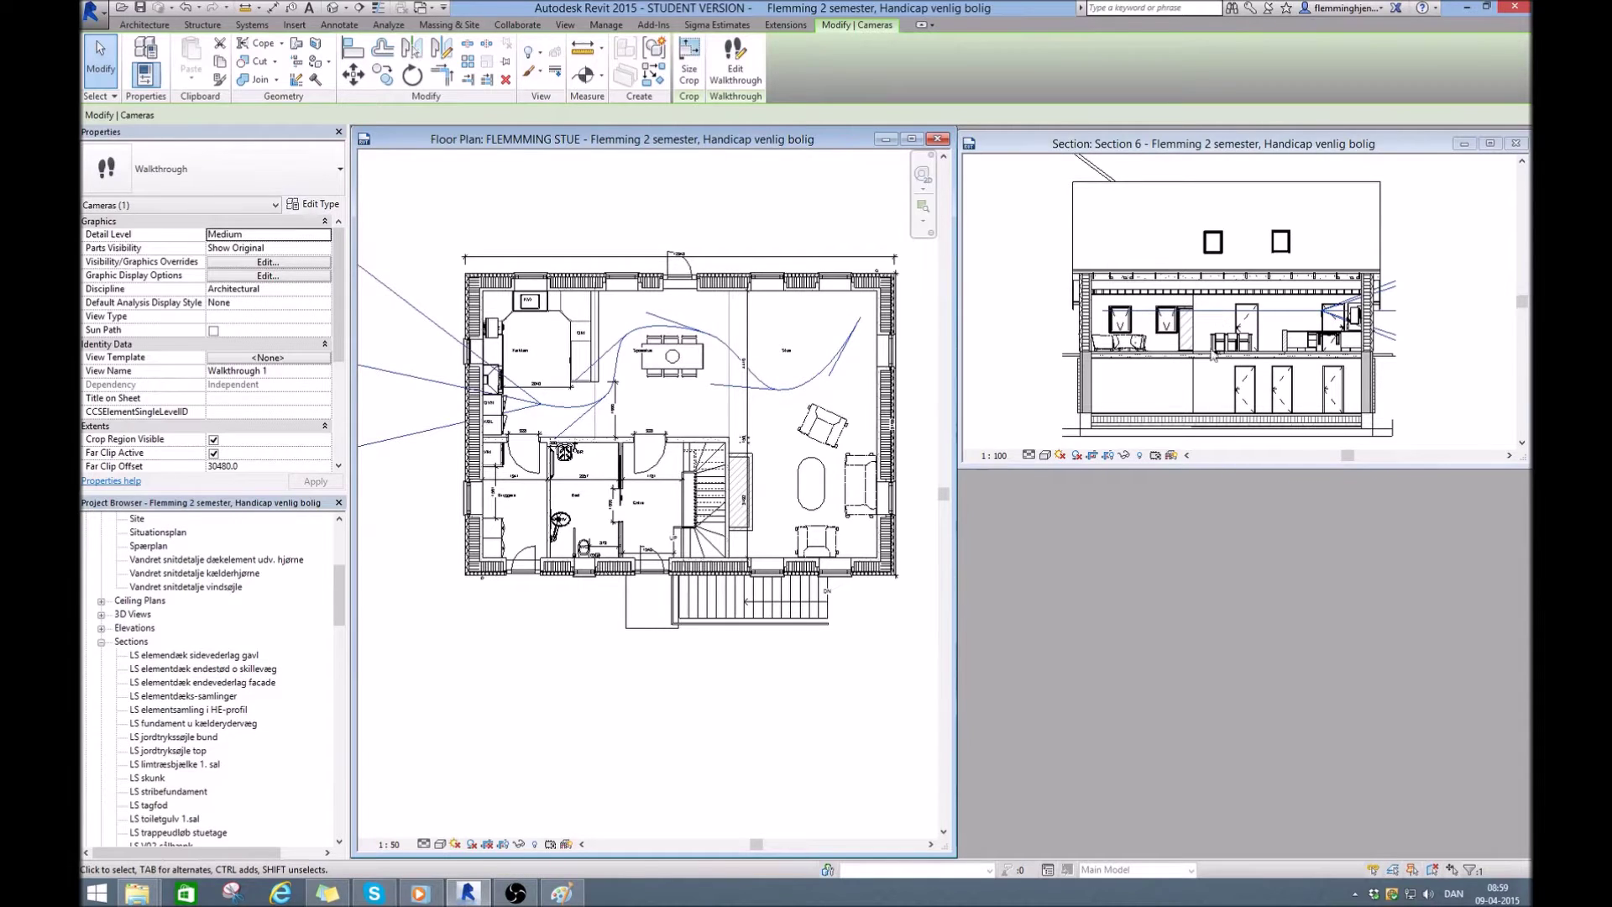
- Deselect the walkthrough camera and bring Walkthrough 1 into view under Walkthroughs in the Project Browser
scroll(1265, 337, "up", 5)
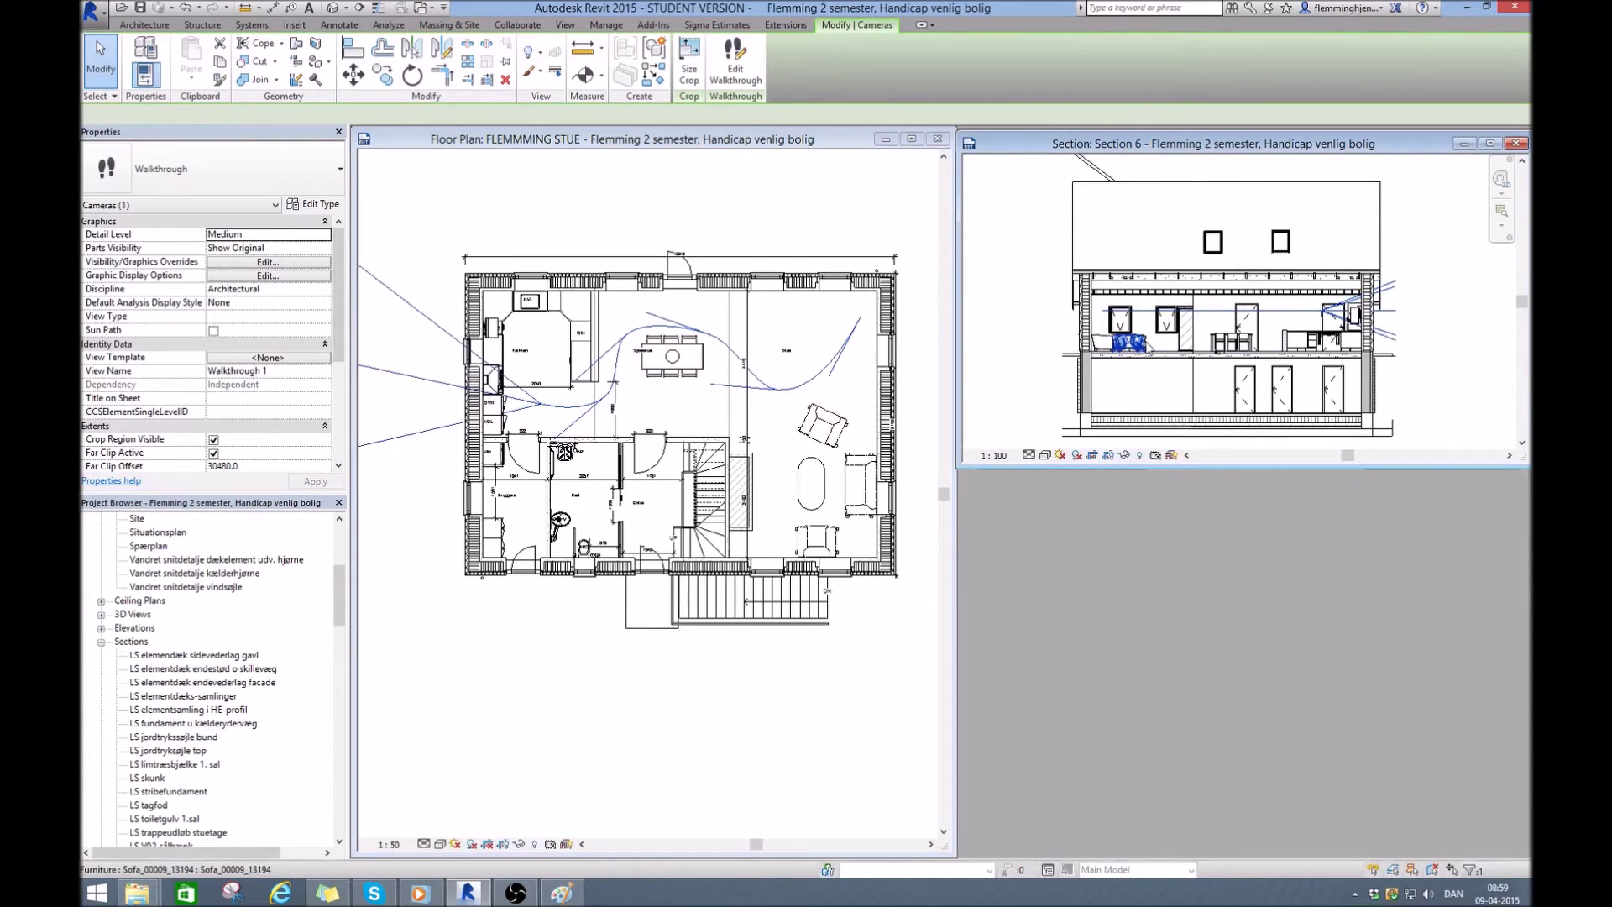
scroll(1270, 321, "up", 2)
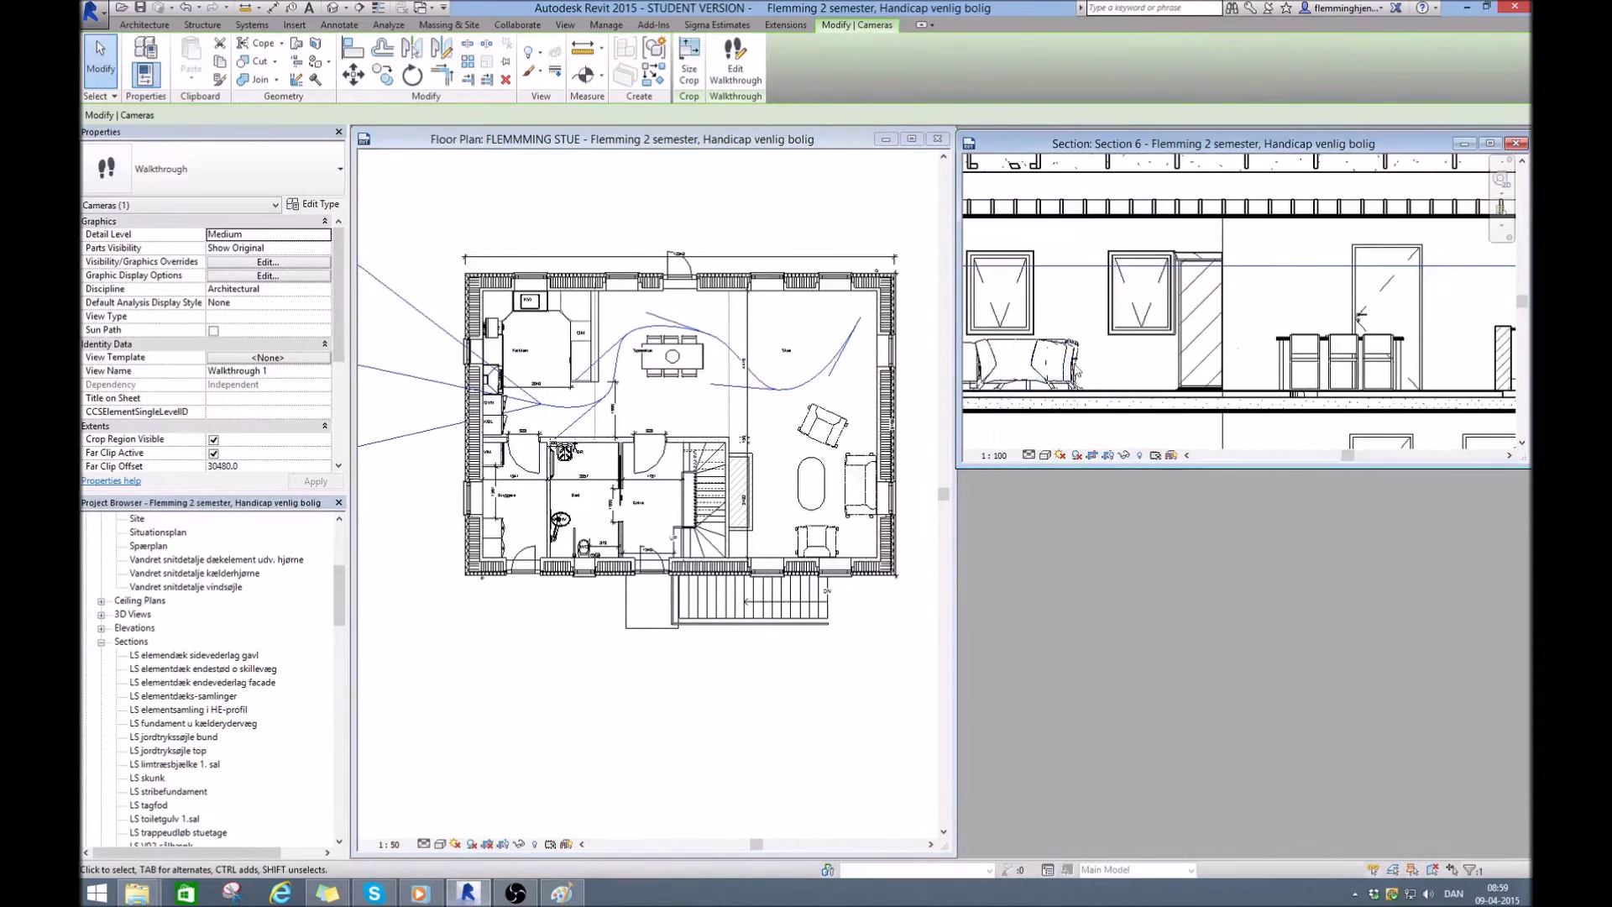
scroll(1062, 344, "down", 3)
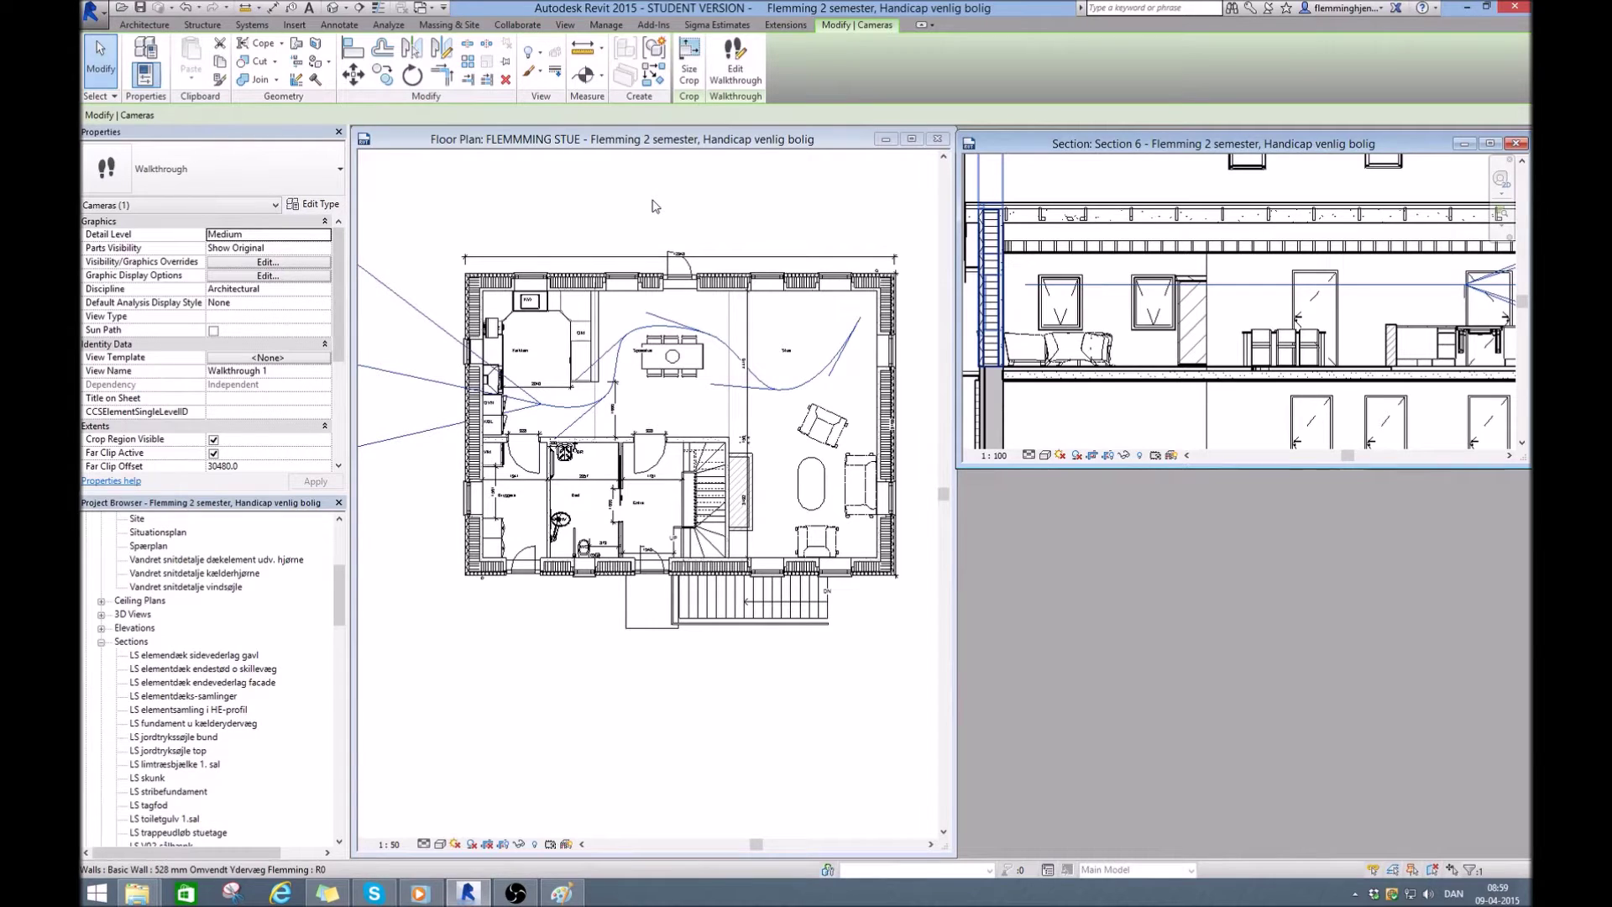
key("Escape")
left_click_drag(339, 589, 337, 649)
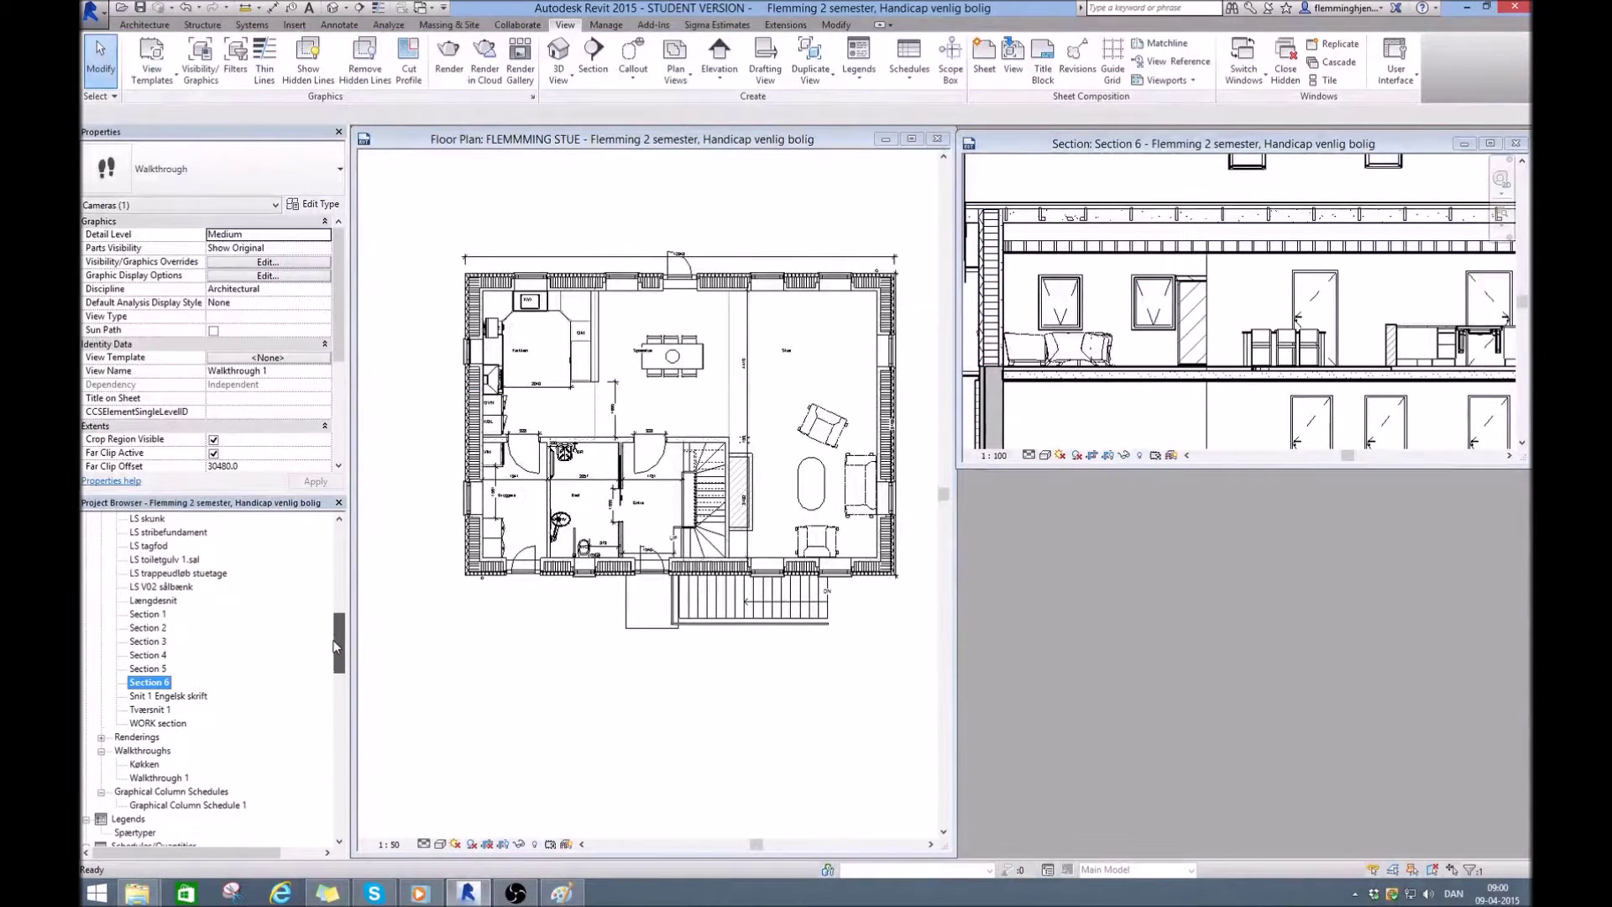
- Open the Walkthrough 1 3D view and fit its window into the lower-right area
left_click(101, 737)
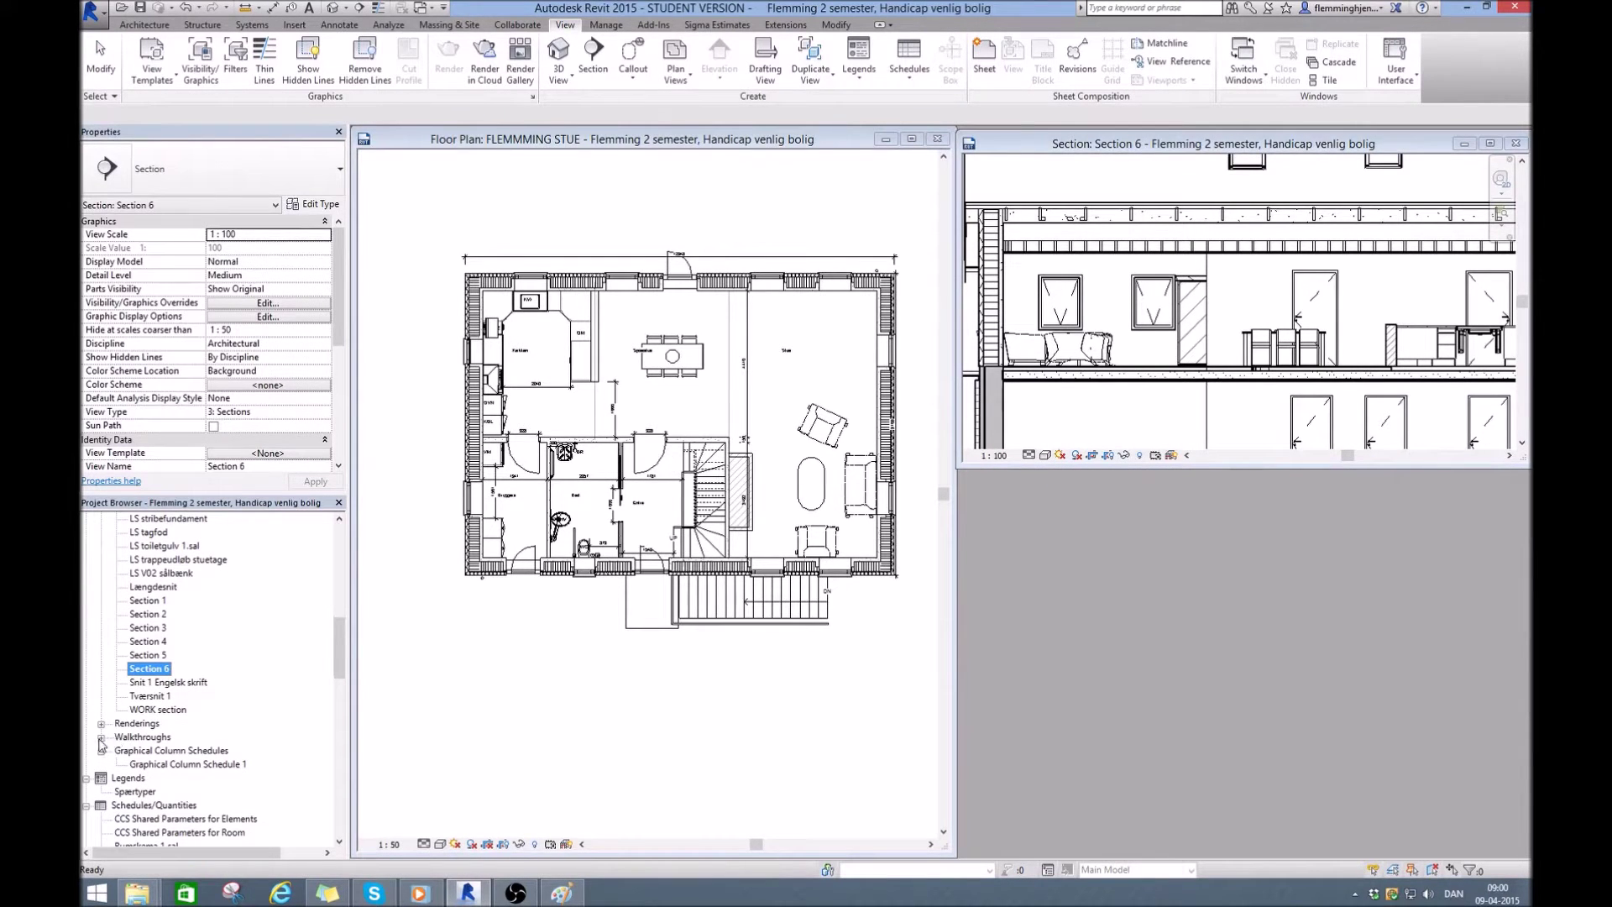
left_click(101, 737)
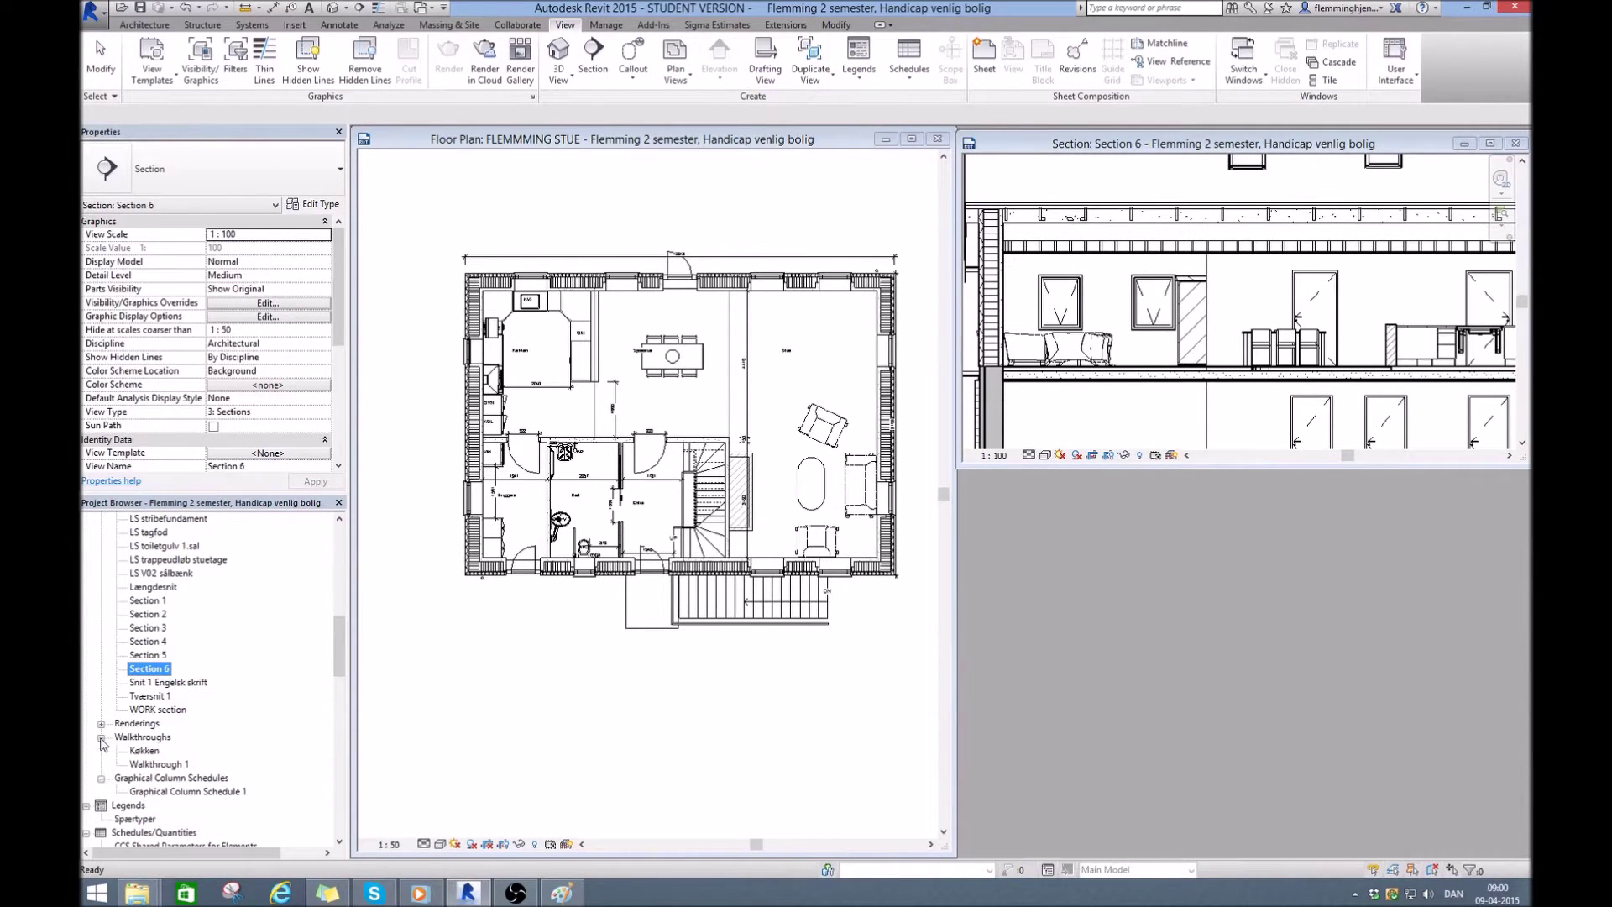
left_click(156, 763)
double_click(155, 766)
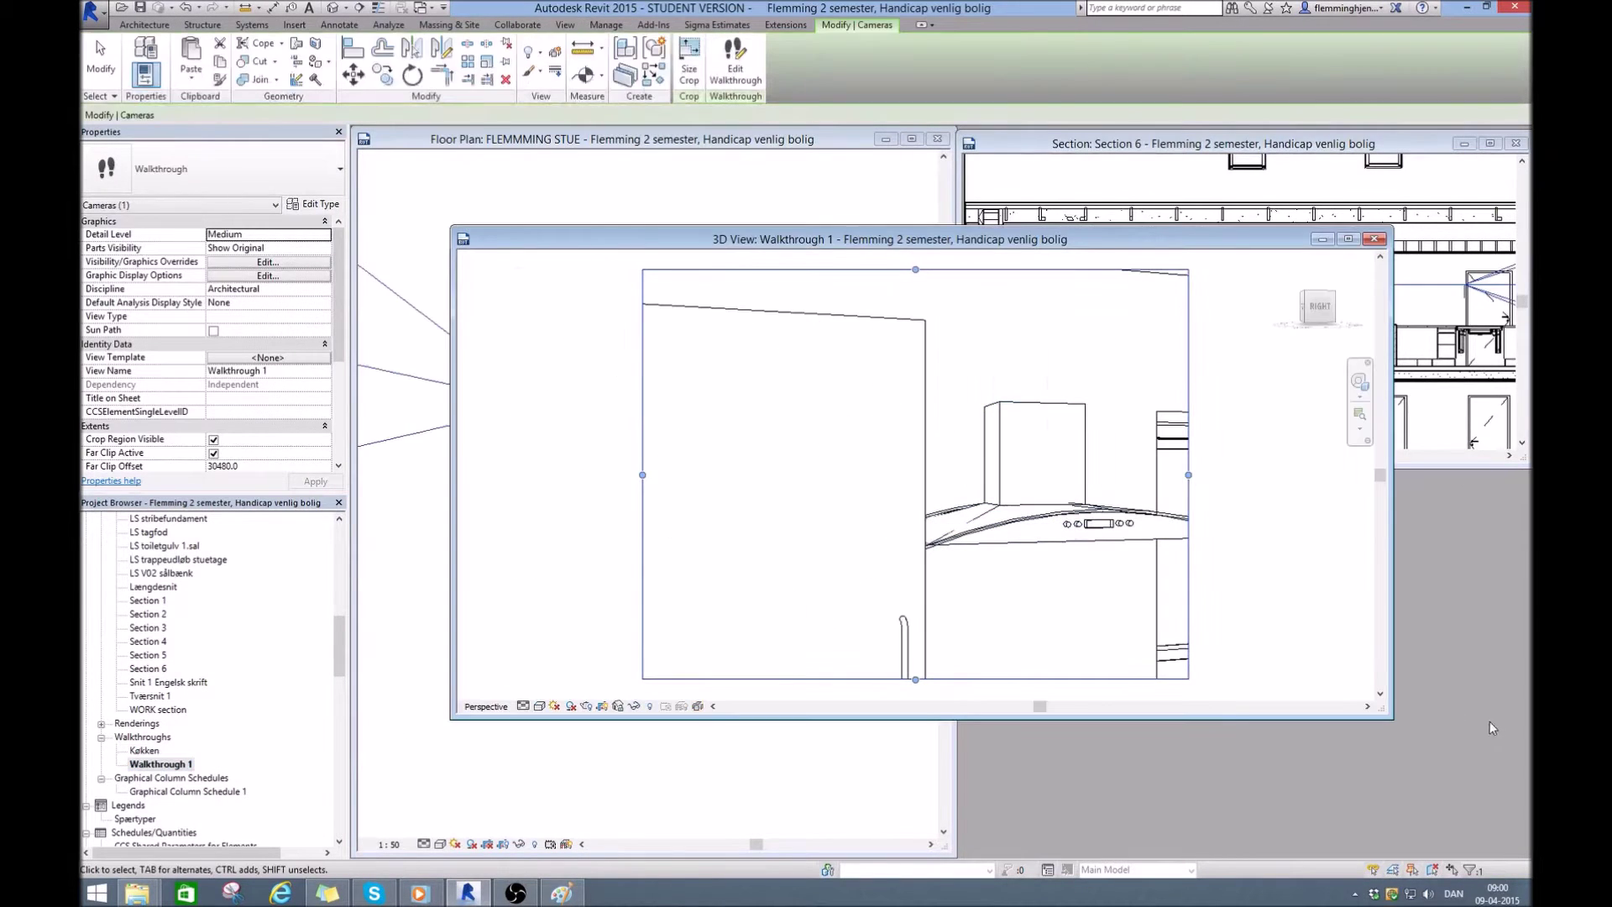
left_click_drag(1392, 716, 1530, 856)
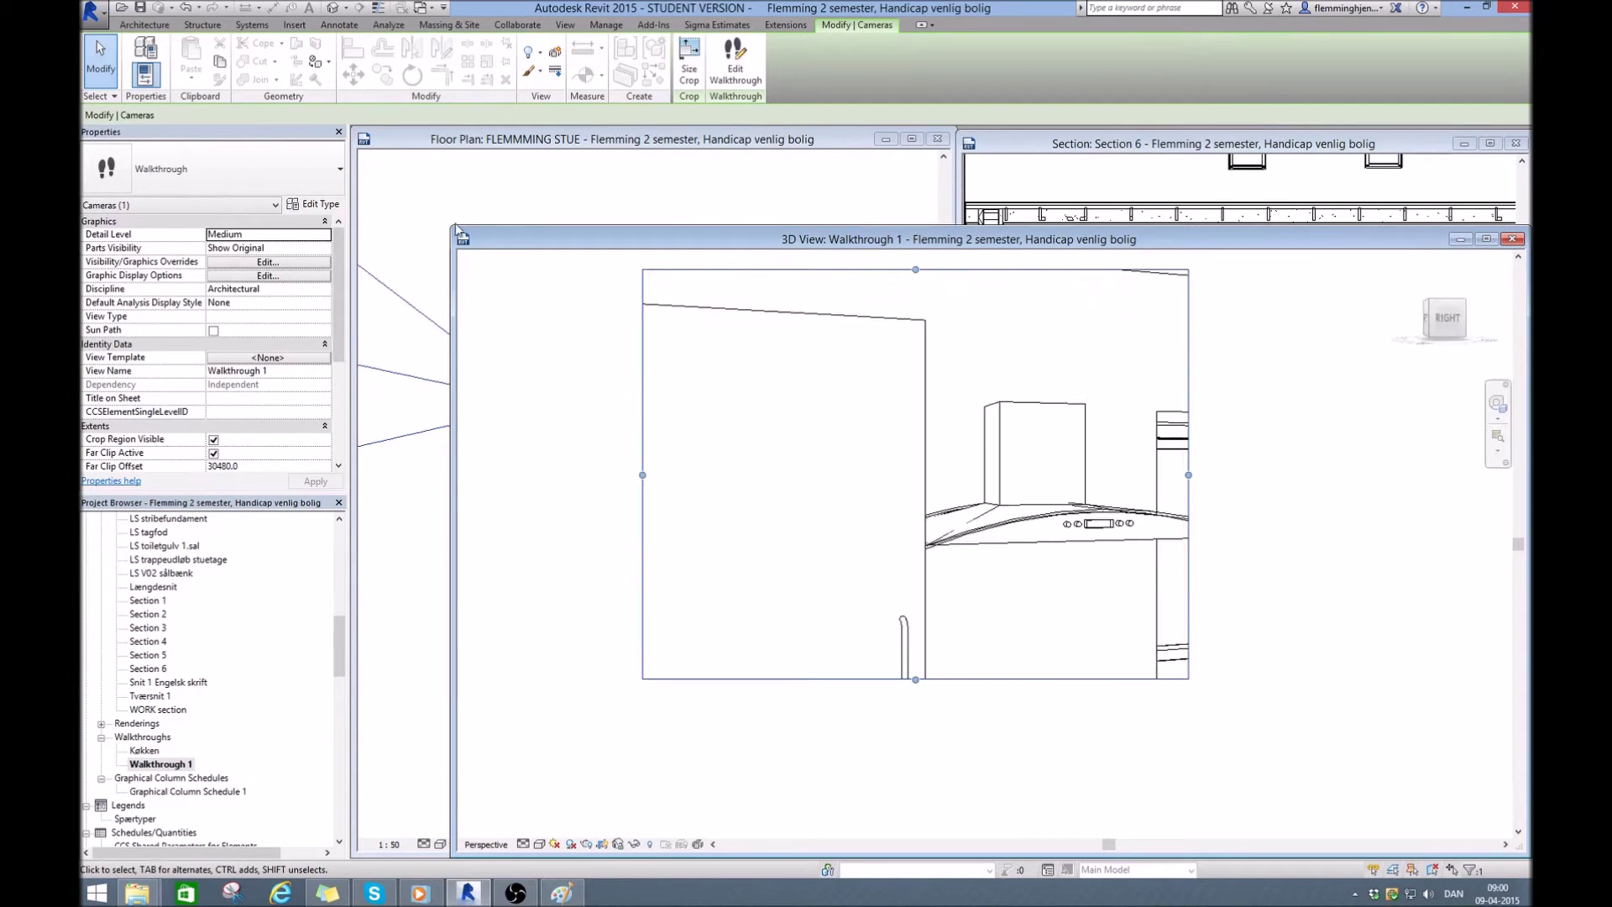
left_click_drag(448, 225, 956, 468)
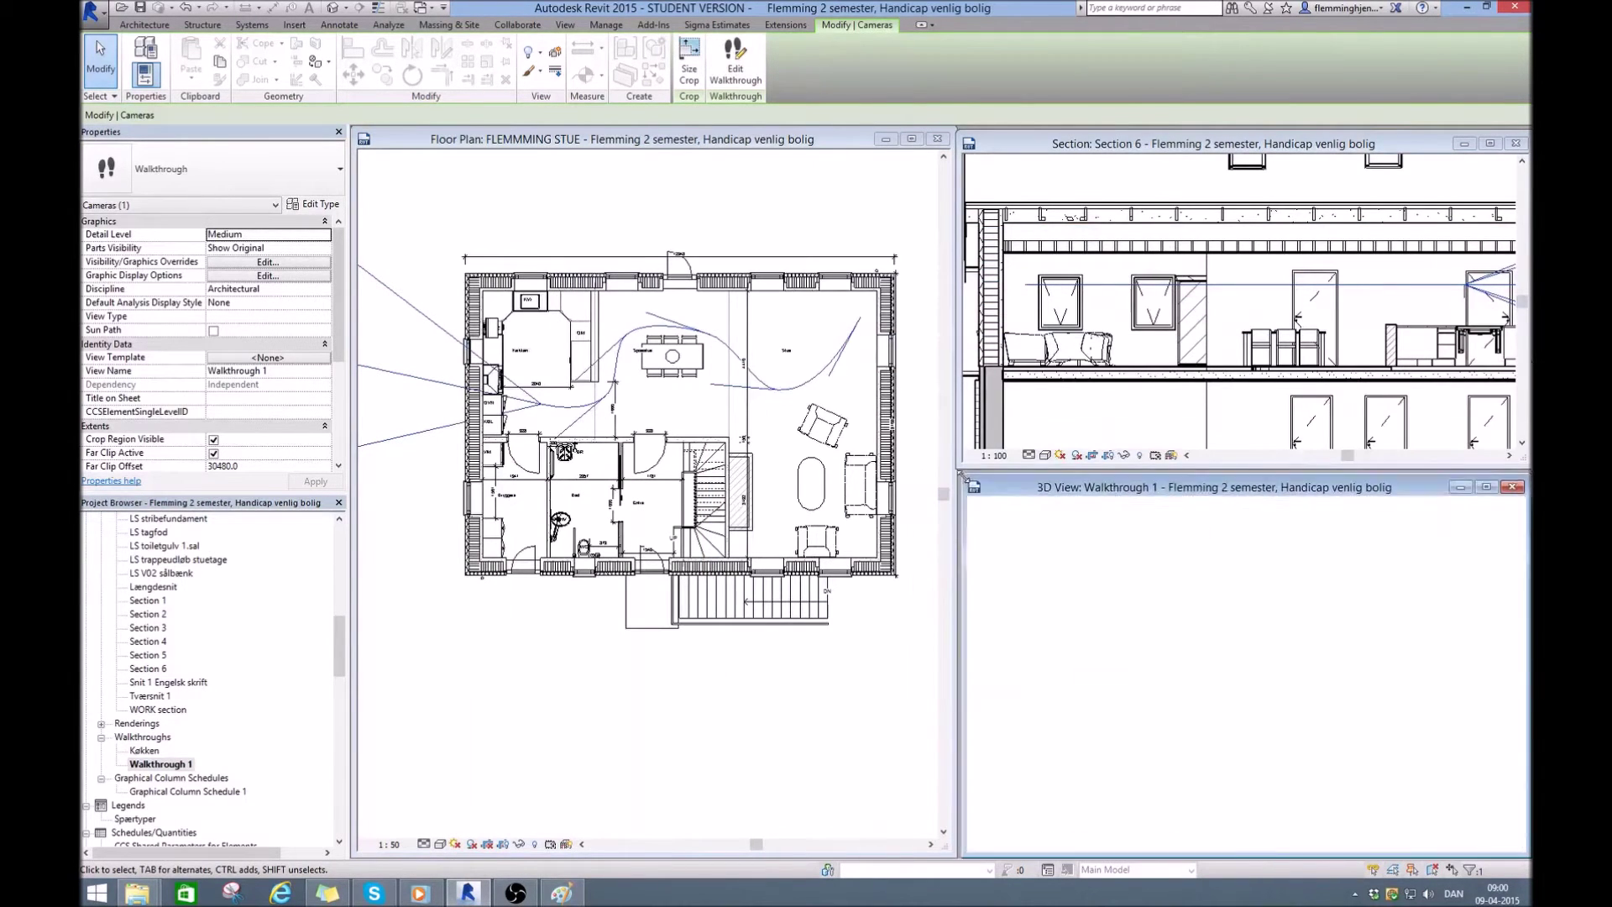
- Activate the walkthrough view and display its camera path on the floor plan with Show Camera
left_click(1206, 623)
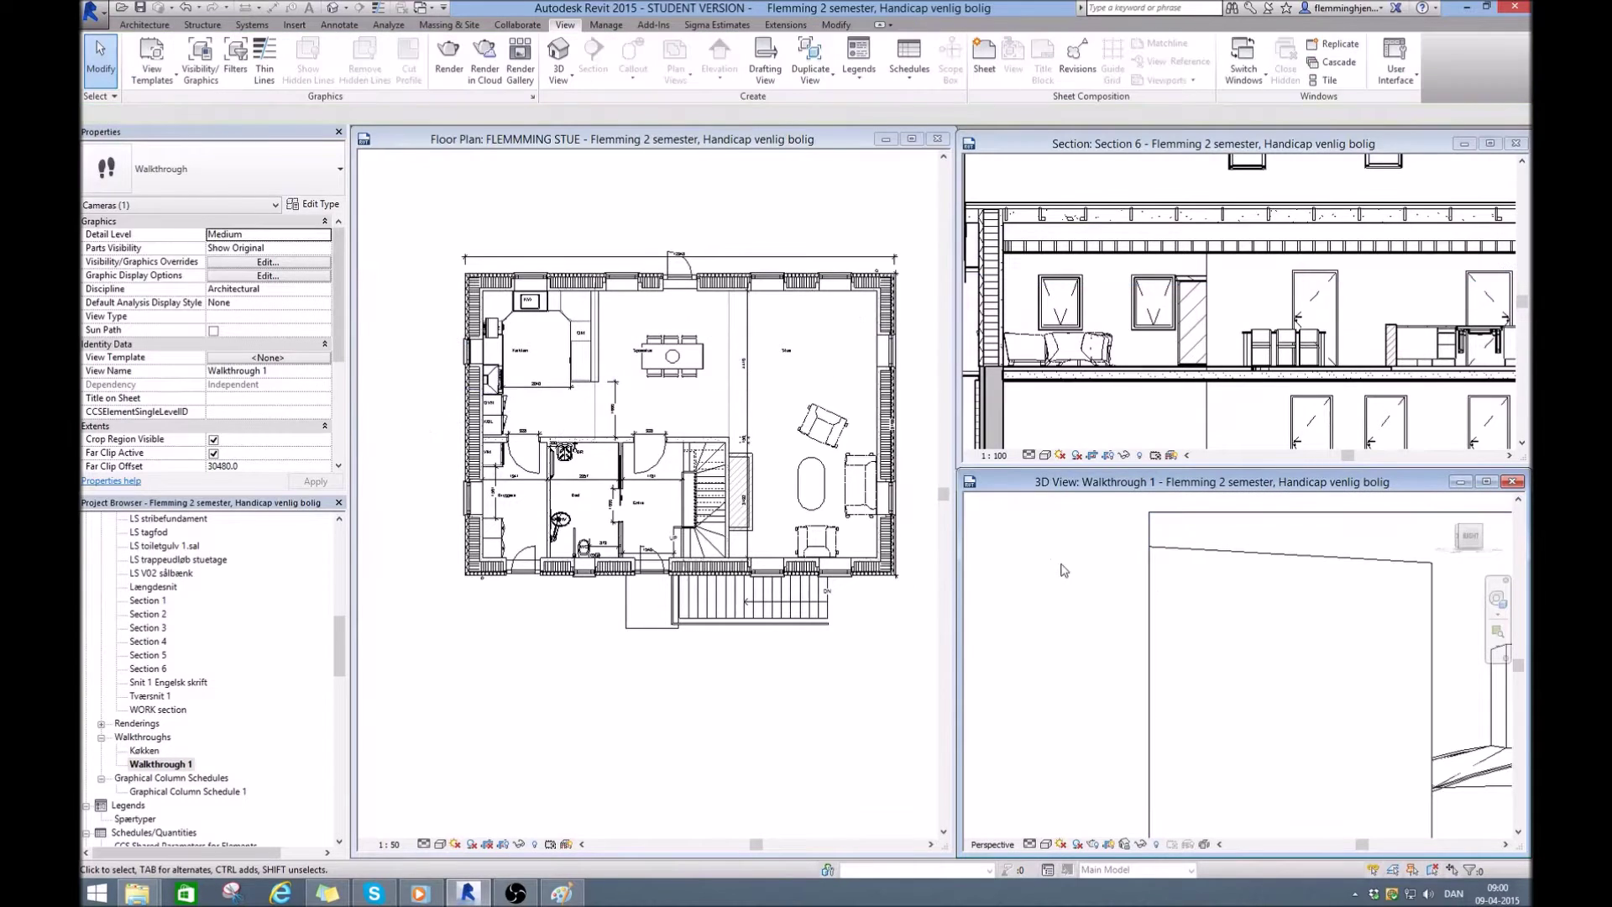
scroll(1354, 663, "up", 1)
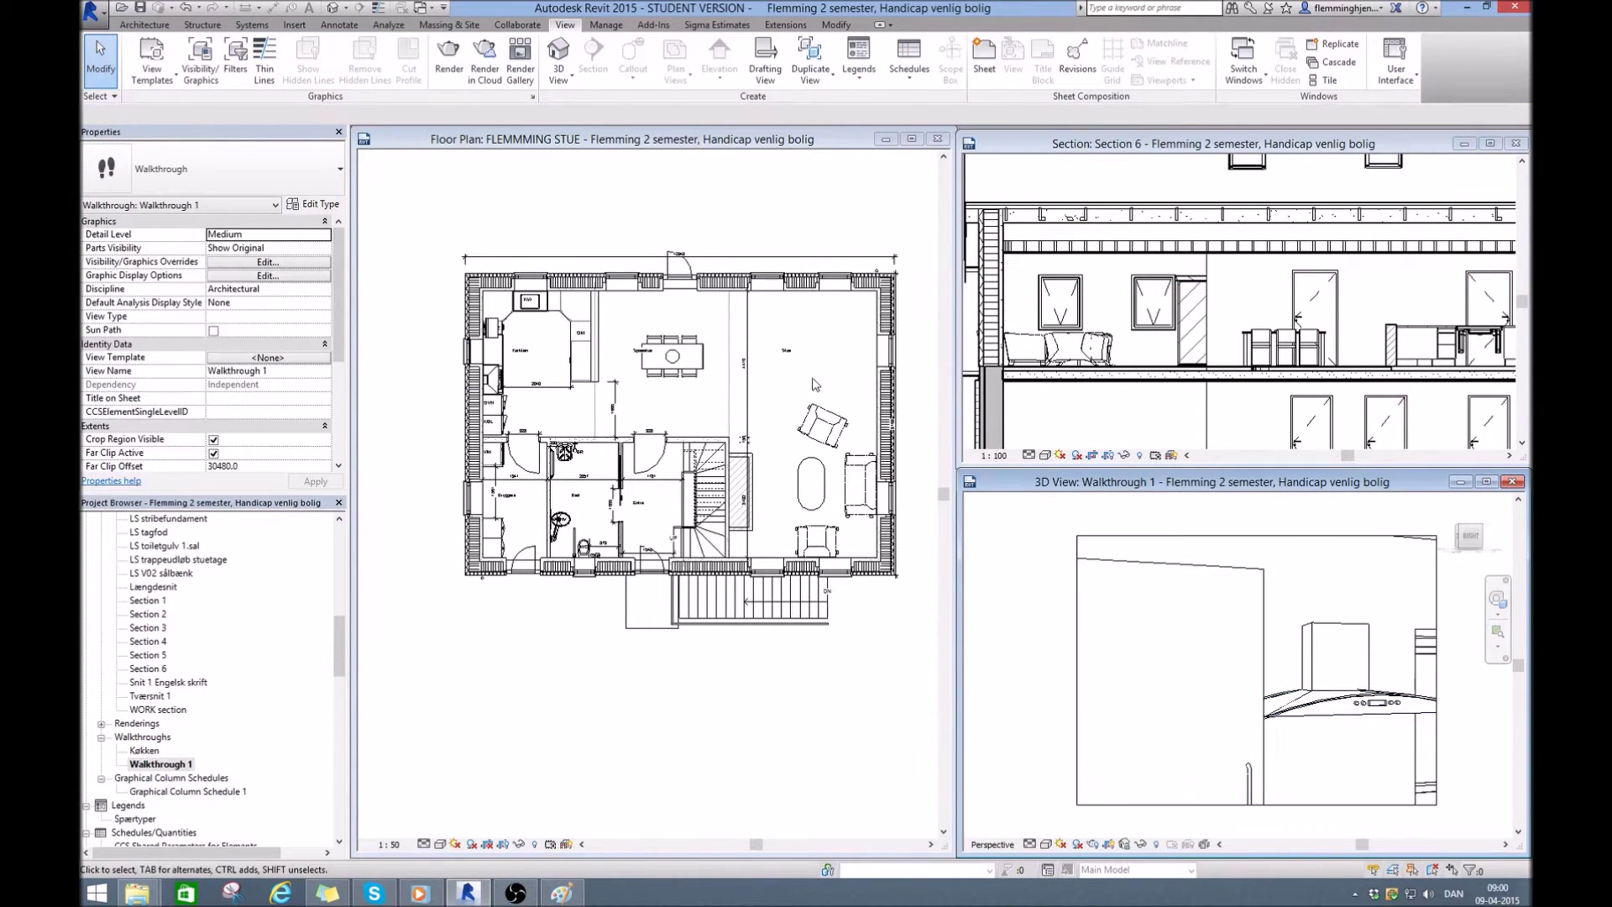
right_click(150, 765)
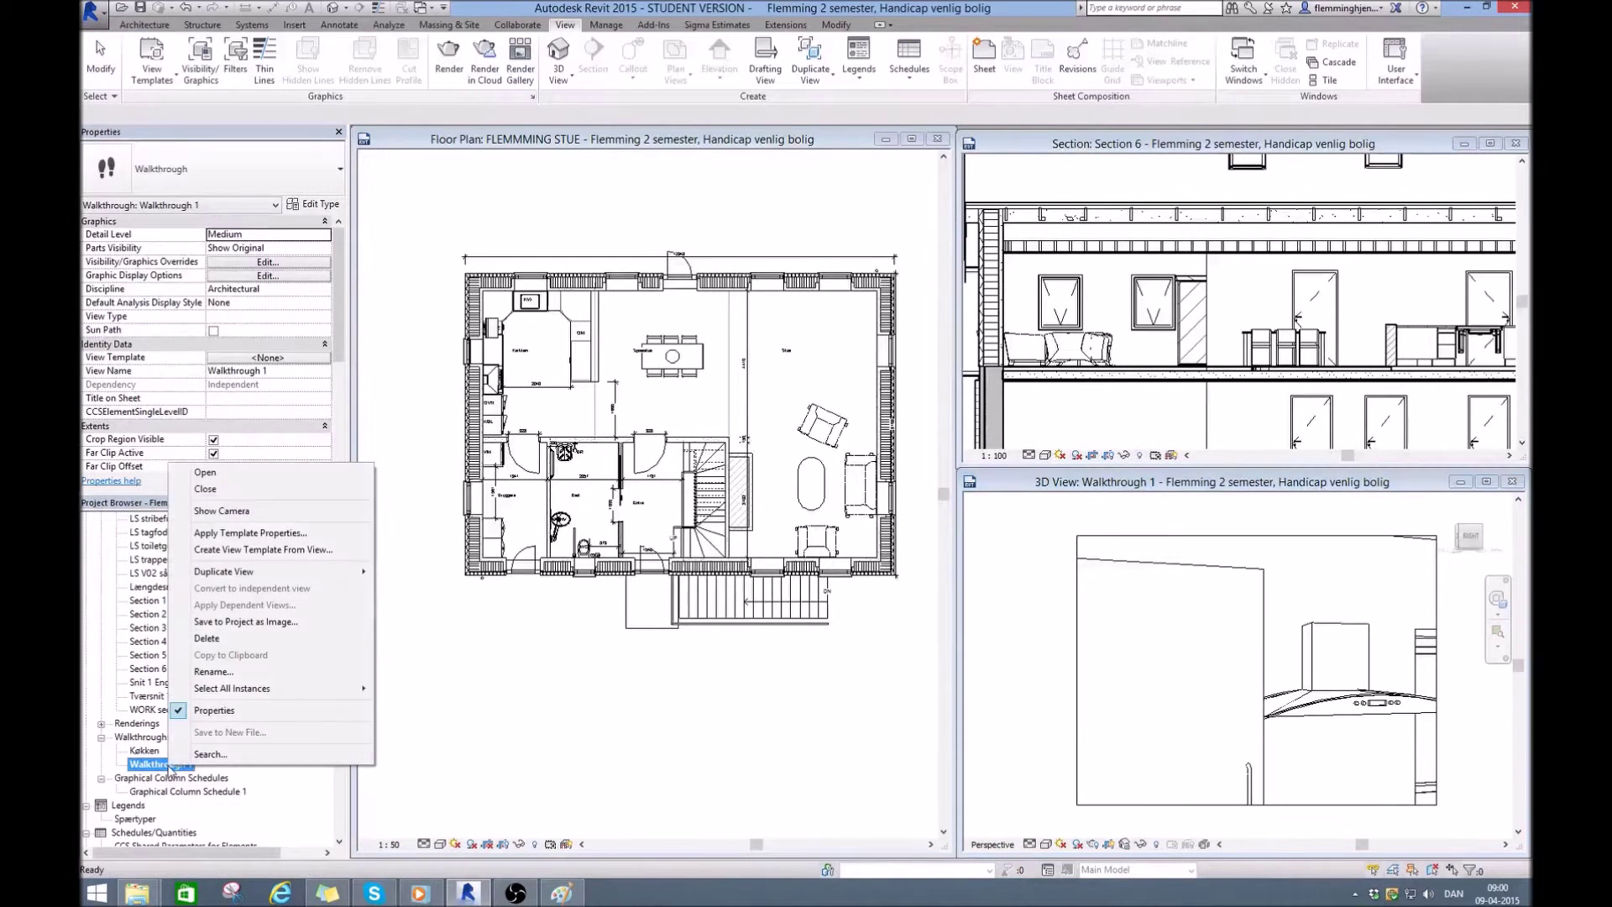
left_click(221, 510)
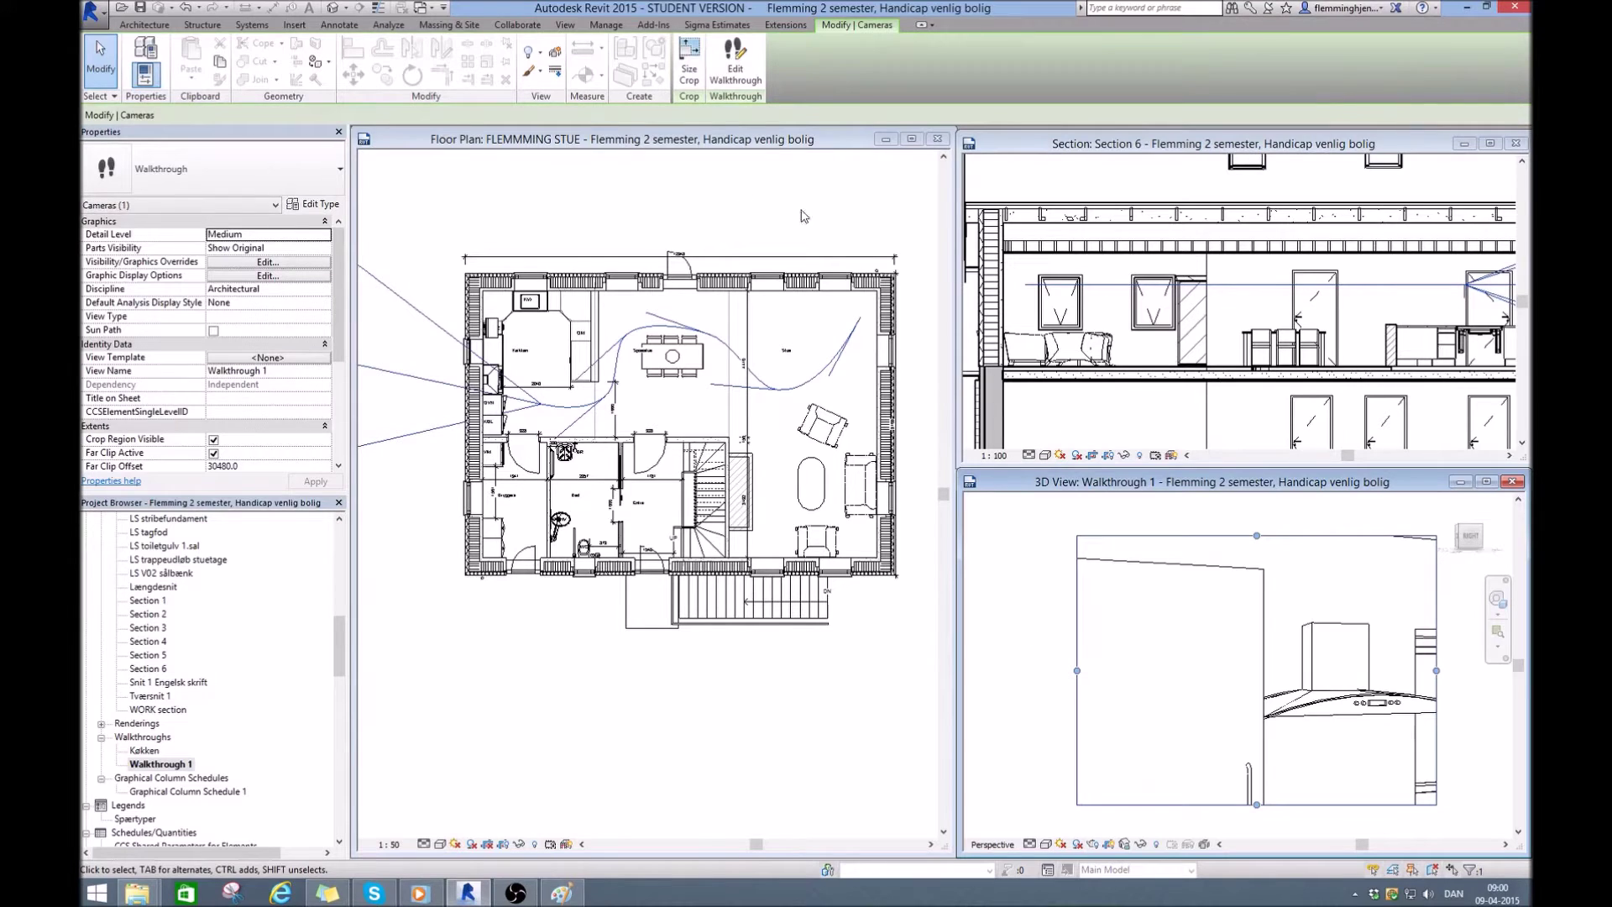
- Edit Walkthrough 1 and jump the camera to frame 1
left_click(736, 69)
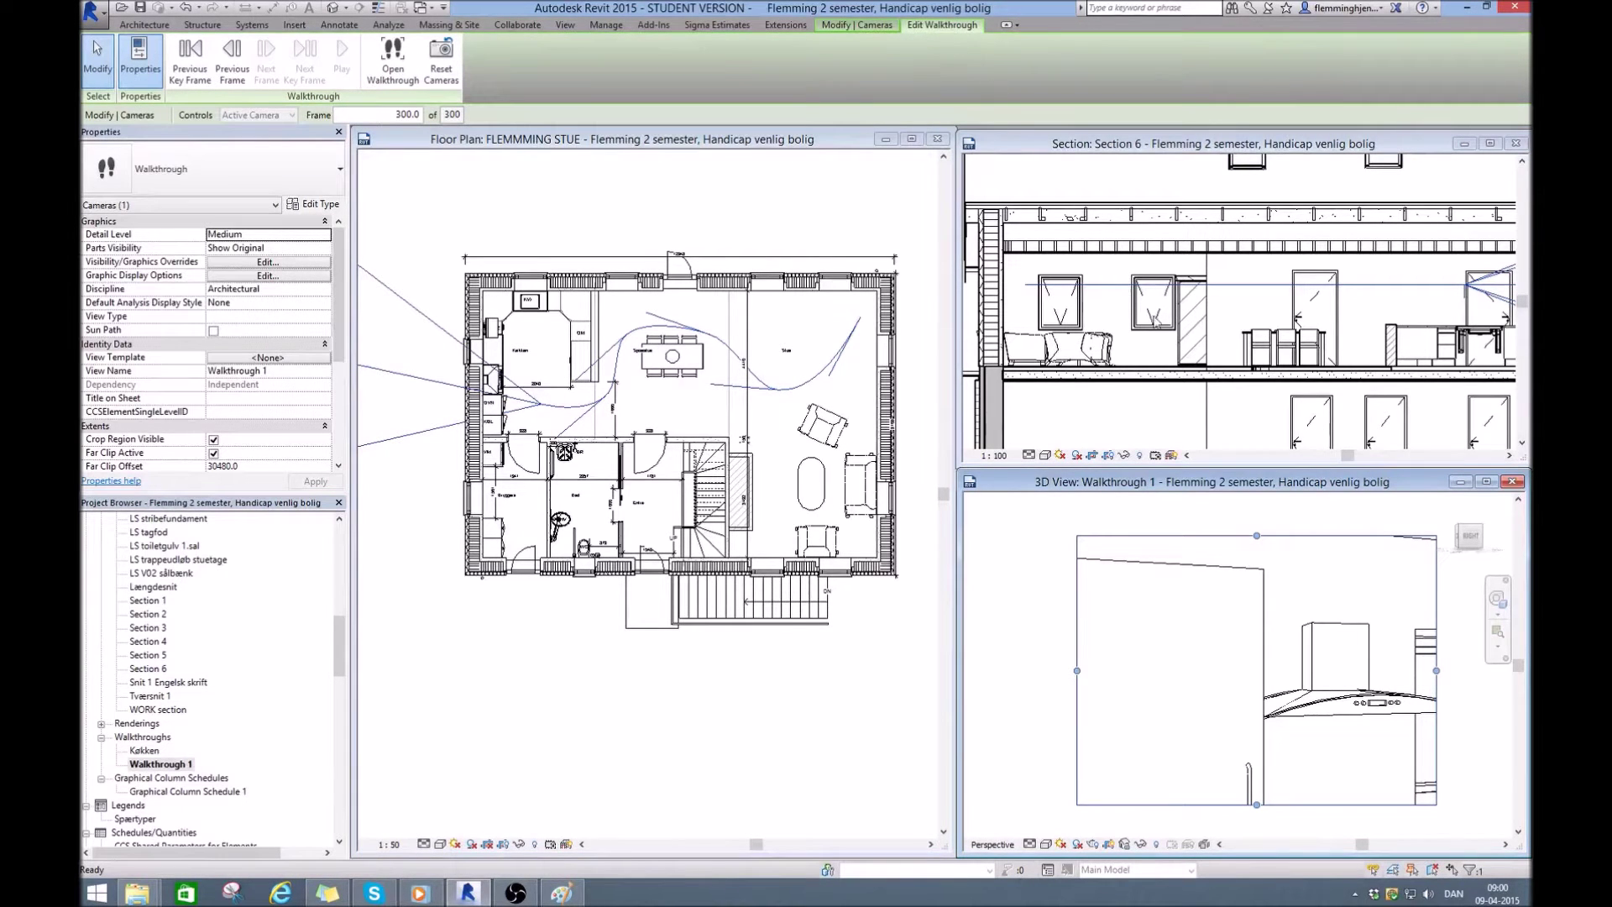
double_click(396, 118)
type("1")
key("Return")
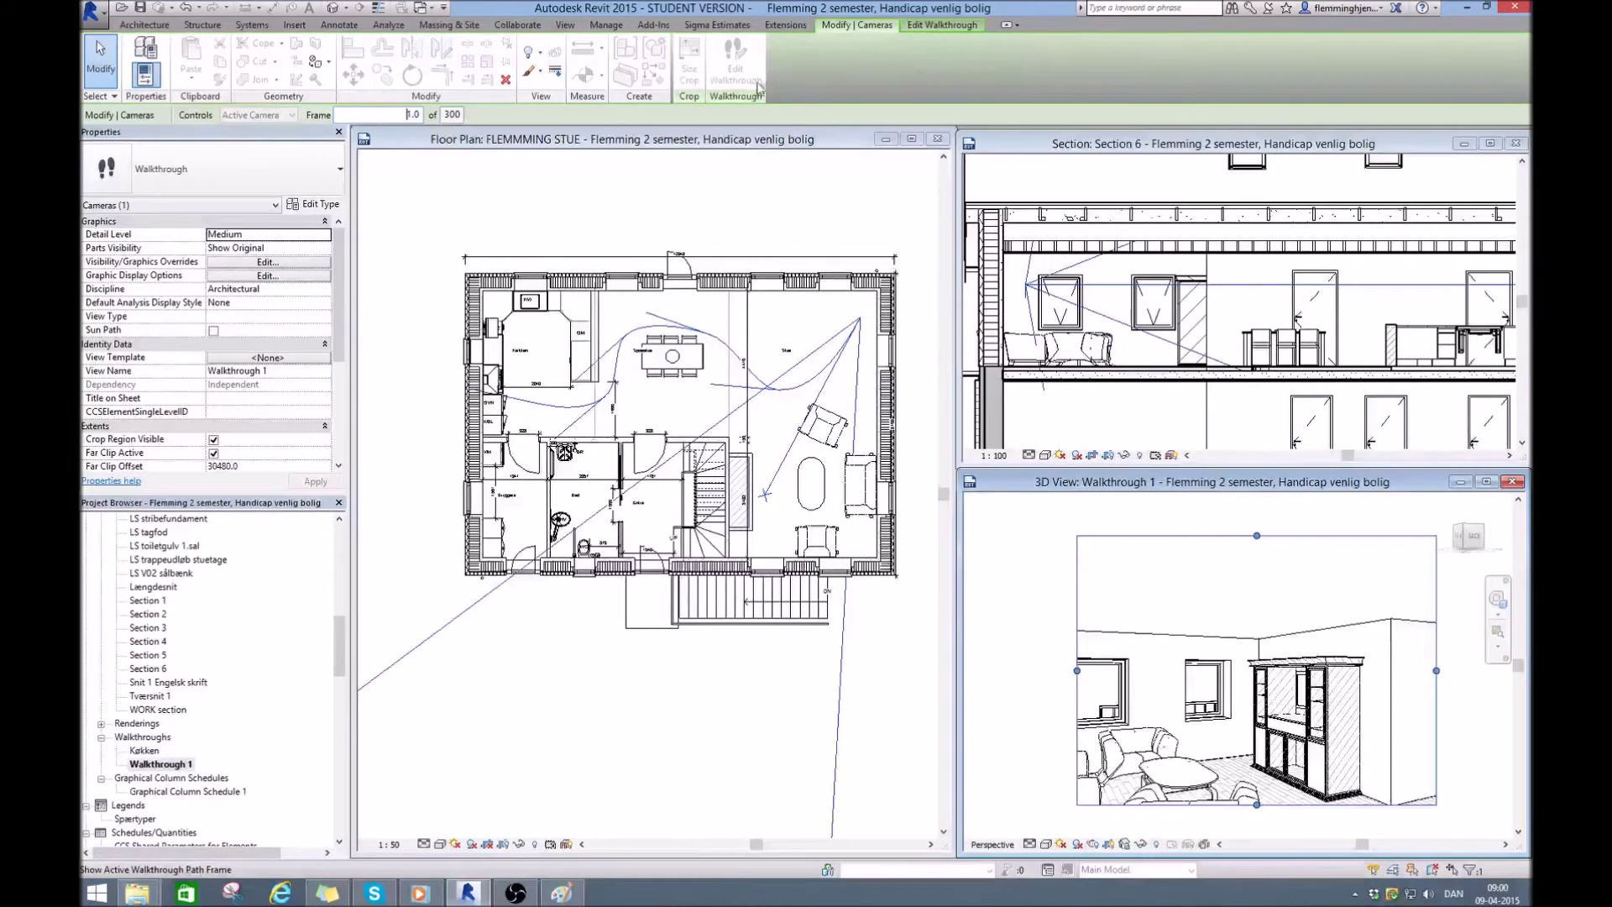
- Bring up the Walkthrough Frames settings showing 300 frames at 15 frames per second
left_click(942, 25)
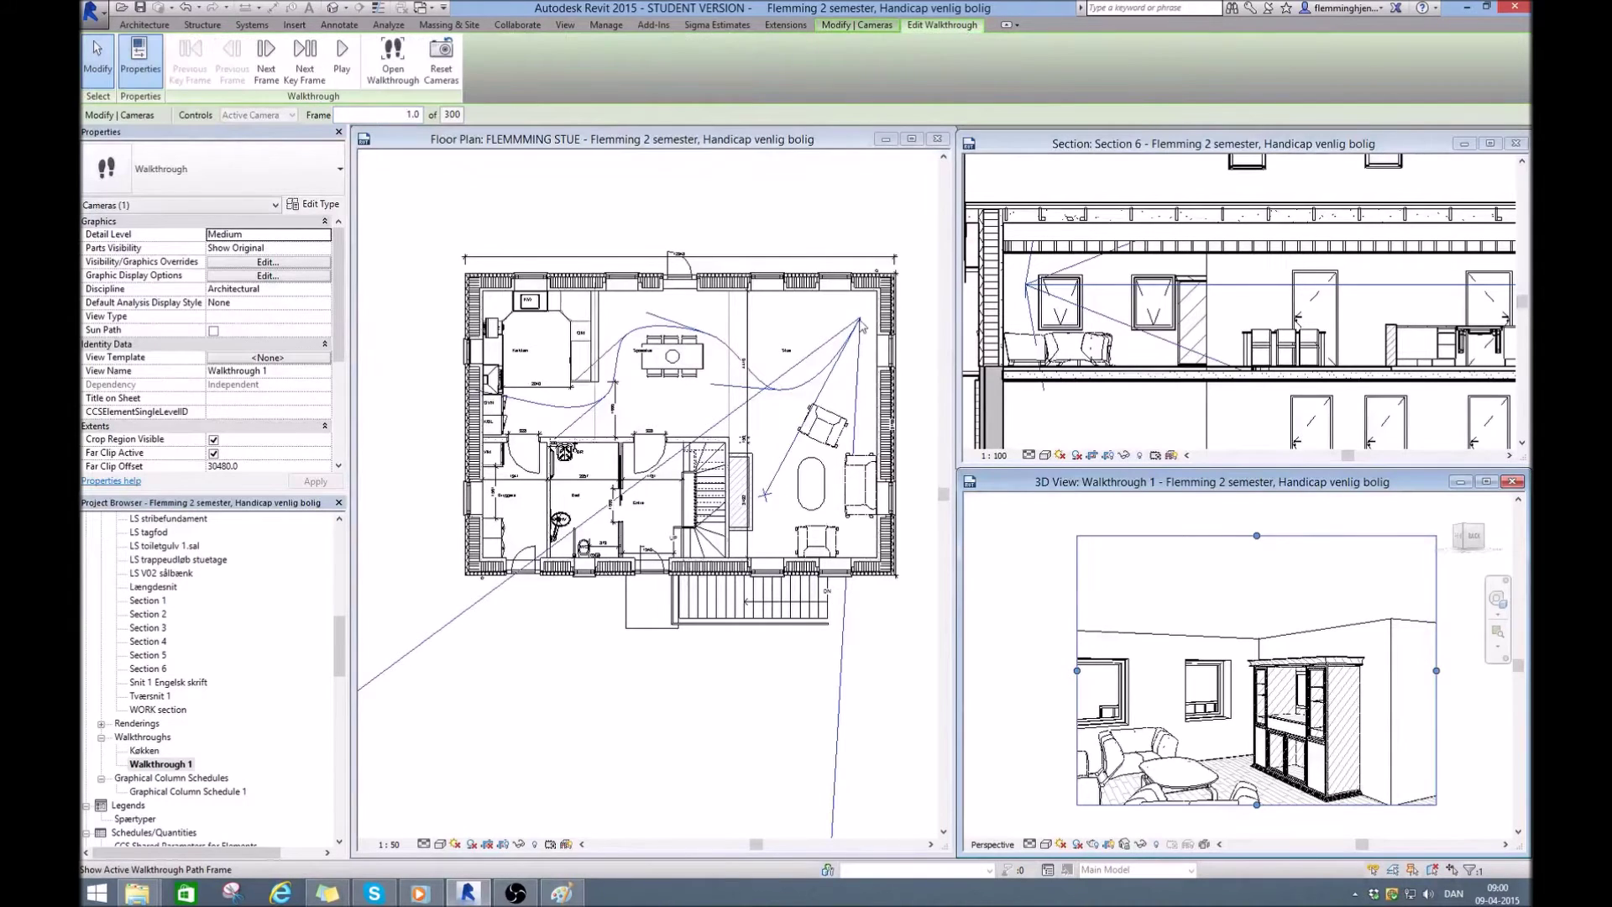
left_click(452, 115)
left_click_drag(764, 330, 812, 239)
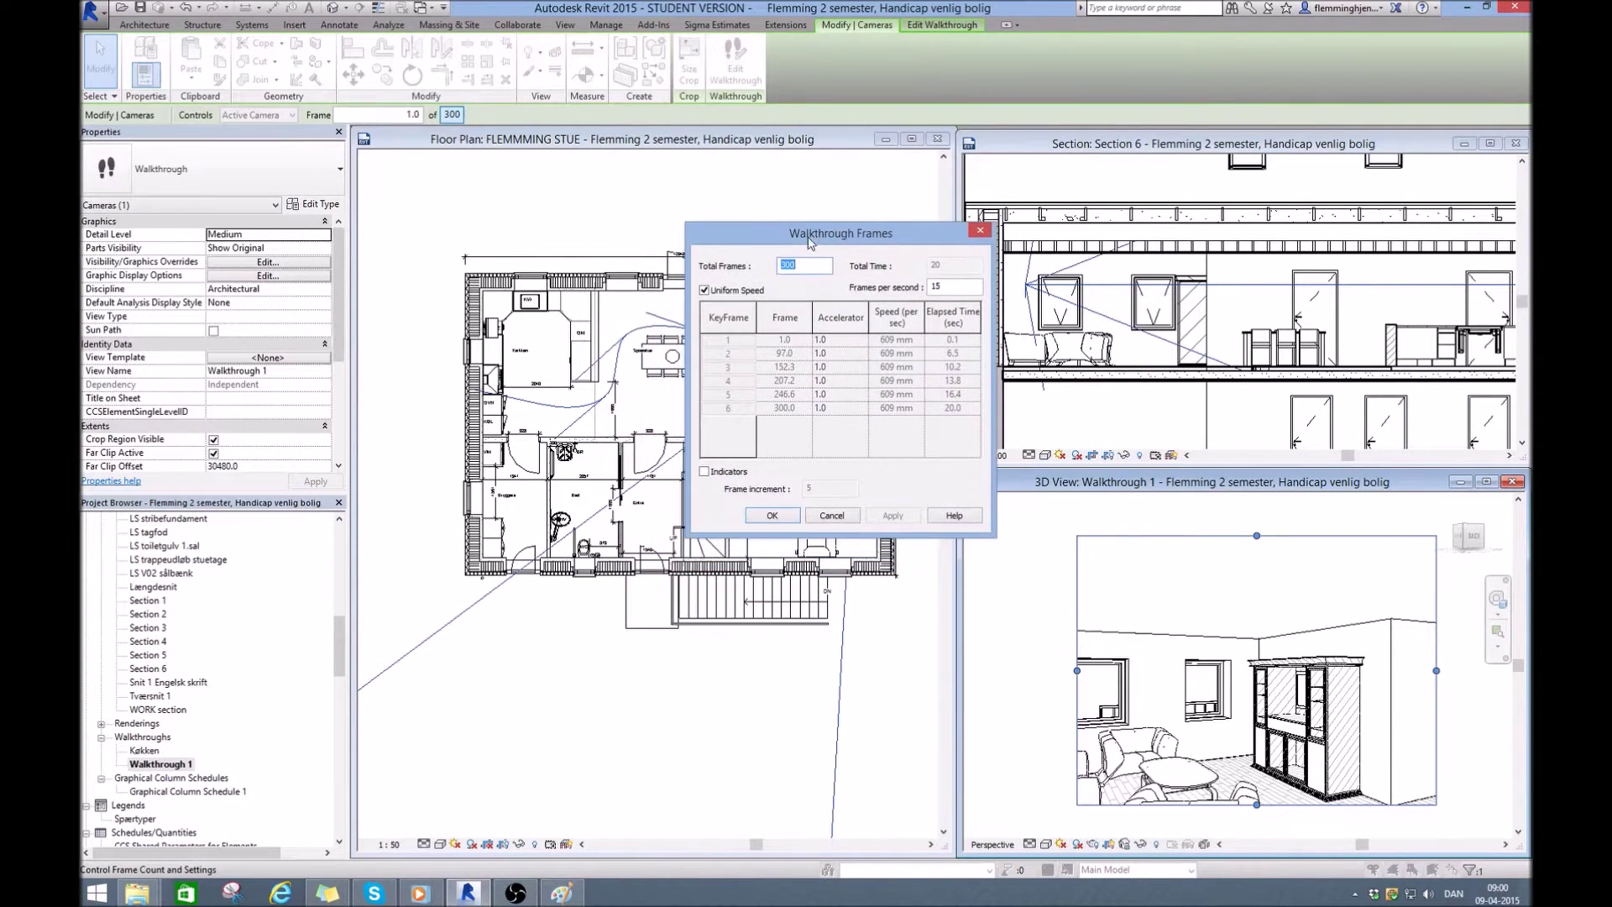
- Change the walkthrough frame rate from 15 to 30 frames per second
left_click_drag(810, 242, 1032, 240)
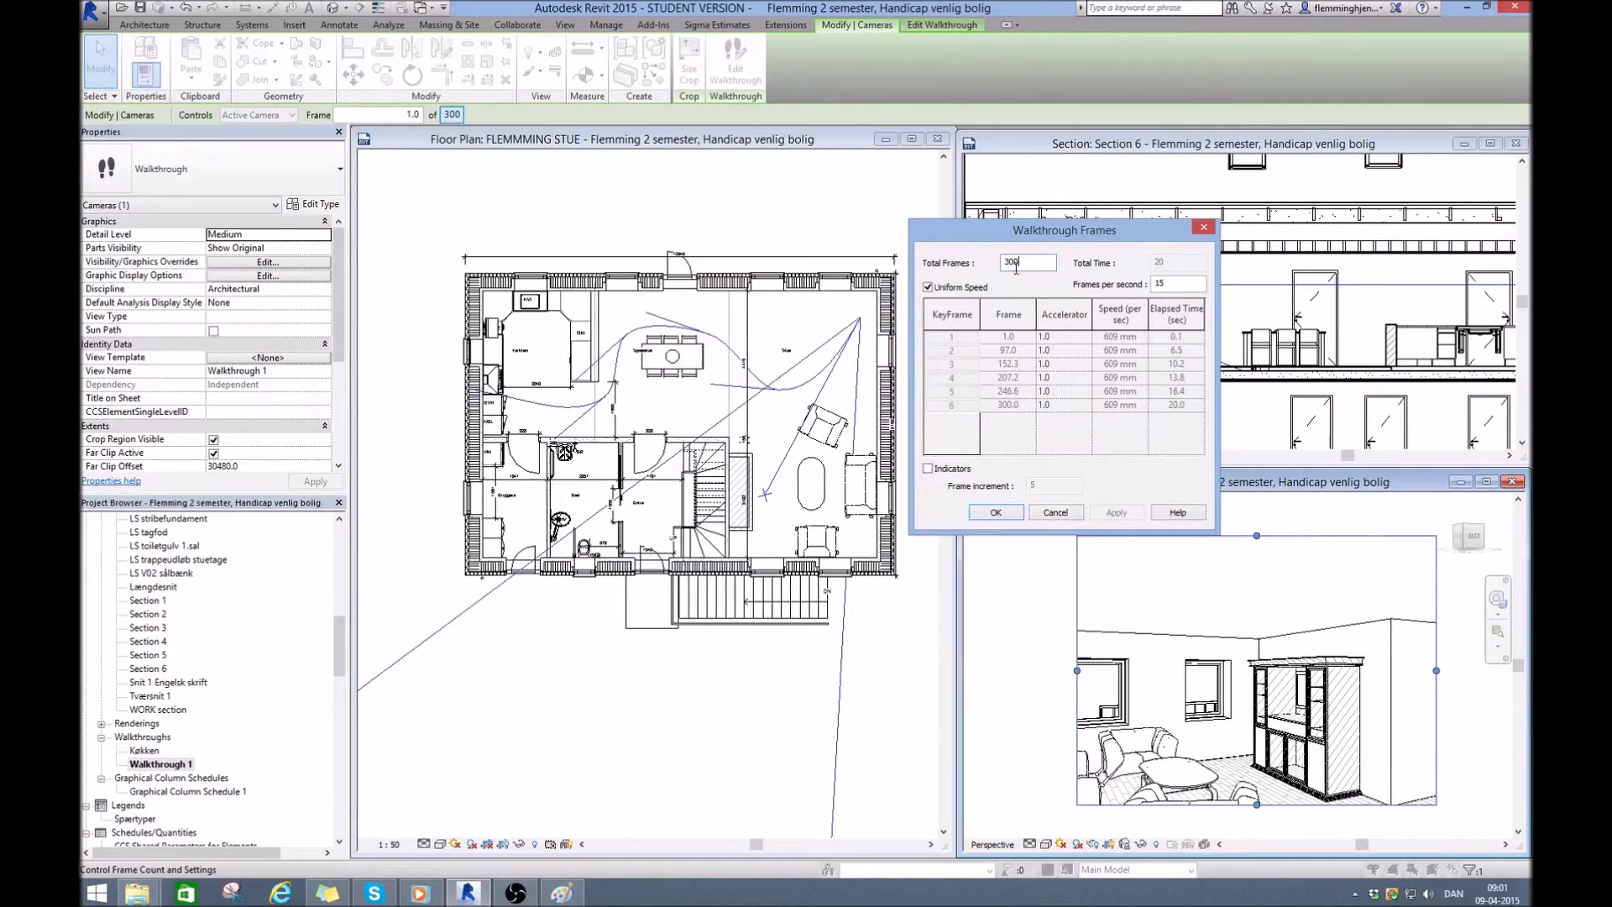
left_click_drag(1023, 263, 990, 263)
left_click_drag(1168, 284, 1127, 285)
type("30")
left_click(1035, 265)
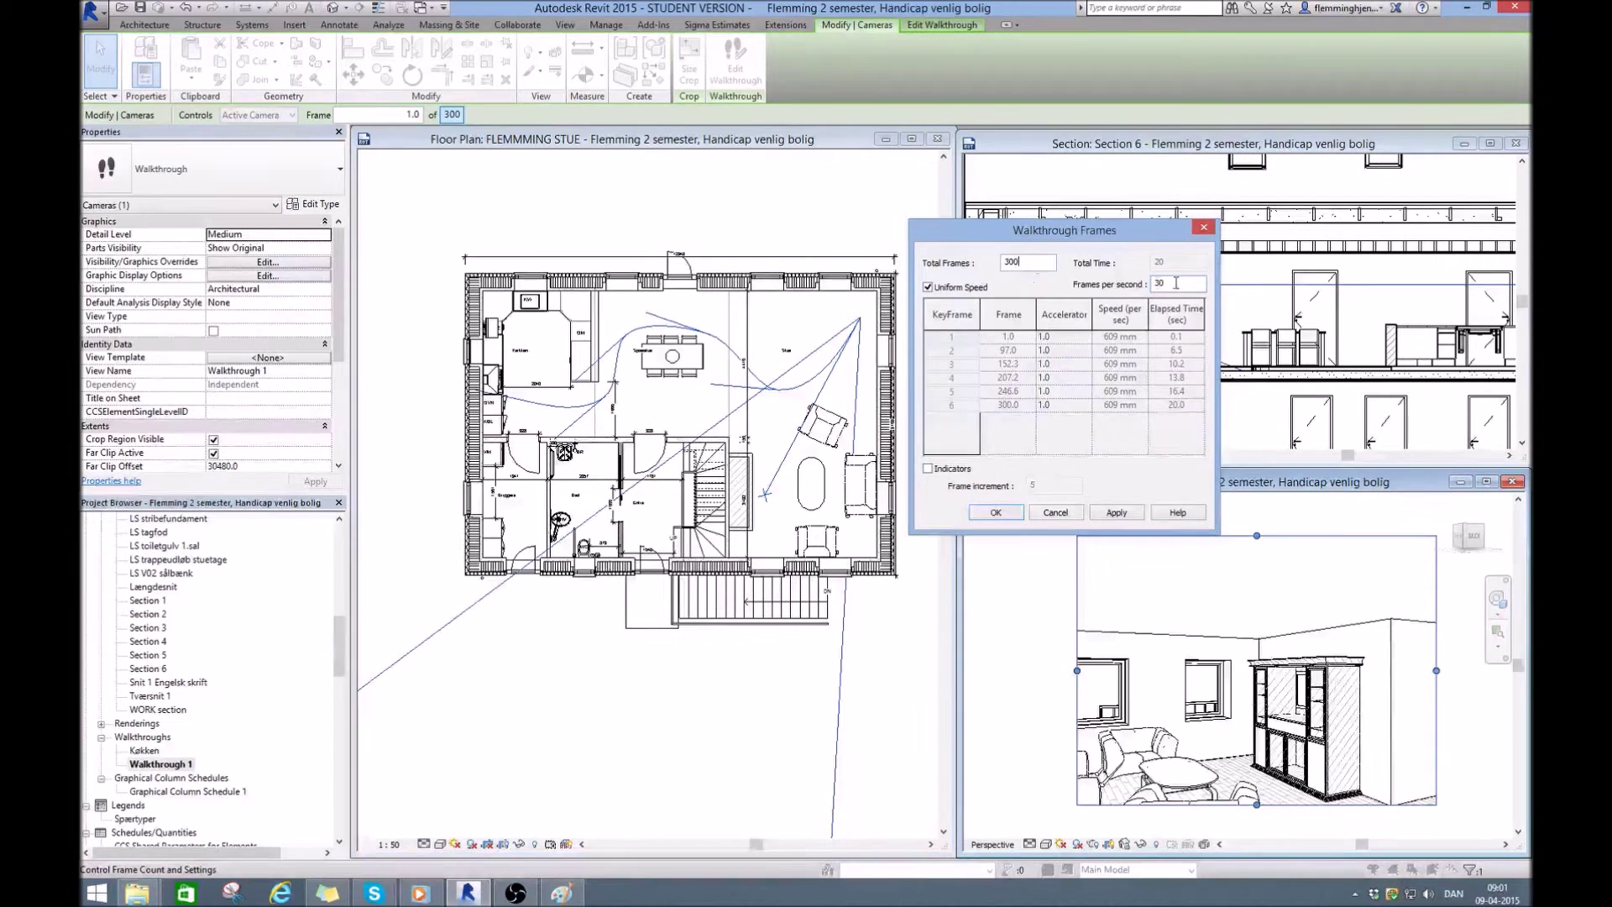
left_click(996, 512)
- Set the walkthrough's Total Frames to 900
left_click(452, 114)
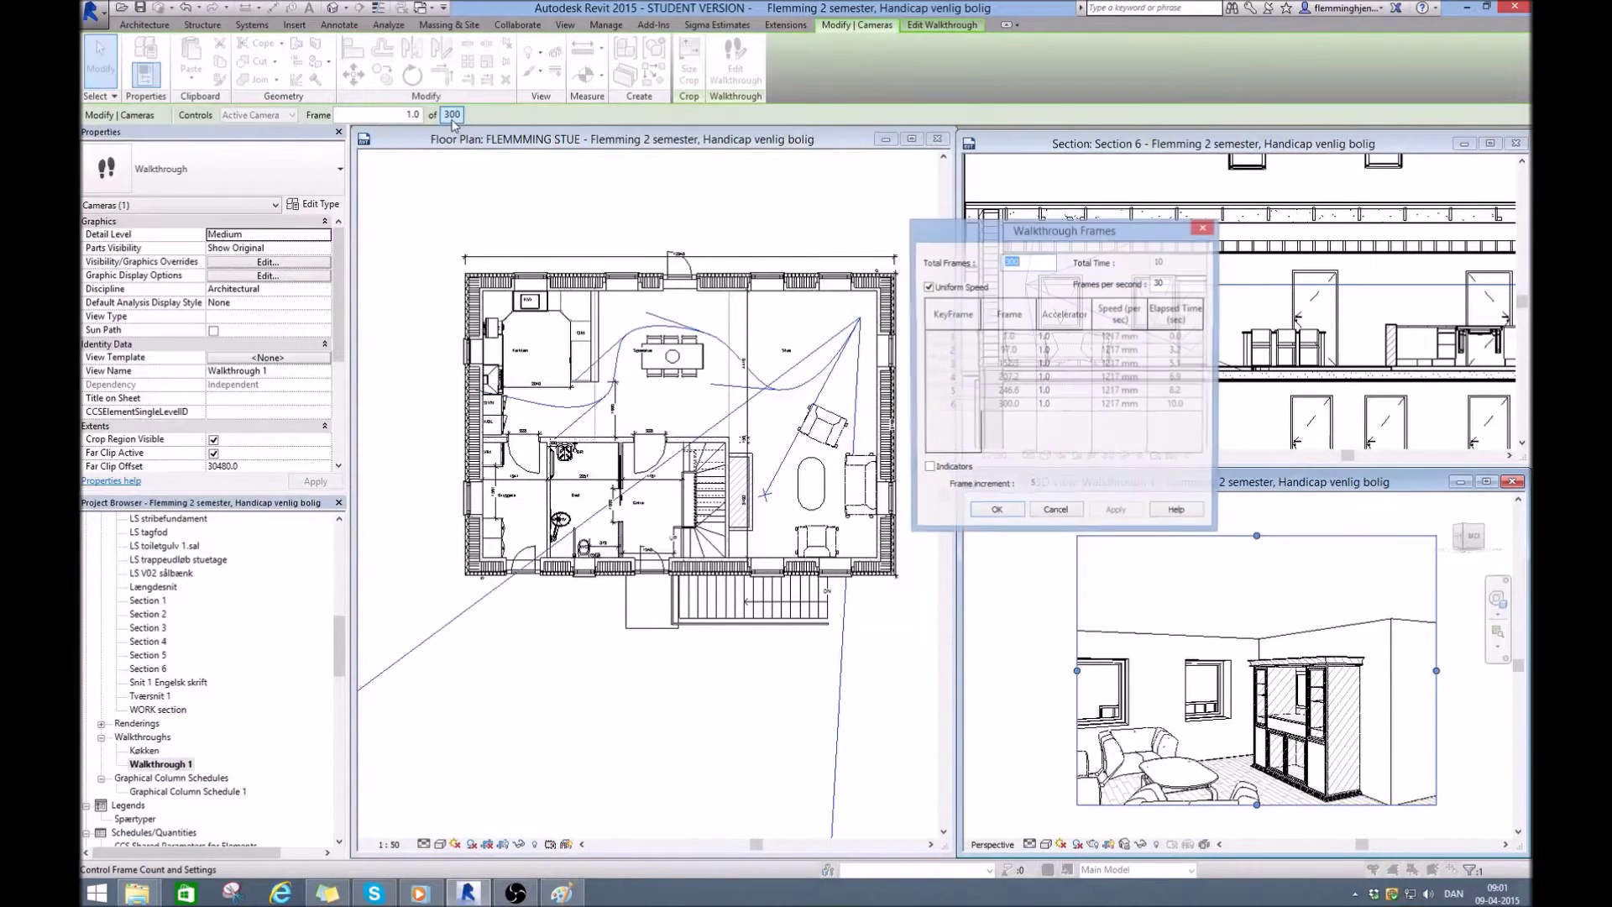
double_click(1170, 284)
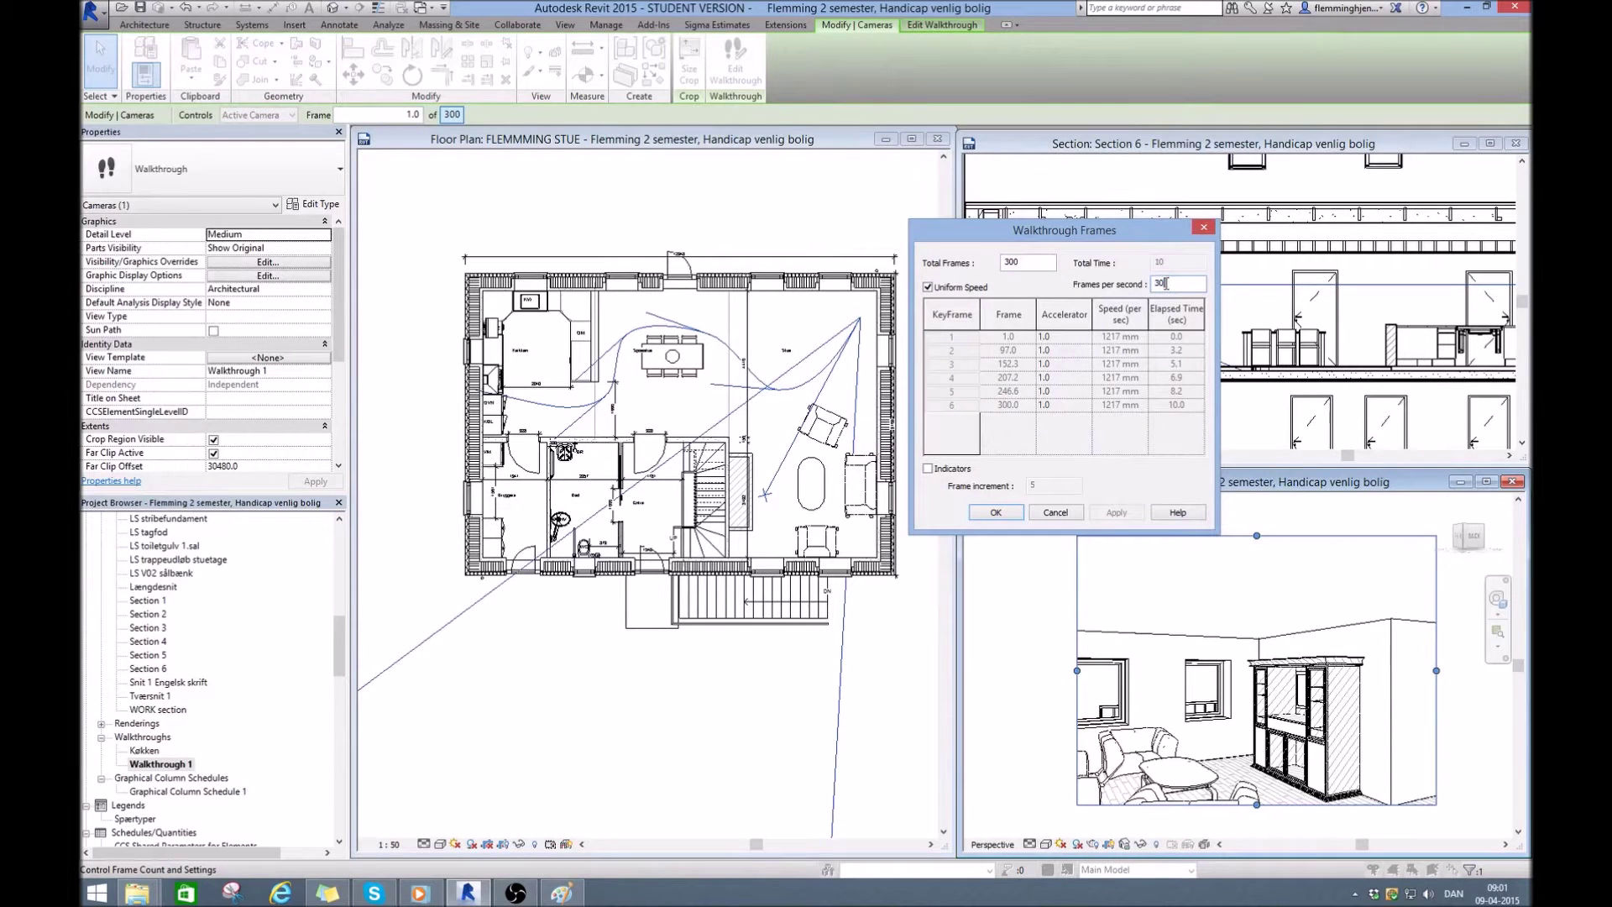
left_click_drag(1026, 262, 952, 276)
type("90")
left_click(996, 513)
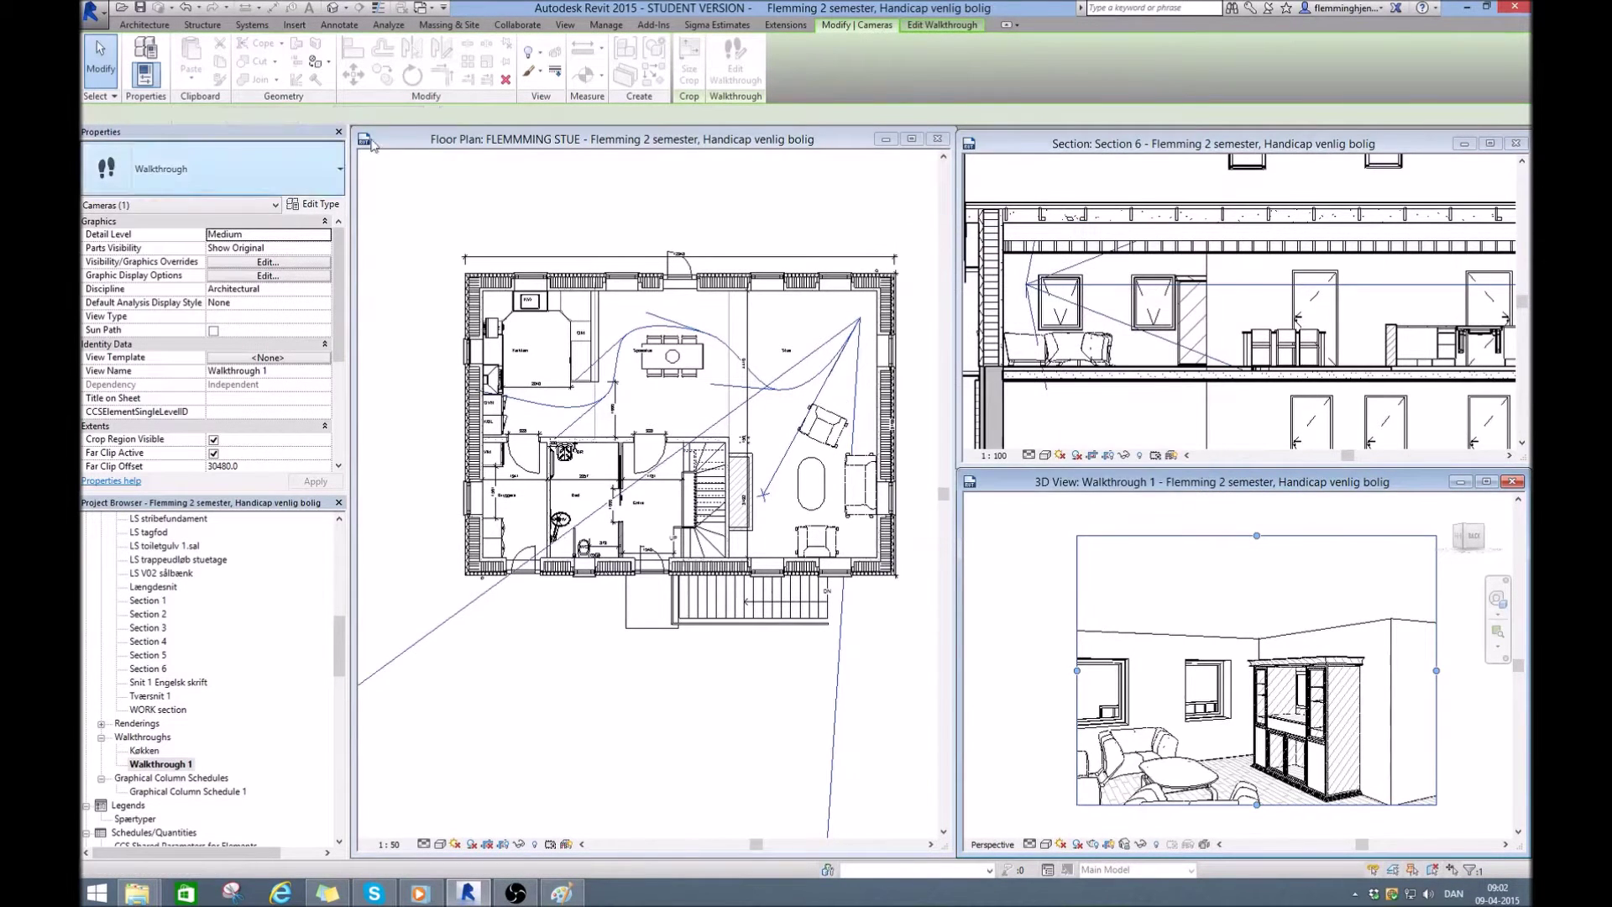
- Review the Walkthrough Frames settings at 900 frames and 30 fps and confirm them
left_click(451, 116)
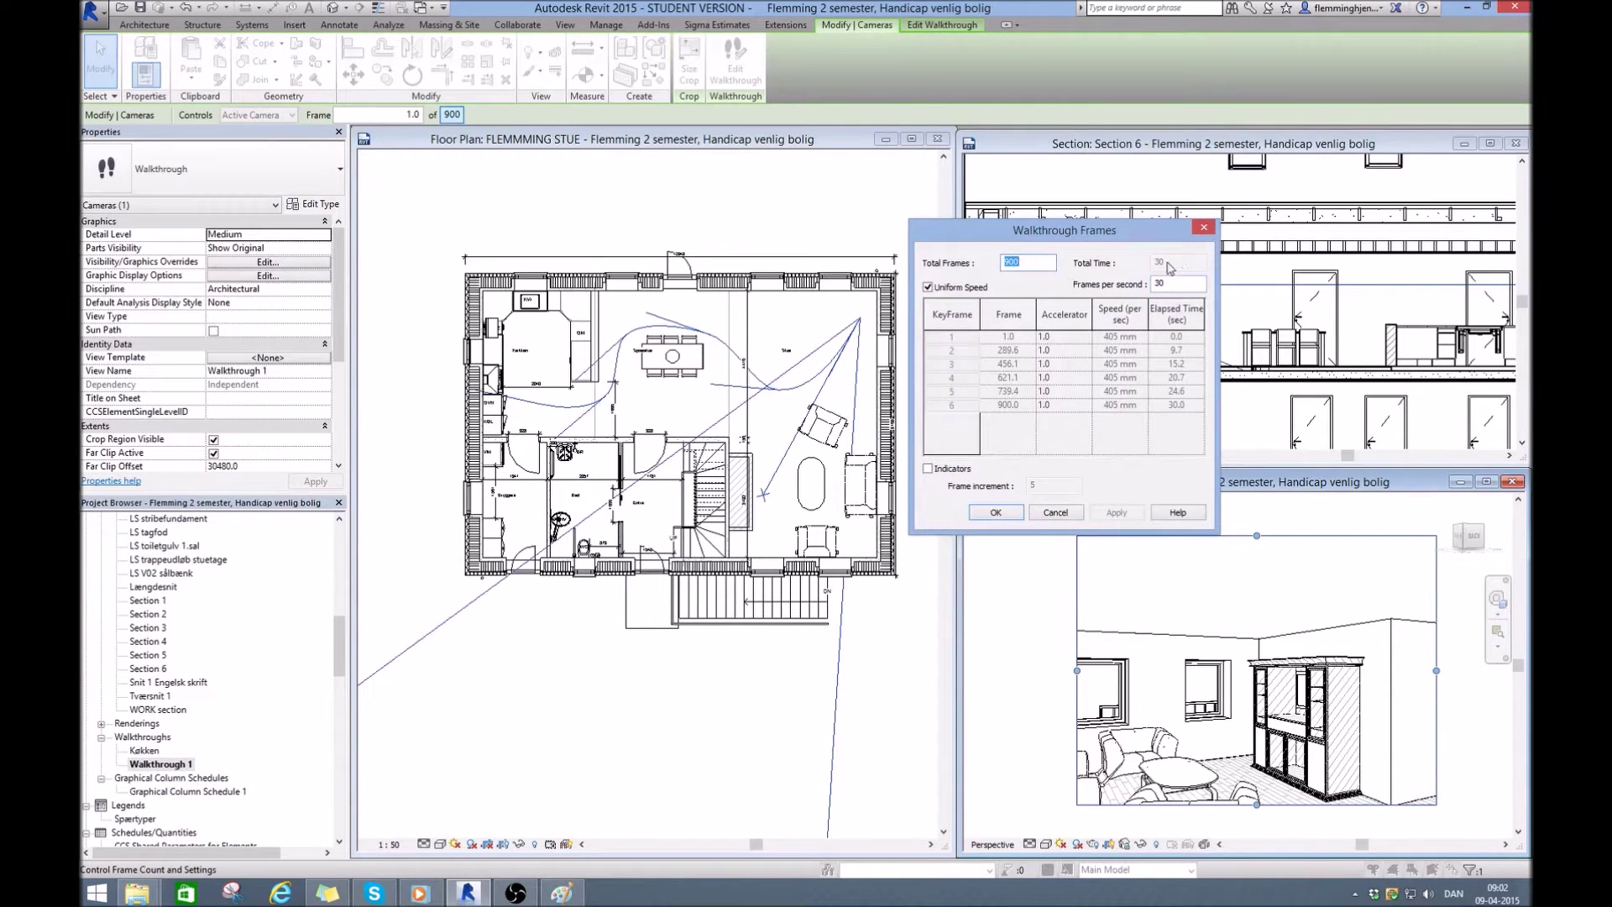
left_click_drag(1042, 237, 1142, 216)
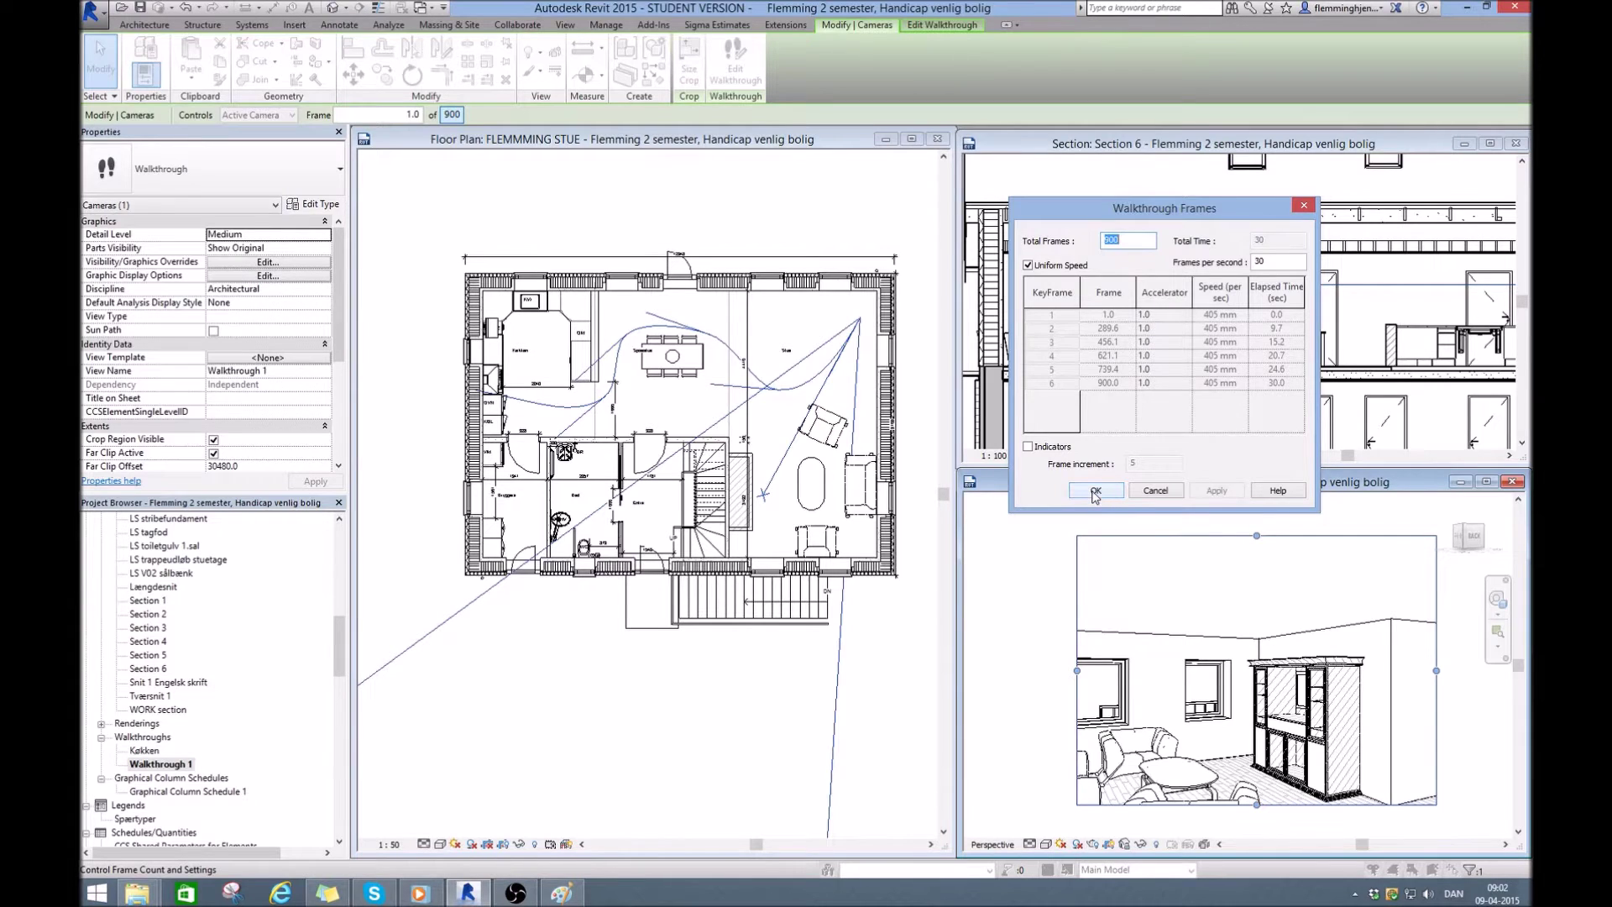
left_click(1095, 492)
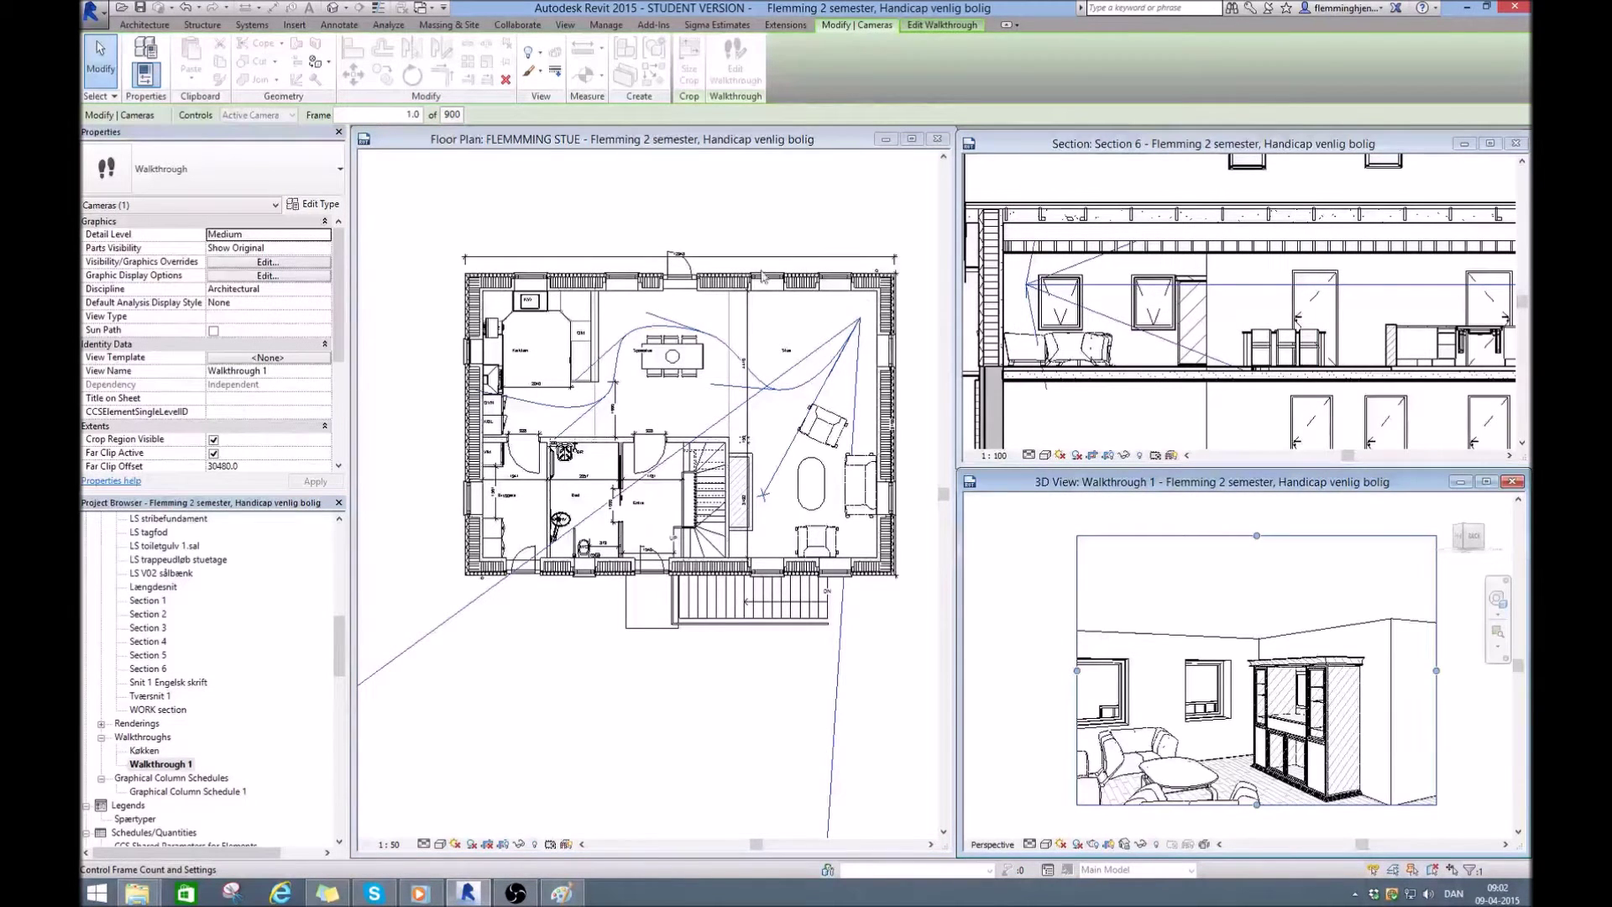
- Switch walkthrough Controls to Path and drag one key frame to reshape the curve on the floor plan
left_click(827, 228)
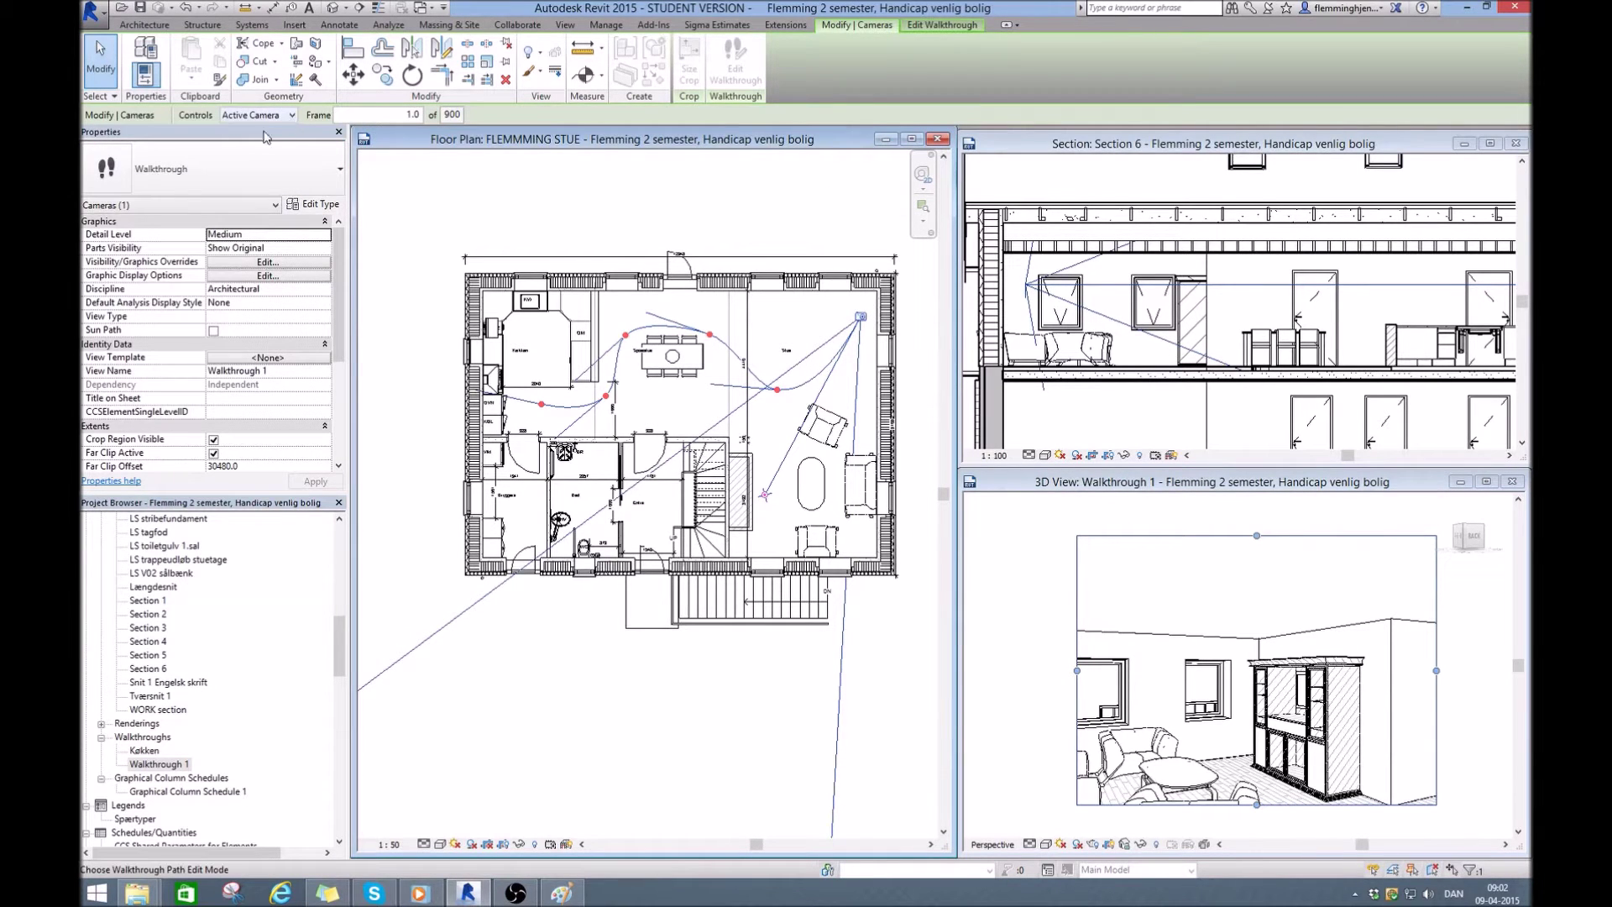
left_click(292, 115)
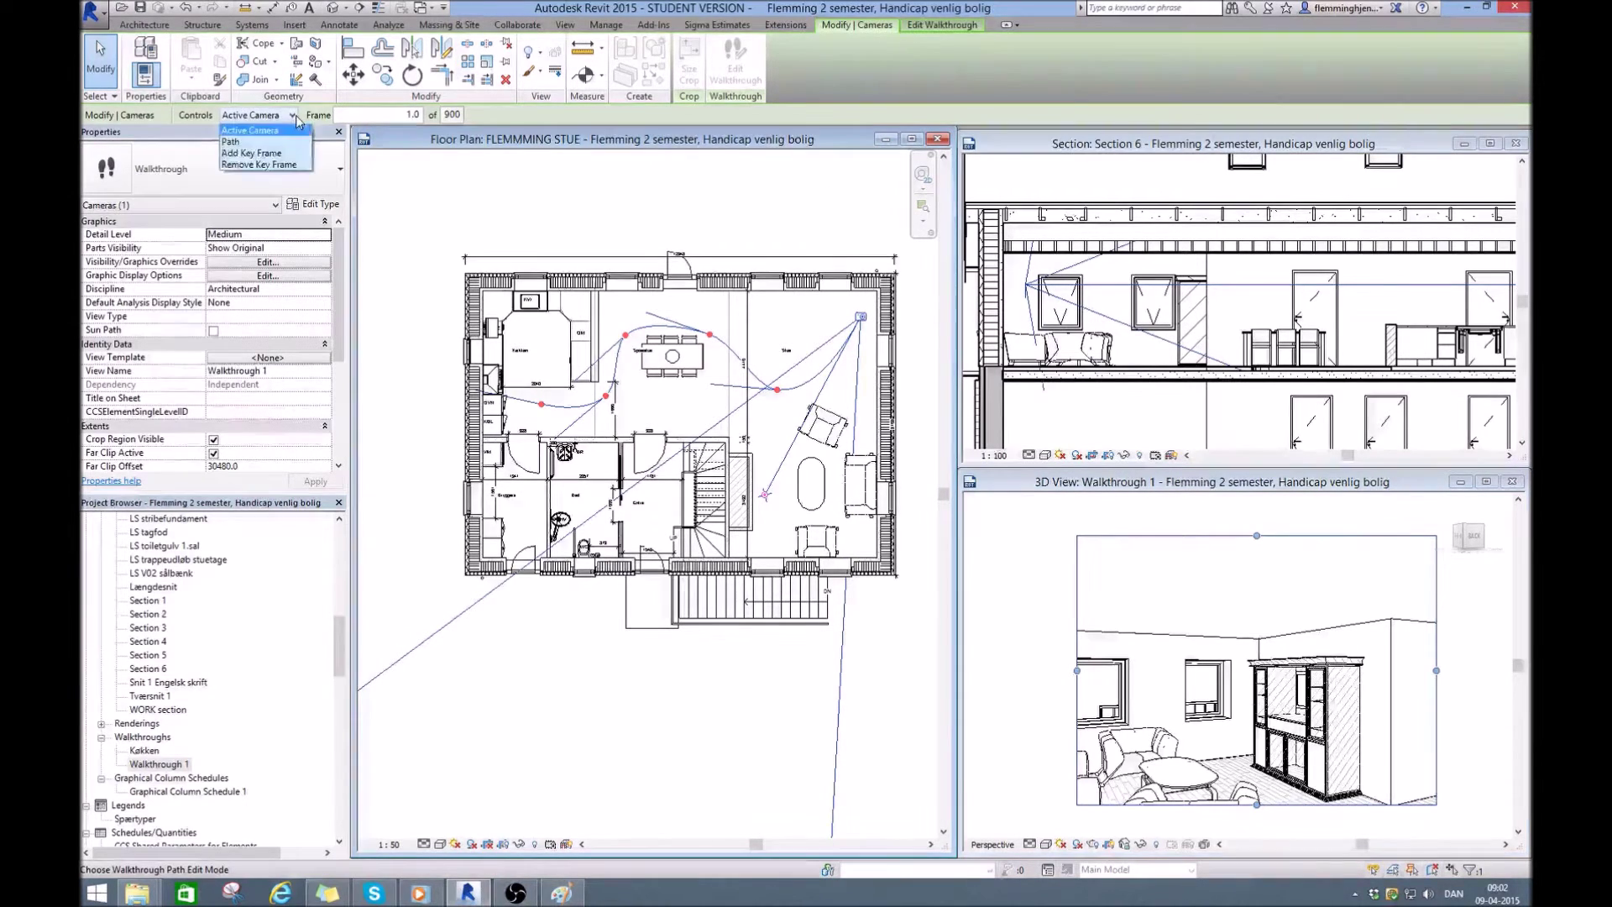
left_click(233, 142)
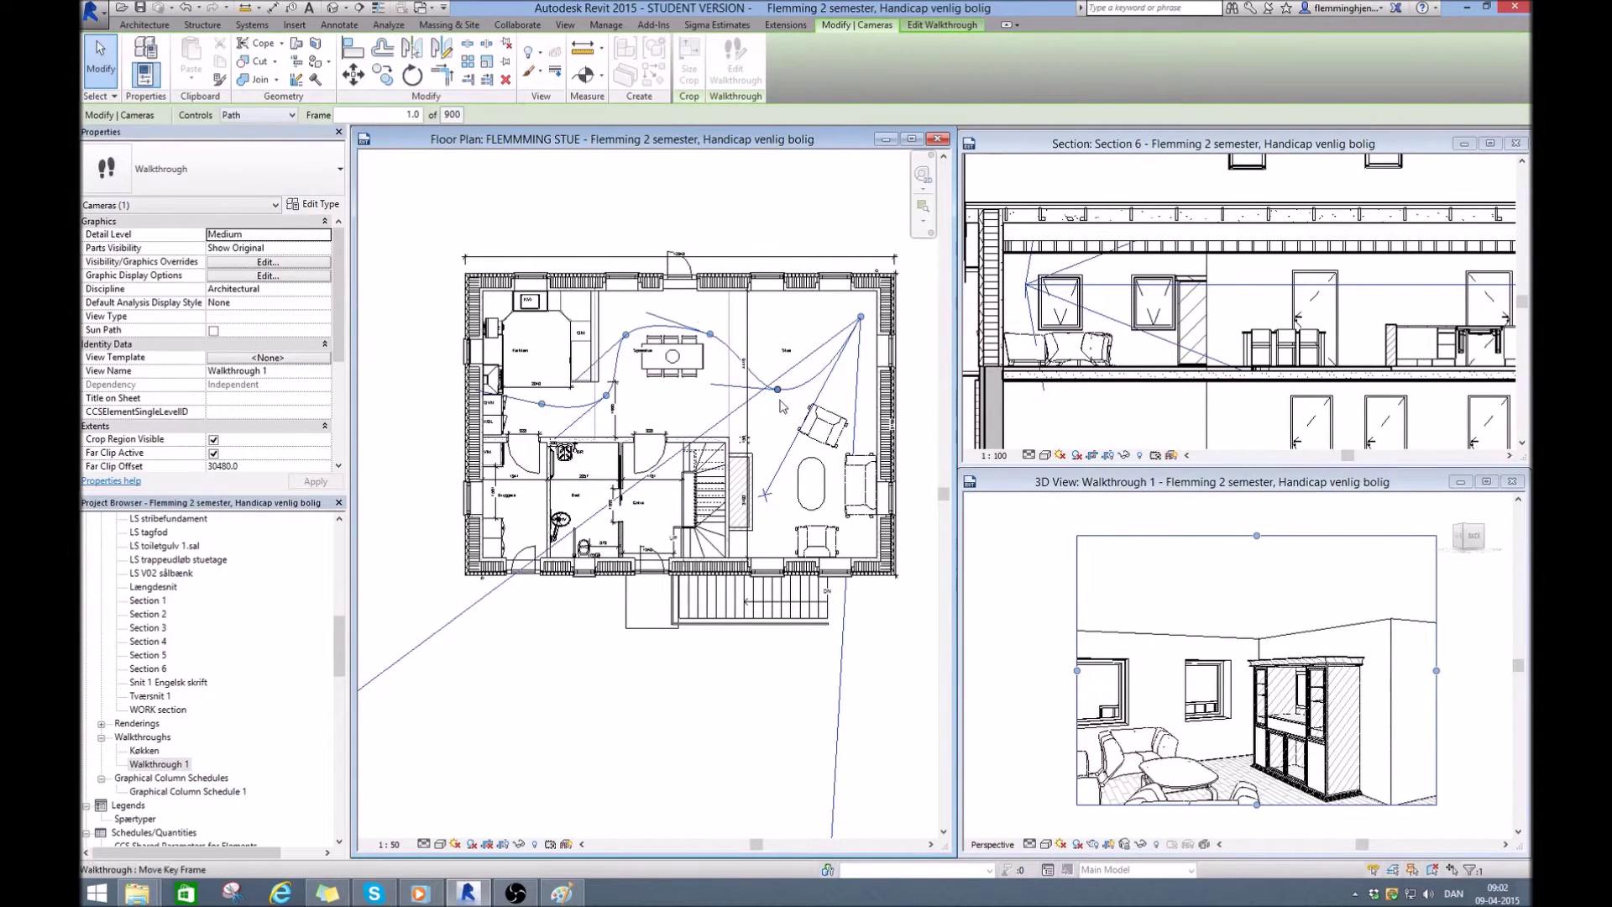
left_click_drag(710, 333, 628, 324)
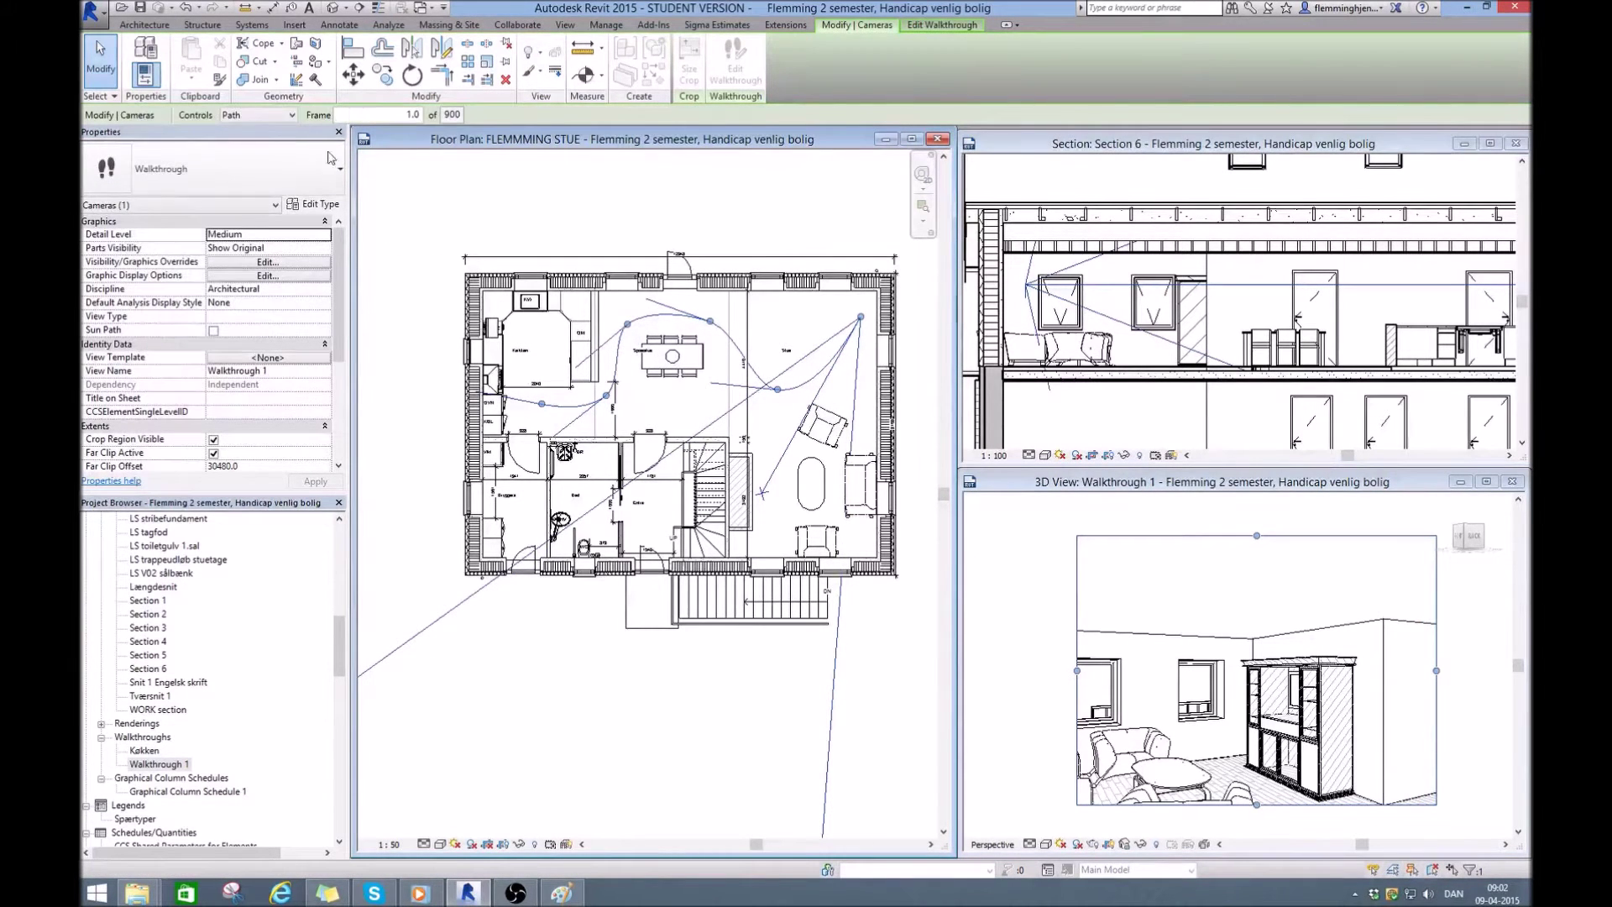
left_click(293, 115)
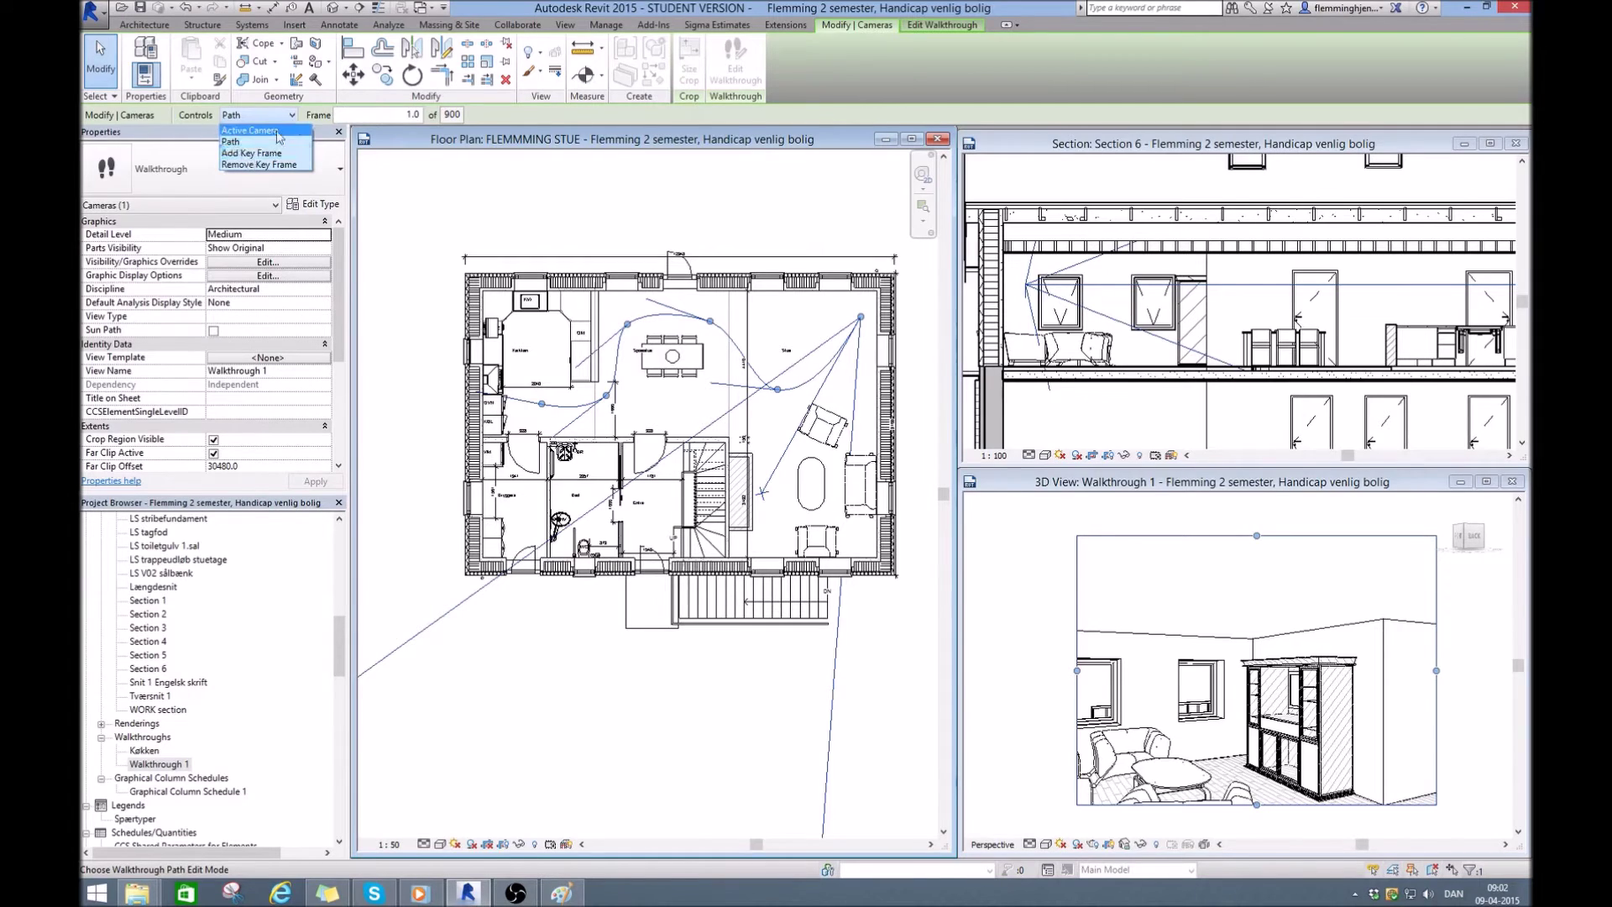
- Switch Controls to Active Camera, nudge the first camera in the plan, and stay in walkthrough editing
left_click(262, 132)
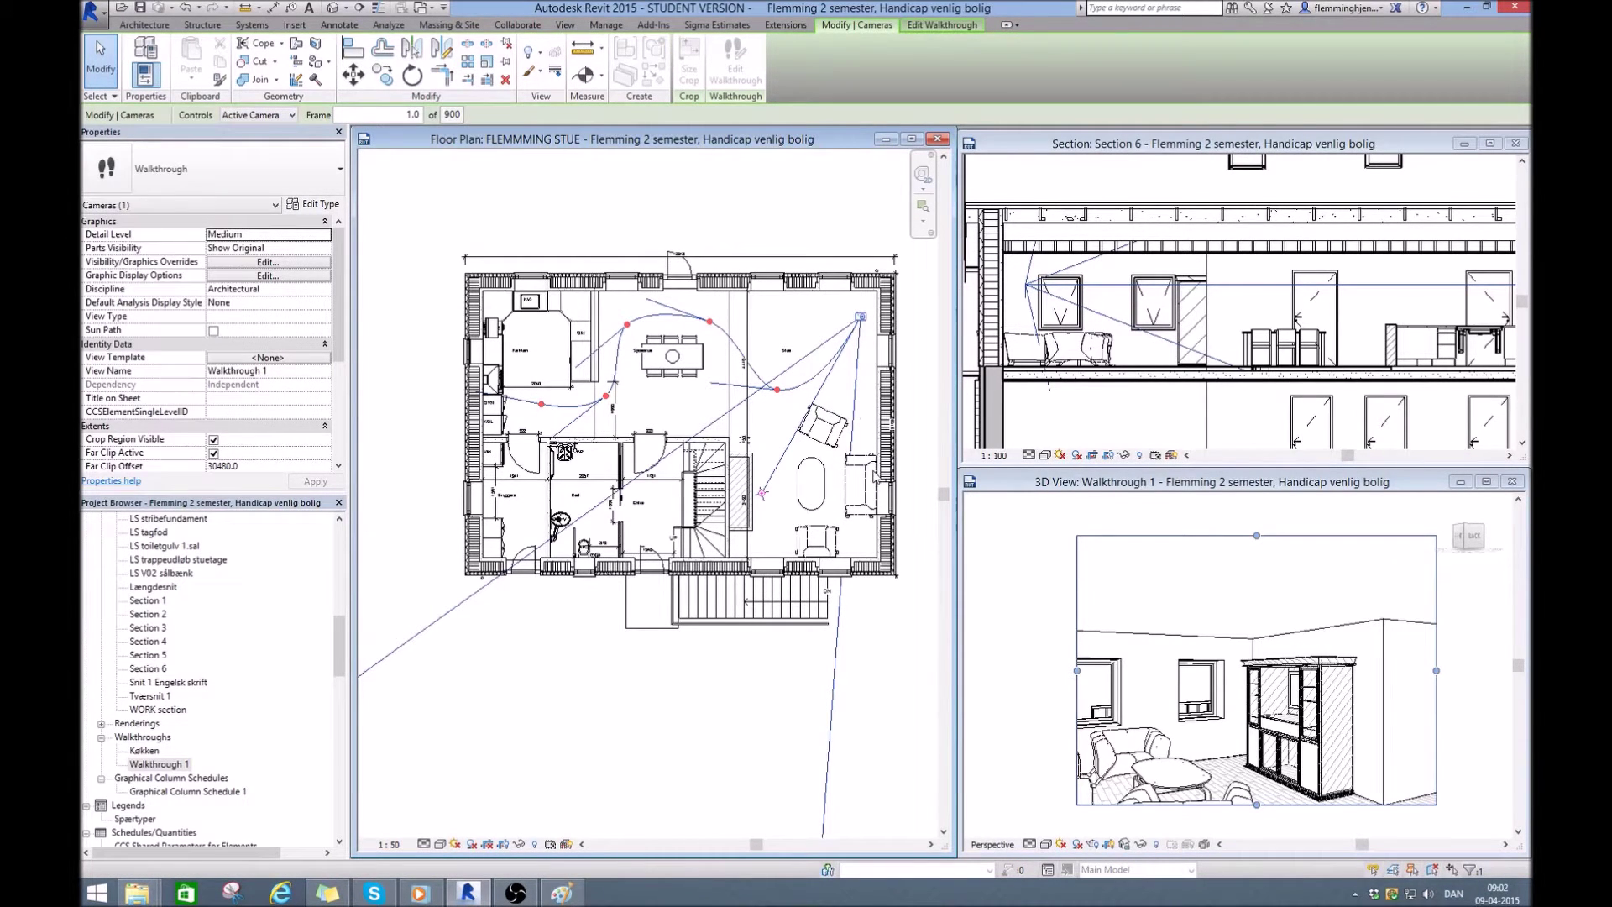
left_click_drag(764, 496, 791, 507)
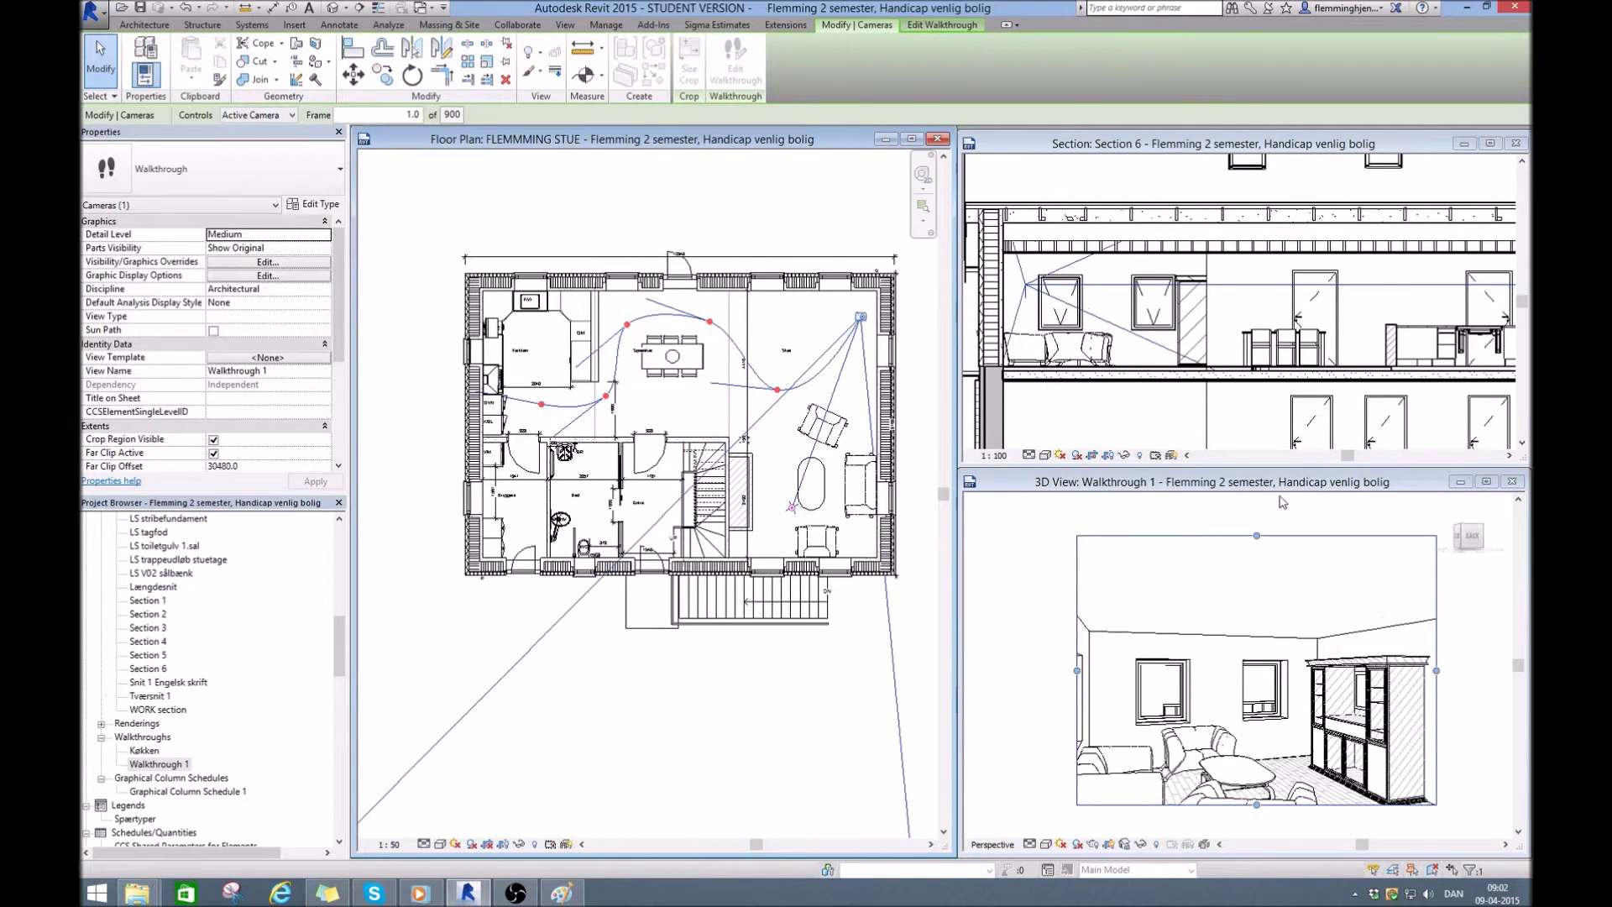
left_click(1281, 693)
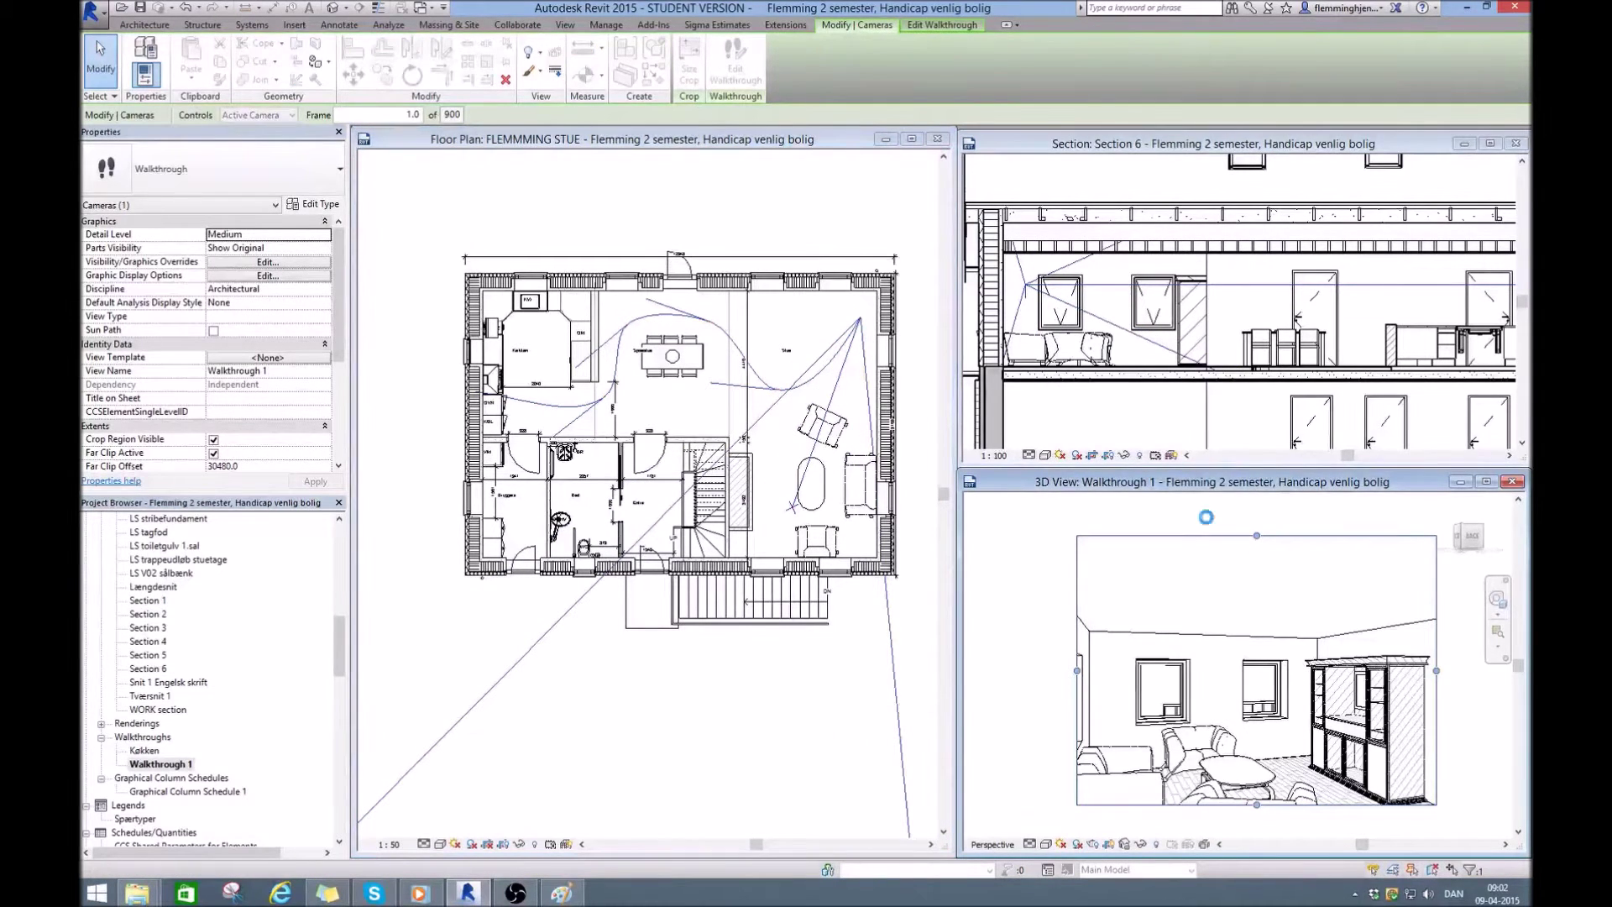
key("Escape")
left_click(900, 447)
- Raise and re-aim the first walkthrough camera in Section 6 and the floor plan so it looks over the armchairs toward the cabinet
left_click(1121, 156)
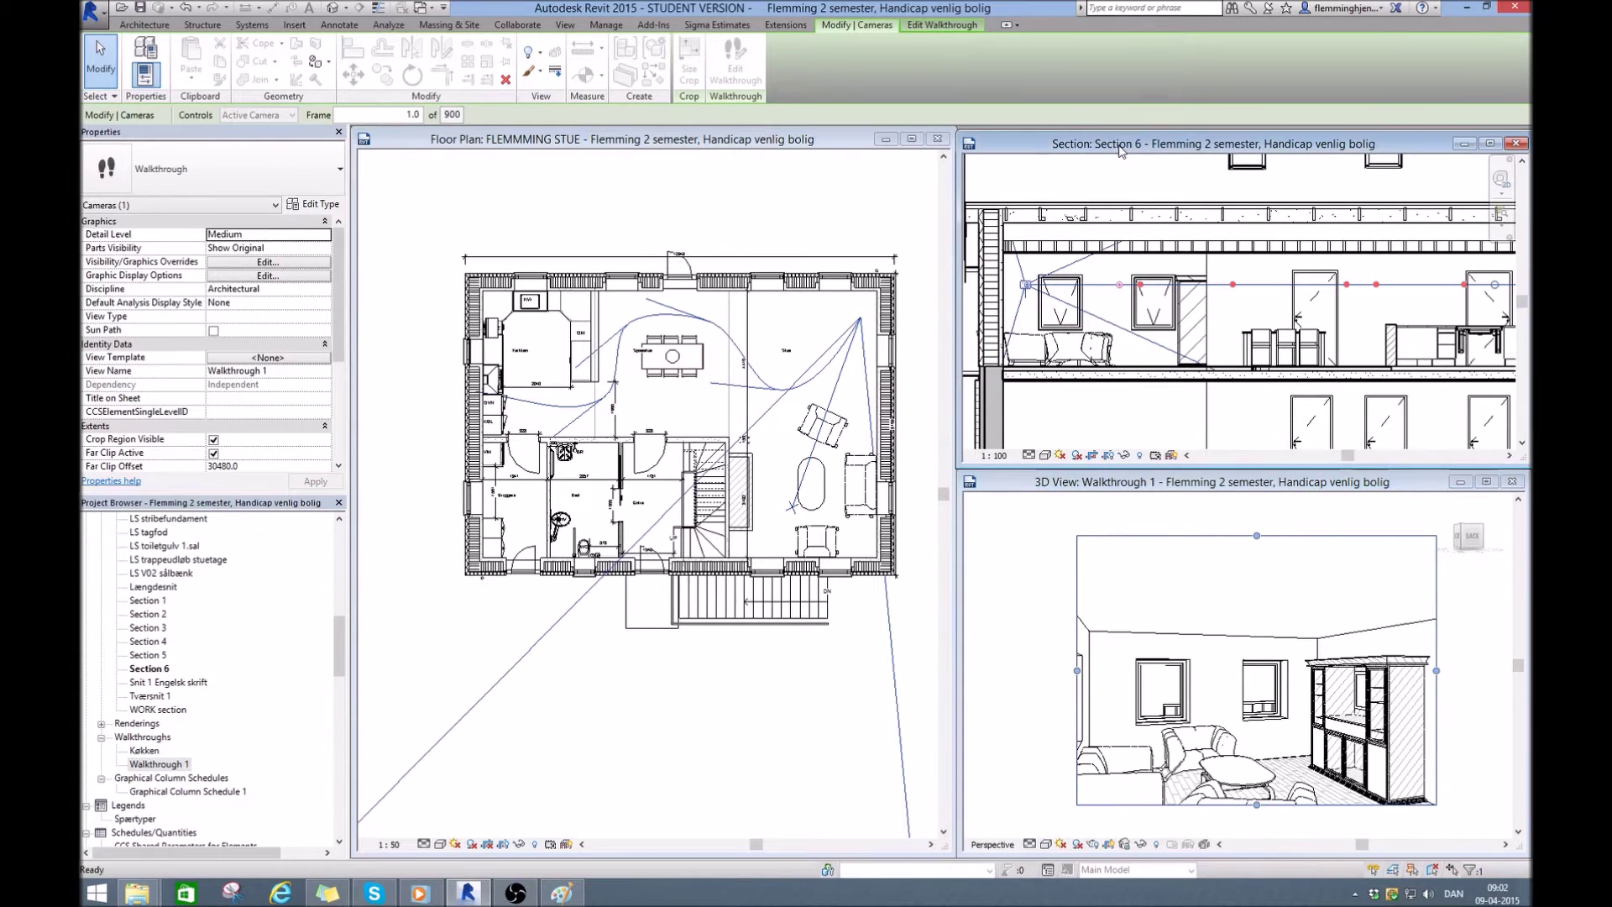
left_click_drag(1118, 291, 1127, 302)
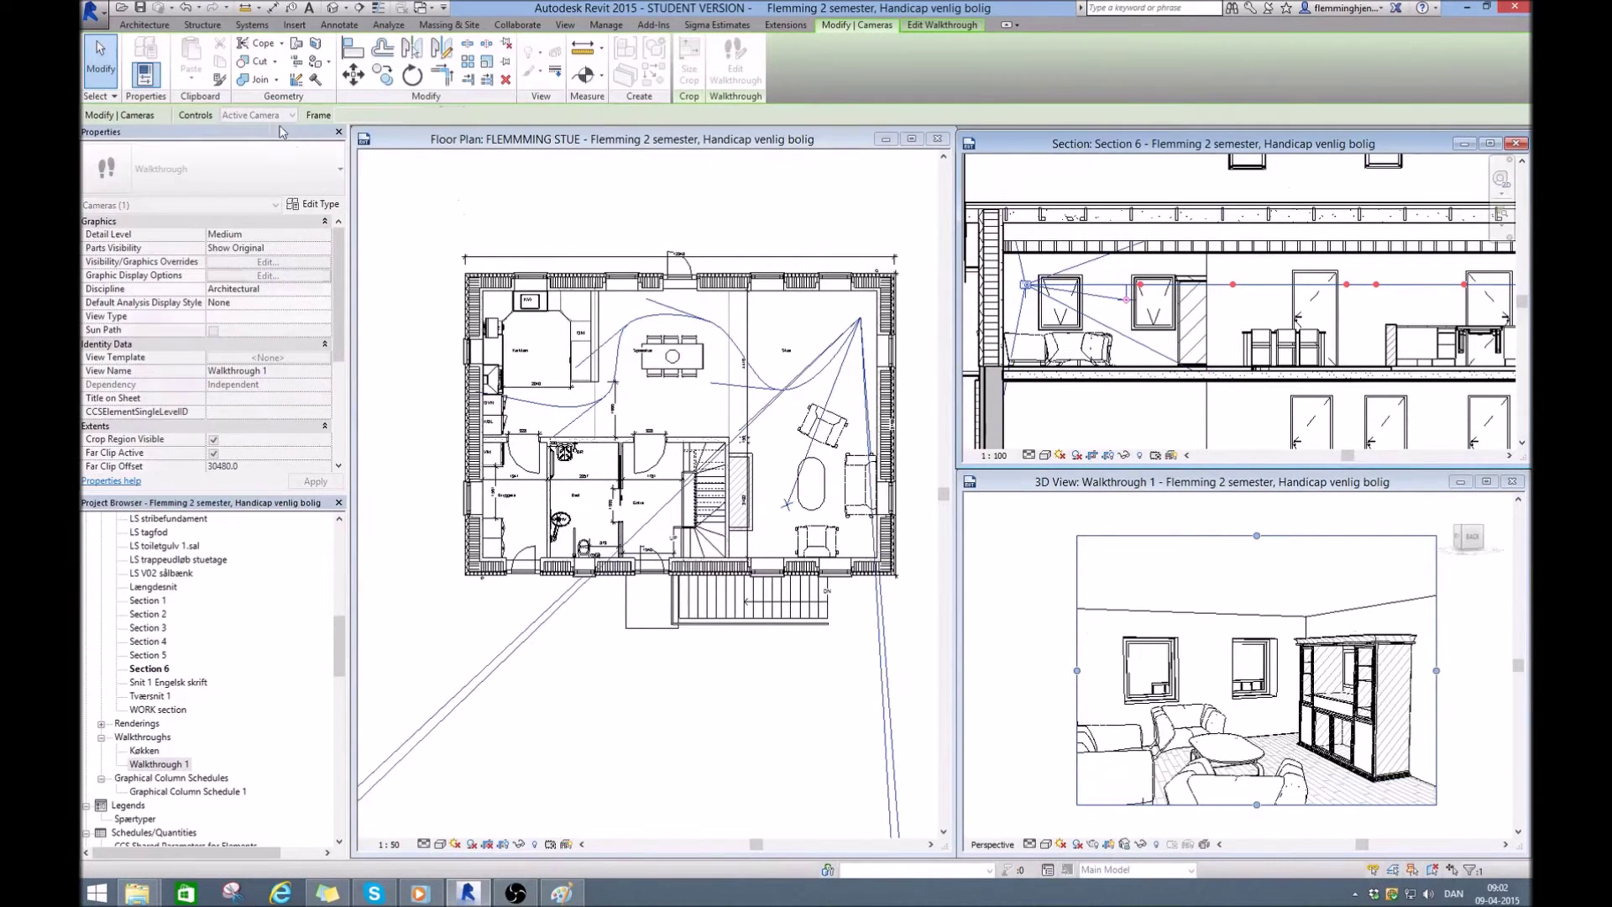
left_click_drag(1127, 308, 1050, 294)
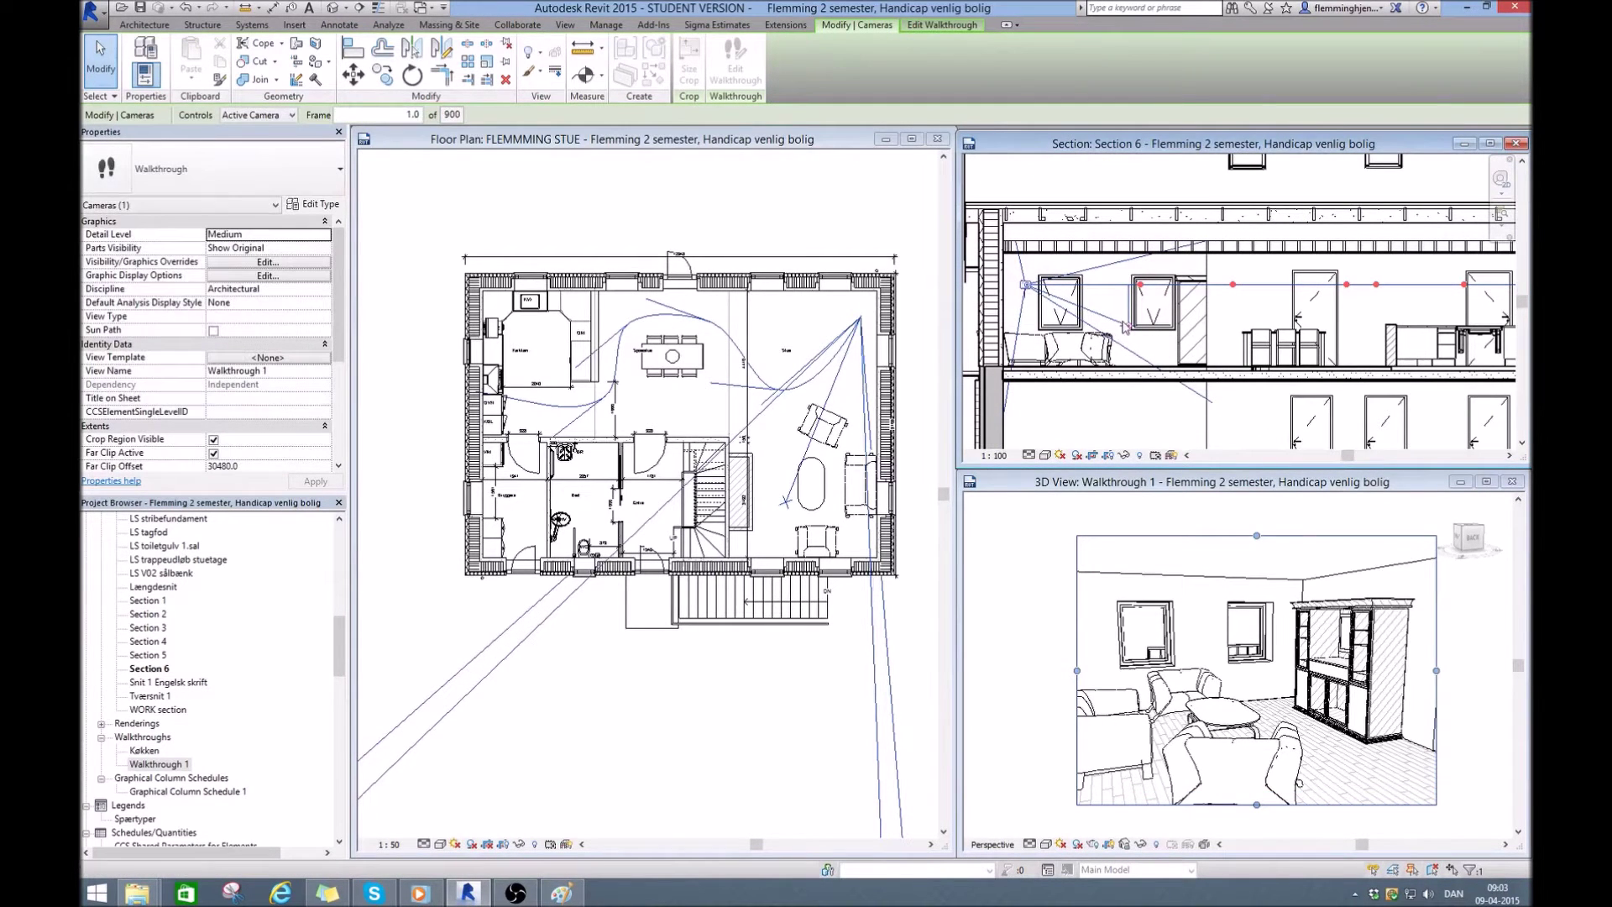
left_click_drag(1129, 348, 1156, 340)
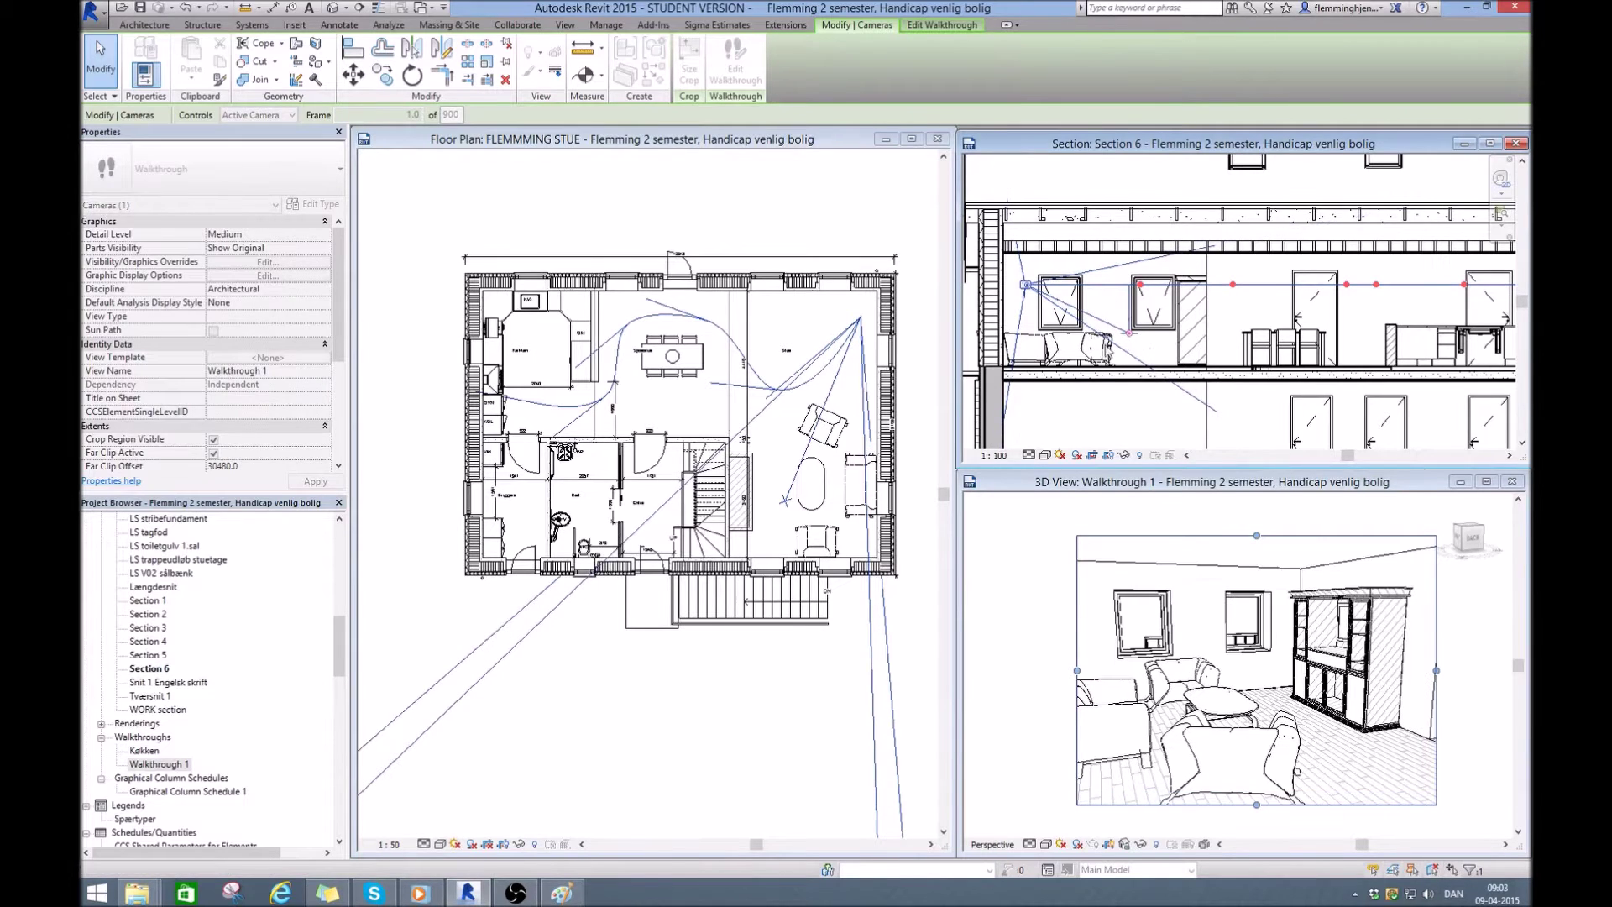
left_click(778, 445)
left_click_drag(785, 502, 804, 507)
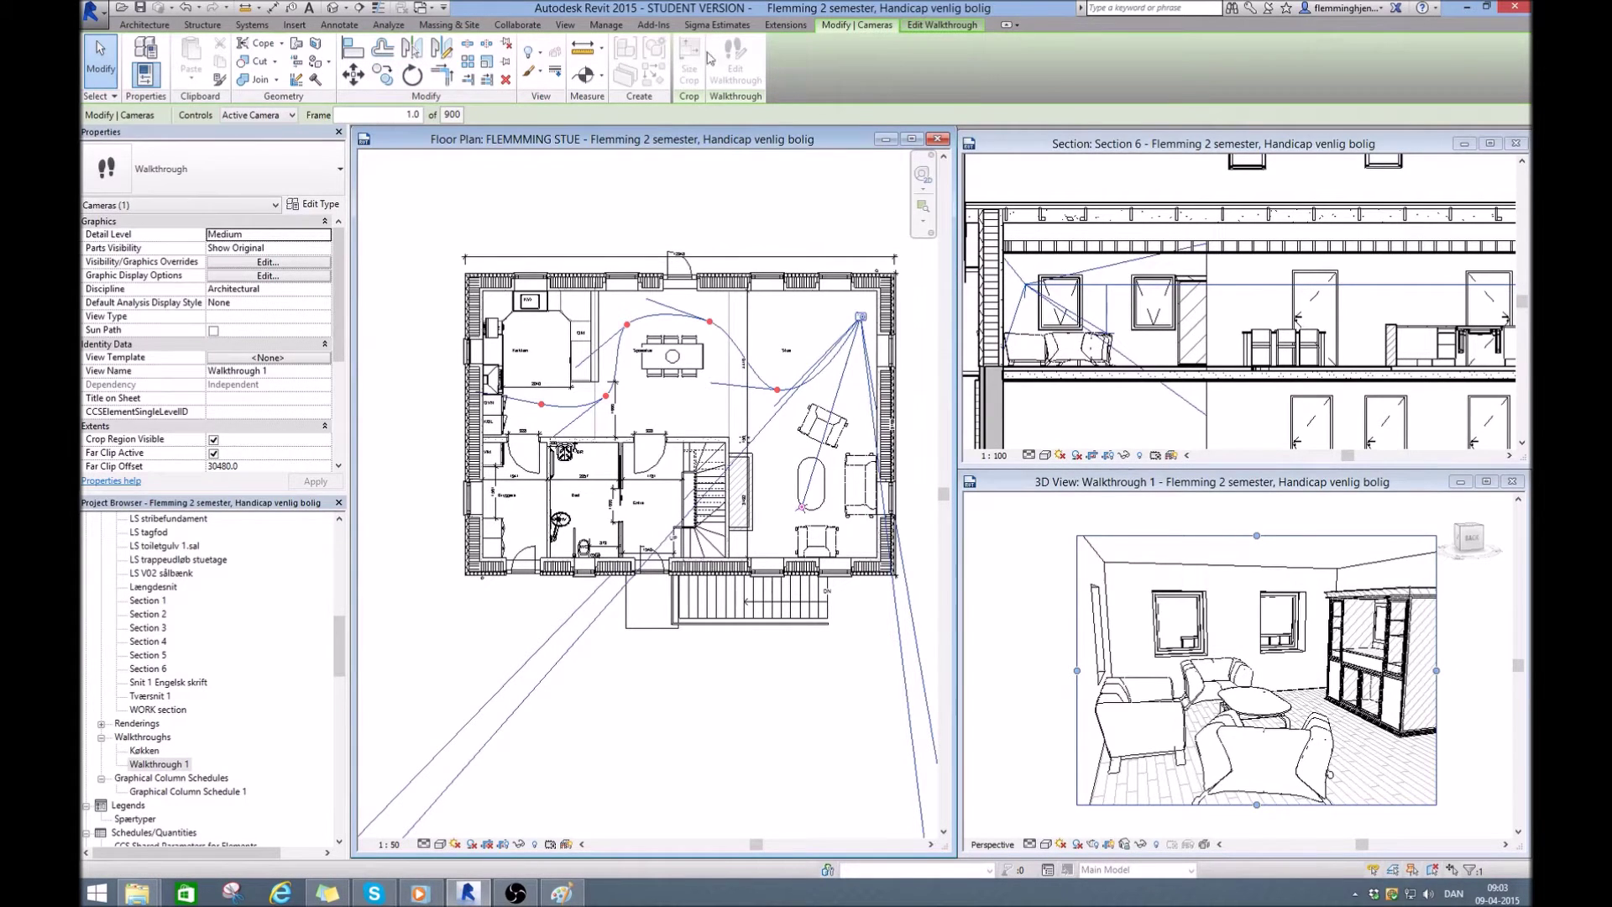
- Advance to the key frame at 282 and aim its camera toward the kitchen, tilted slightly down
left_click(942, 25)
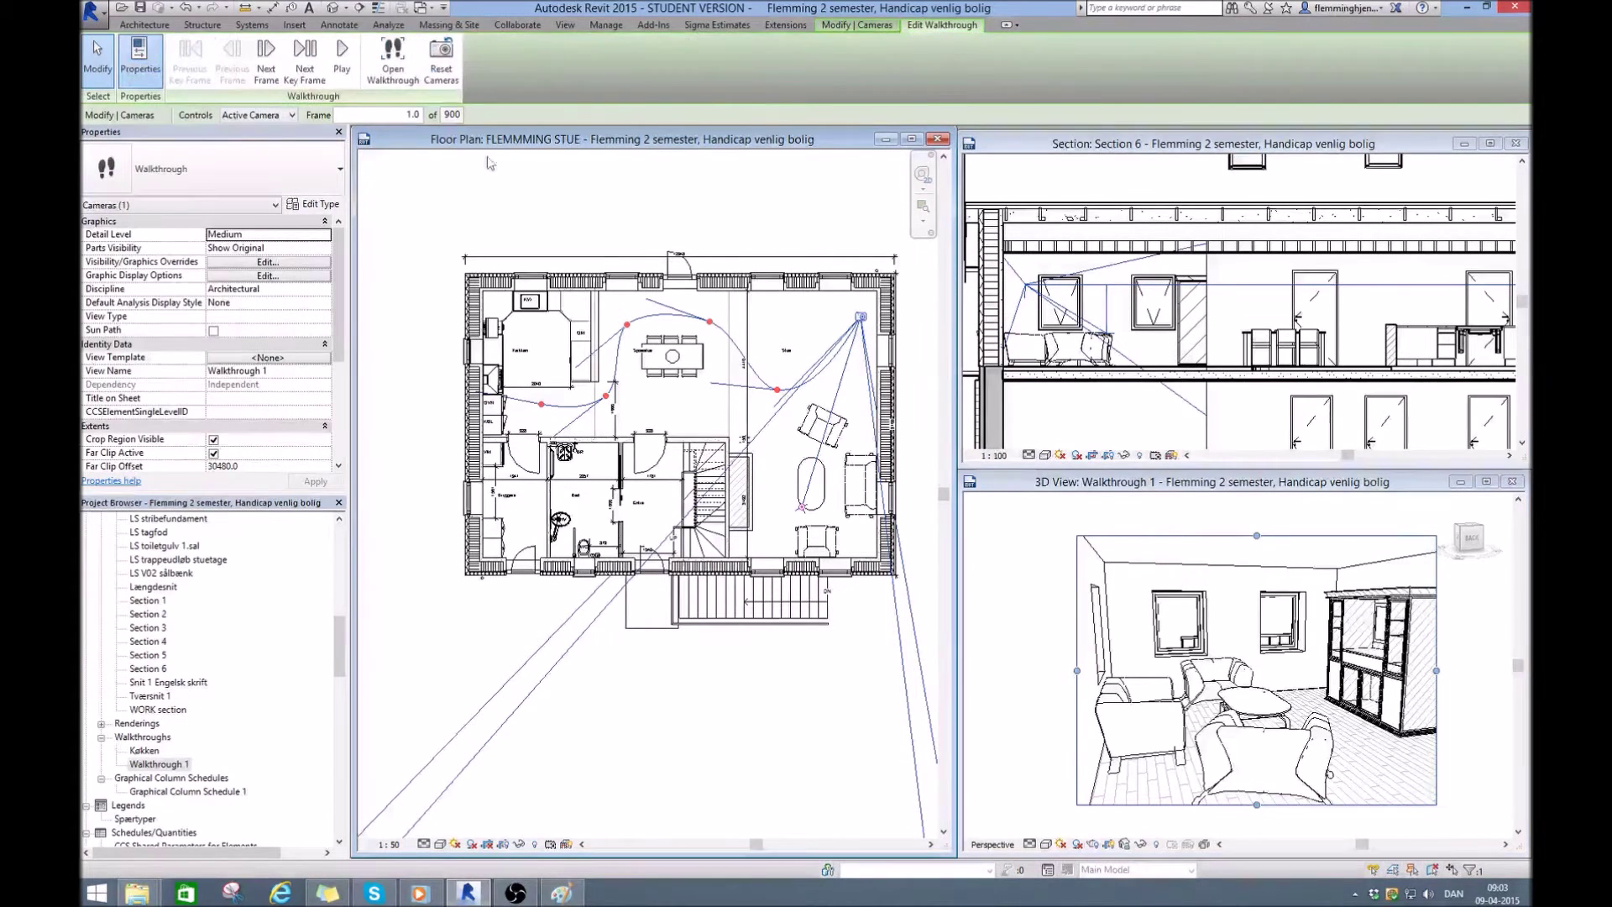
left_click(267, 69)
left_click(267, 69)
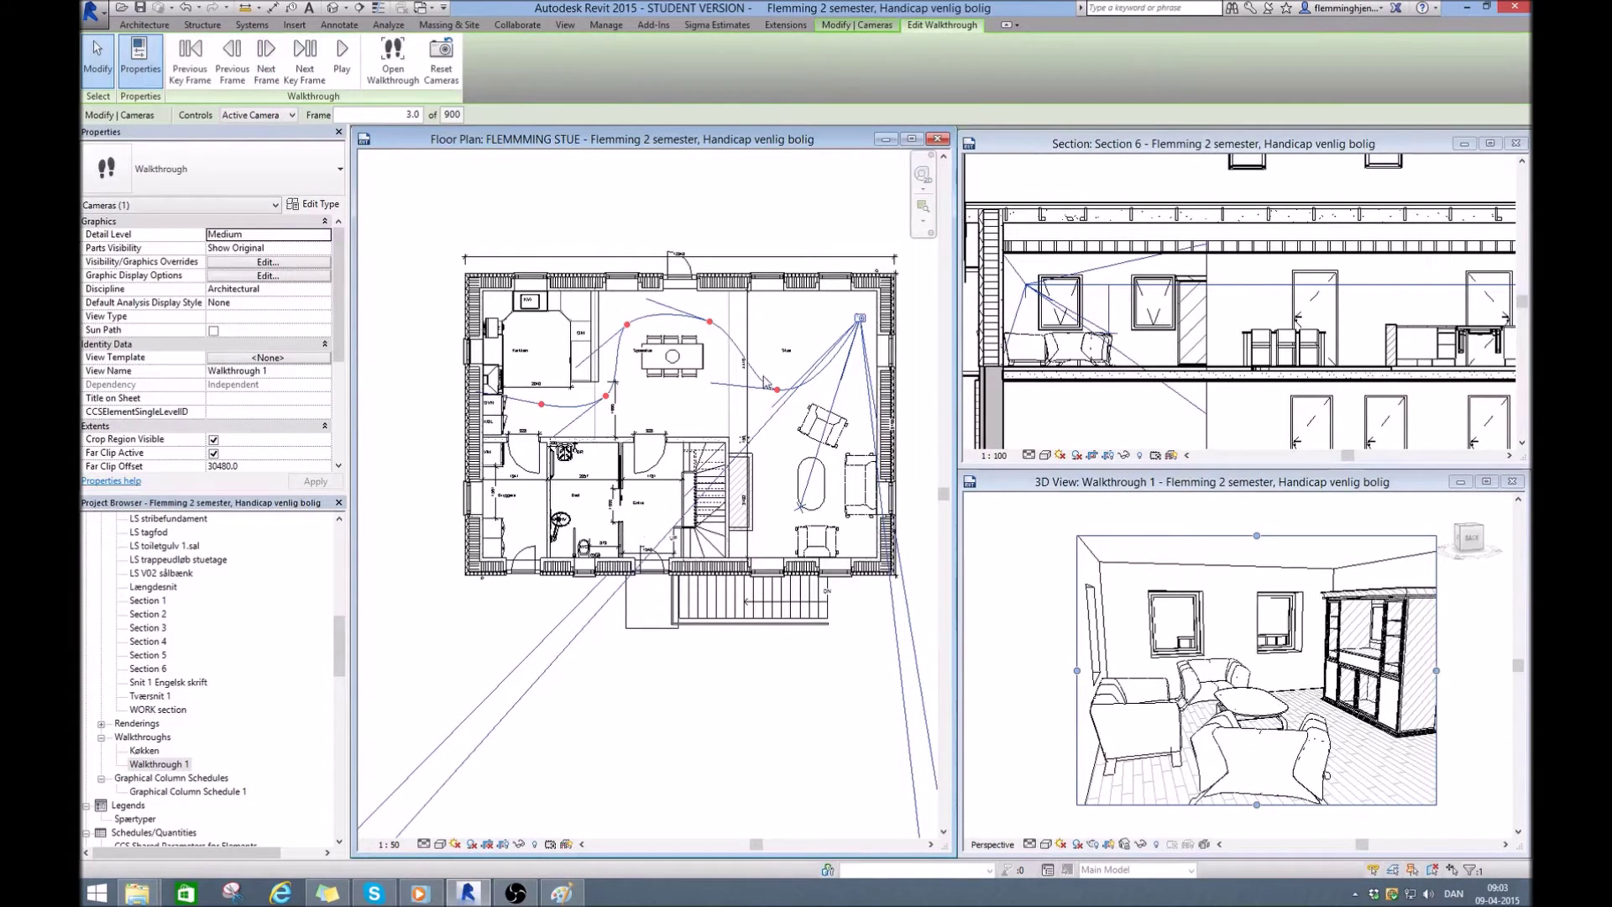
left_click(305, 59)
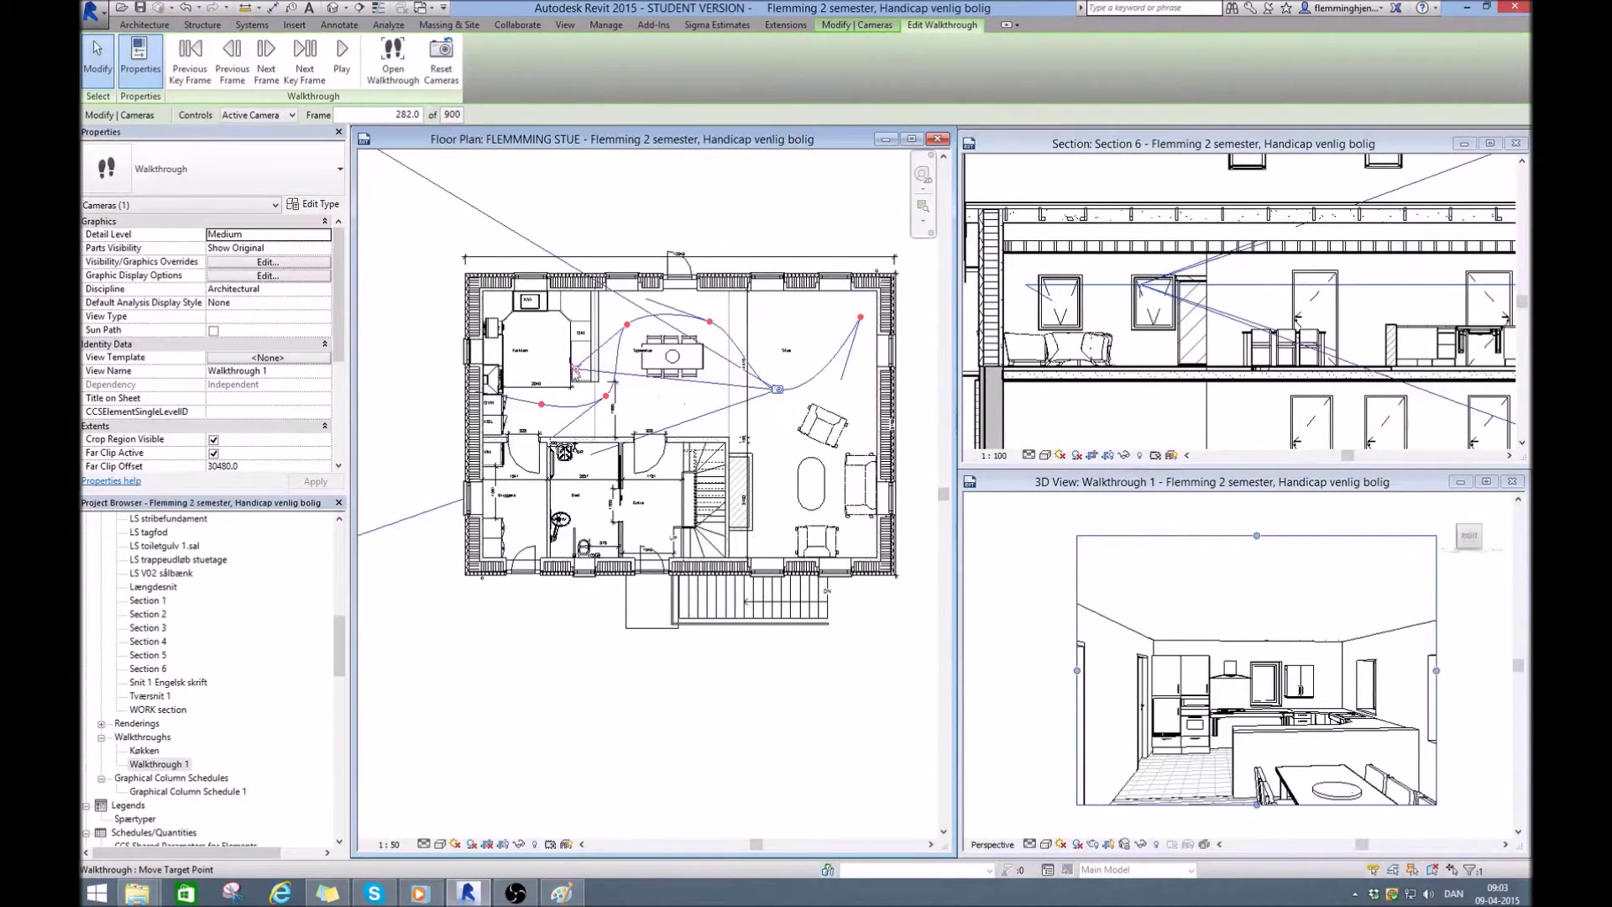
left_click_drag(576, 370, 766, 390)
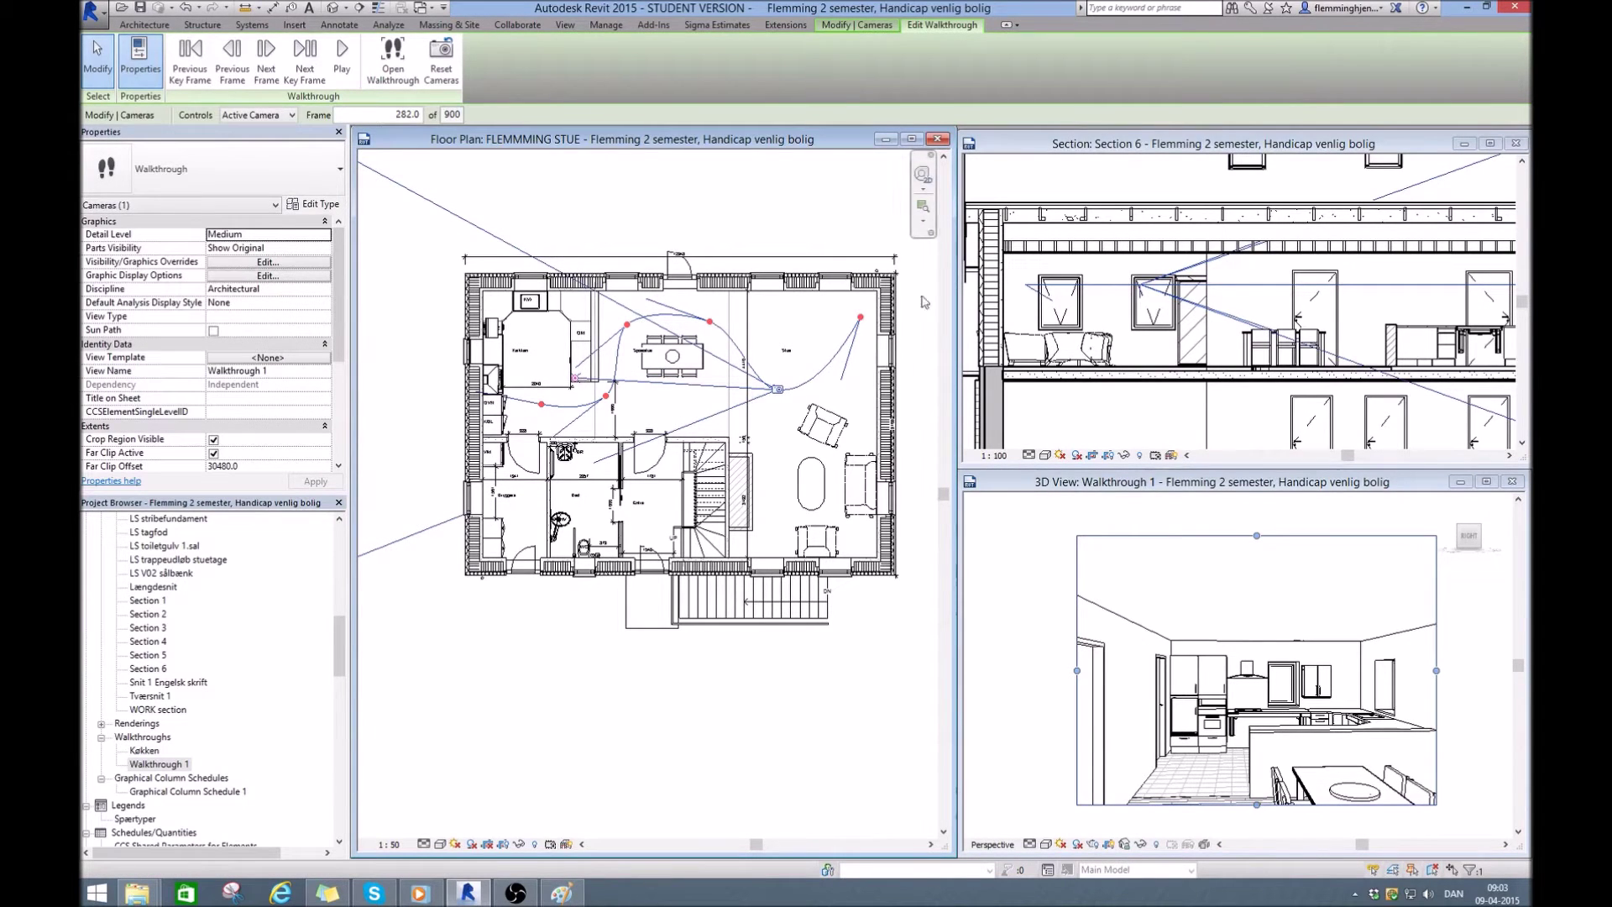
left_click(1244, 329)
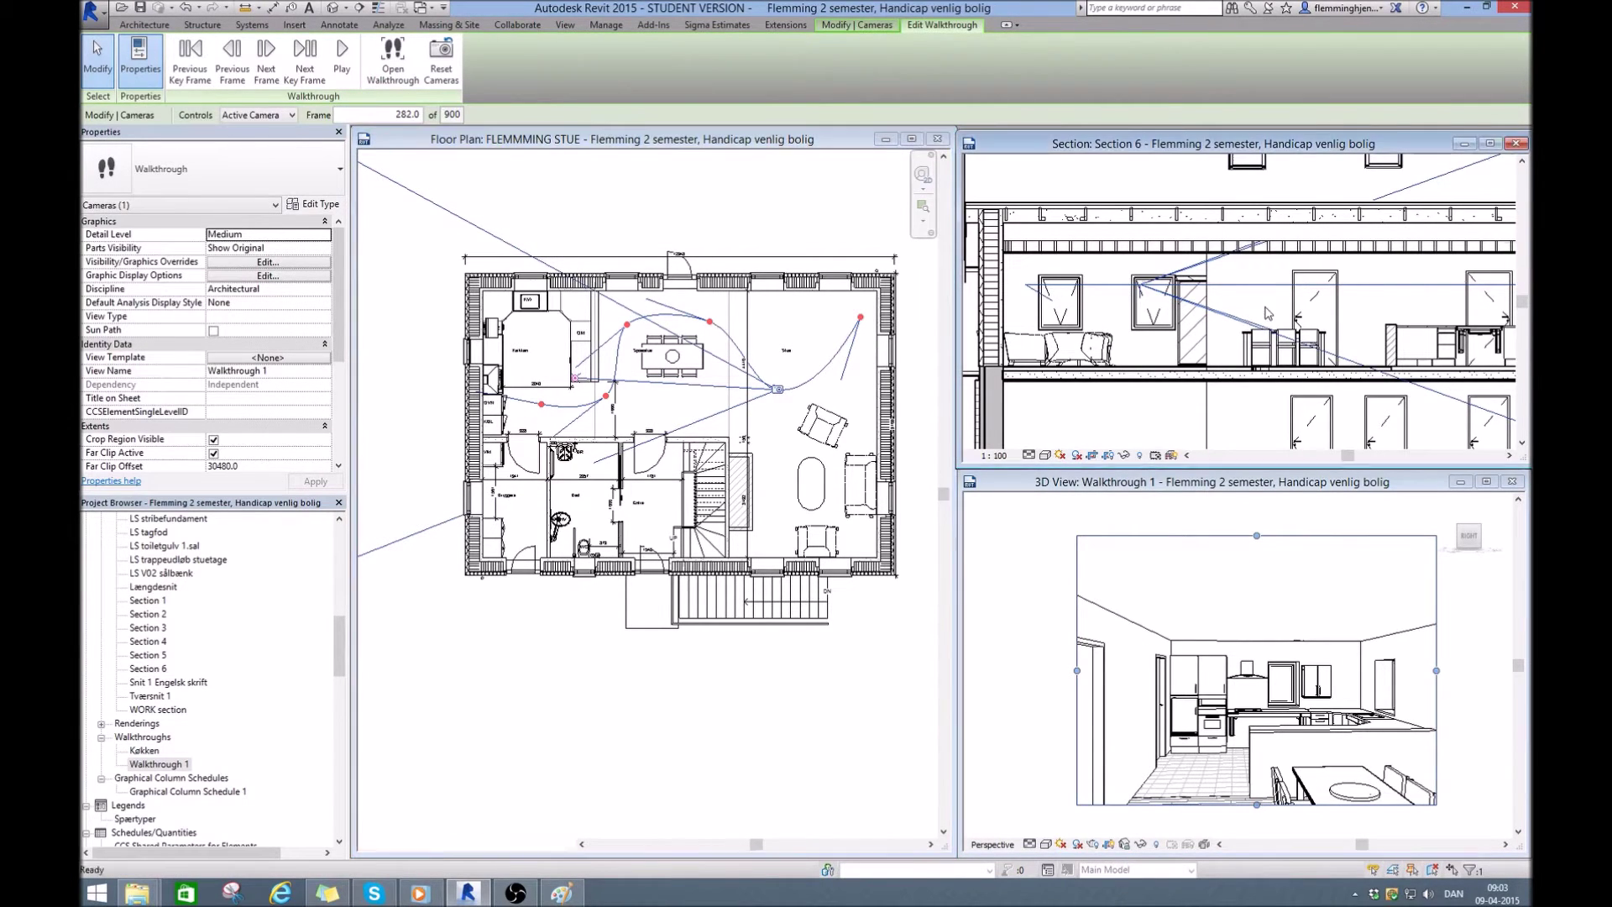
left_click_drag(1419, 286, 1418, 300)
- Play the walkthrough to frame 454.6, then stop playback and stay in walkthrough editing
left_click(332, 63)
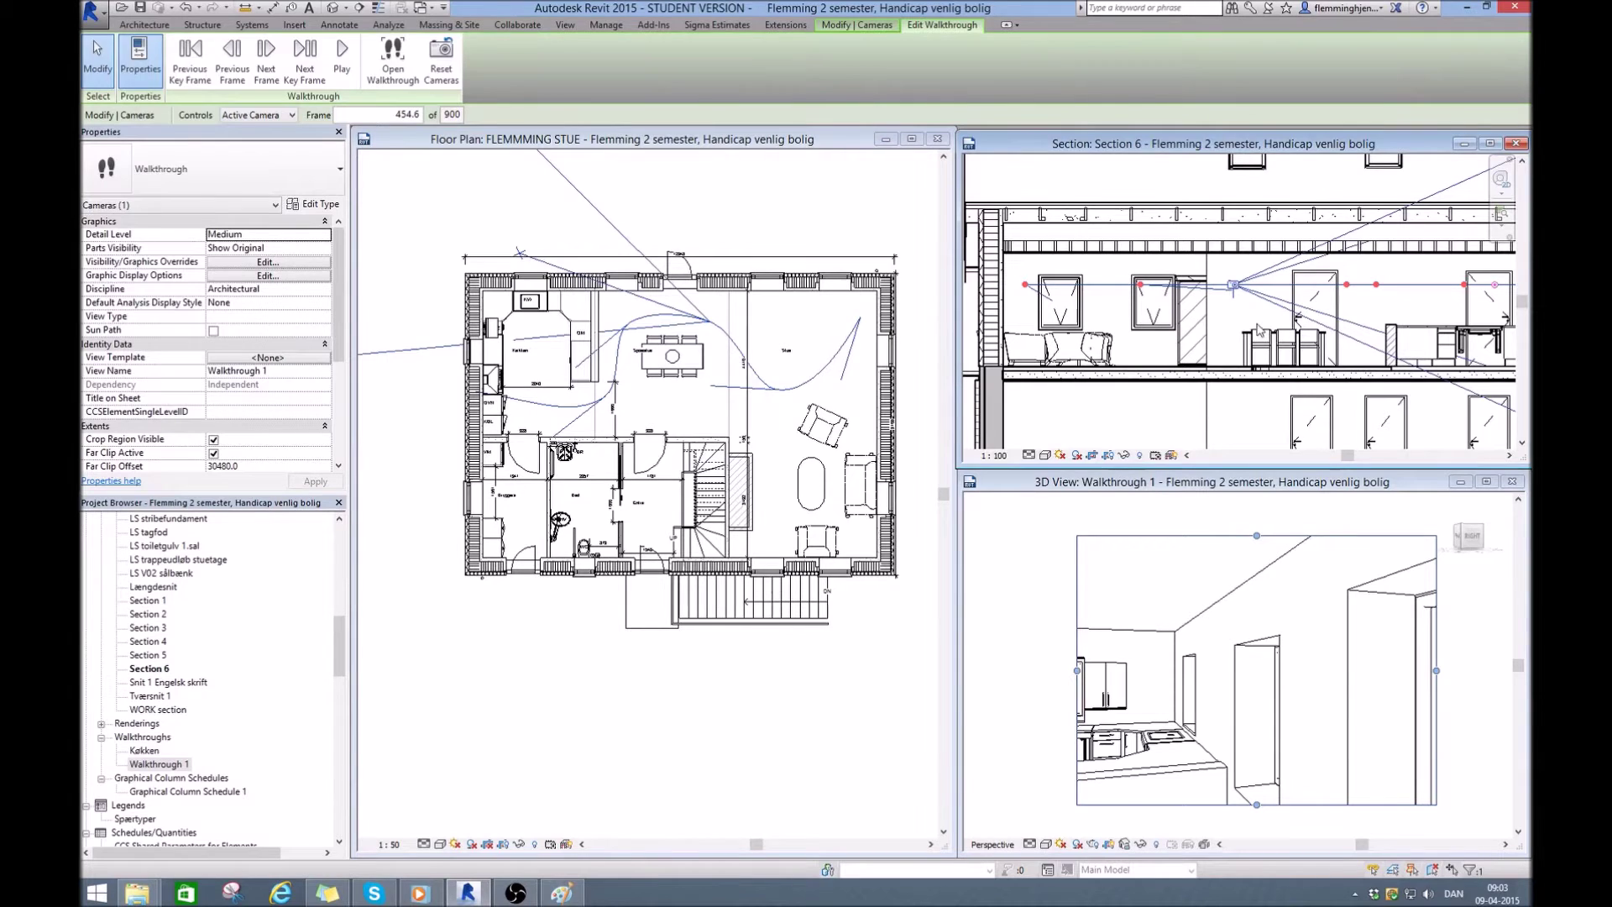
key("Escape")
left_click(898, 446)
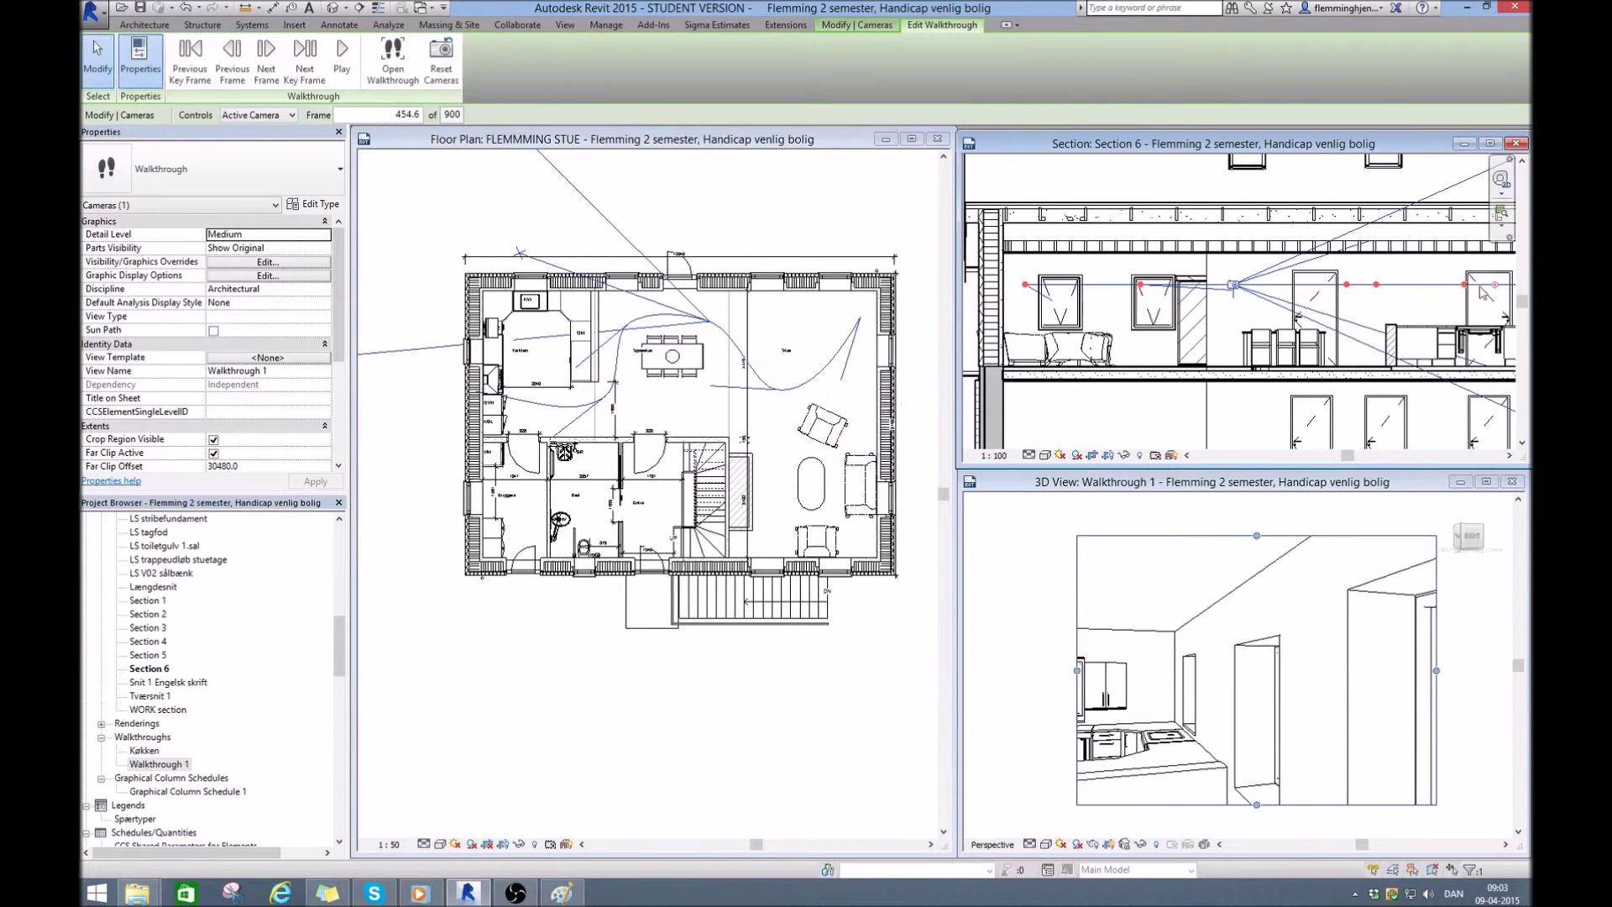
key("Escape")
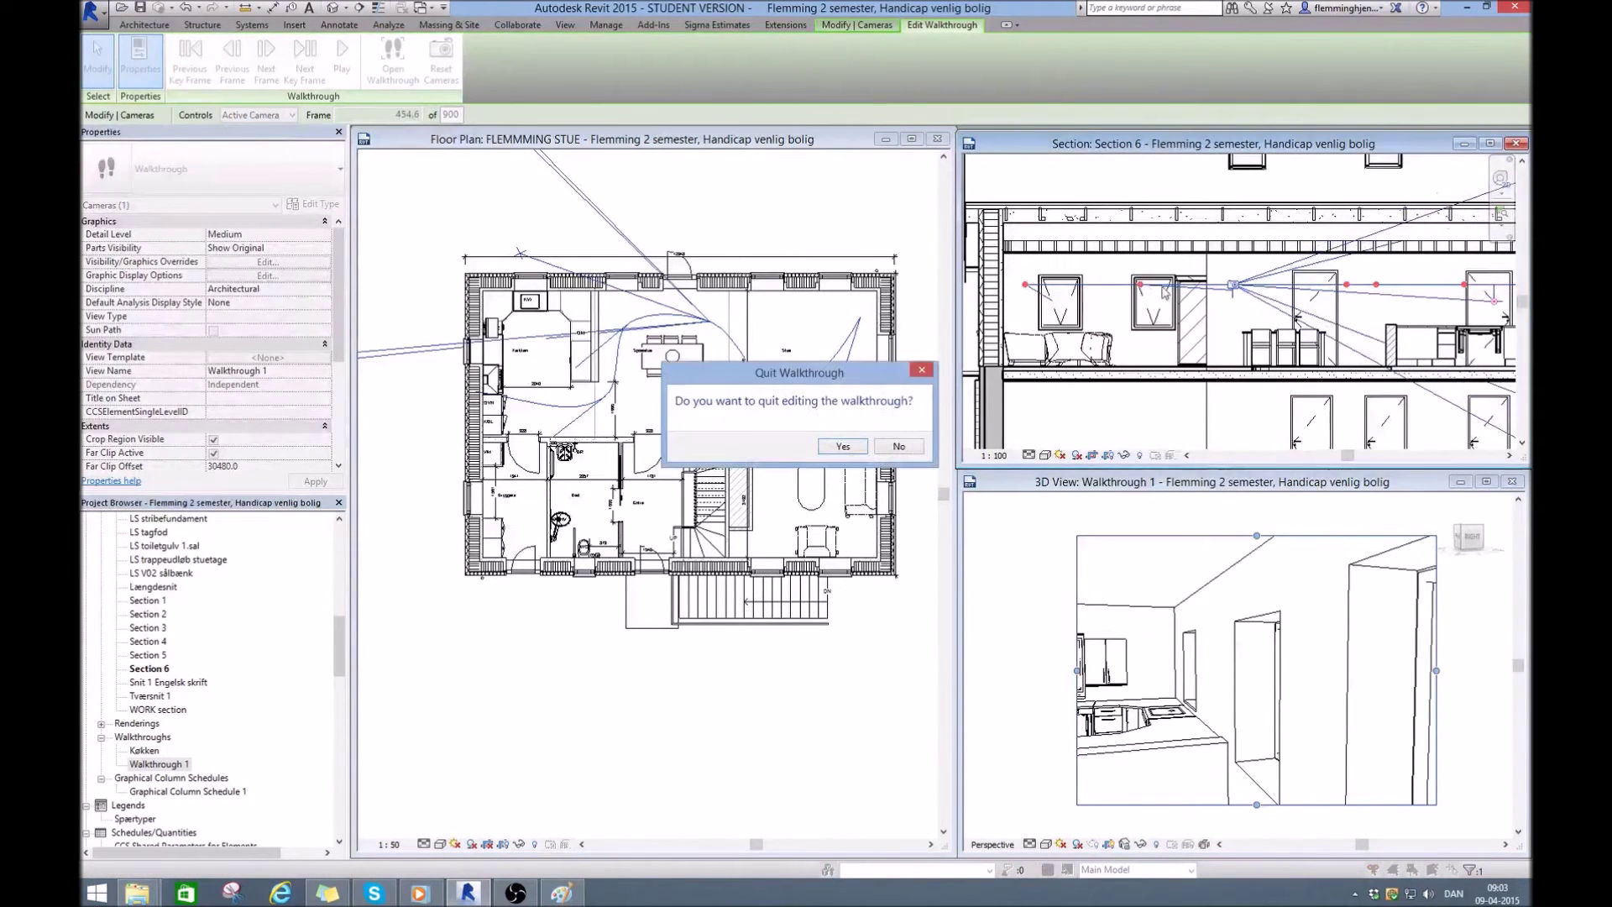
left_click(895, 446)
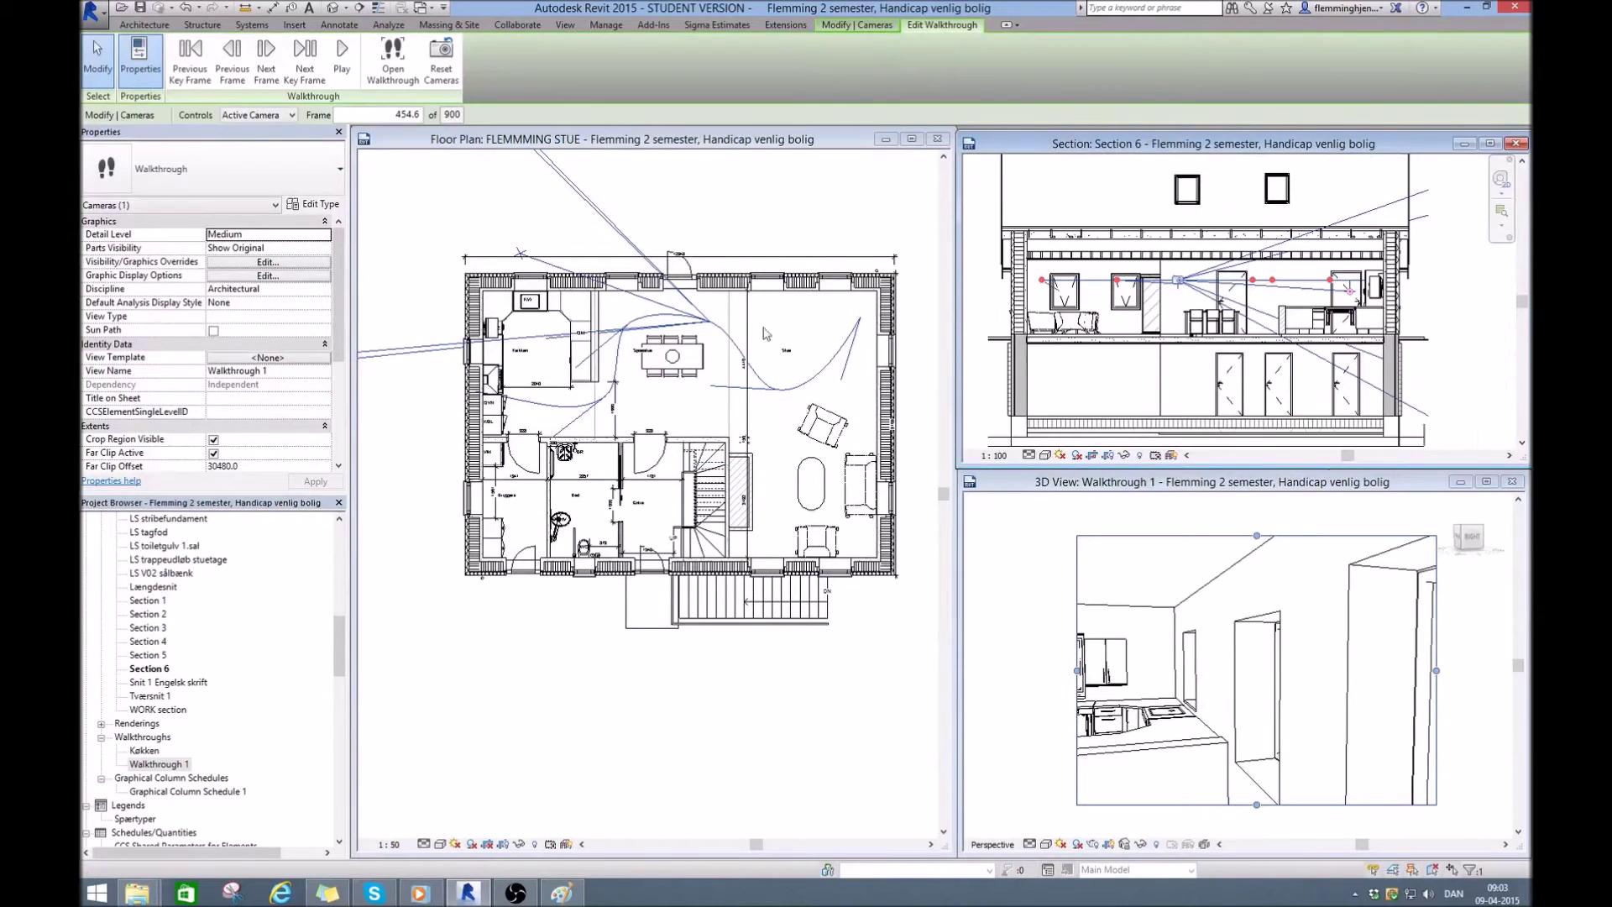
- Re-aim the current key-frame camera into the kitchen in the floor plan and preview the playback
left_click(727, 303)
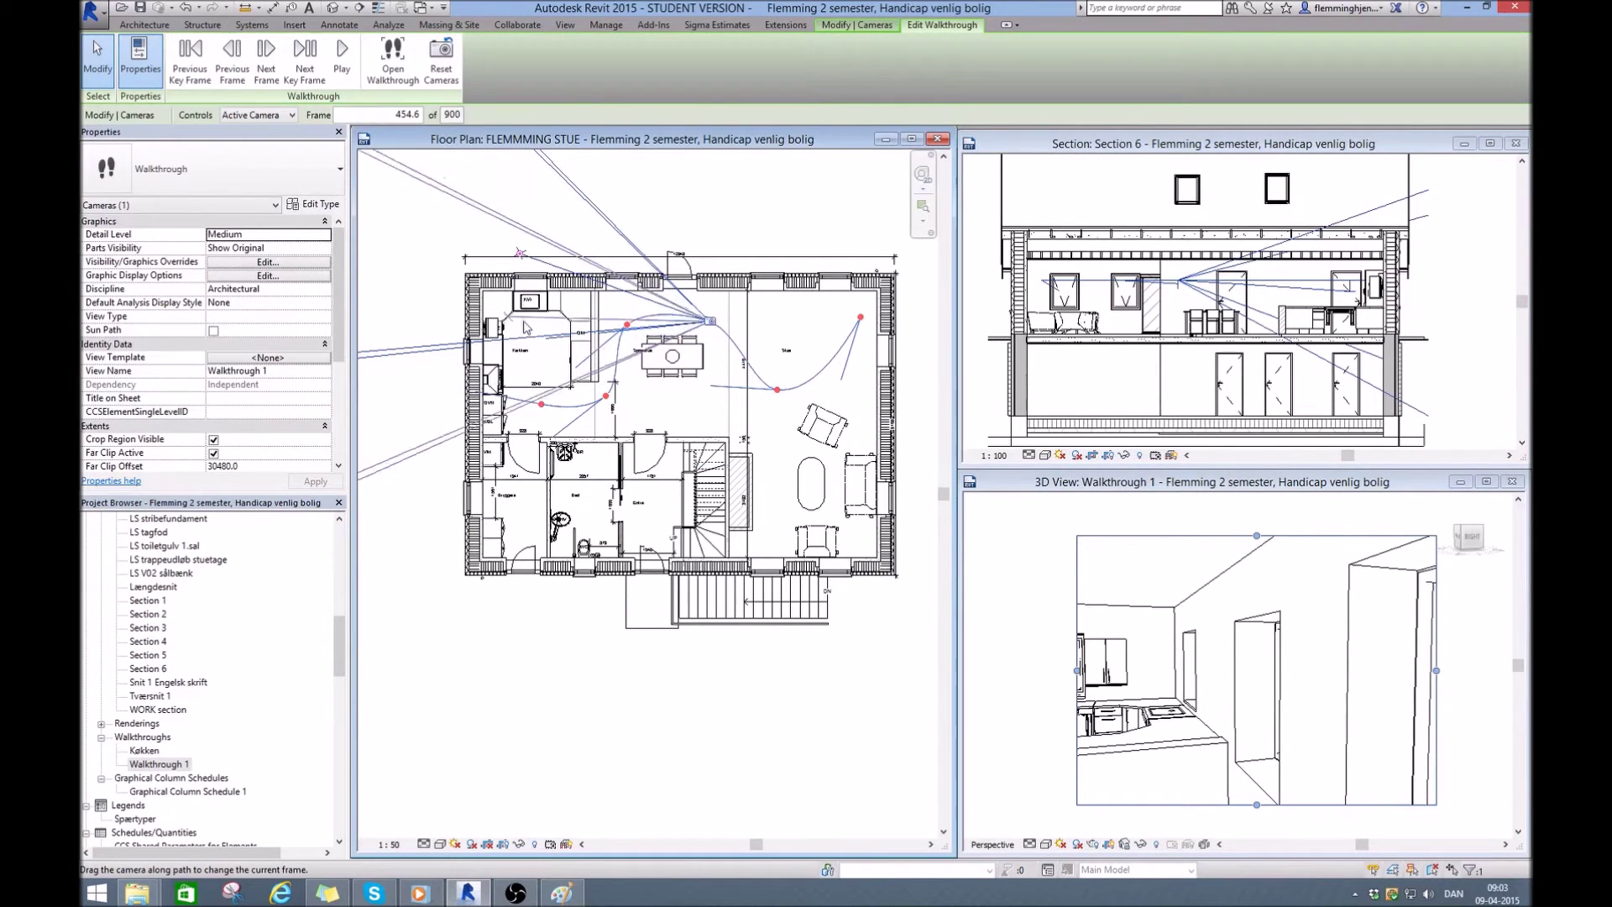
left_click_drag(527, 373, 518, 376)
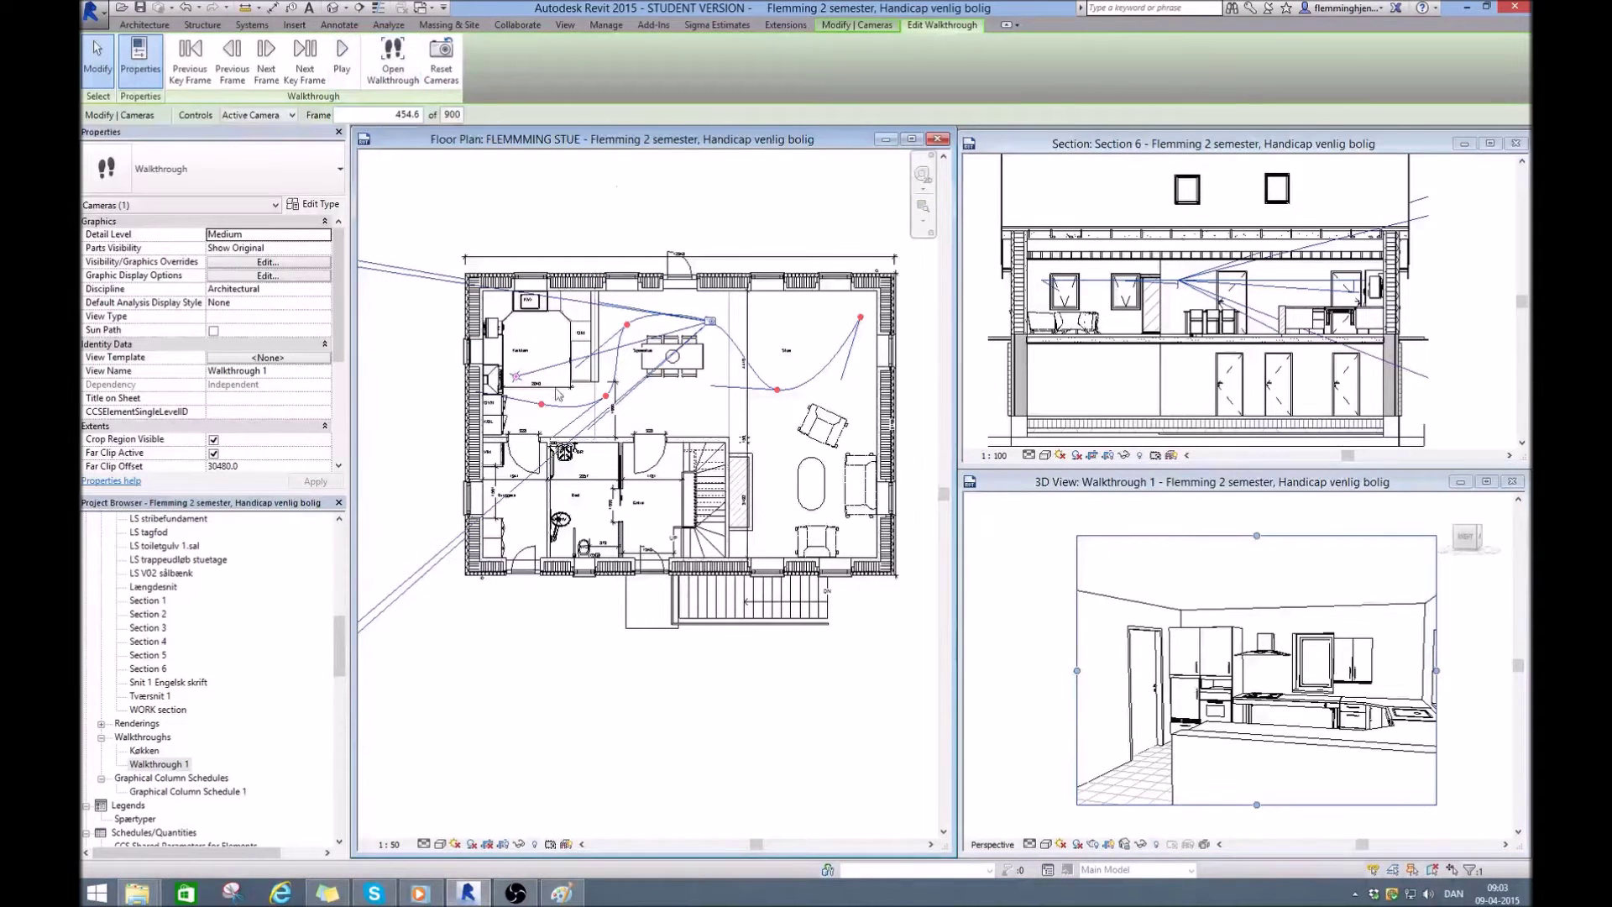
left_click(699, 209)
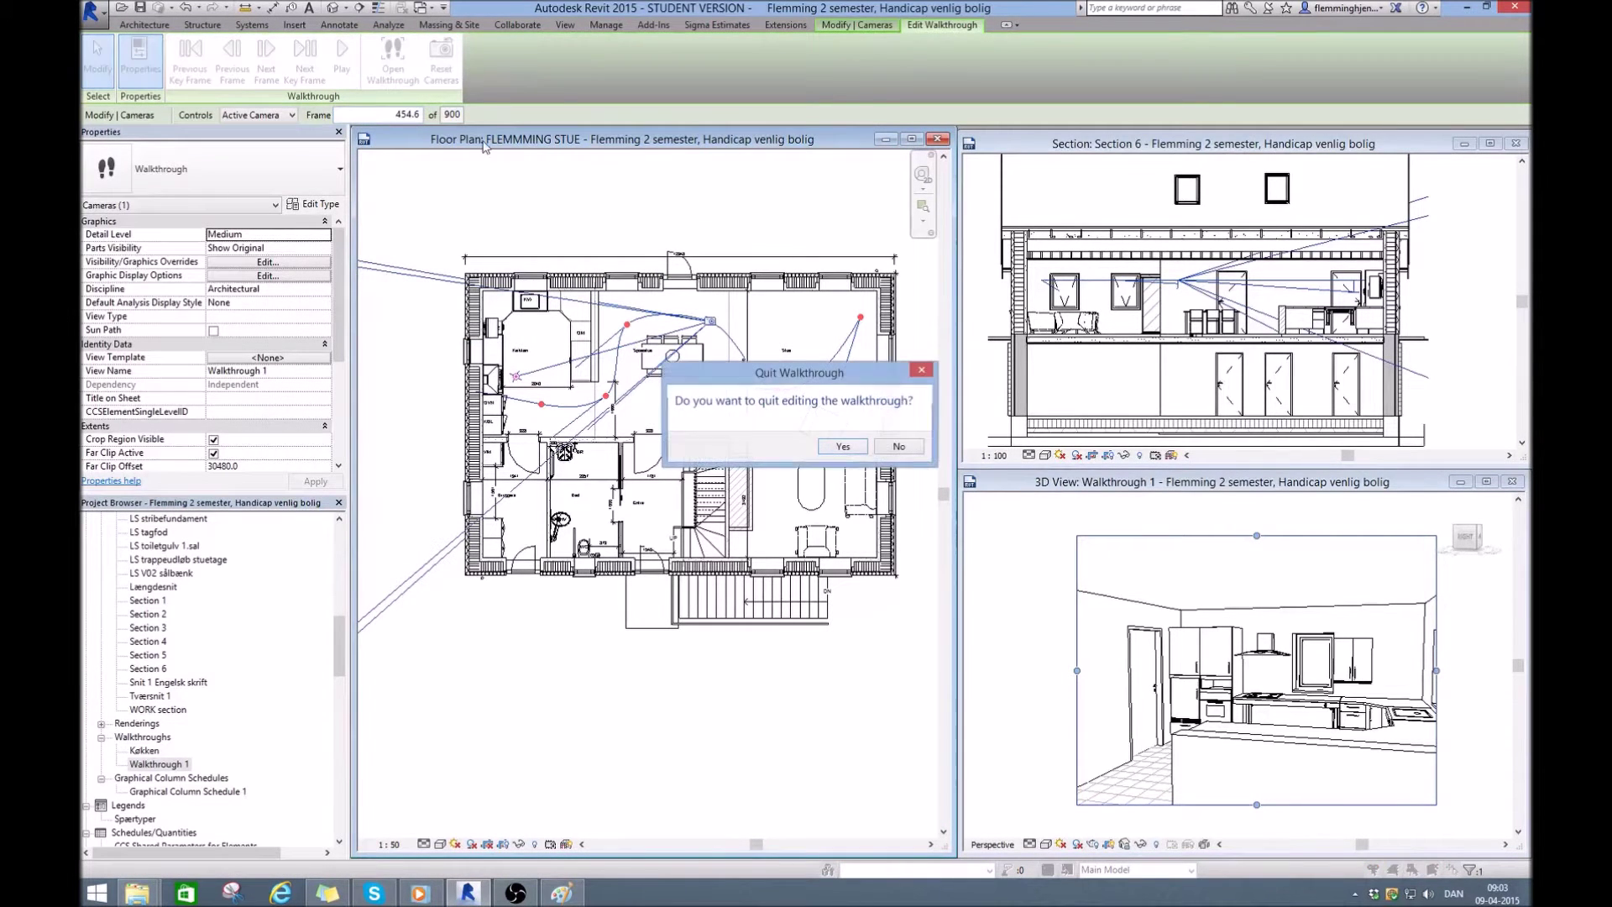
left_click(907, 445)
left_click(340, 73)
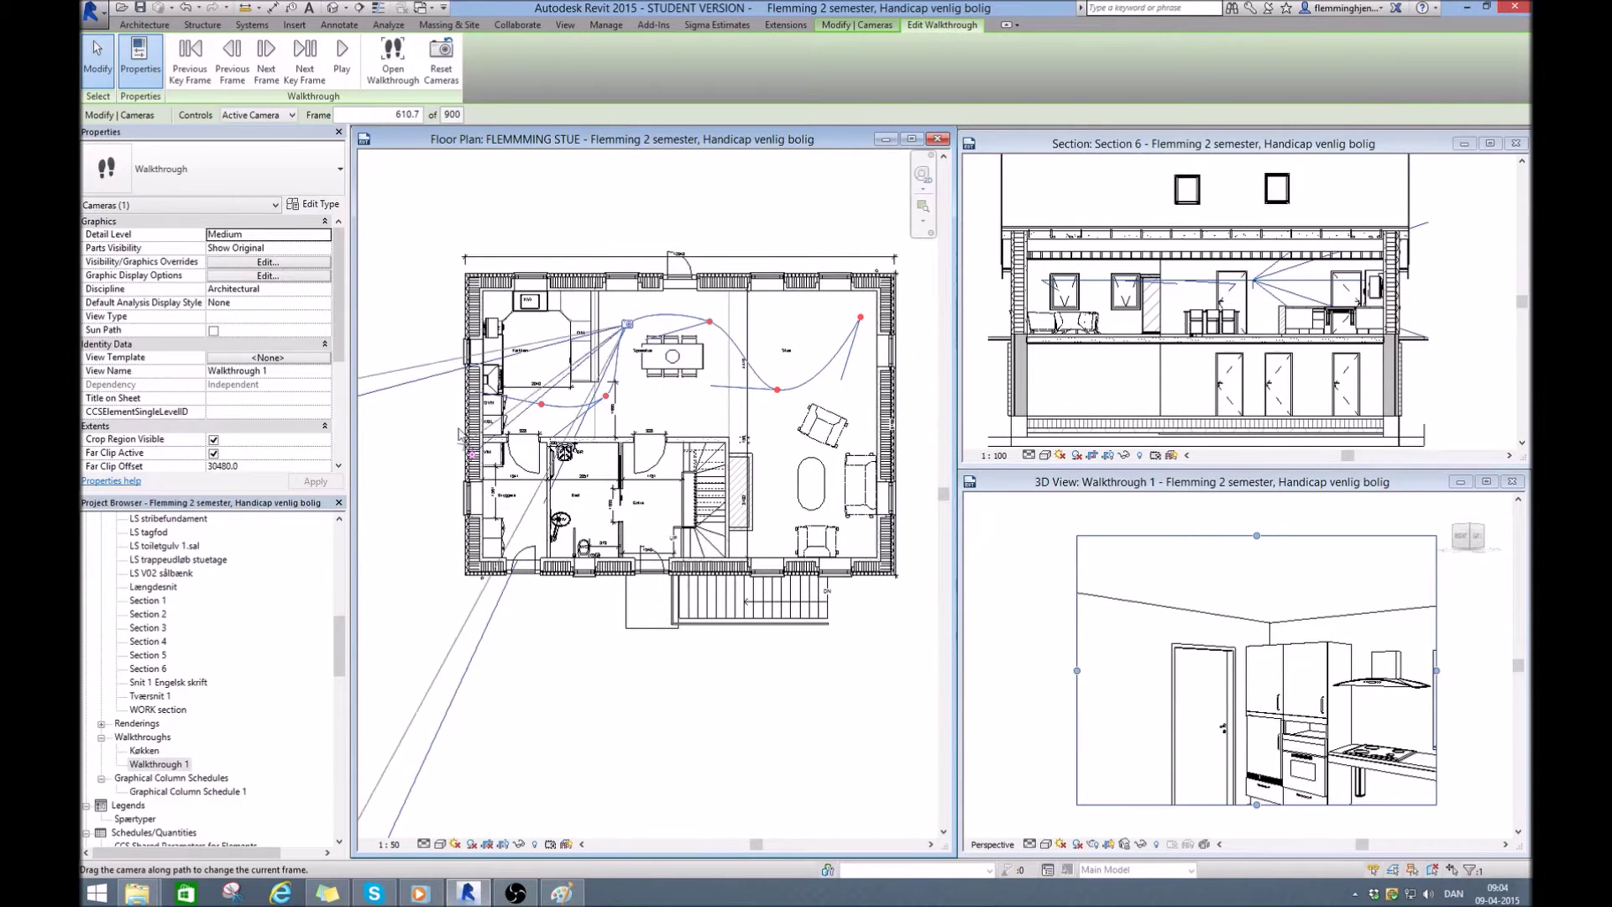
key("Escape")
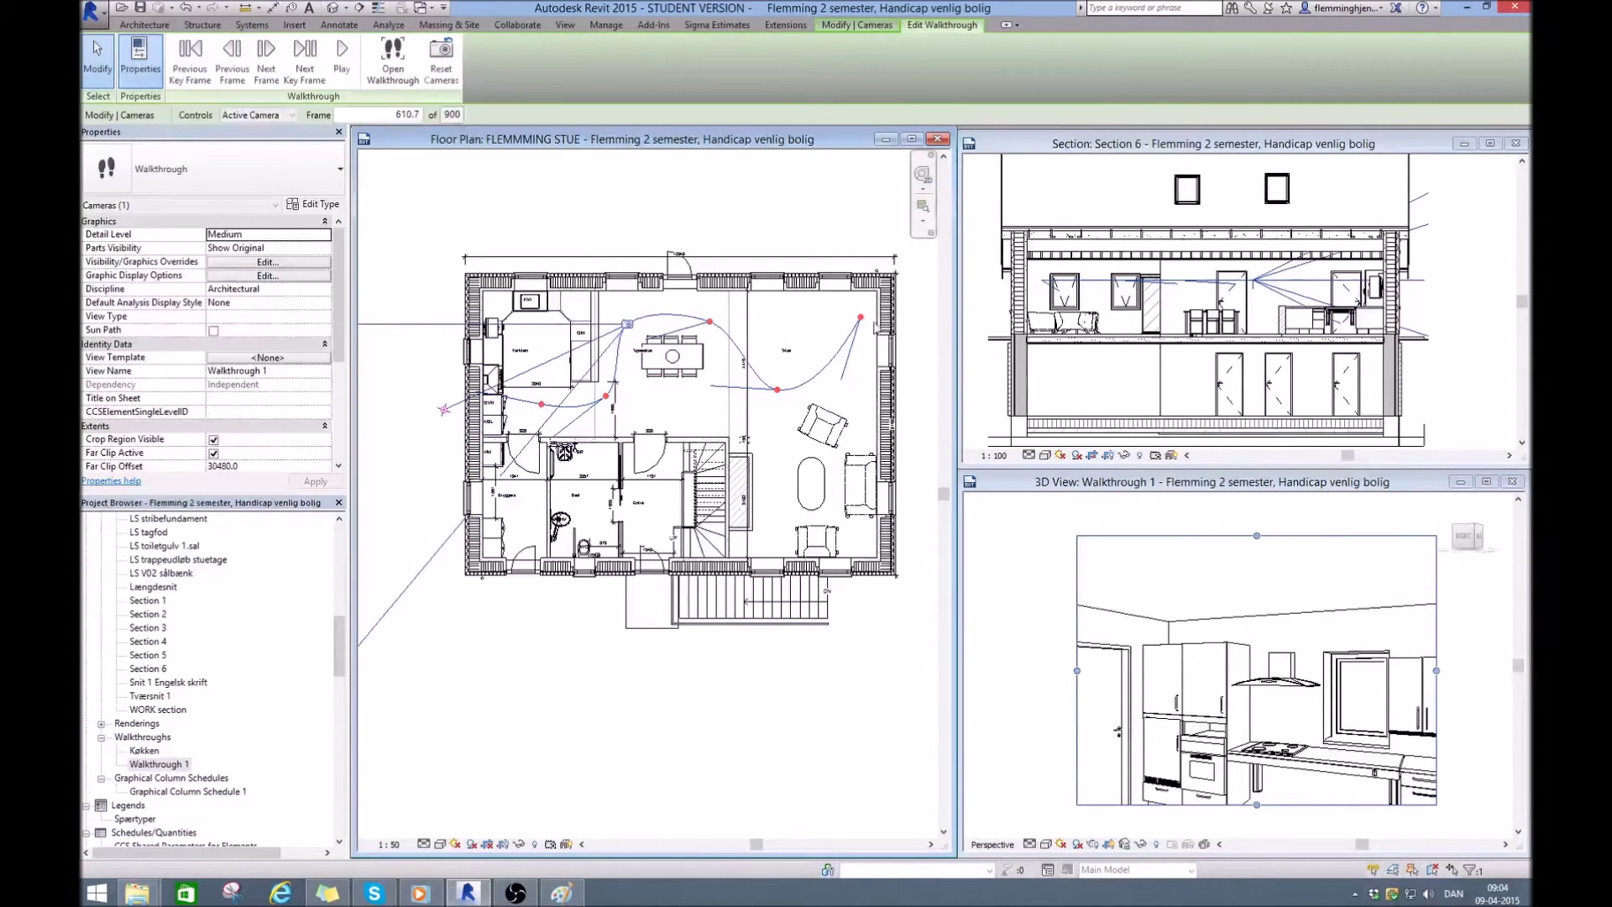
- Re-aim the later key-frame camera targets in Section 6, stepping through to the final frame 900
left_click(305, 57)
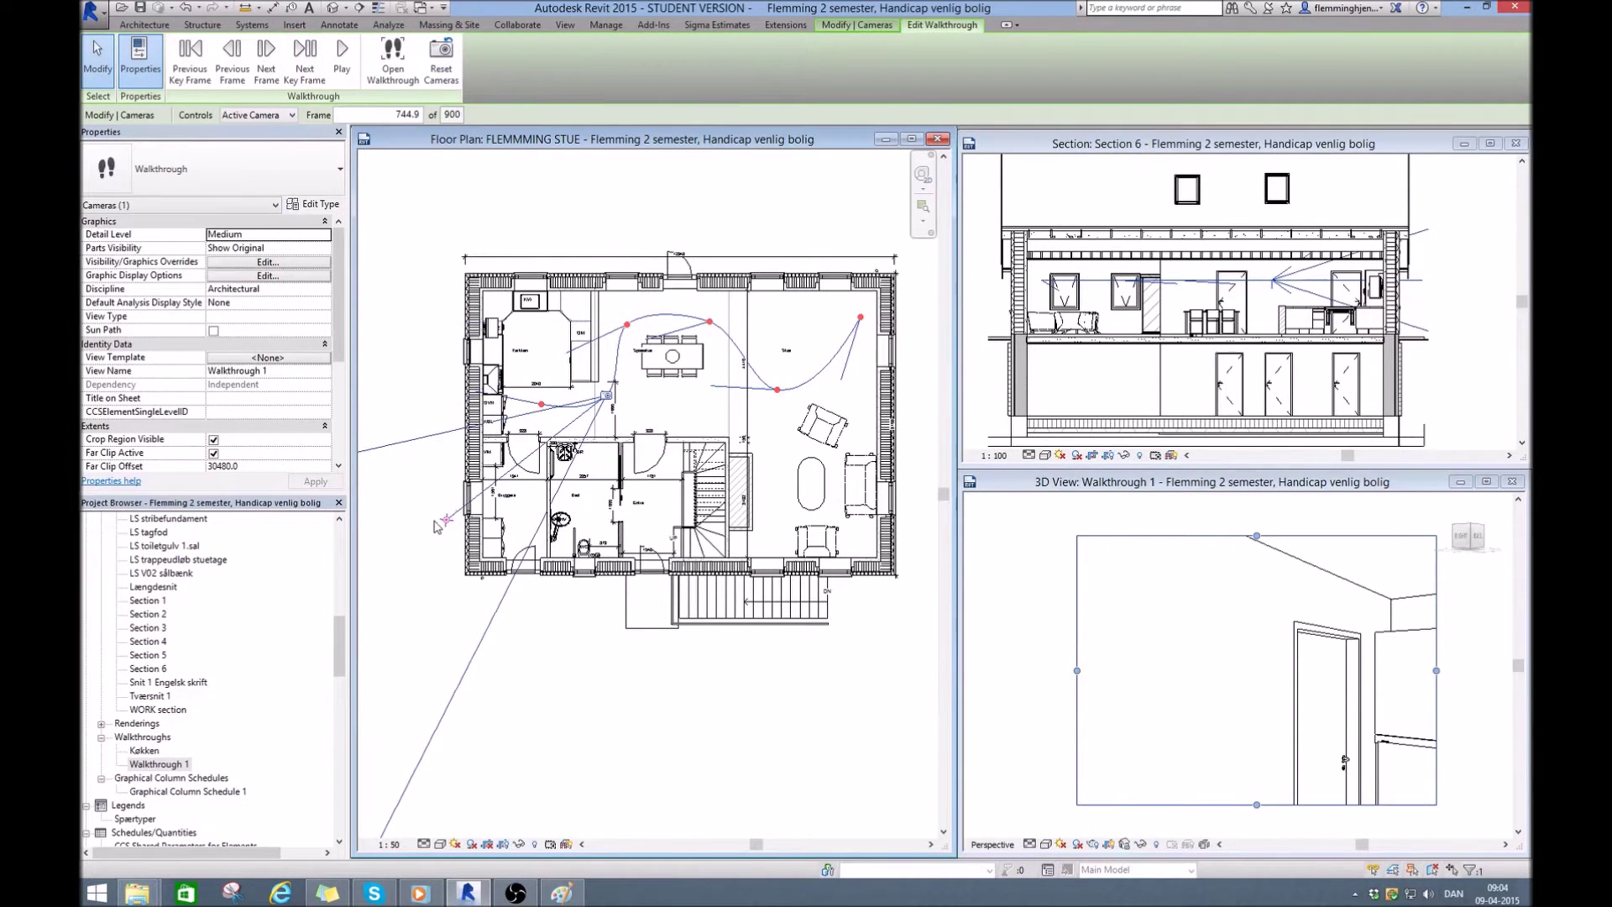
left_click_drag(447, 519, 269, 185)
key("Escape")
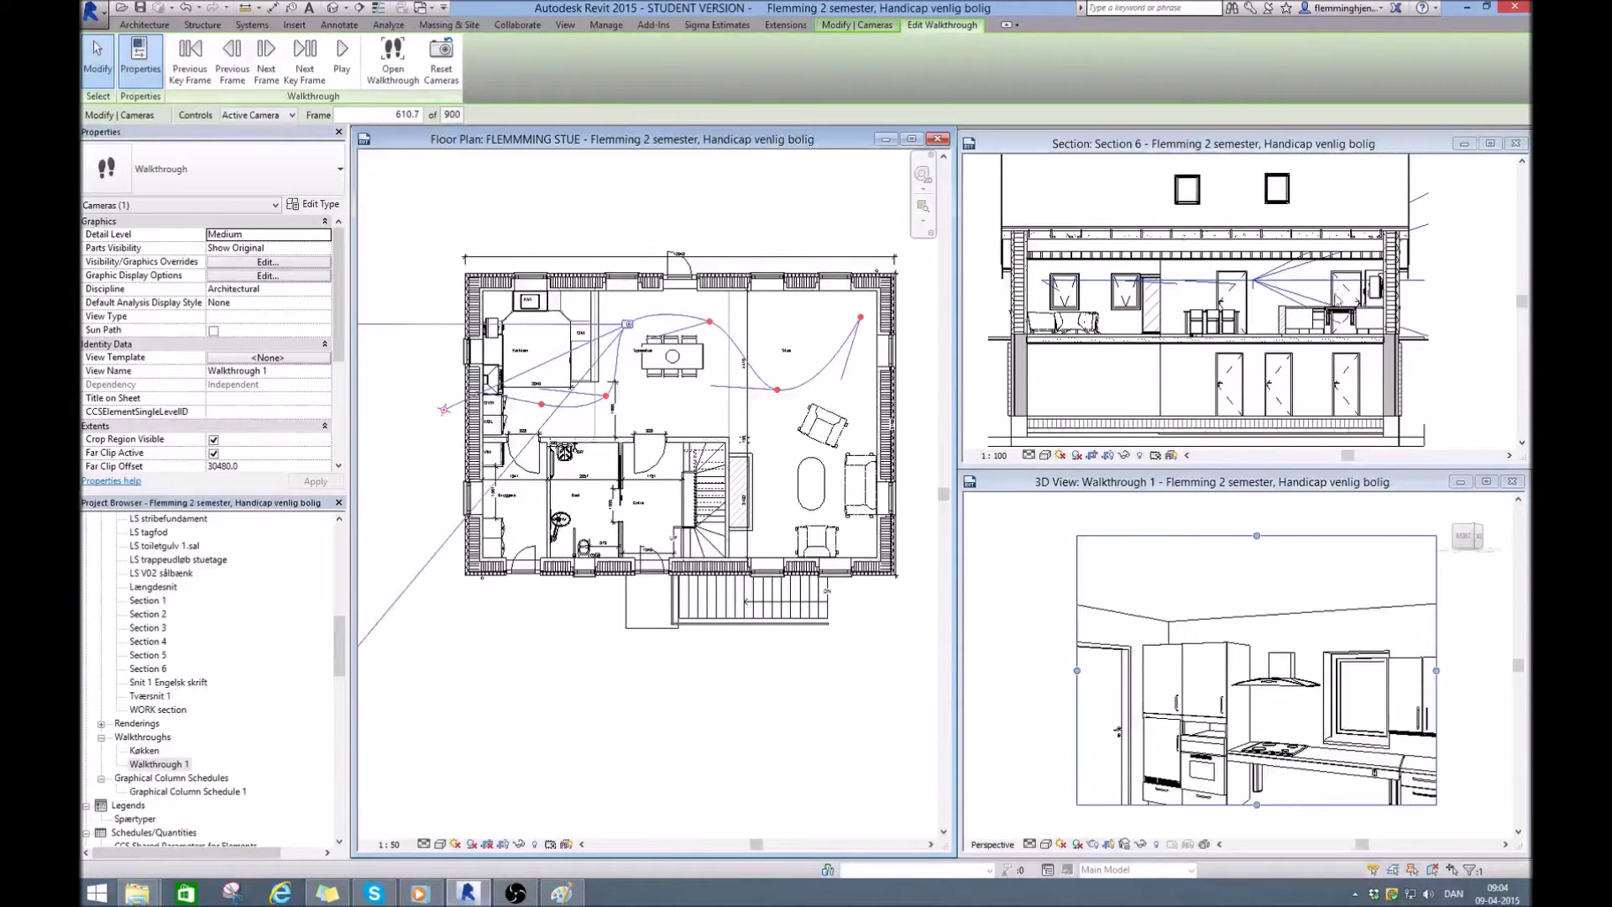
left_click(1398, 289)
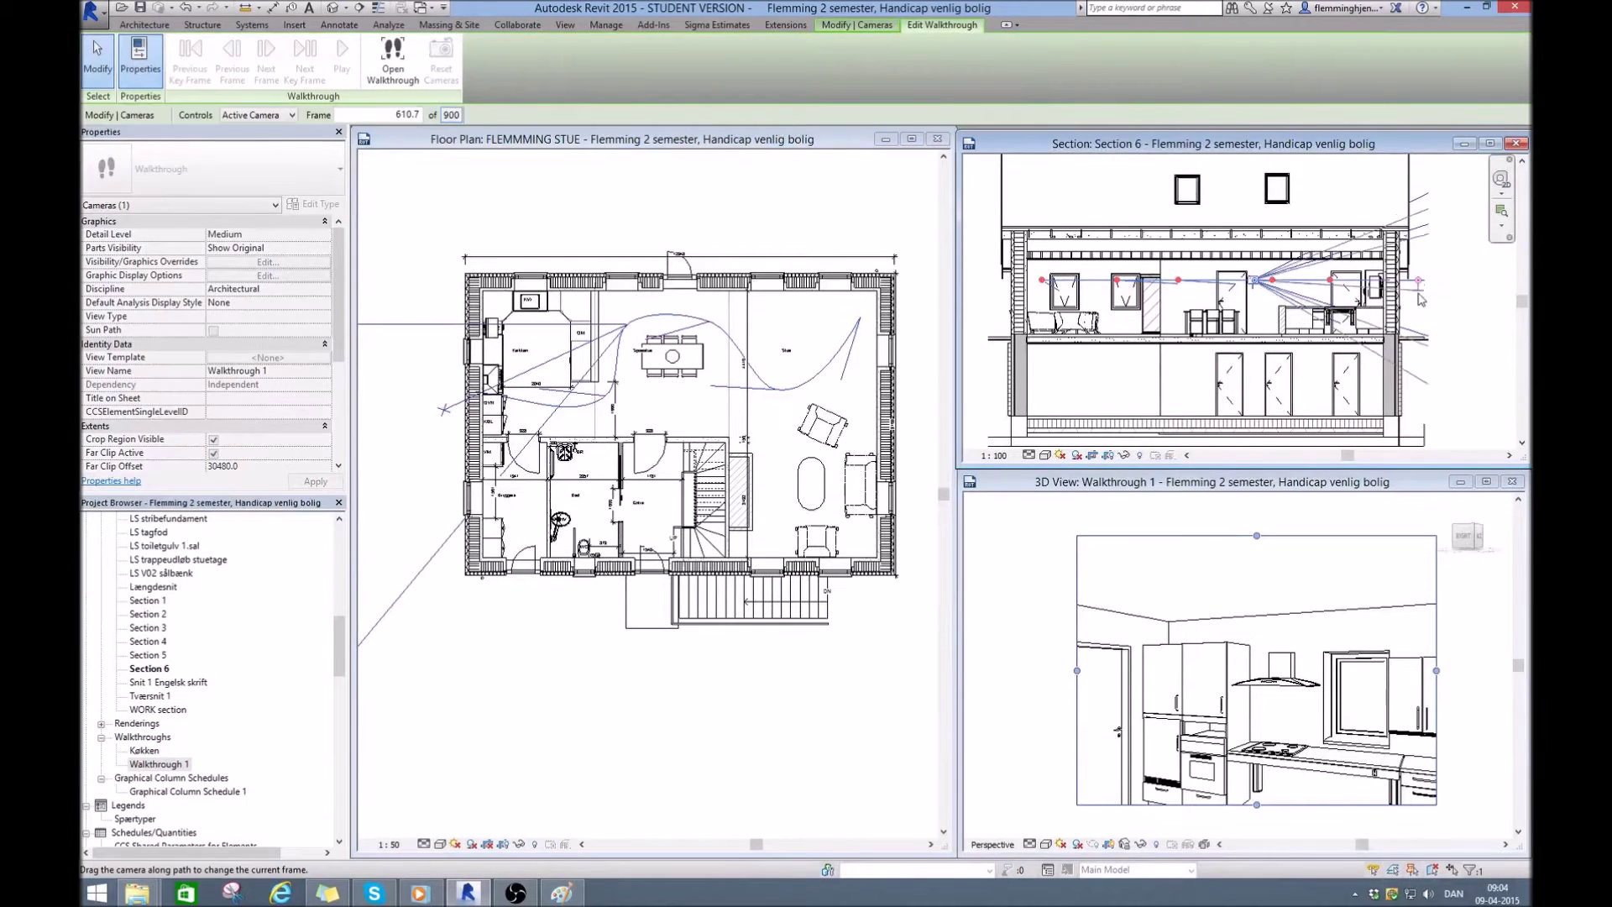
left_click_drag(1419, 311, 1417, 308)
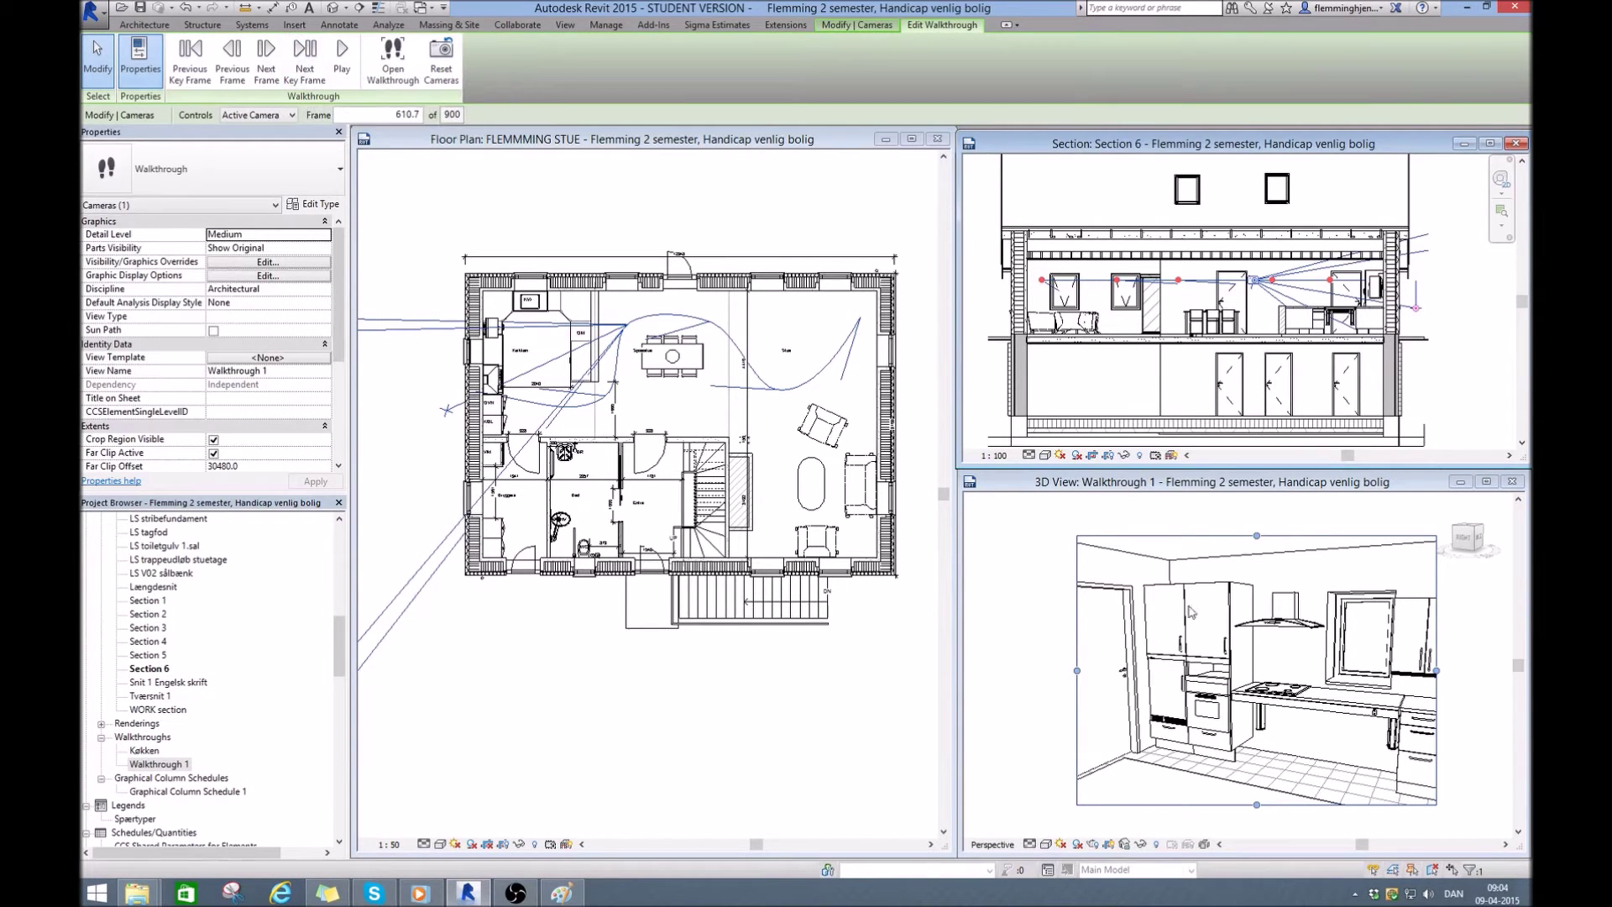
left_click(305, 65)
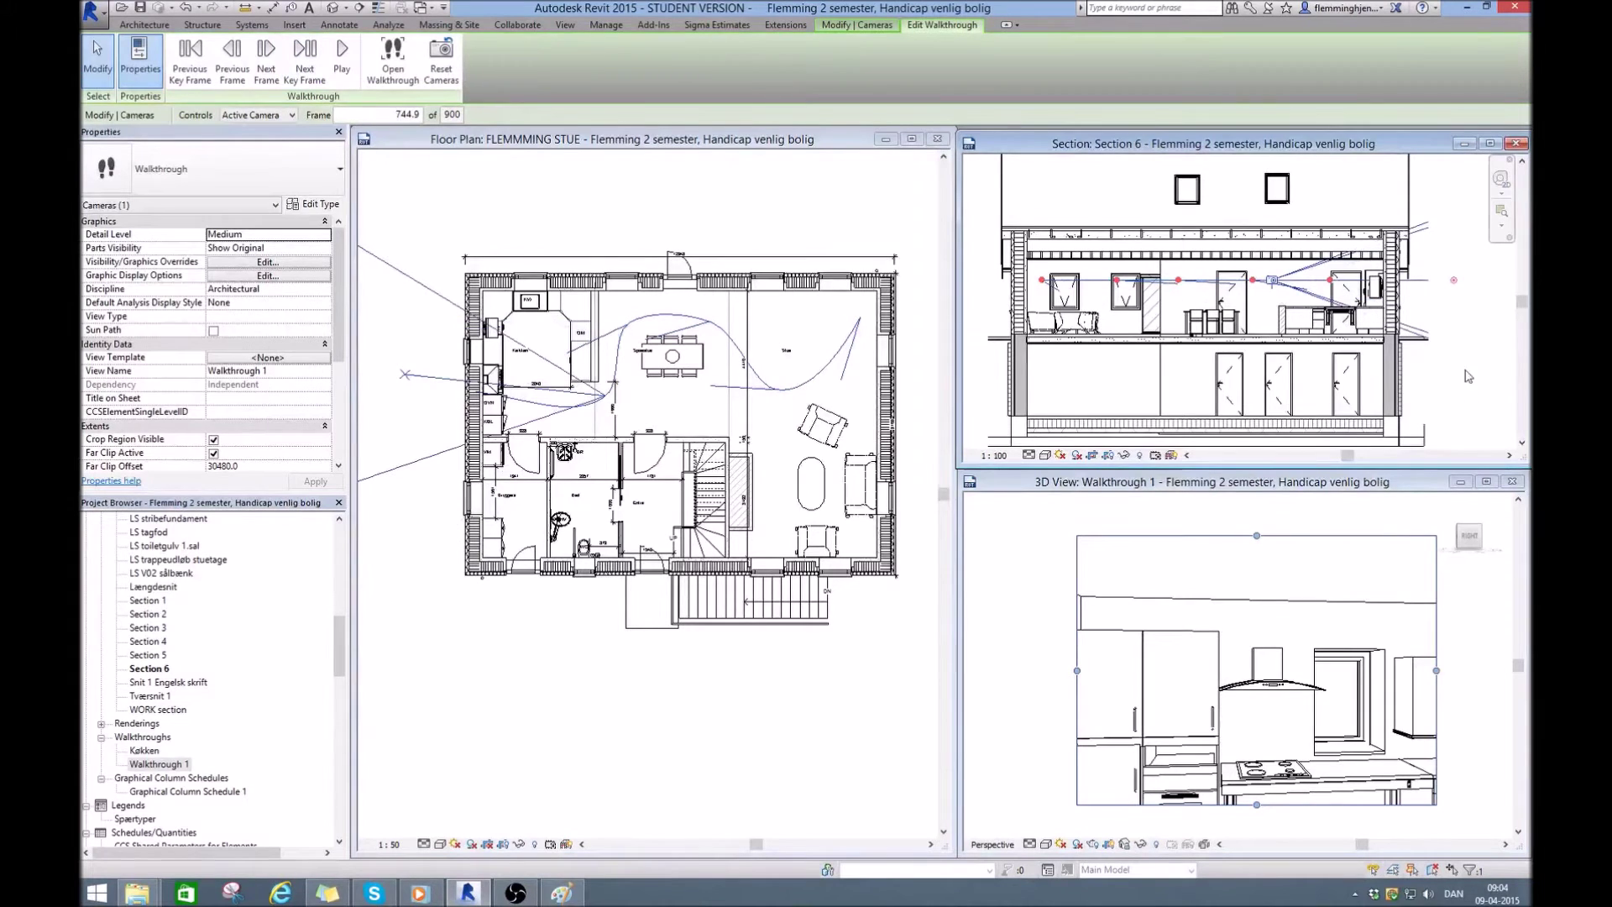
left_click_drag(1458, 293, 1450, 317)
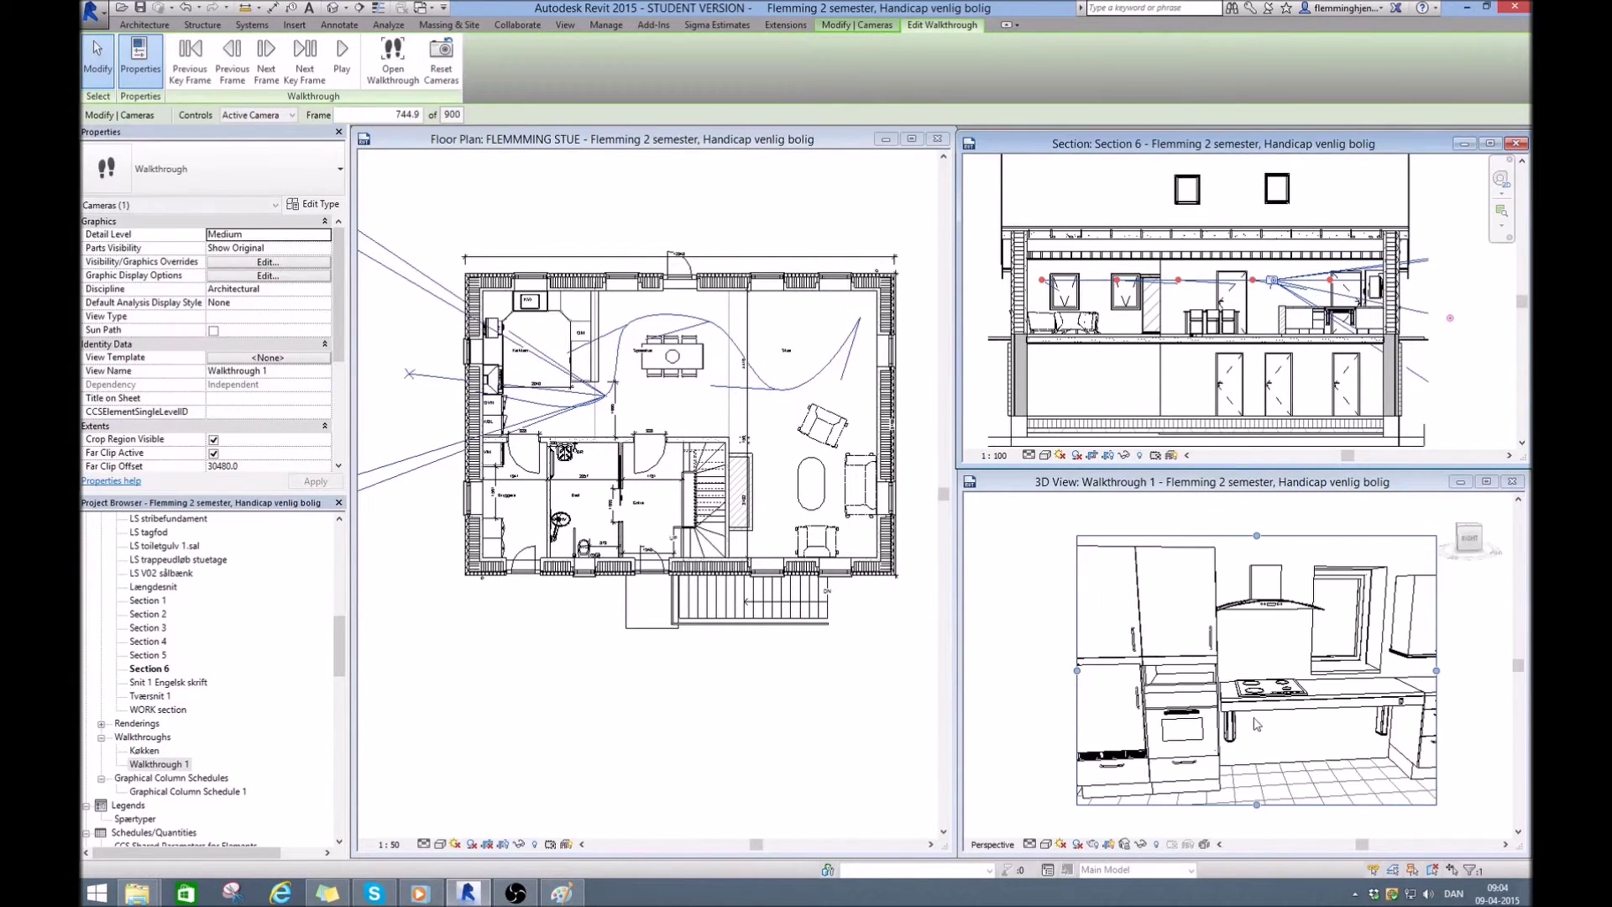
left_click(304, 69)
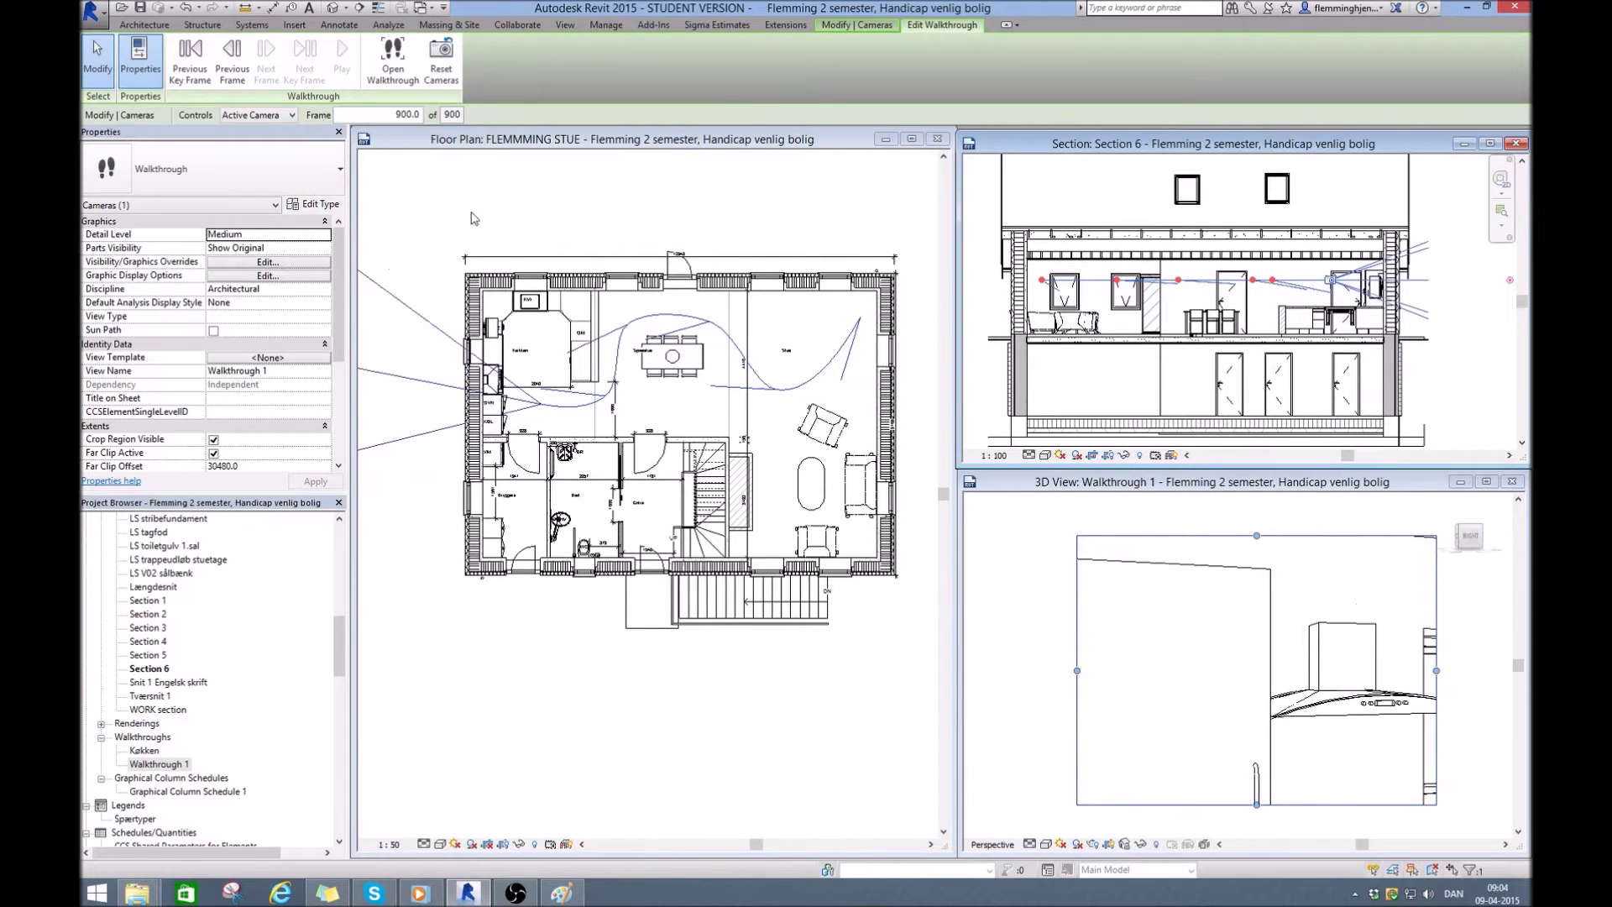
- Aim the final key-frame camera down toward the kitchen window and sink in plan and Section 6
left_click(574, 298)
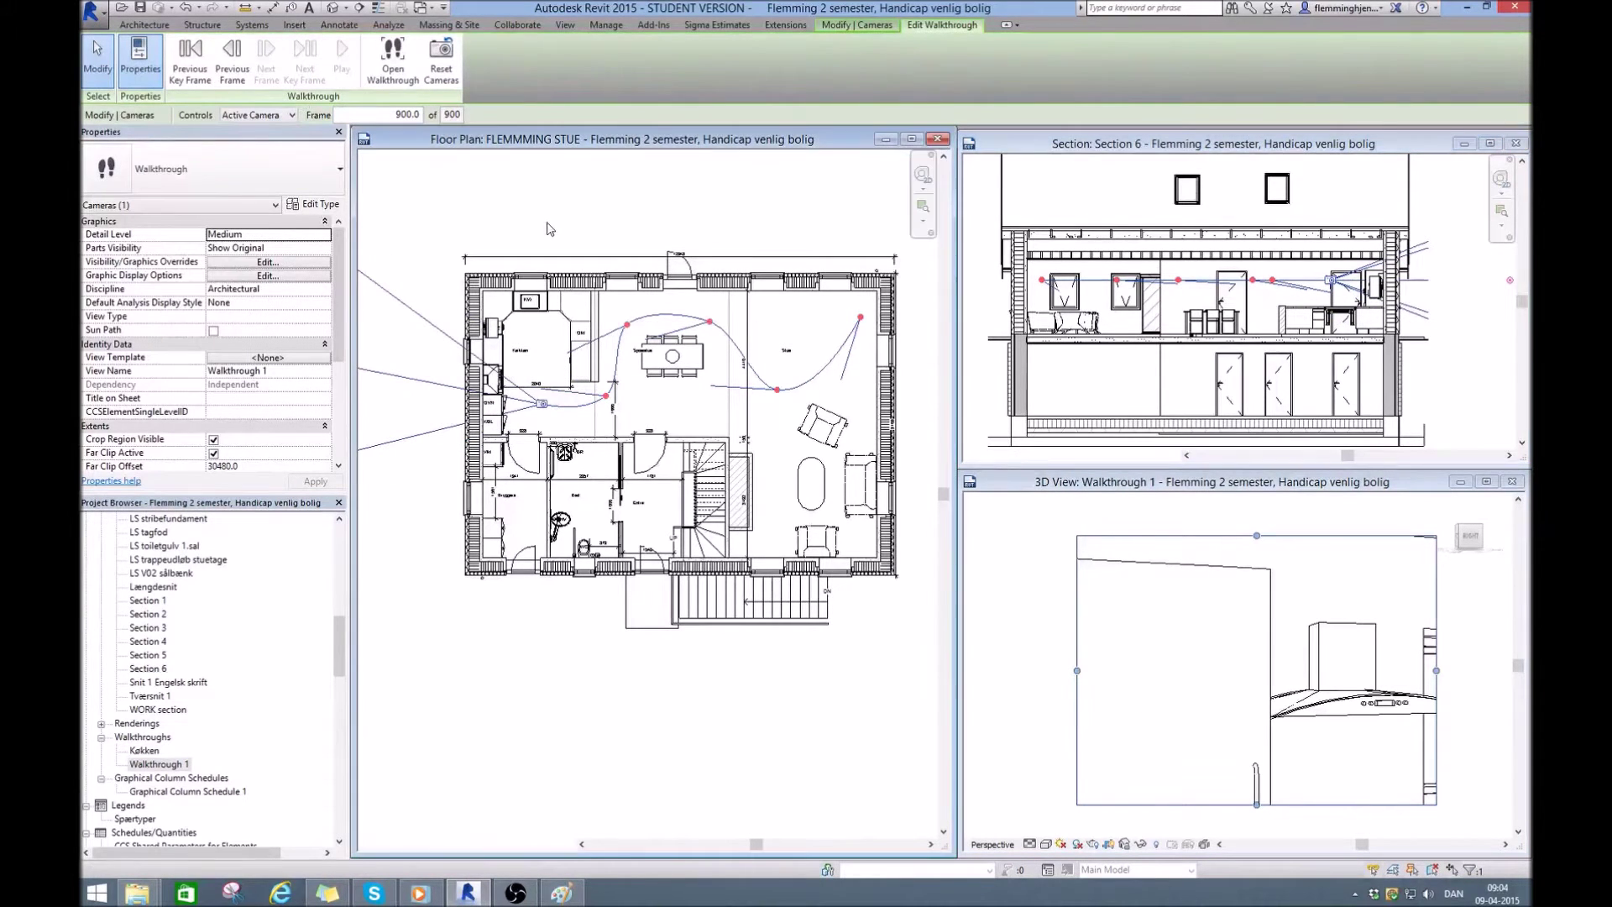
scroll(804, 413, "down", 2)
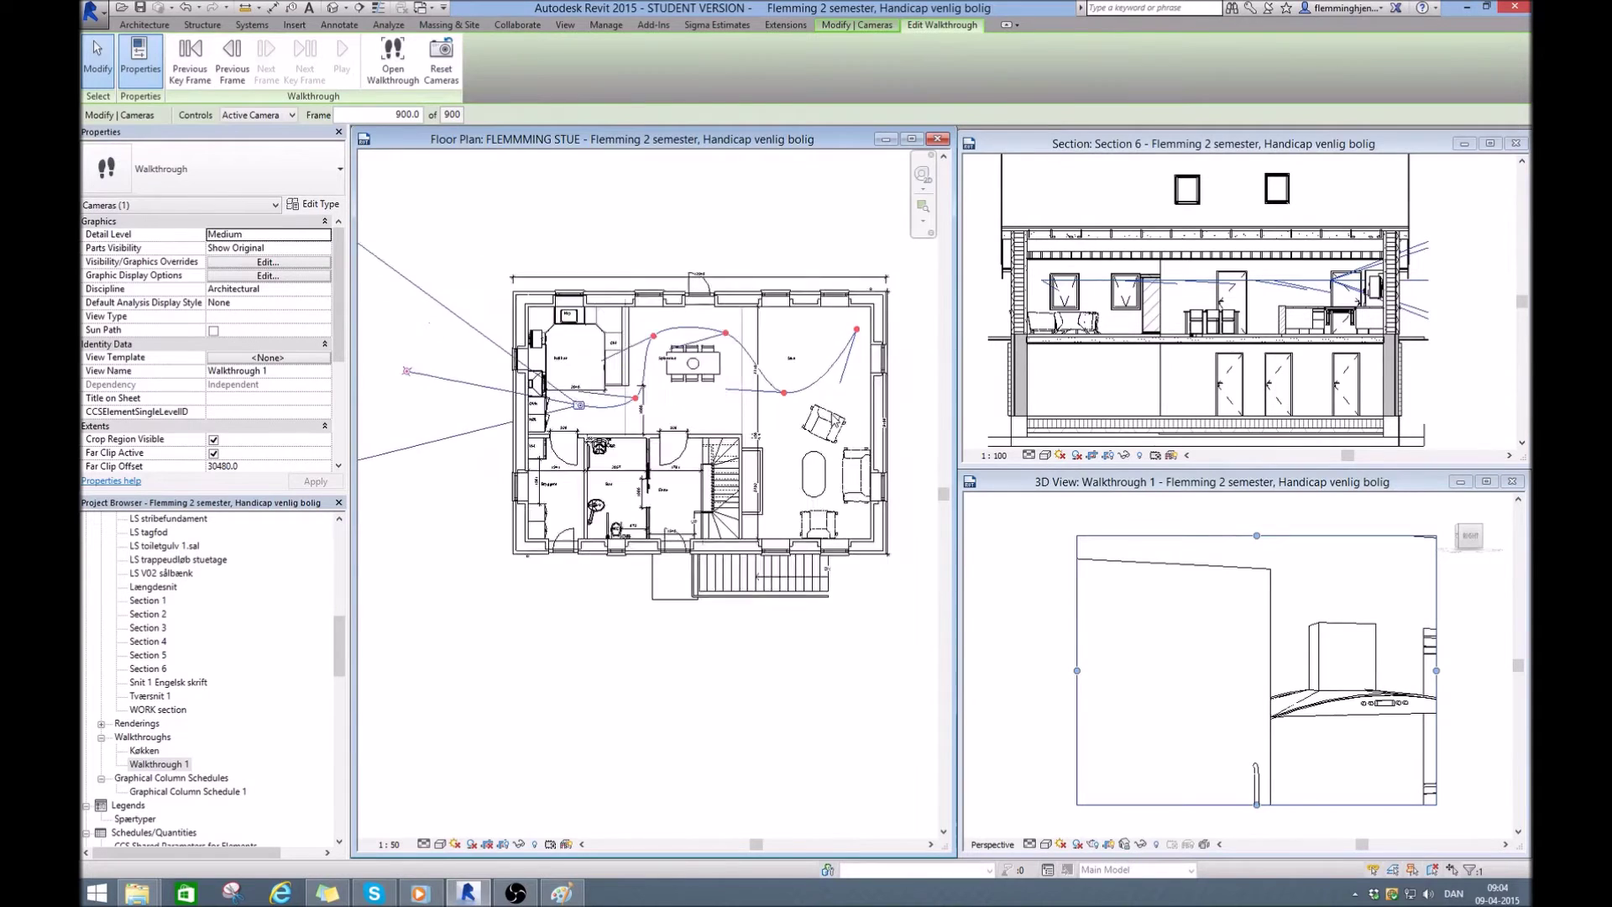
left_click_drag(510, 380, 611, 276)
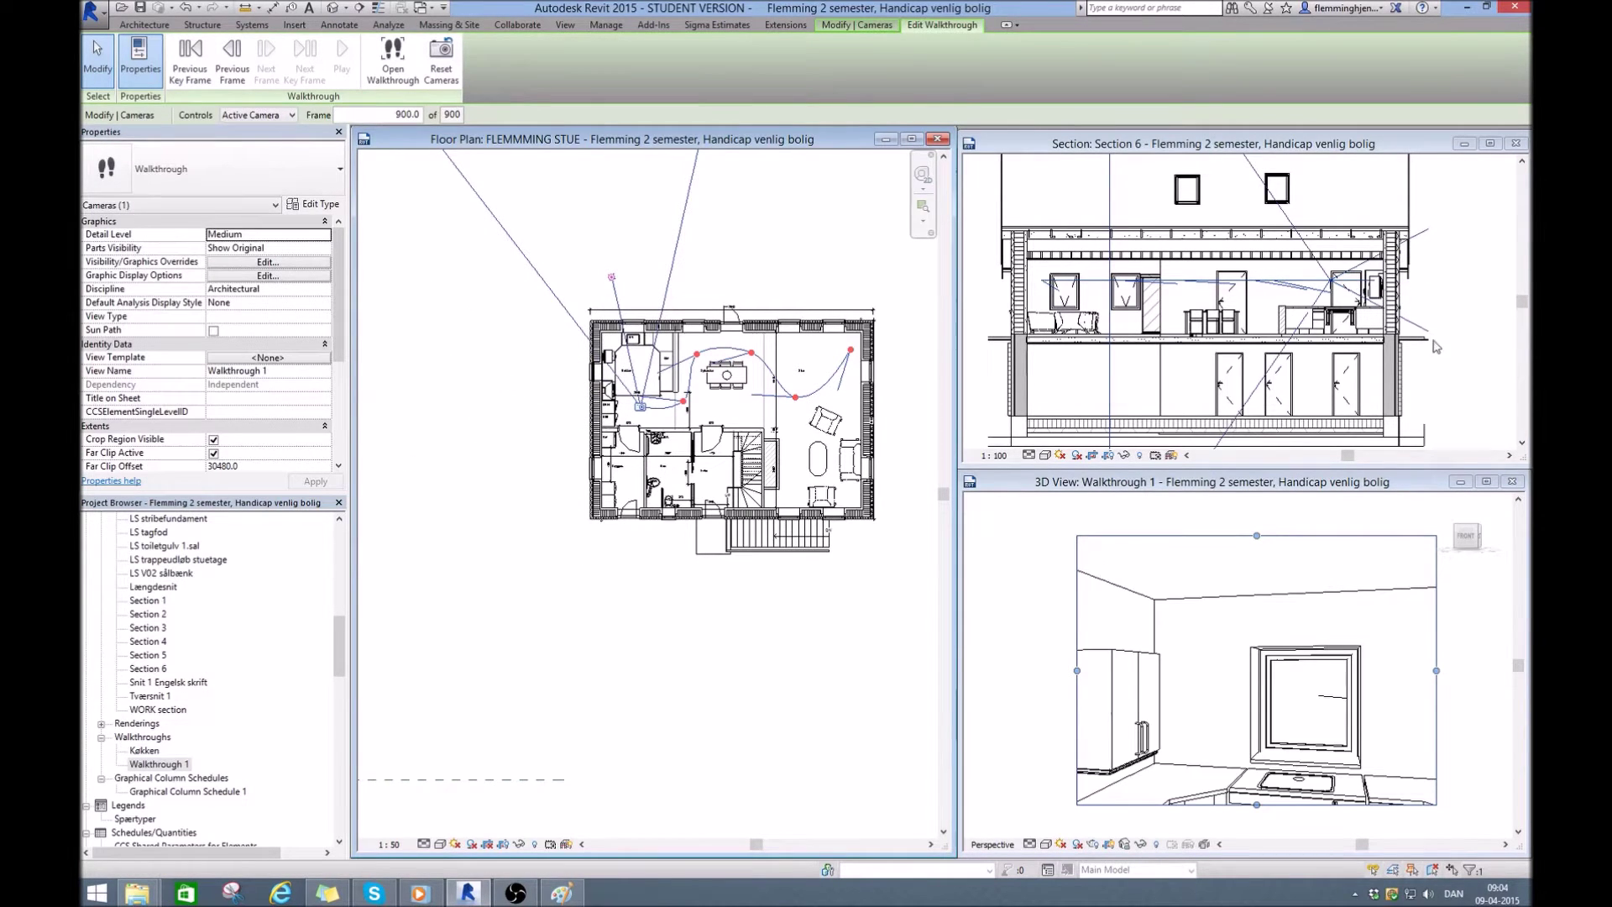
left_click(1437, 306)
left_click_drag(1374, 288, 1378, 295)
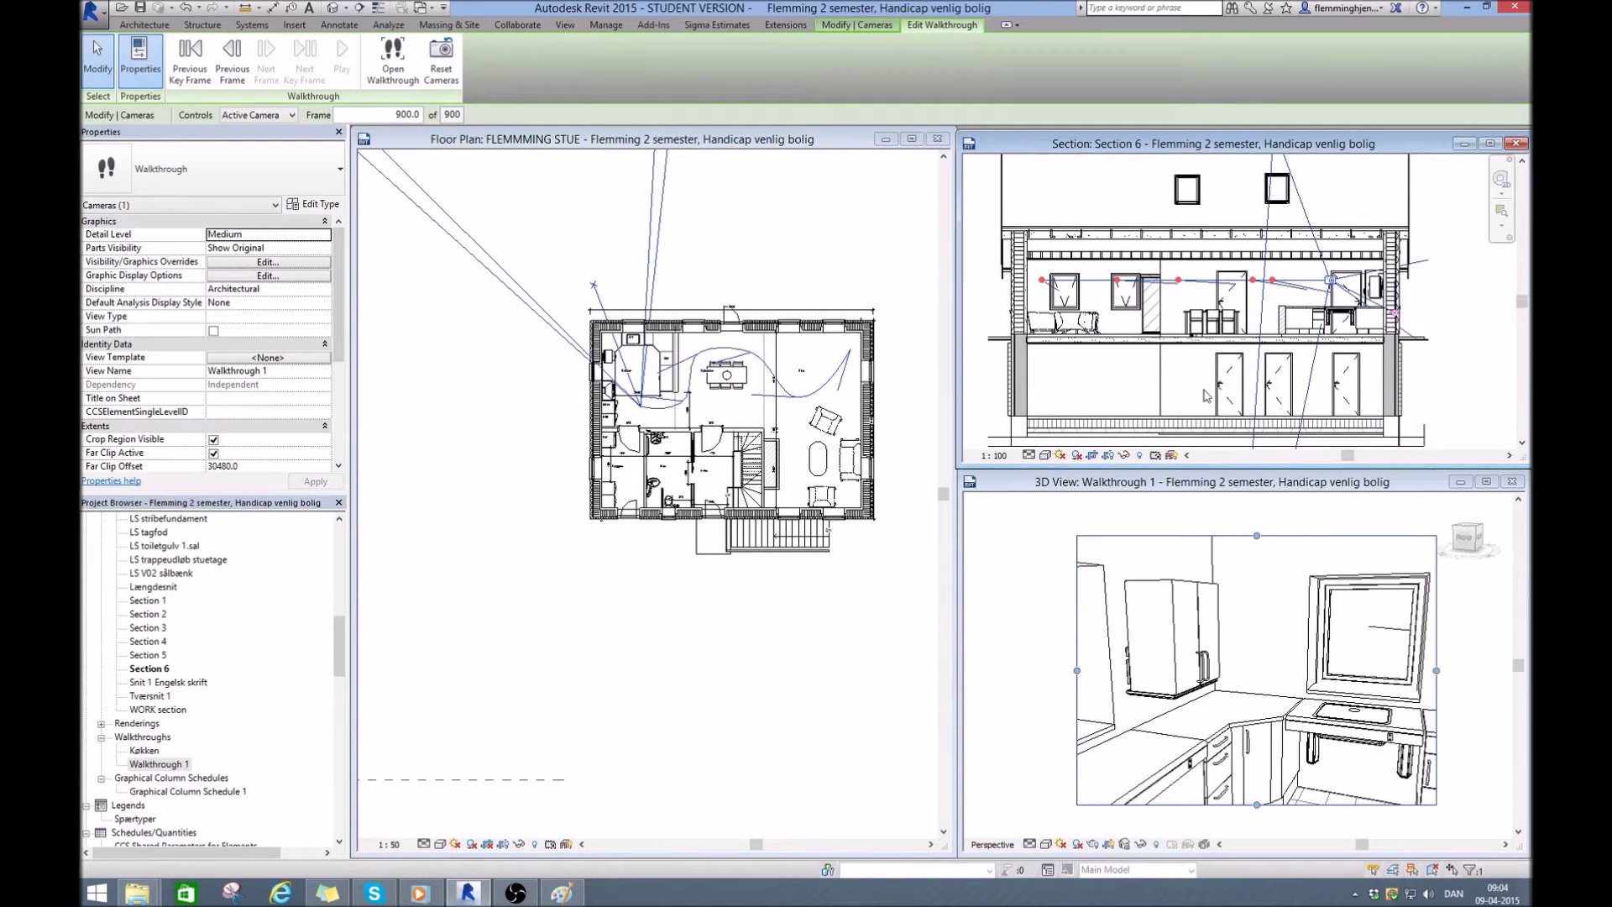
- Open the Walkthrough Frames settings from the 3D walkthrough view's 'of 900' frame count
left_click(699, 208)
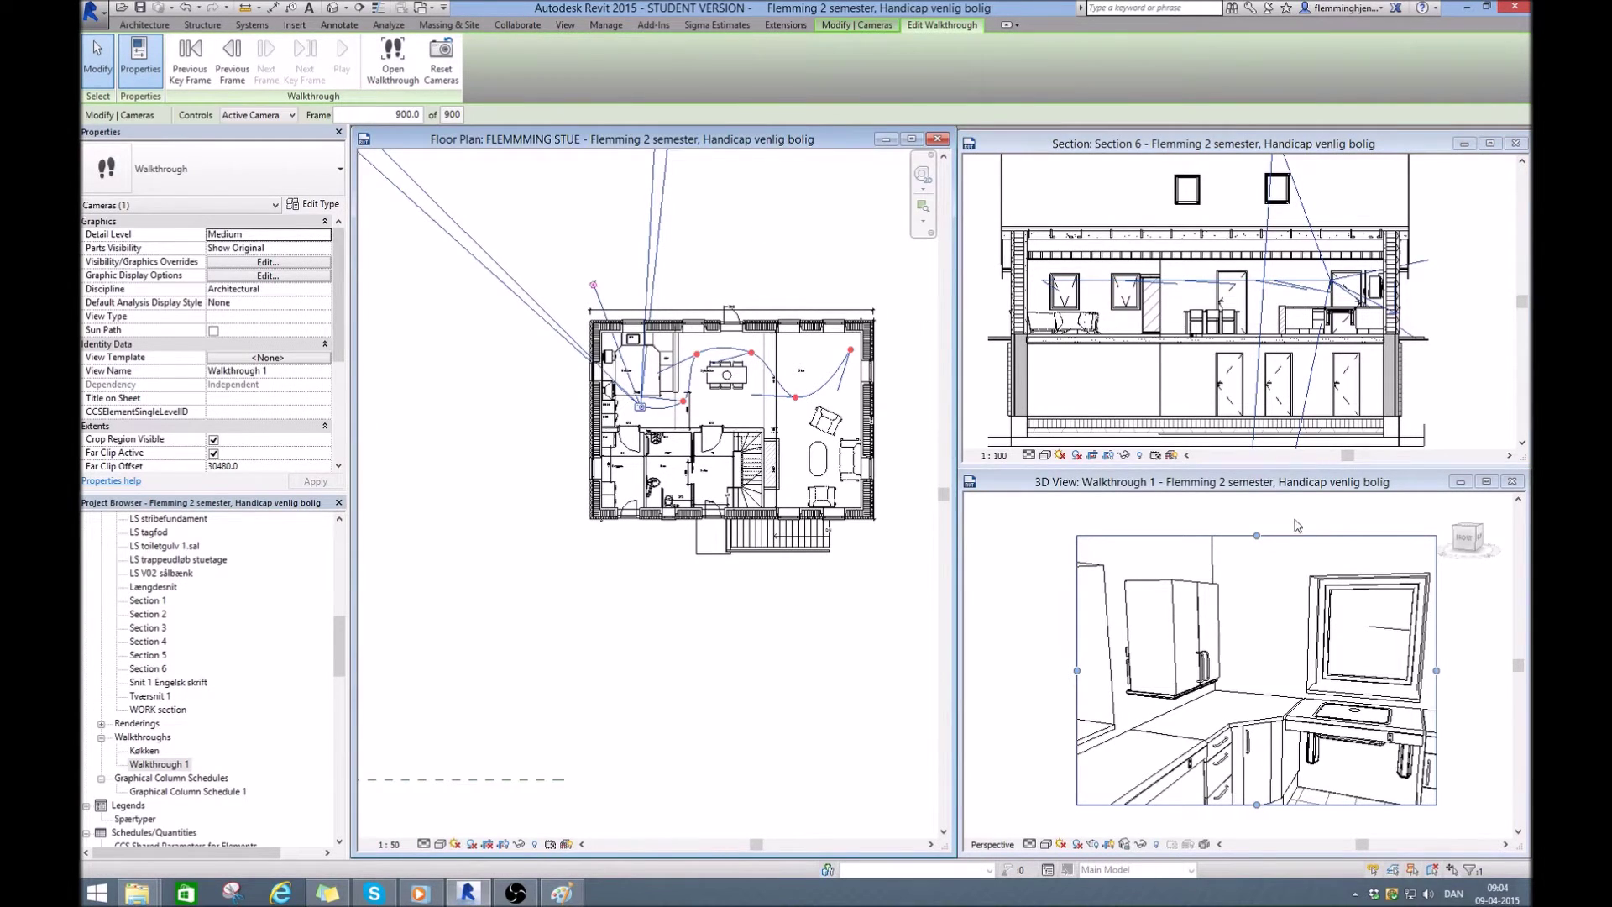
left_click(1221, 487)
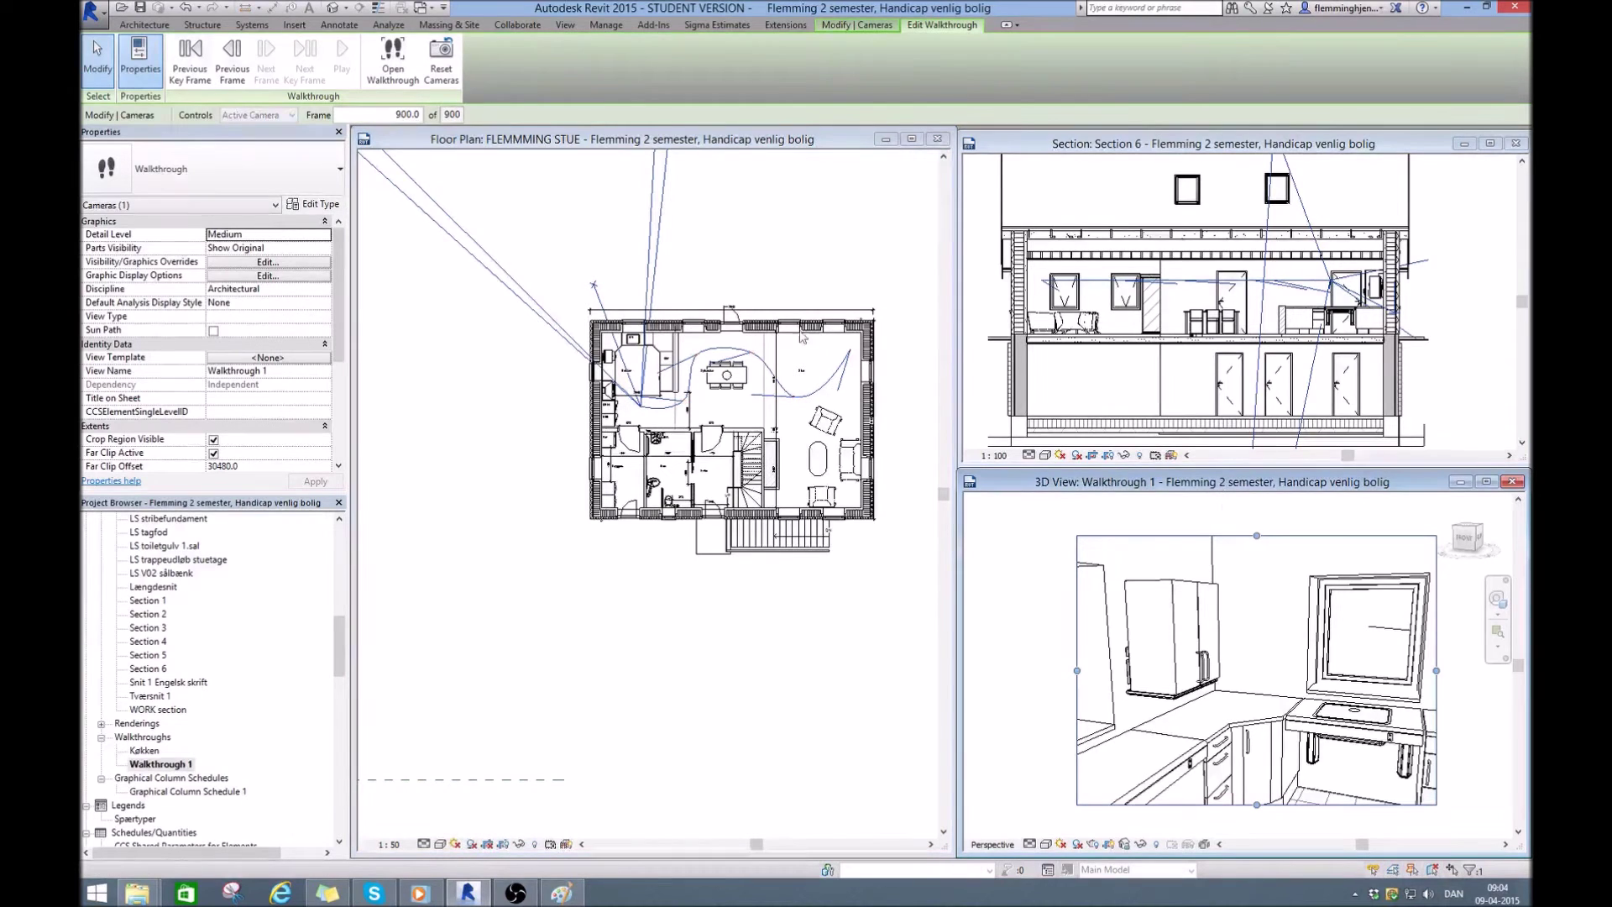
left_click(451, 114)
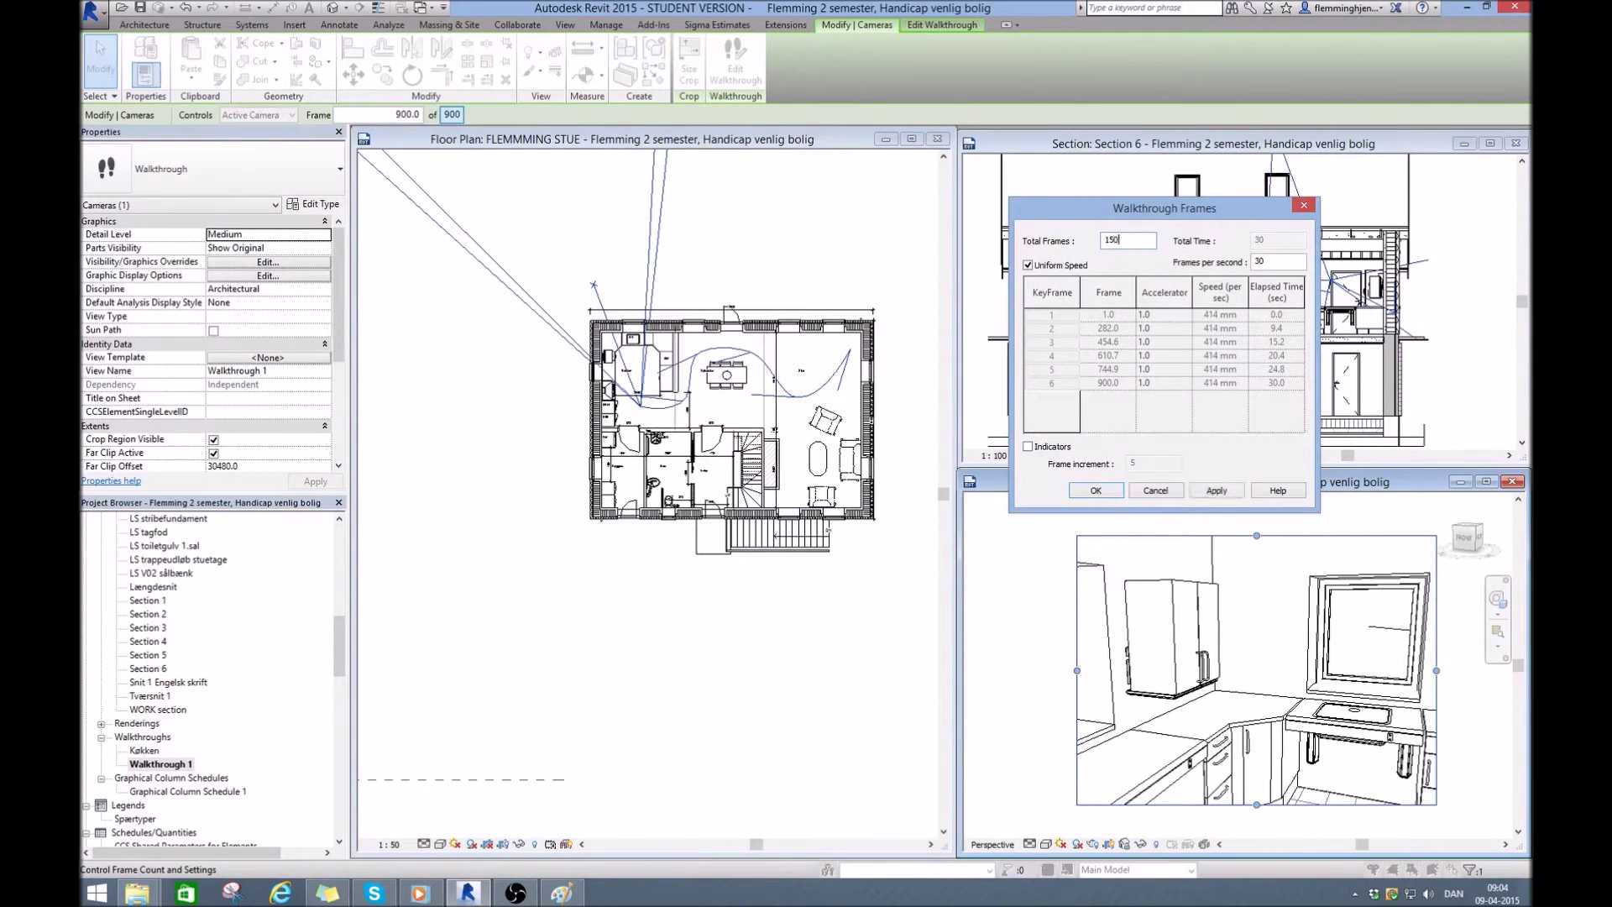
- Confirm a total of 150 frames and jump the walkthrough back to frame 1
left_click(1095, 491)
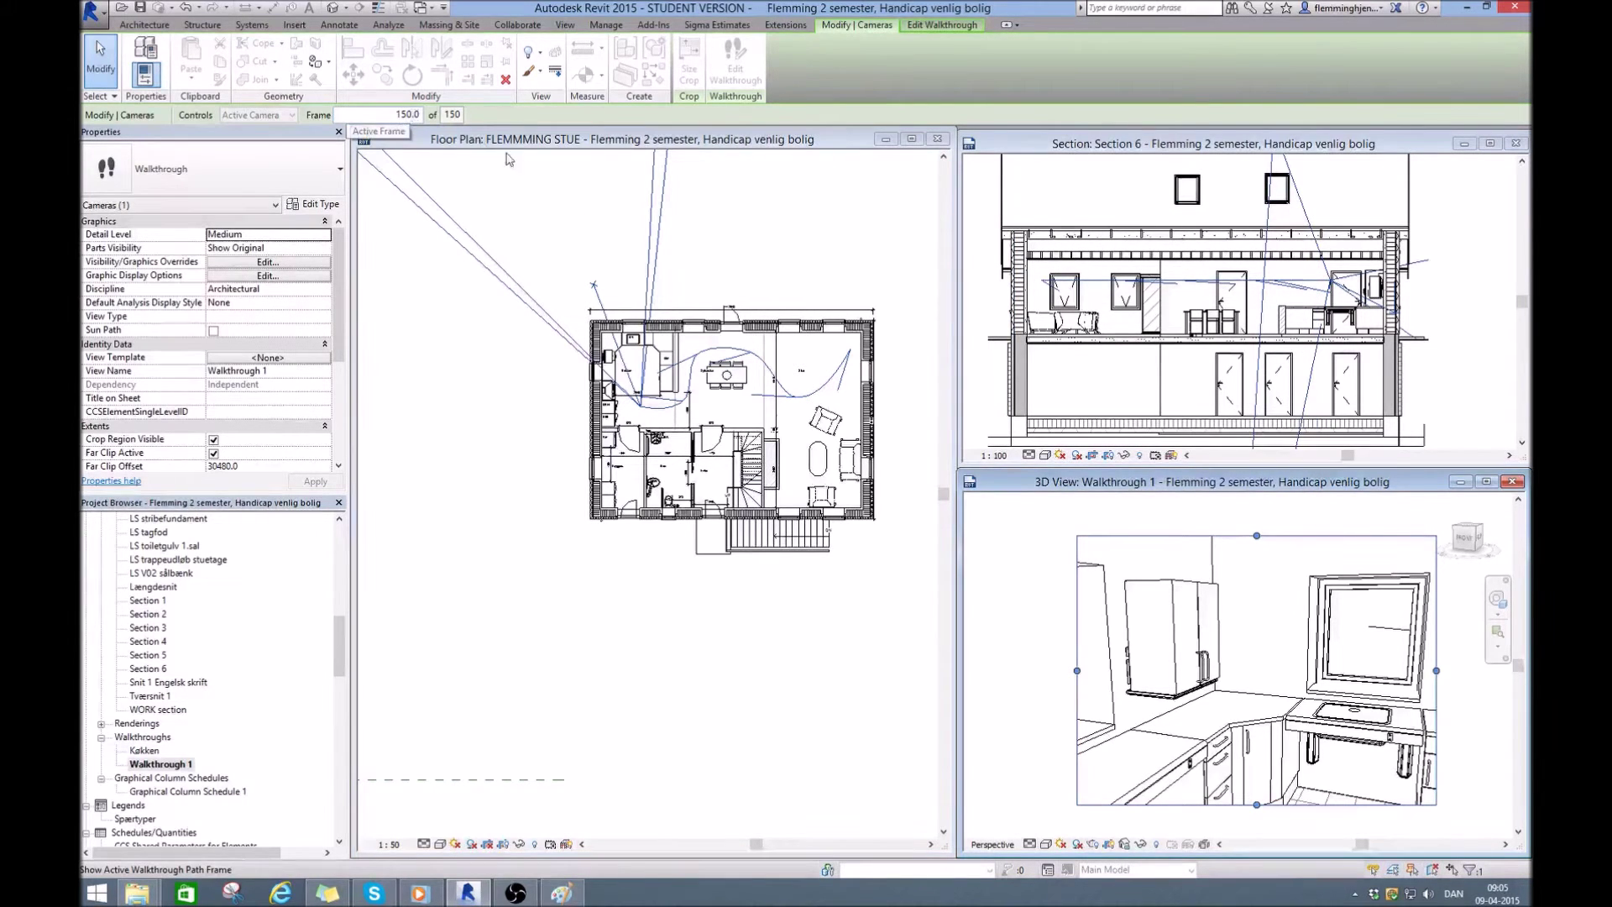
left_click(559, 189)
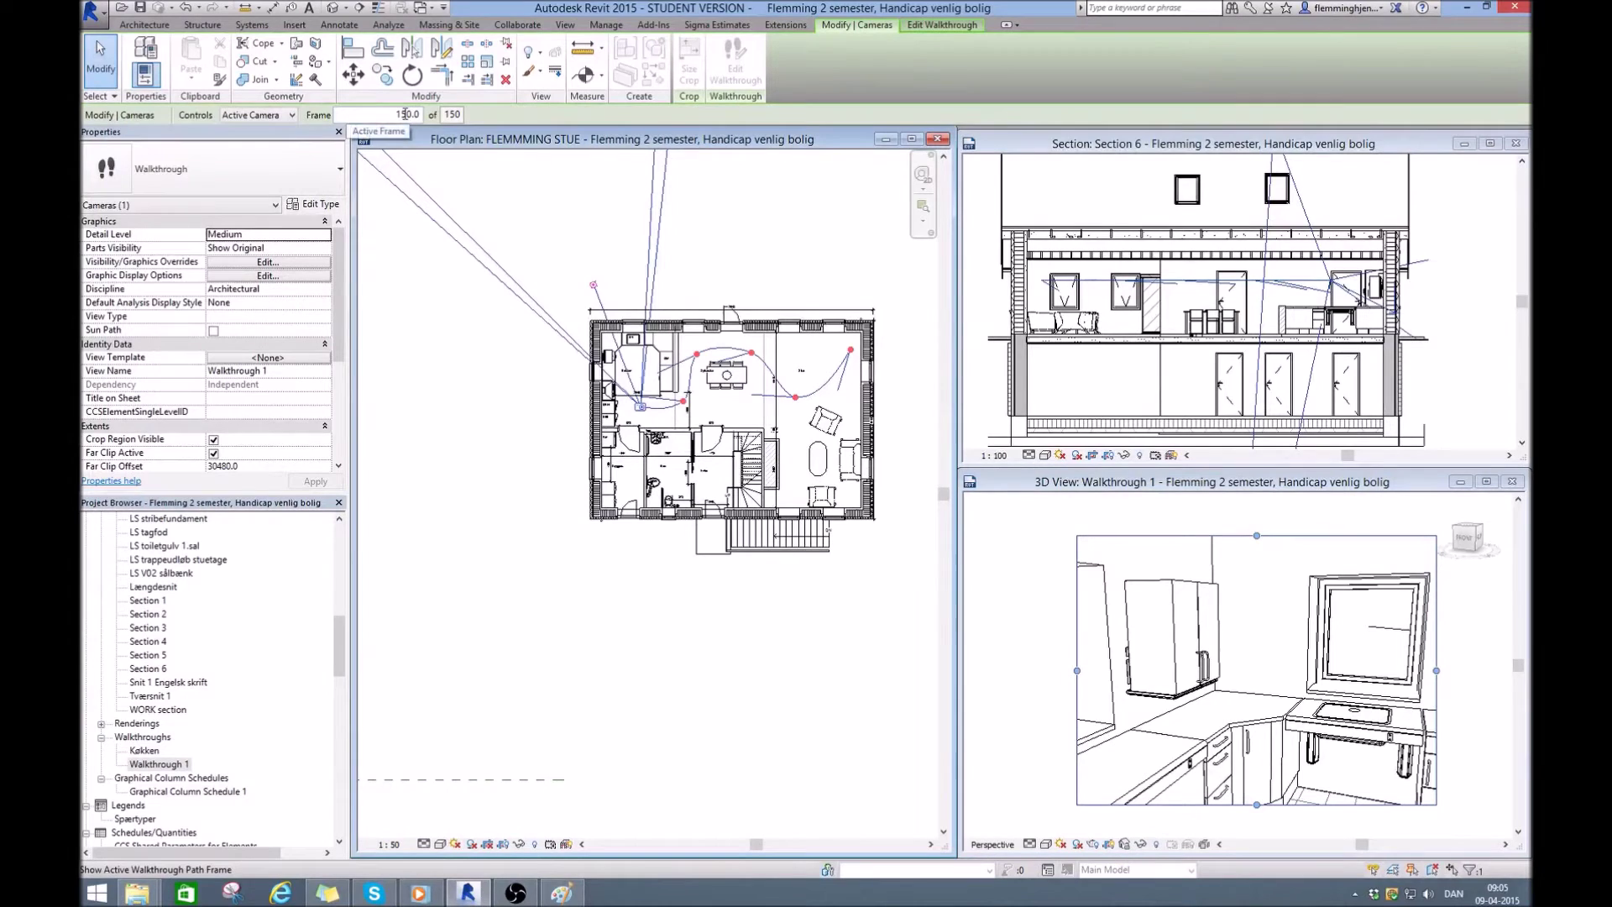
type("1")
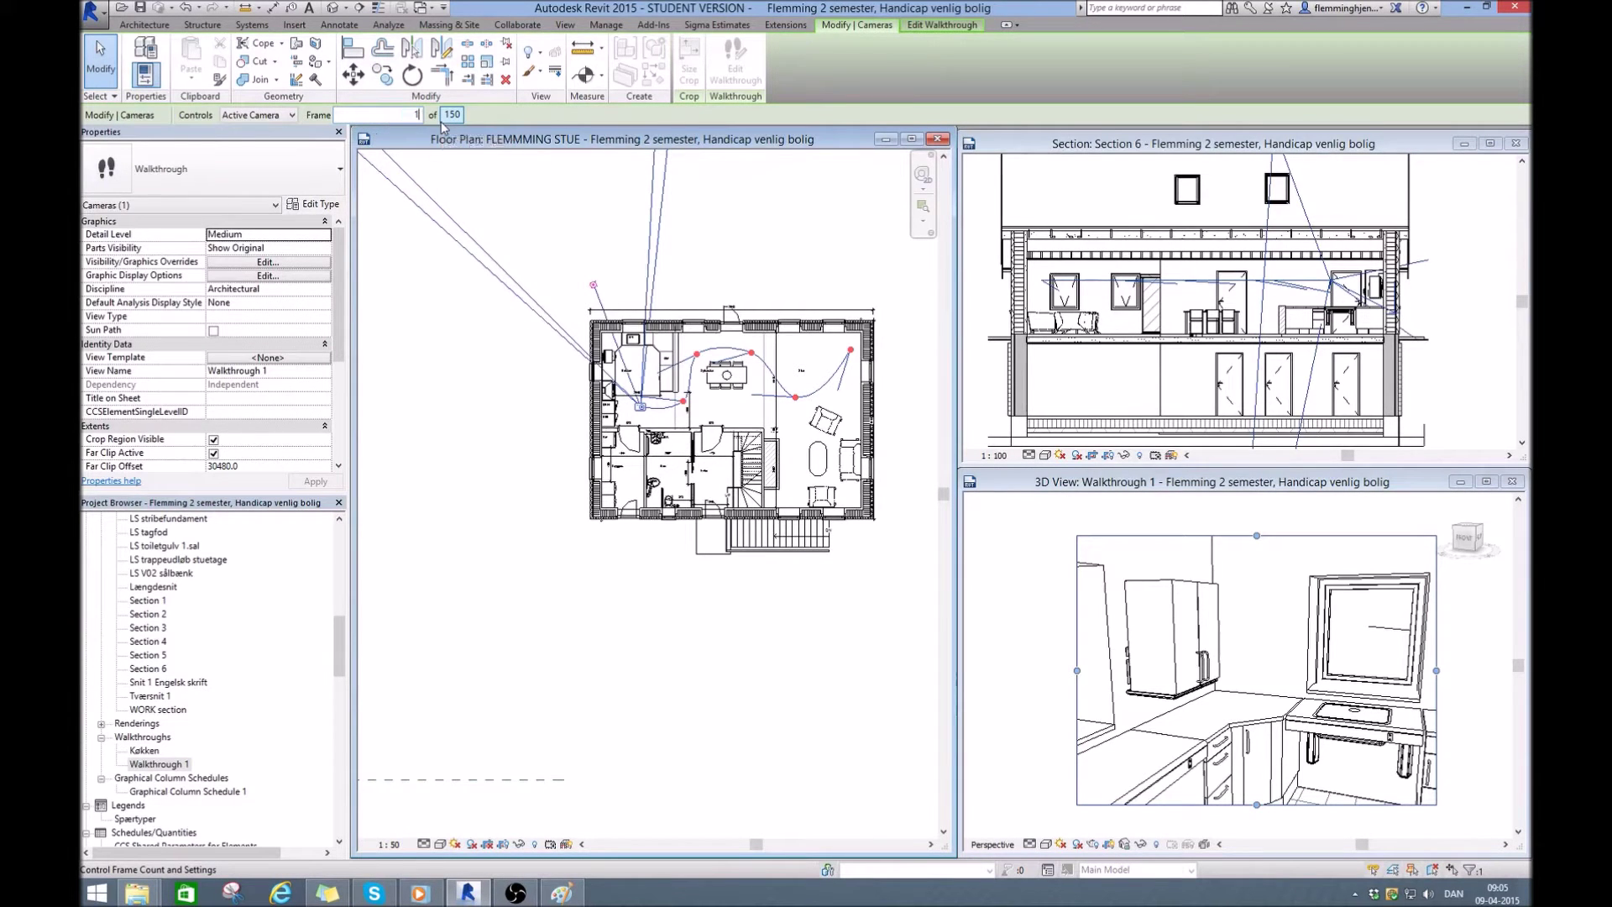
key("Return")
left_click(1225, 485)
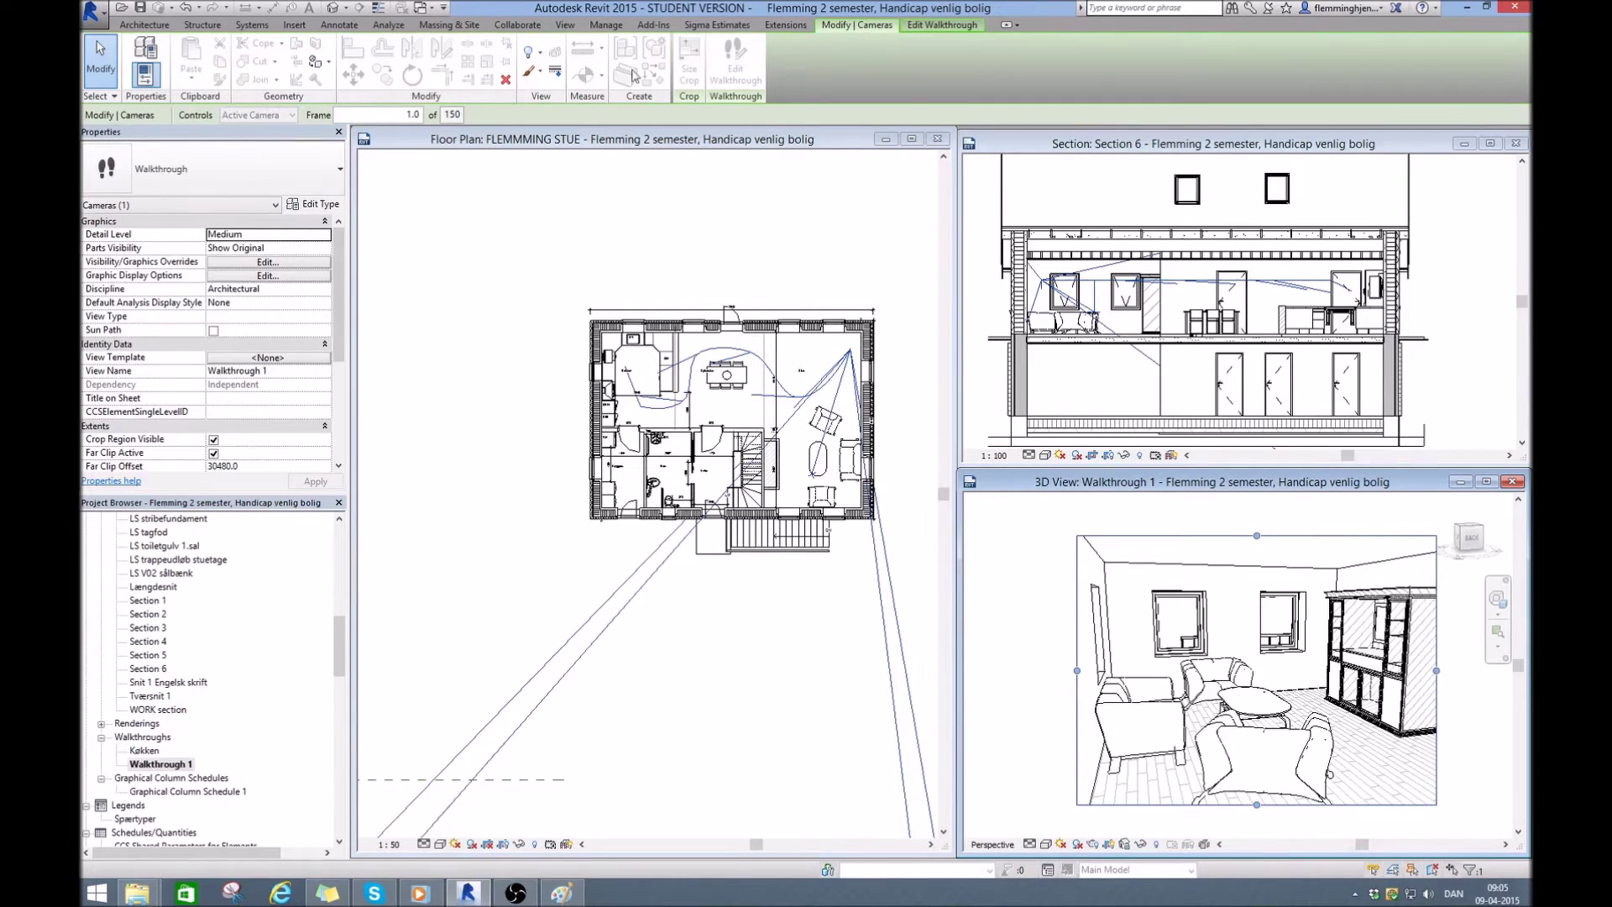
- Preview the walkthrough playback, then cancel it early and return to frame 1 of 150
left_click(942, 24)
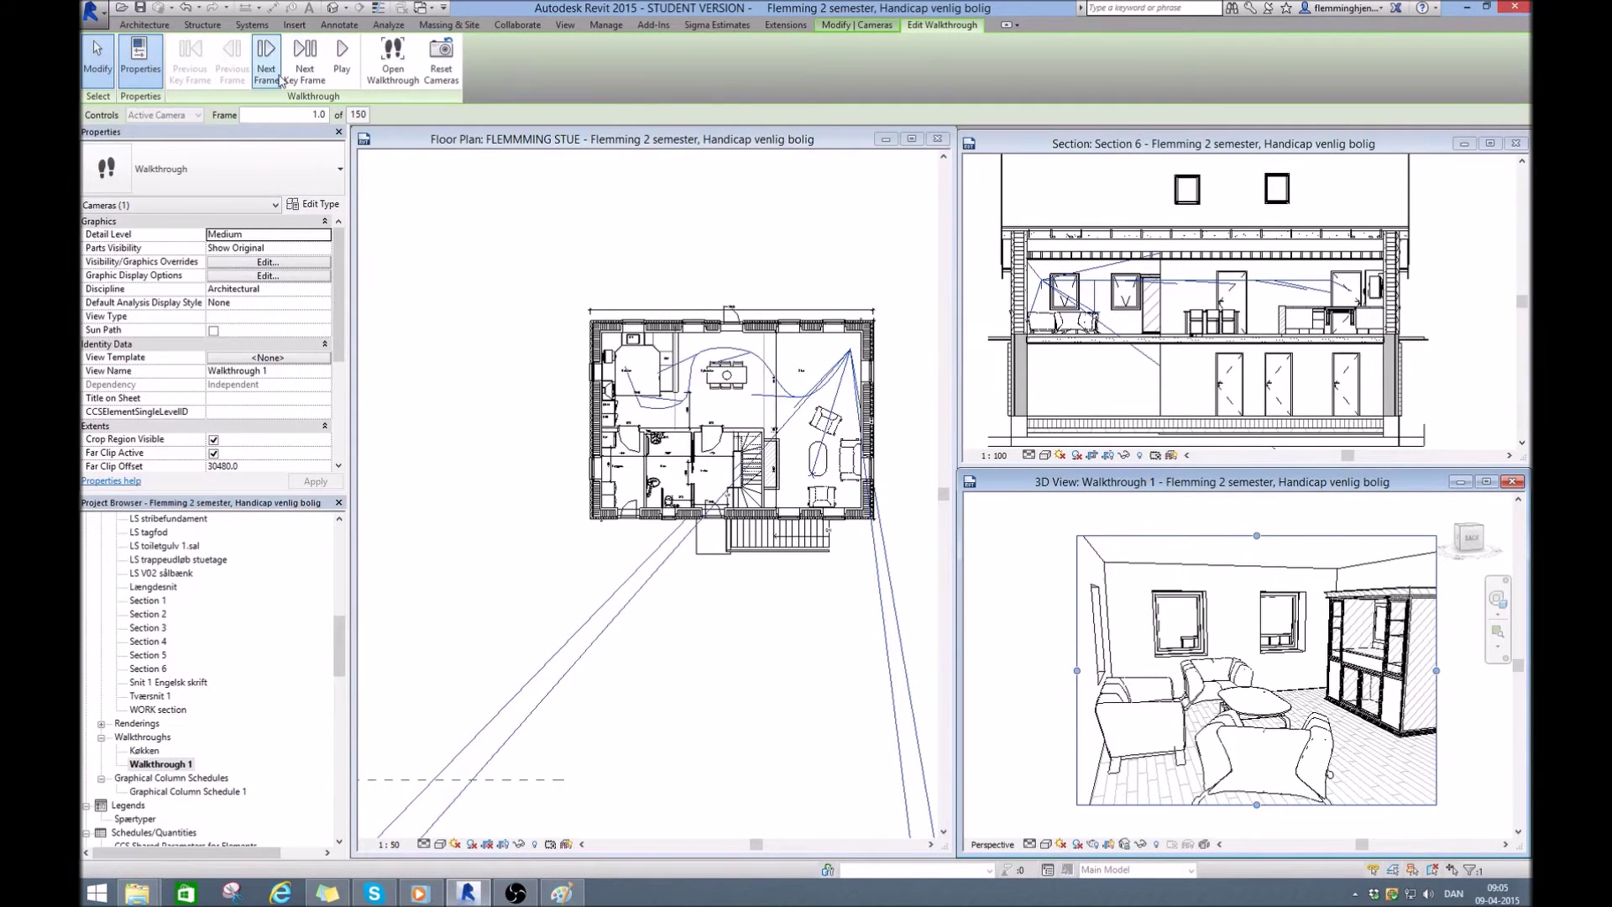
left_click(342, 57)
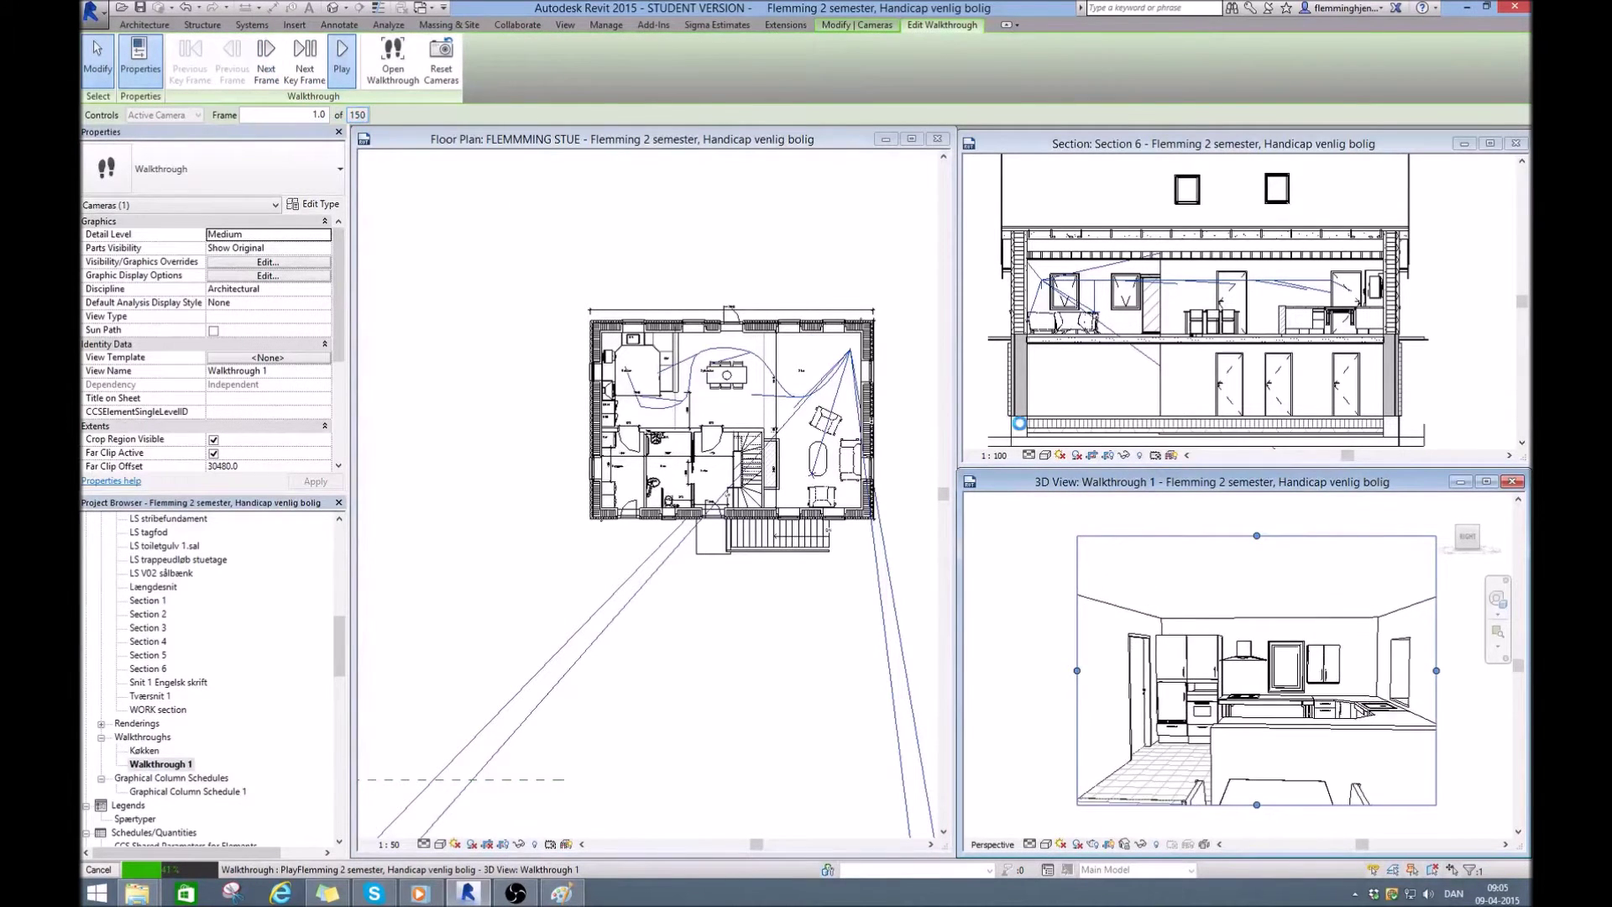
left_click(100, 869)
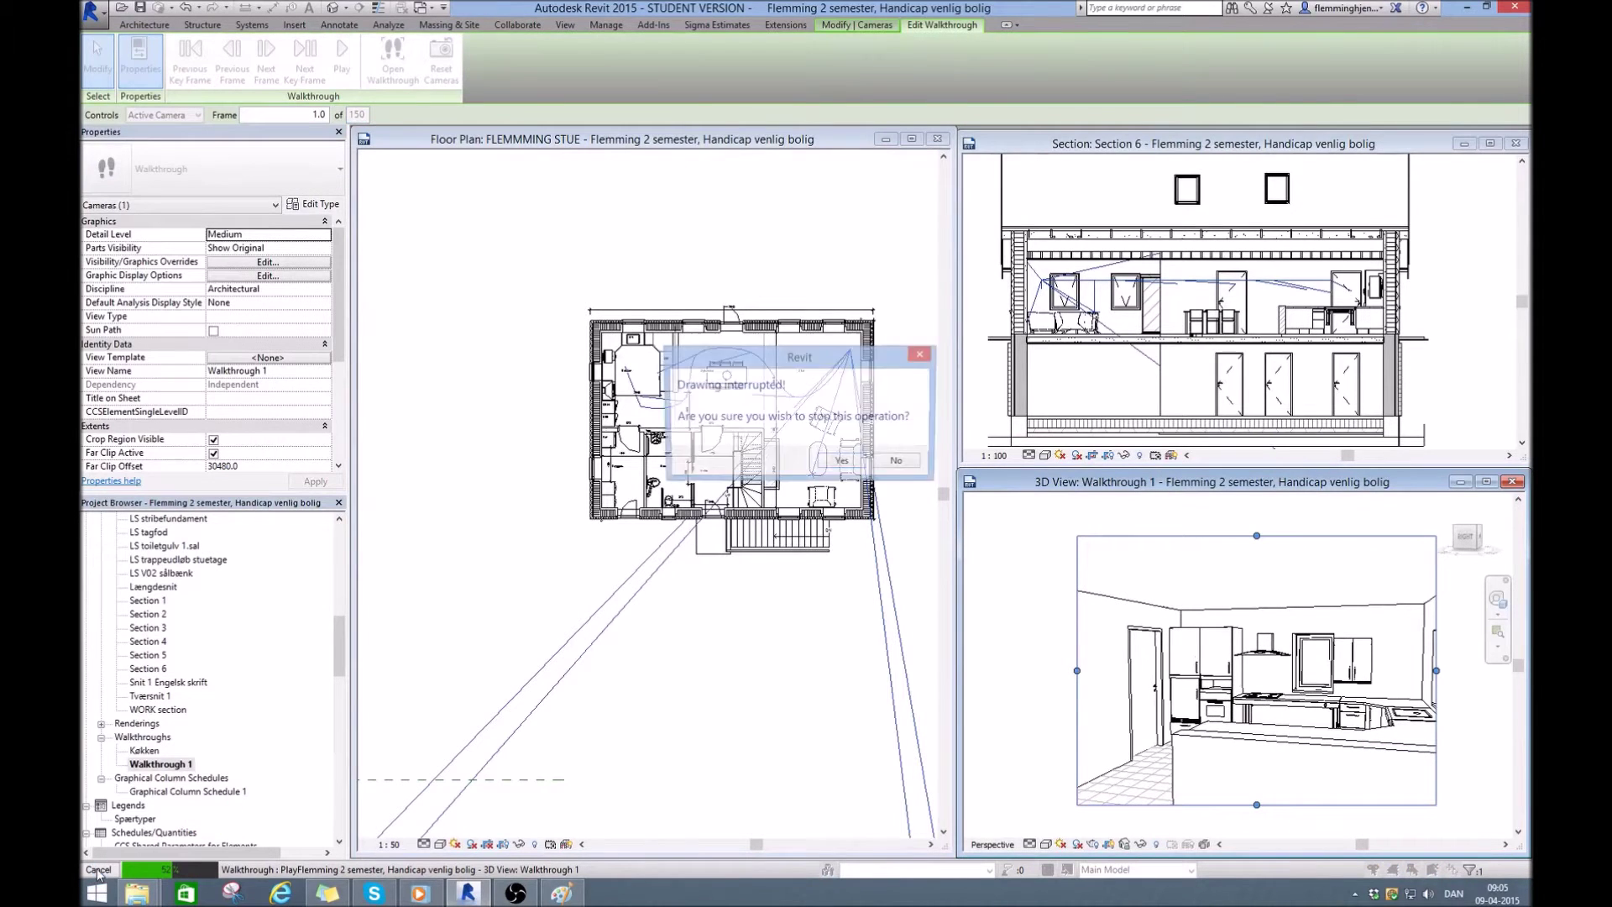
left_click(856, 466)
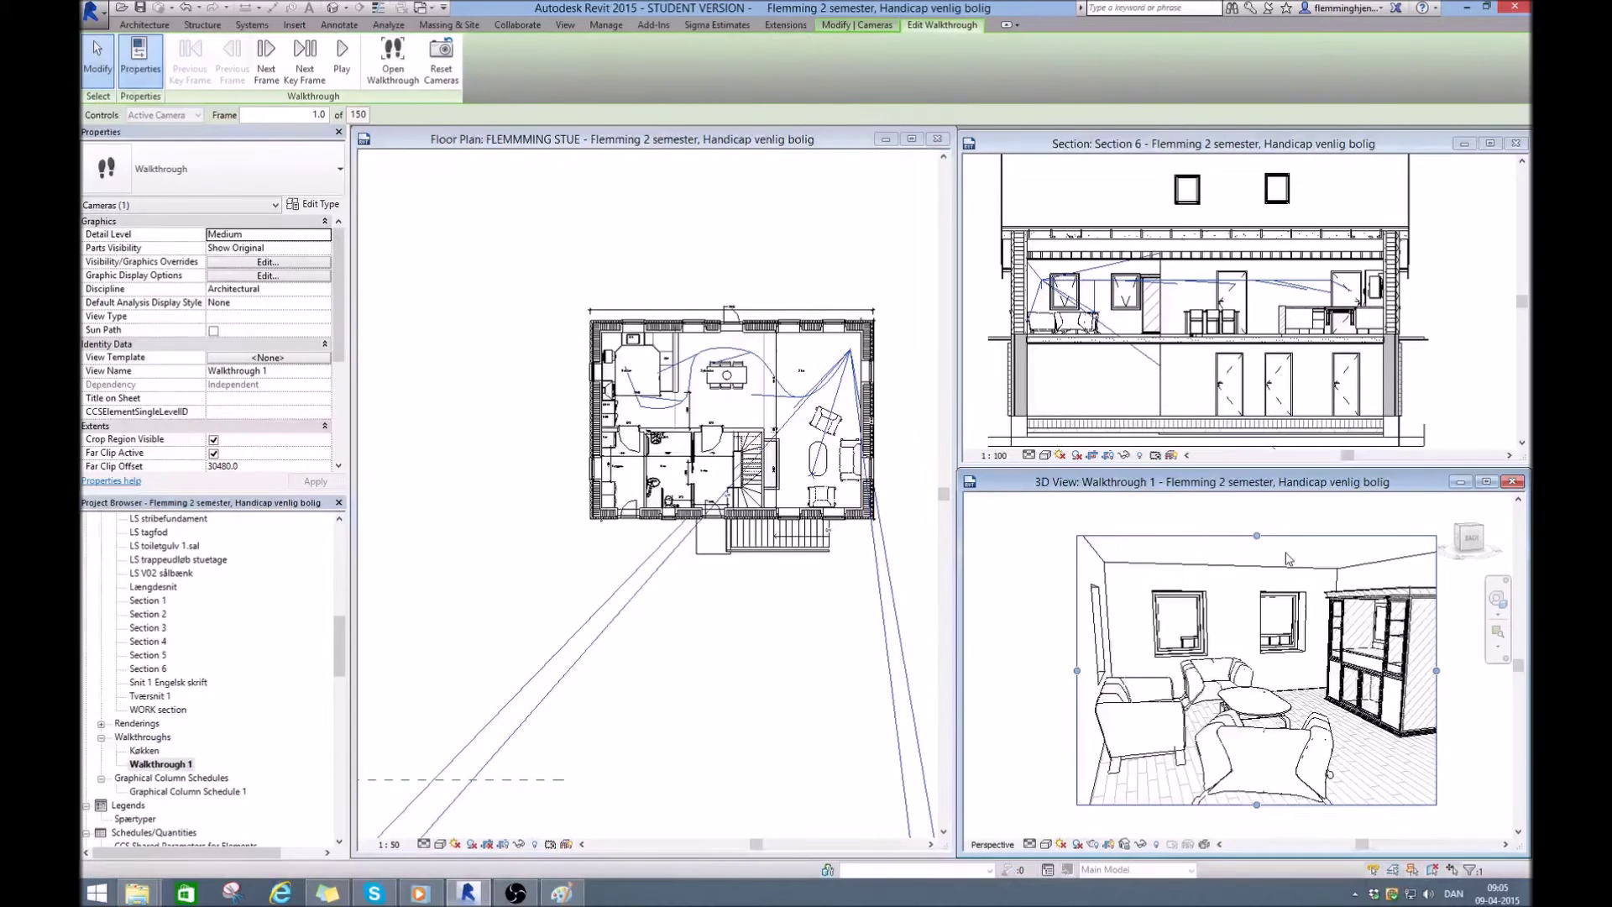
- Widen the 3D crop region and set the camera's far clip offset to 21048.0 in the floor plan
left_click_drag(1077, 670, 1021, 670)
left_click_drag(1437, 672, 1457, 669)
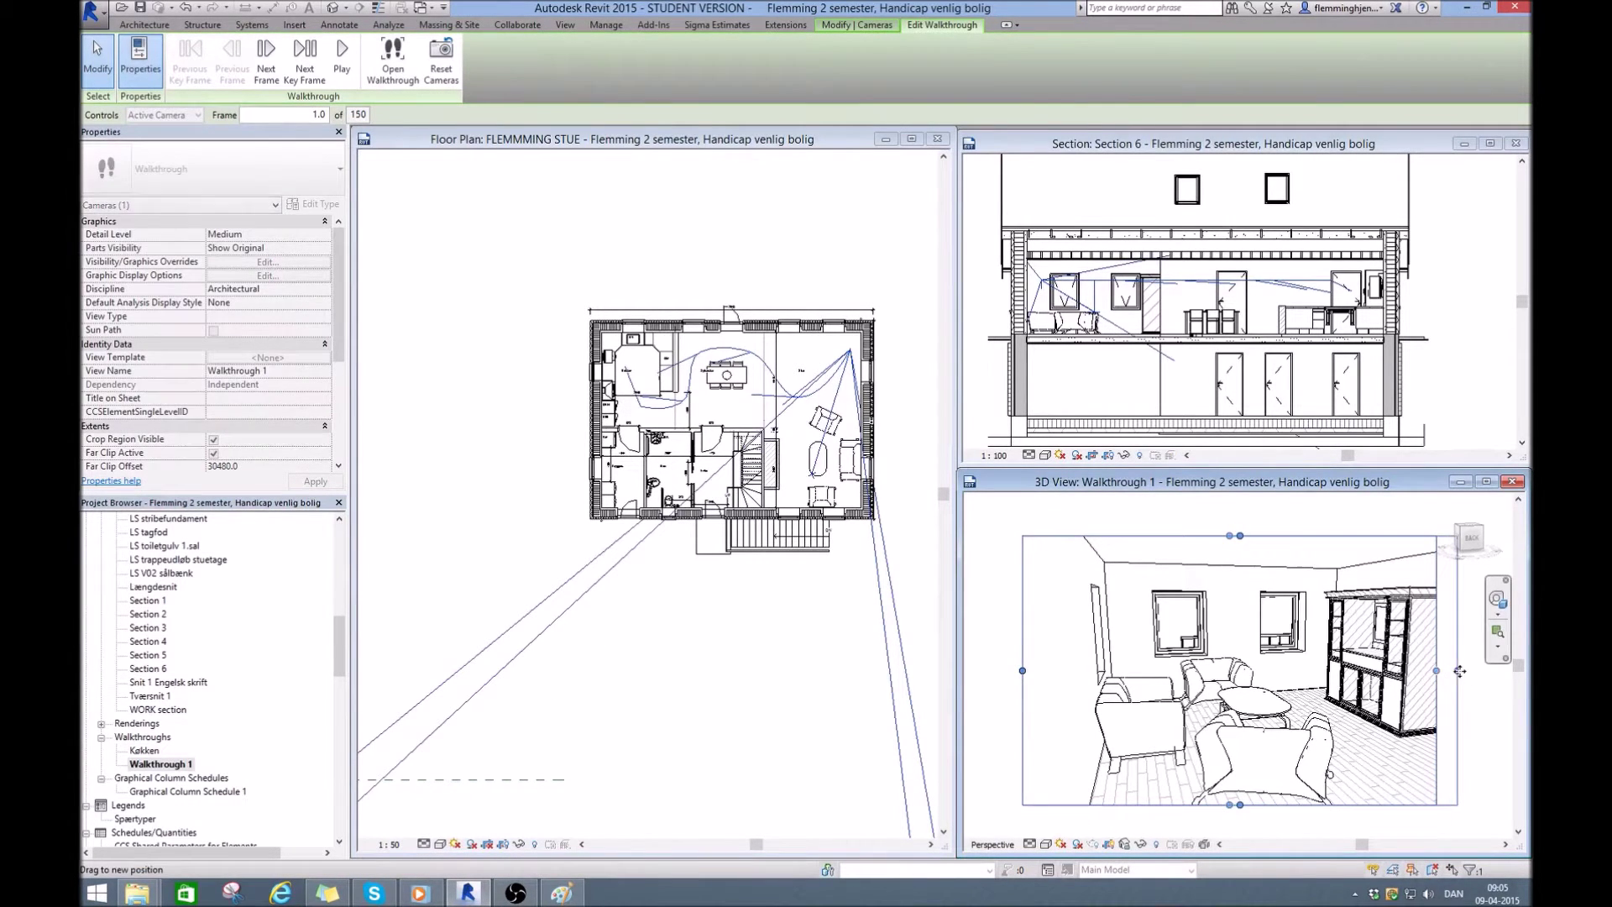
left_click(779, 152)
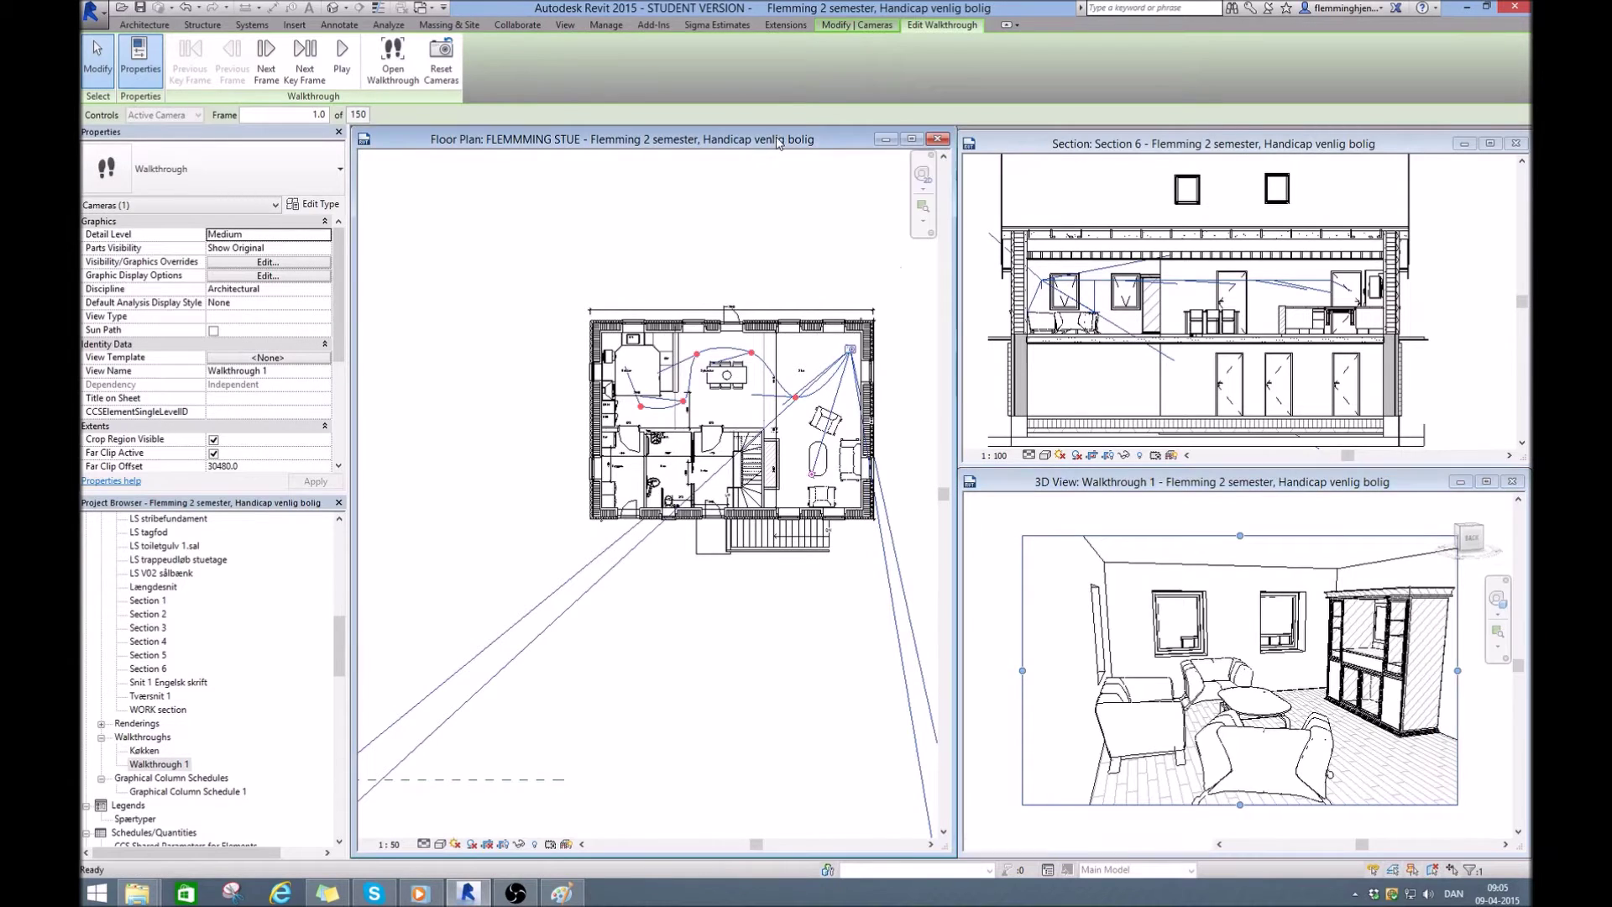
scroll(802, 290, "down", 4)
left_click_drag(720, 685, 746, 601)
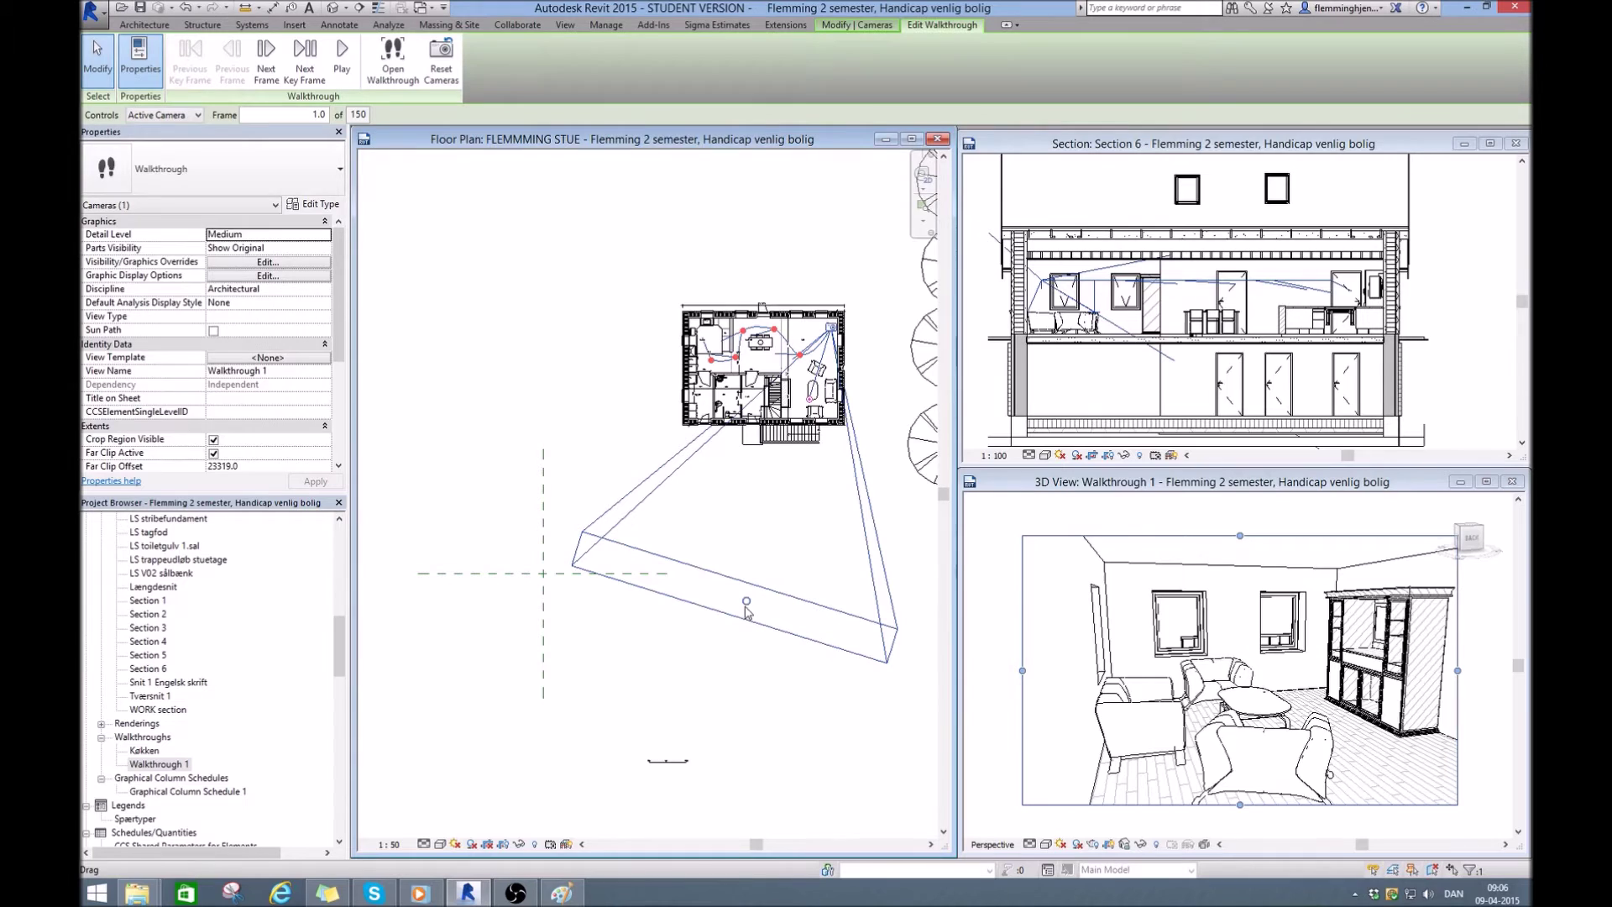
left_click_drag(810, 370, 811, 391)
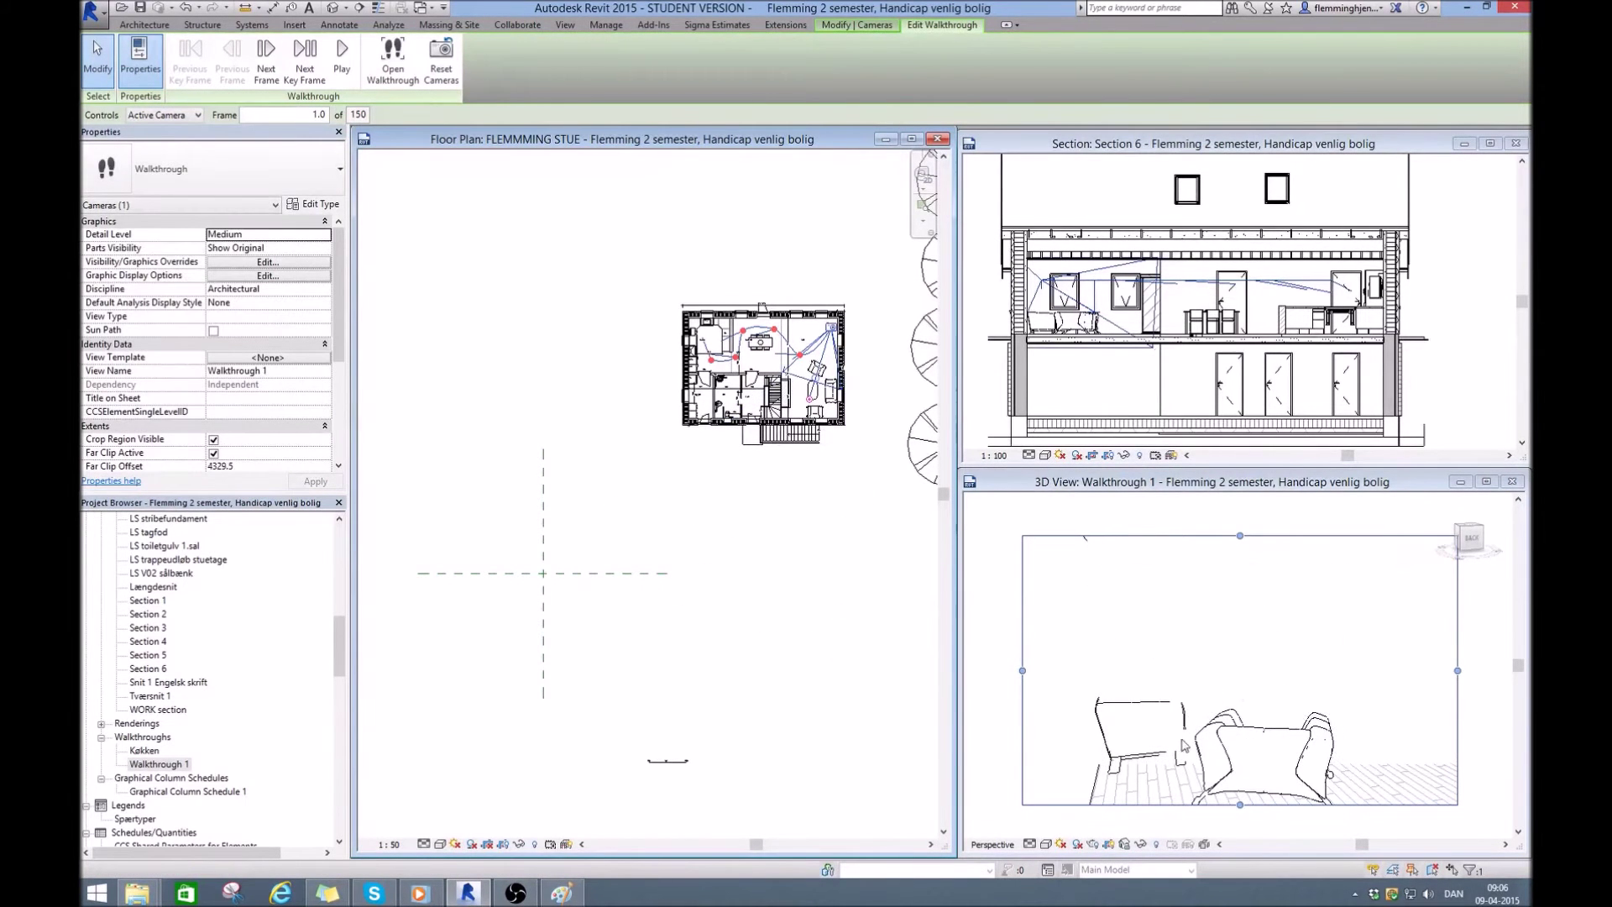
left_click_drag(818, 379, 812, 558)
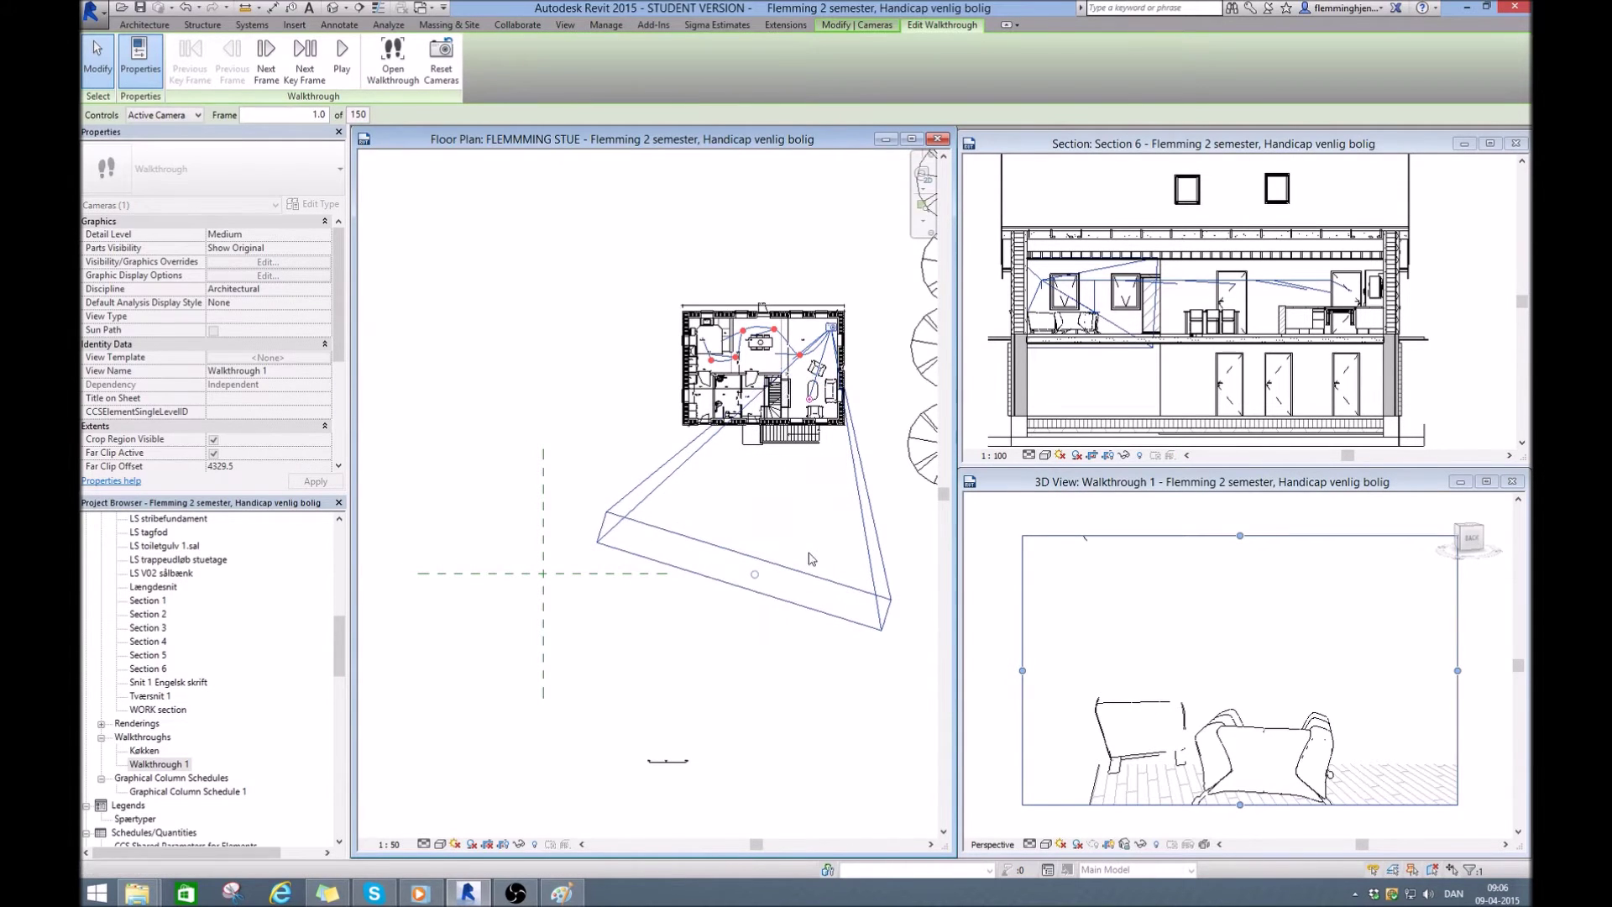
- Widen the 3D walkthrough view's crop frame further to the right
left_click(1246, 491)
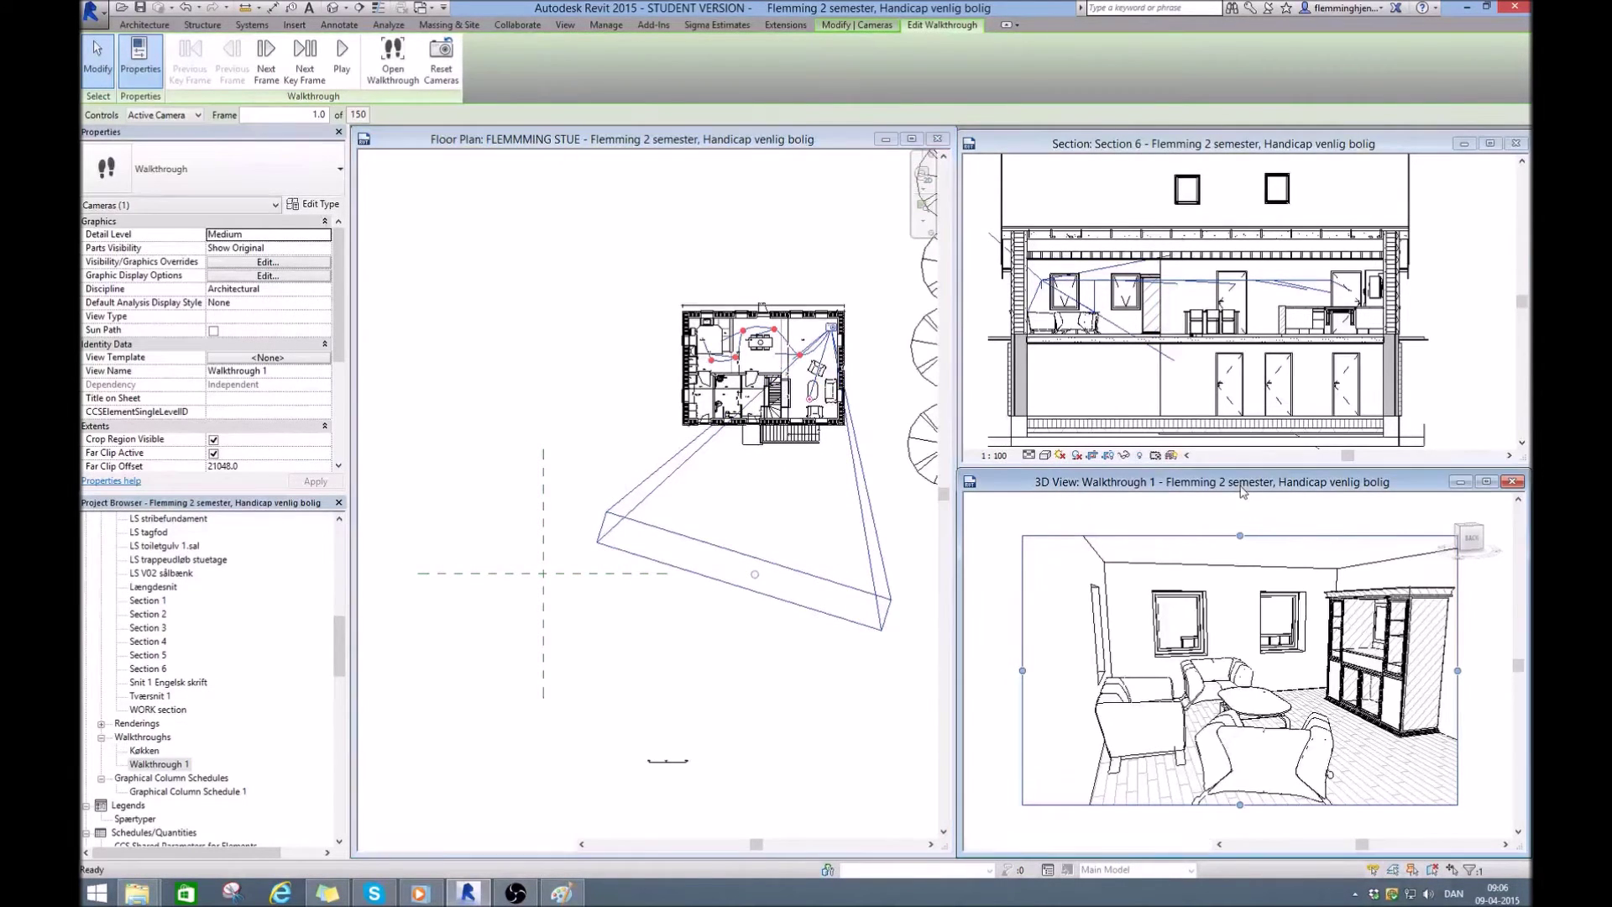
scroll(1153, 599, "down", 2)
left_click_drag(1384, 656, 1437, 655)
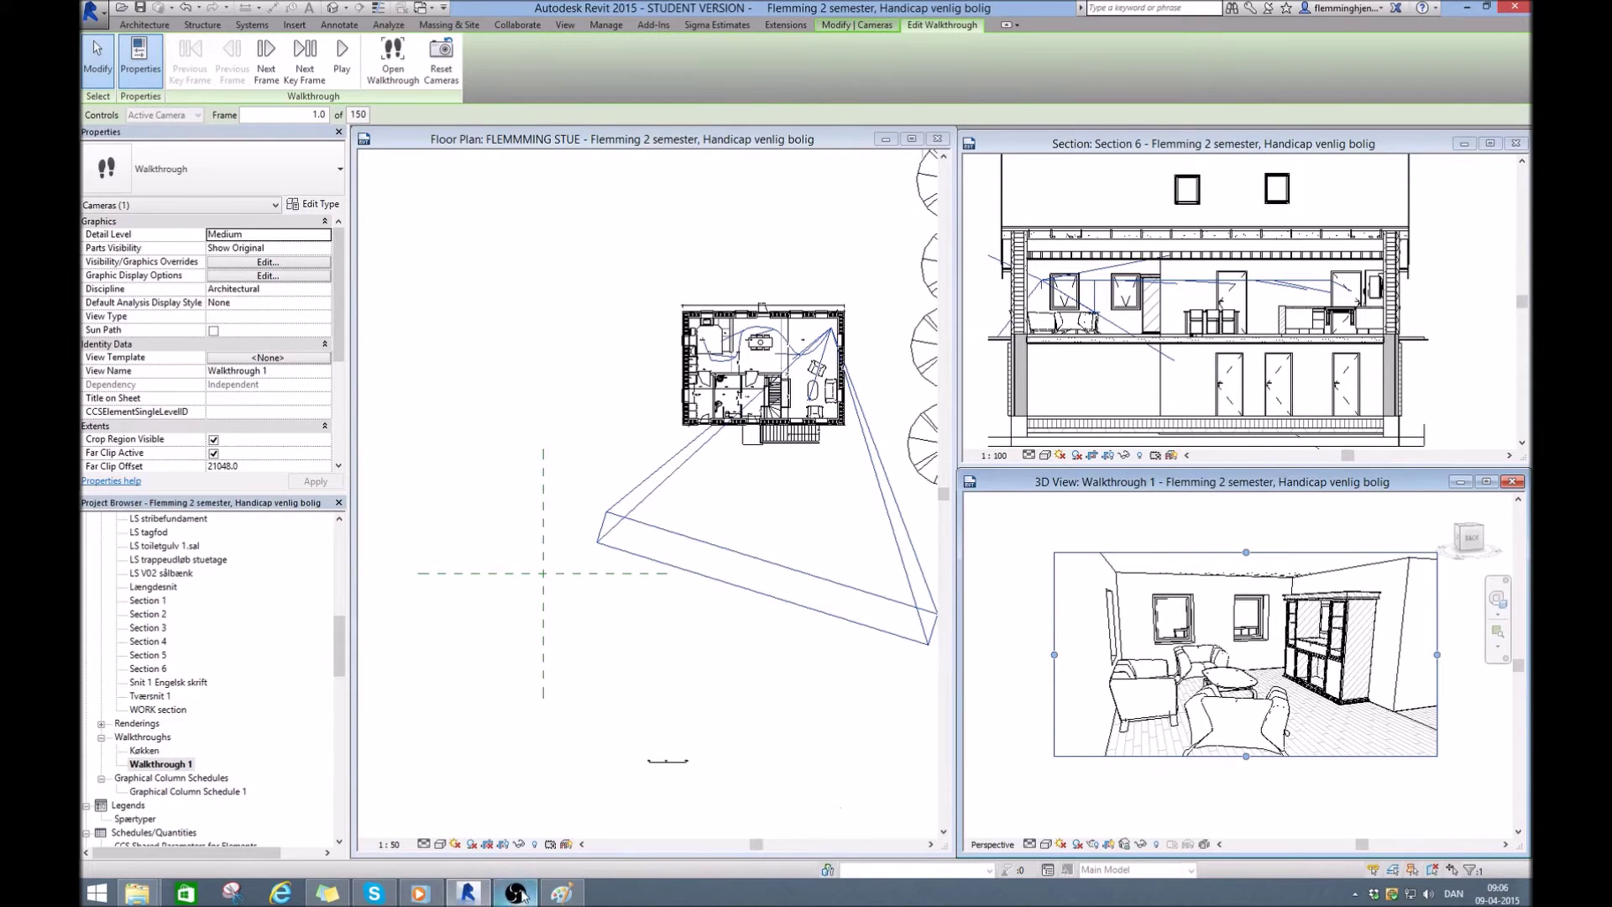
- Play and pause the kitchen walkthrough video in Windows Media Player, then return to Revit
left_click(419, 893)
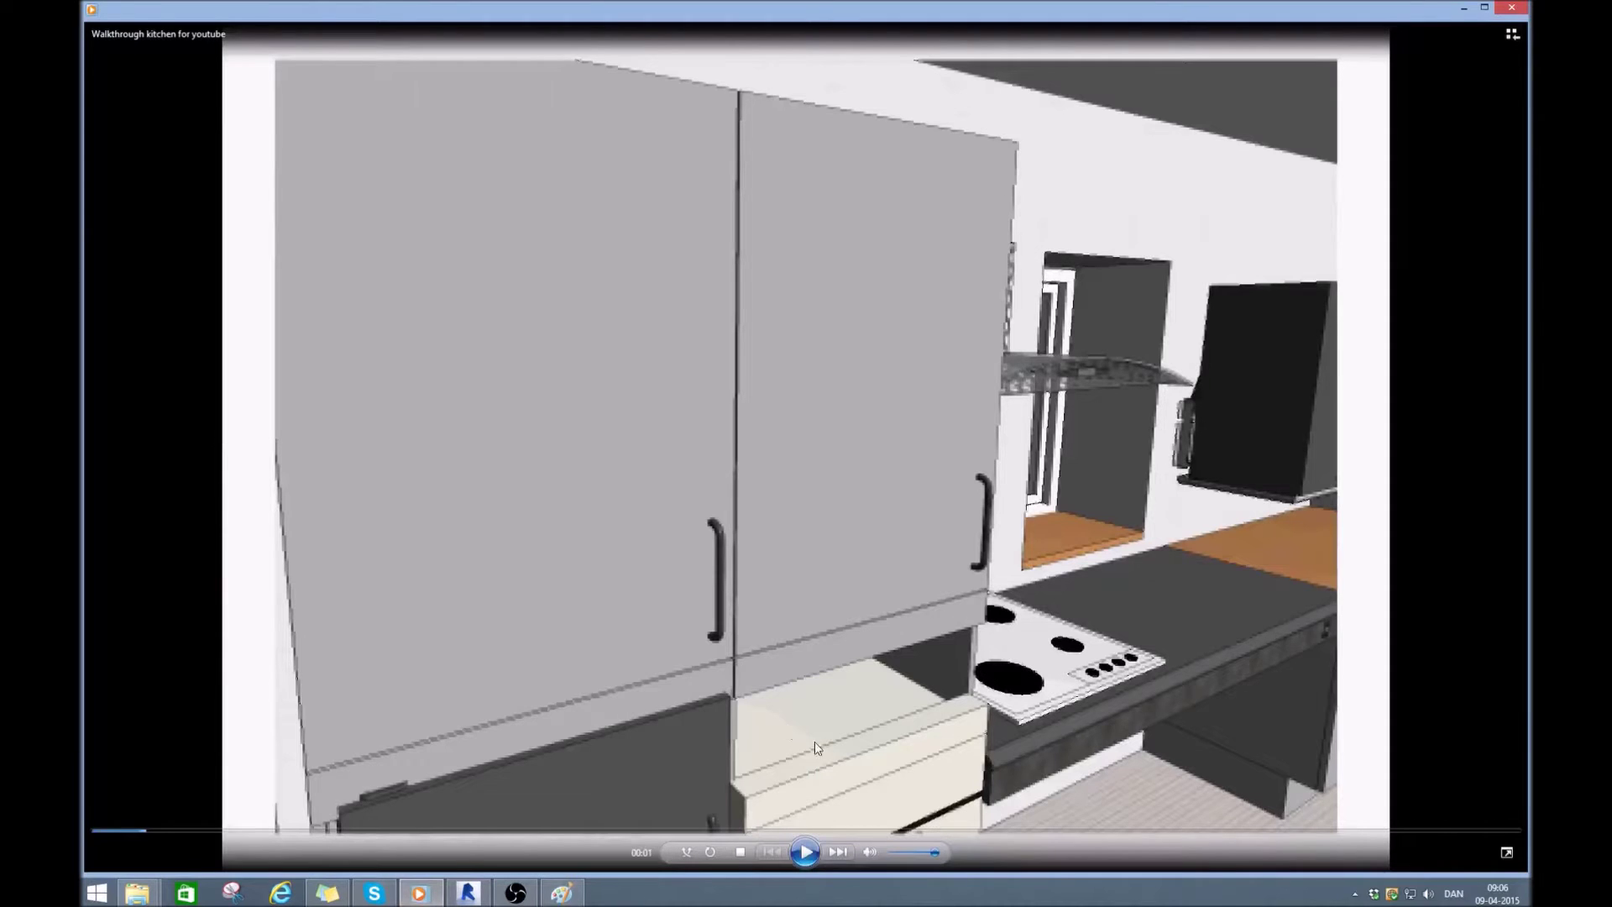
left_click(804, 851)
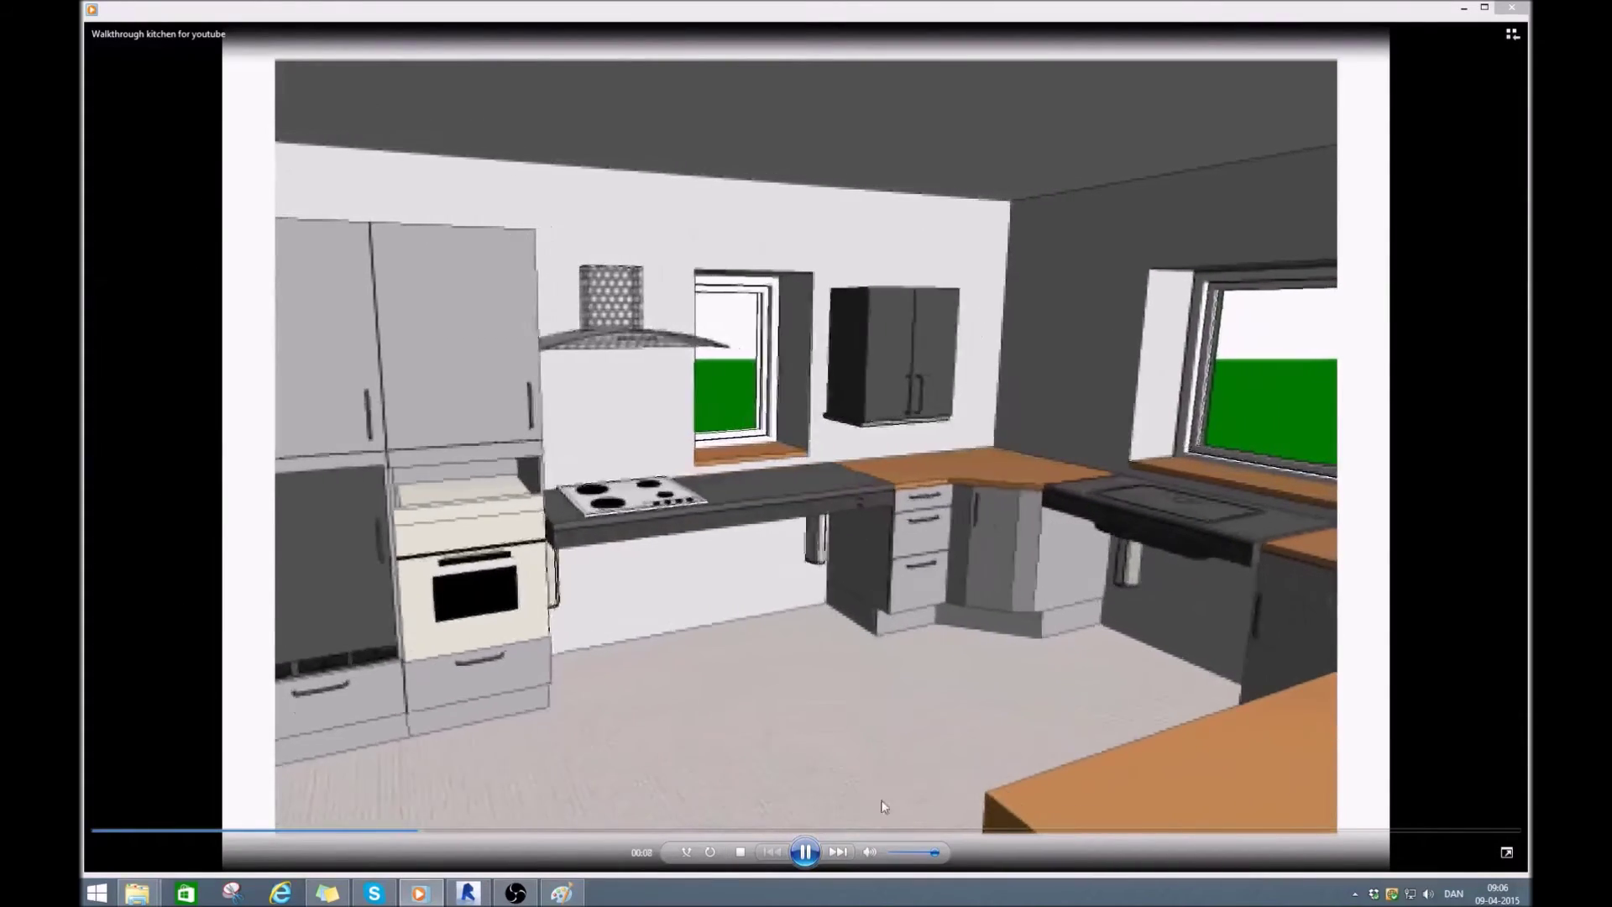
left_click(801, 852)
left_click(467, 893)
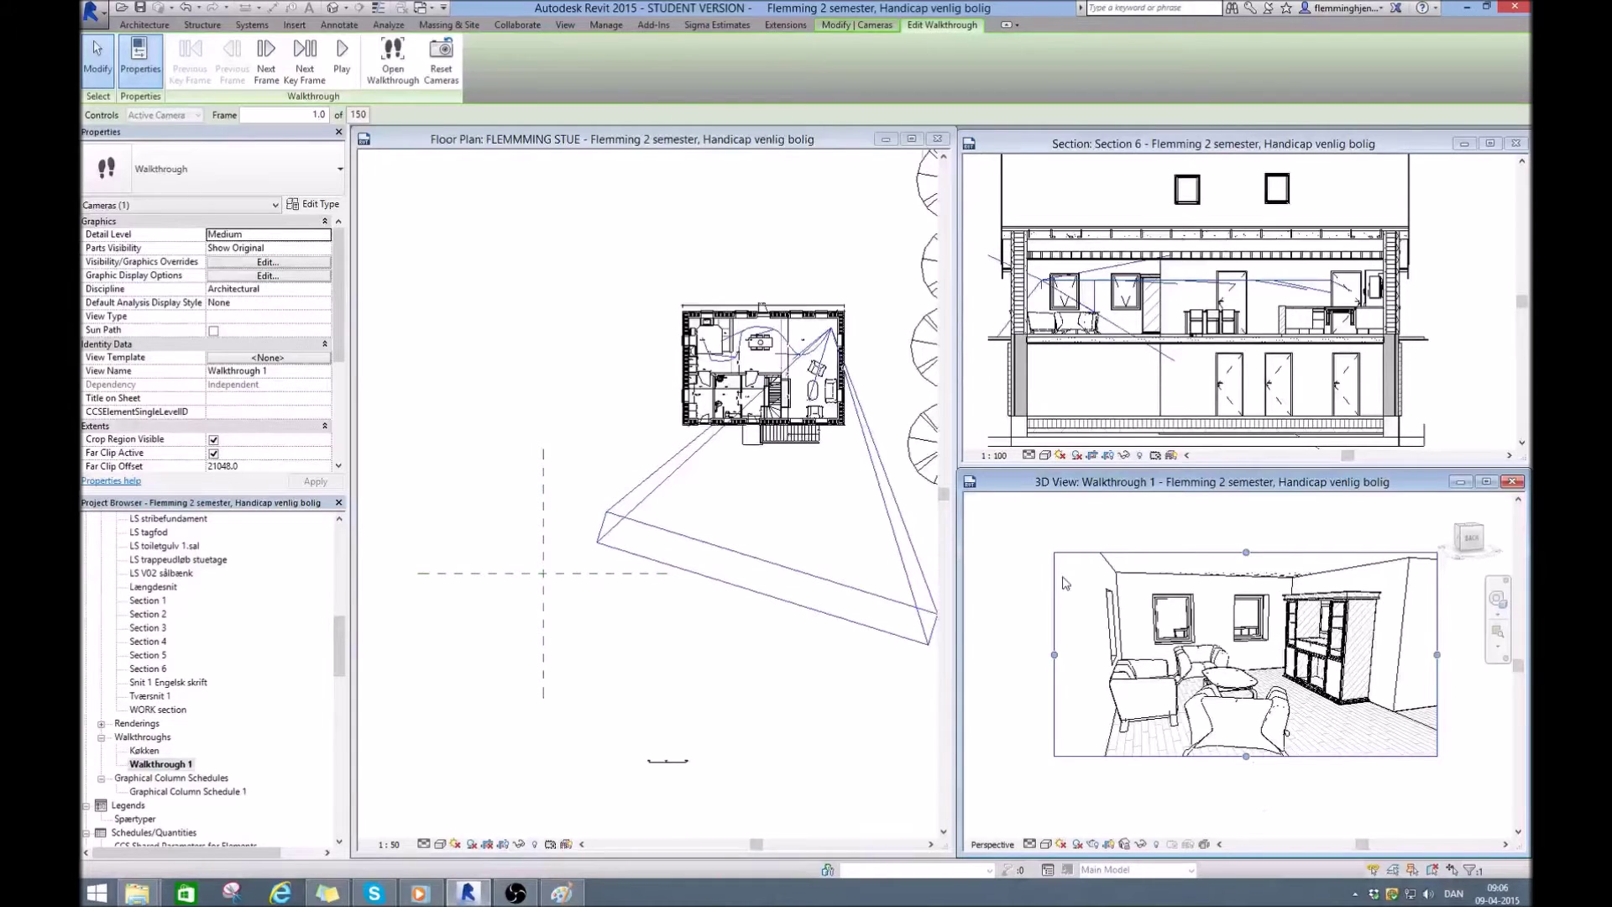
- Readjust the left and right edges of the 3D walkthrough view's crop region
left_click_drag(1054, 654, 1295, 722)
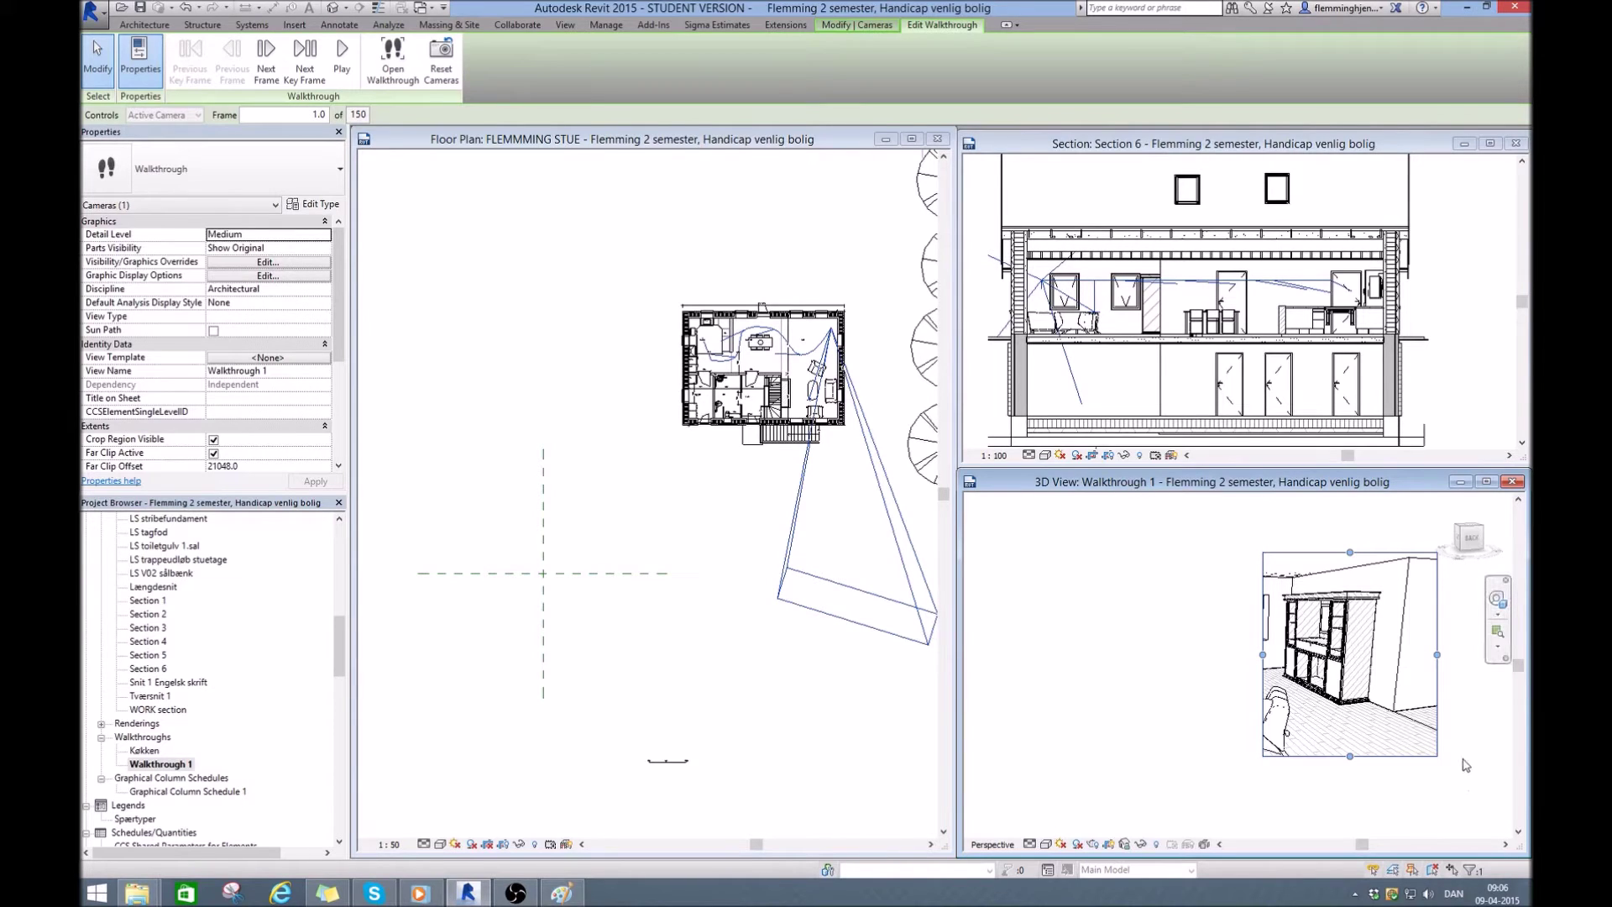
left_click_drag(1261, 659, 1108, 663)
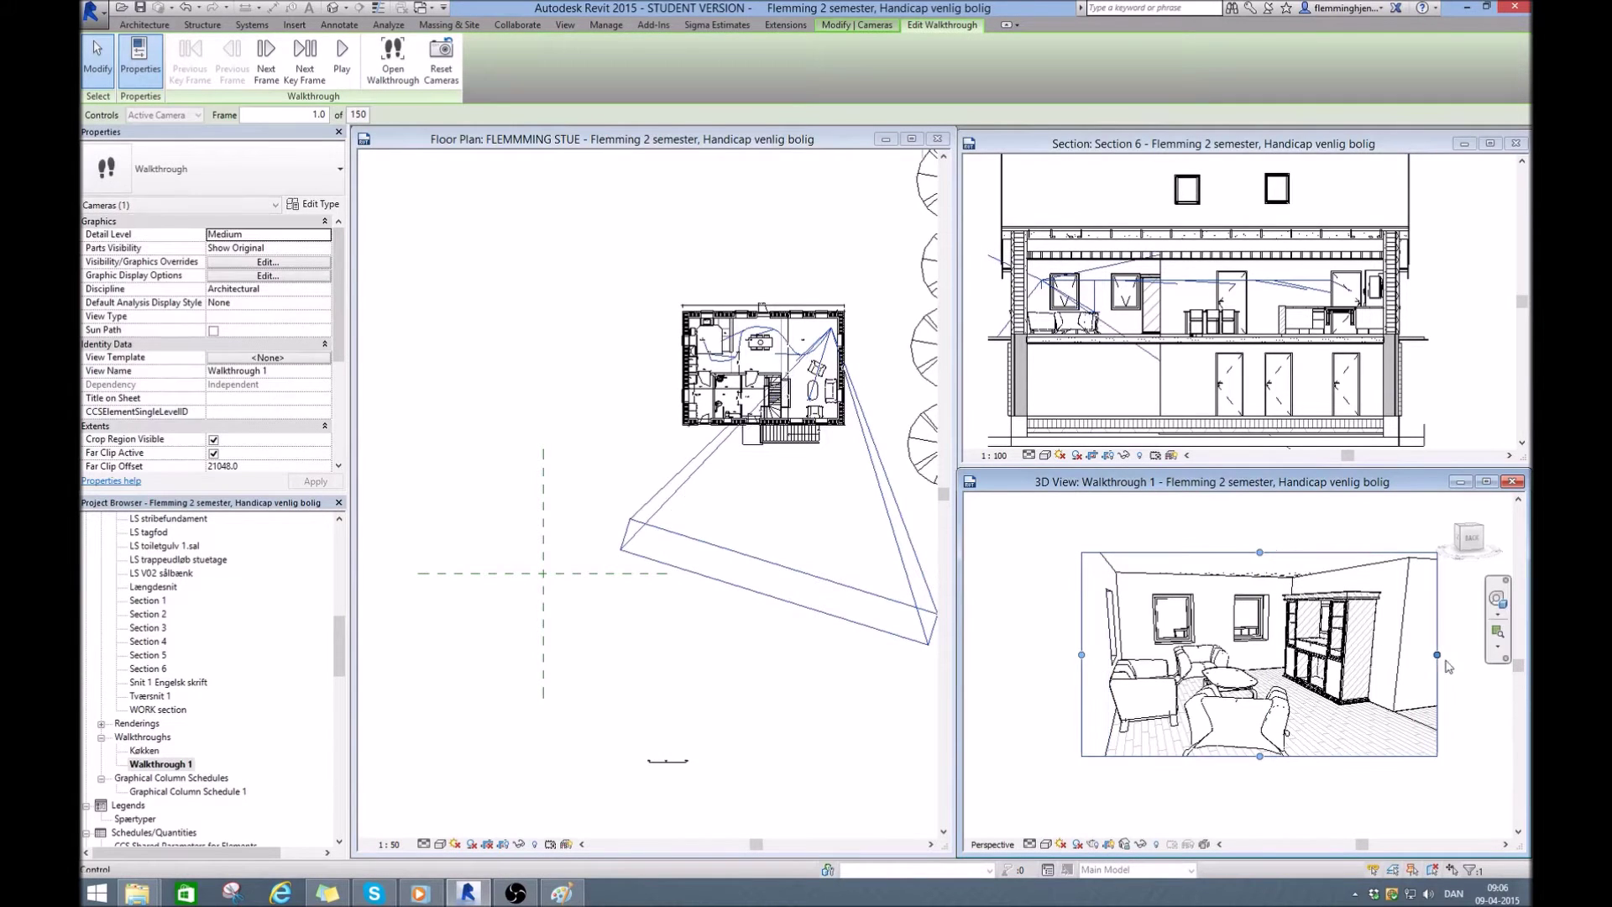
left_click_drag(1437, 655, 1407, 657)
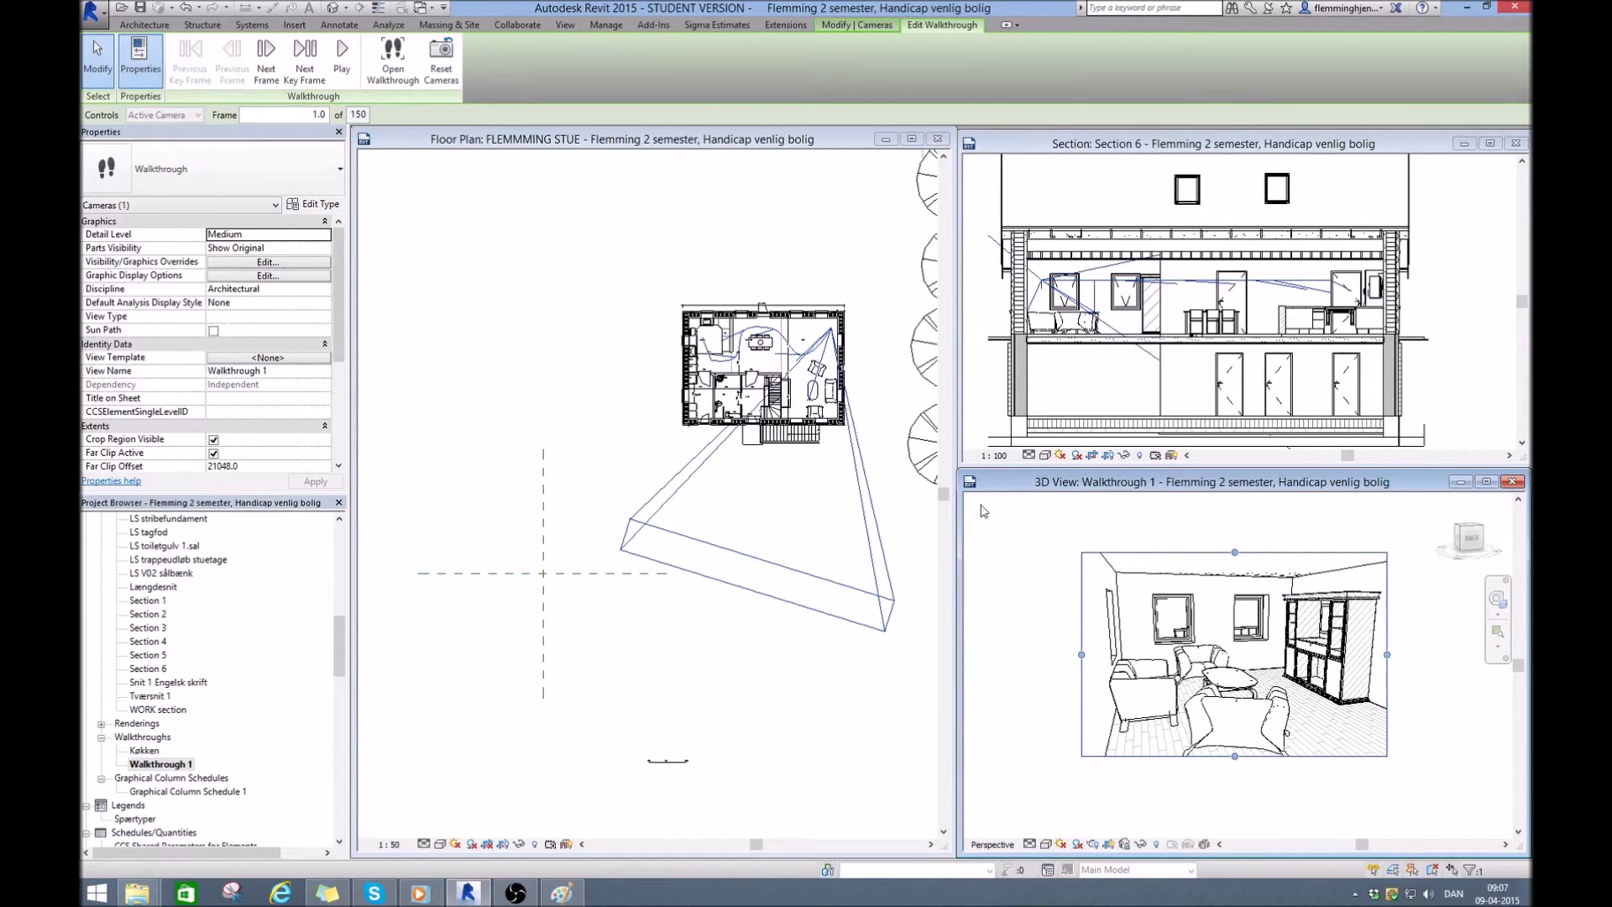
- Swing the first camera's target in the floor plan toward the doorway and armchairs
left_click(654, 150)
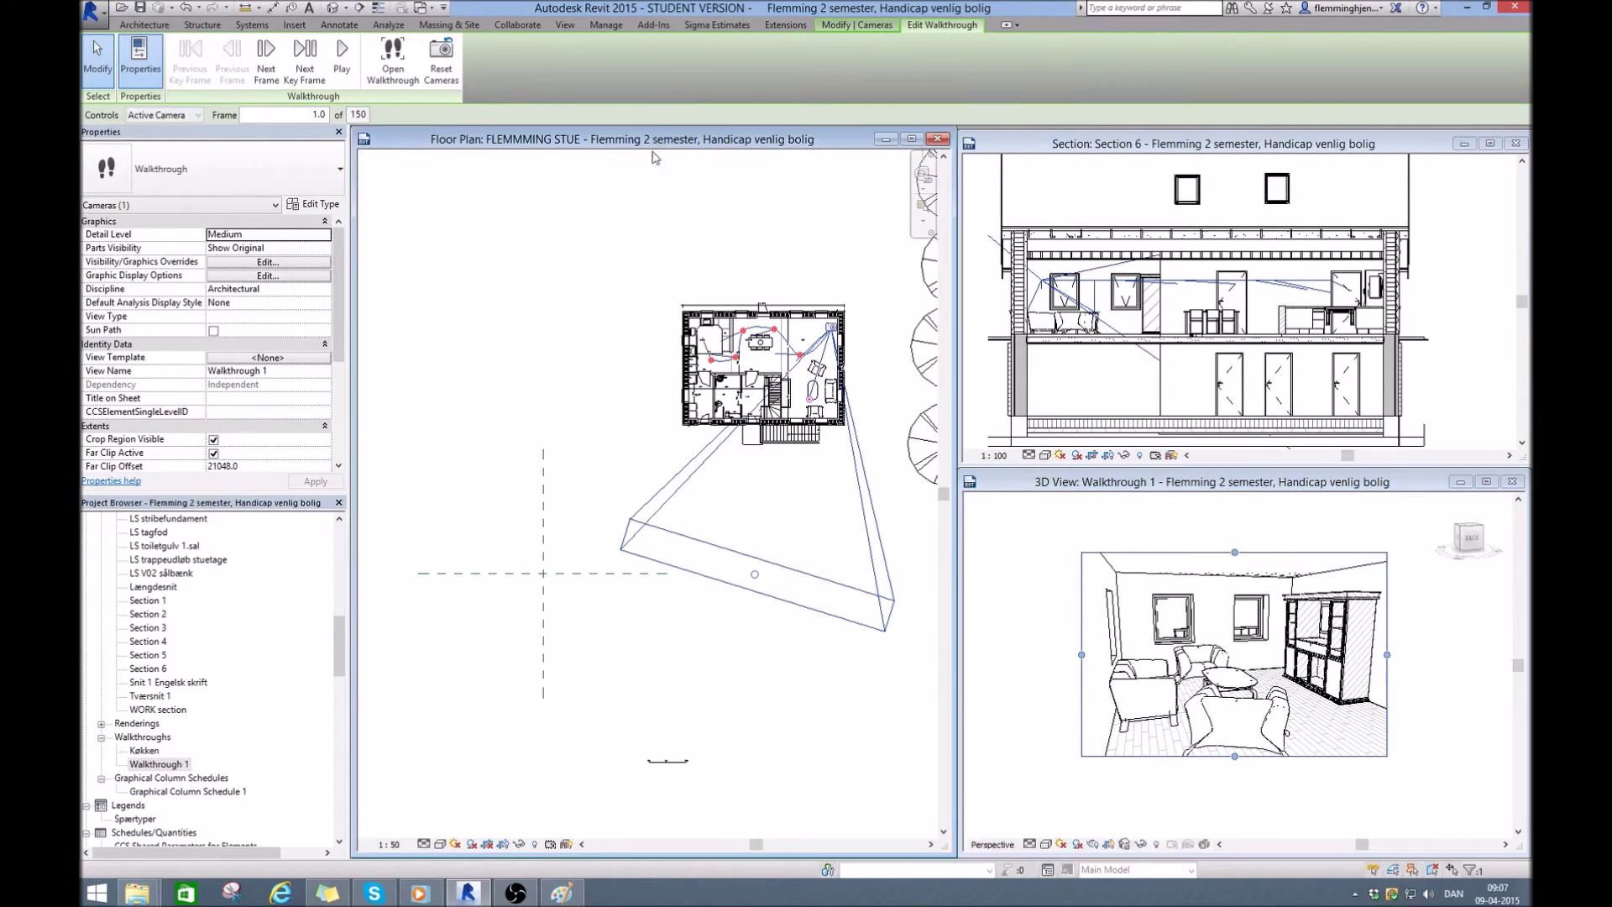
scroll(818, 335, "up", 5)
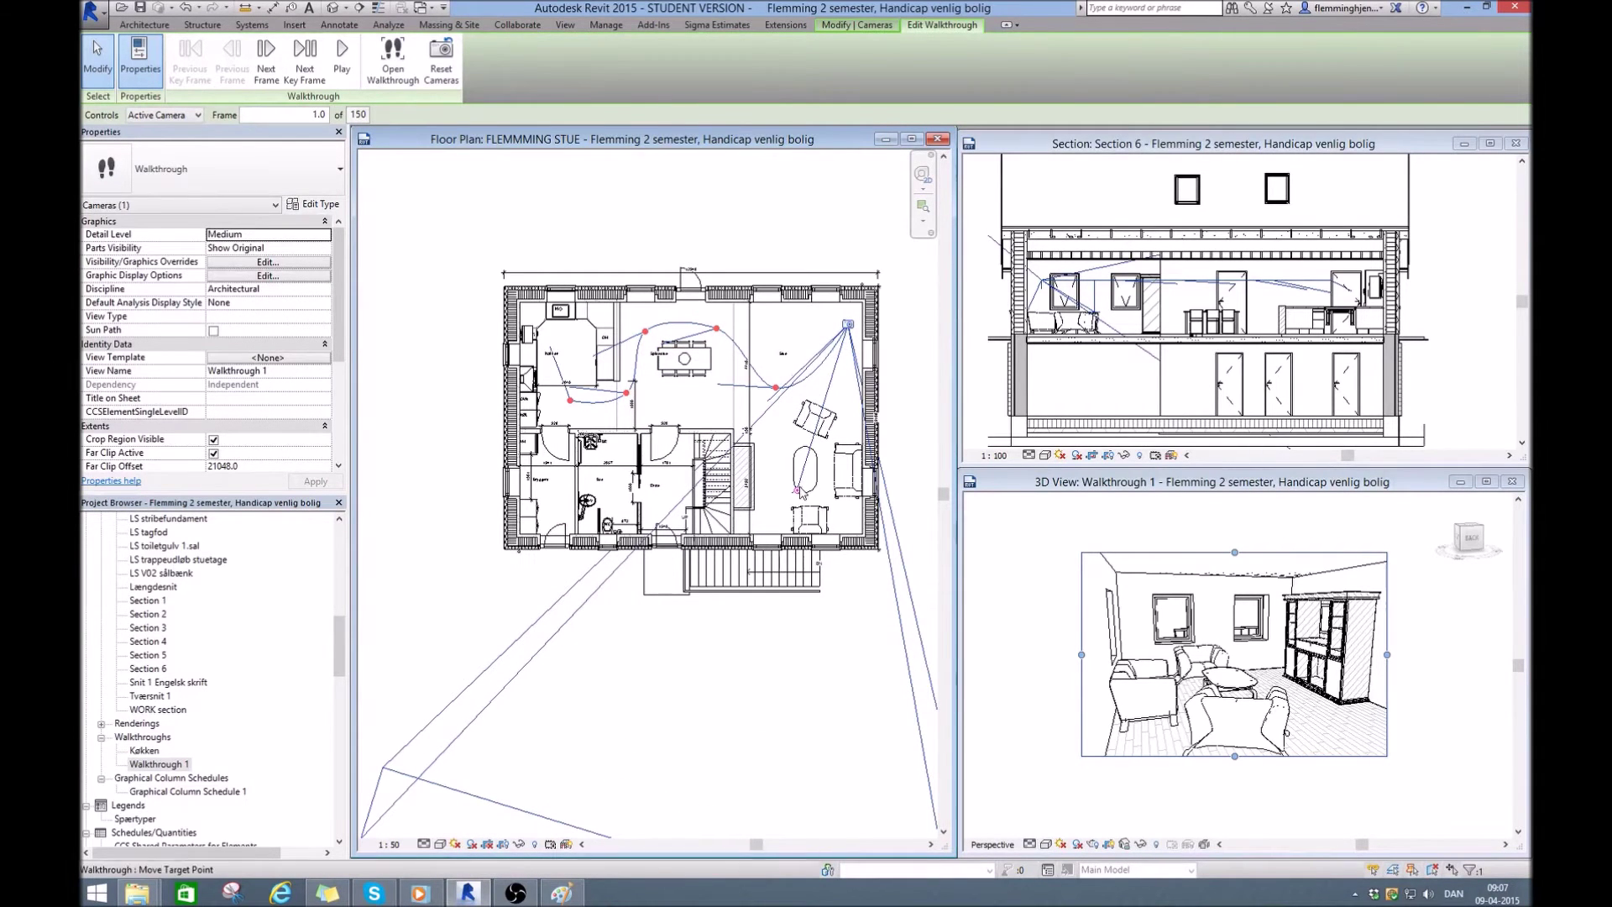
left_click_drag(797, 492, 885, 491)
left_click(1125, 498)
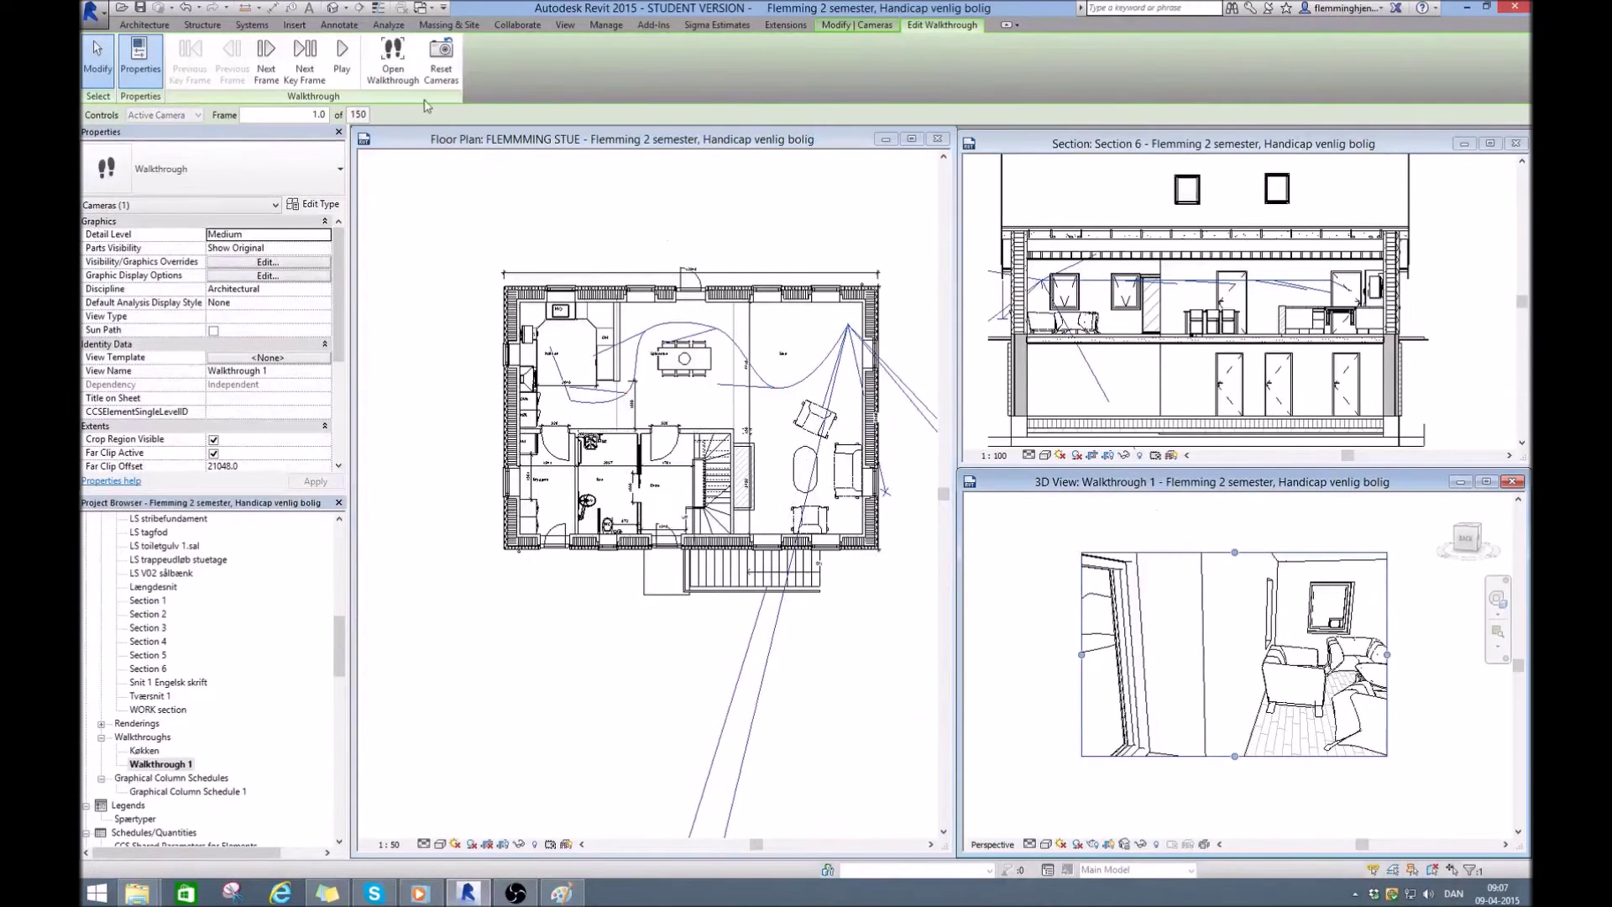
- Preview and stop the walkthrough, then open its frame settings (150 frames, 30 per second)
left_click(341, 54)
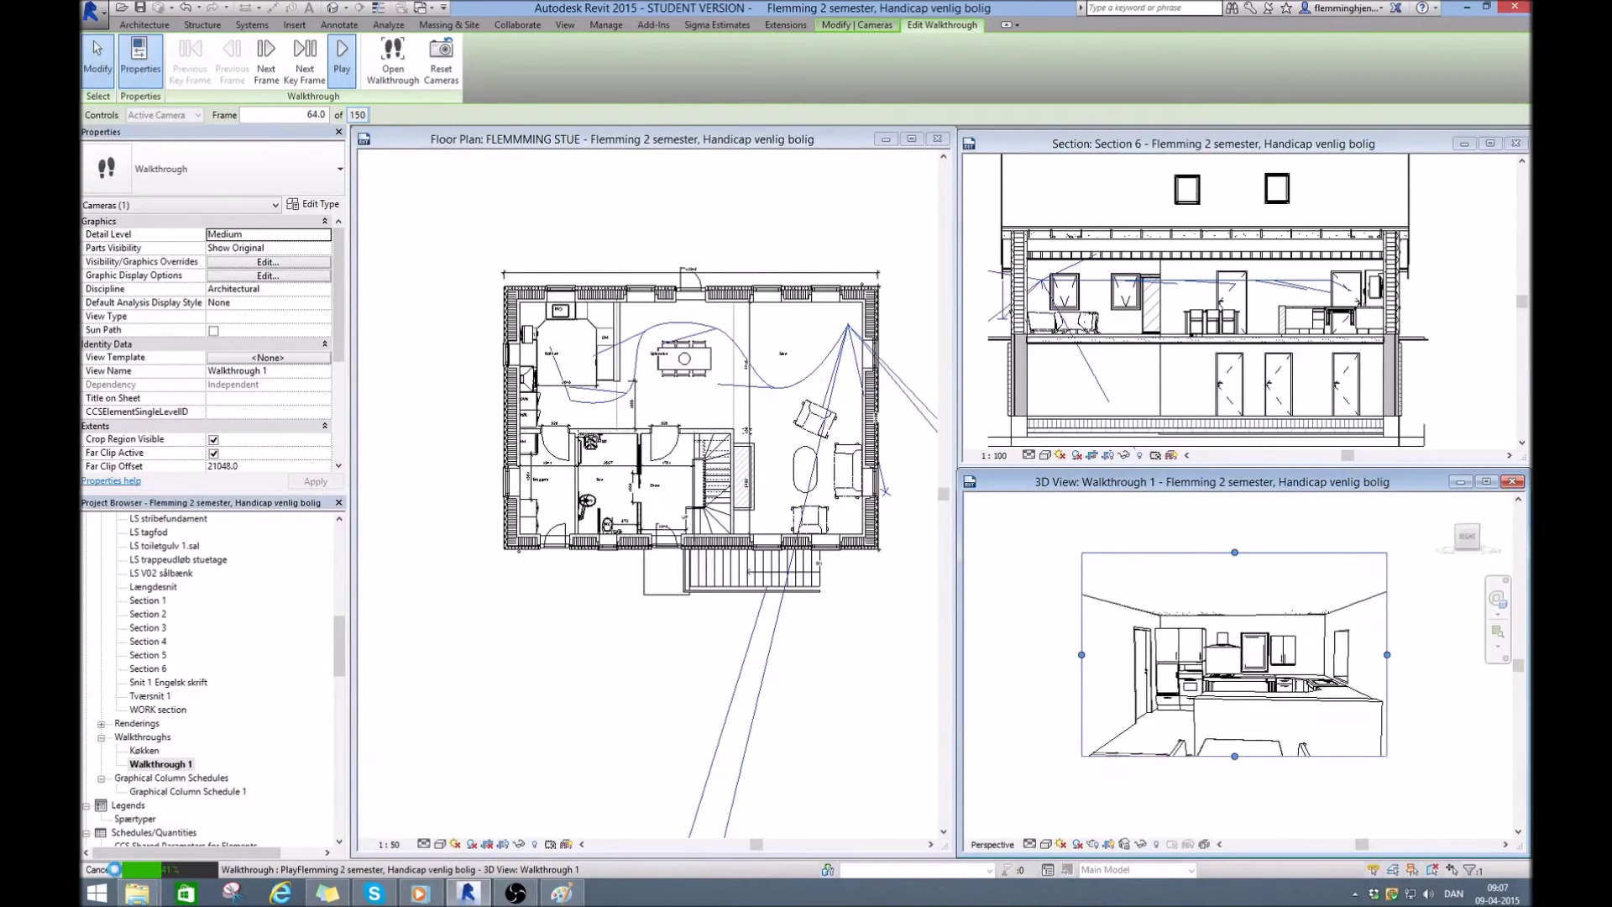
key("Escape")
left_click(843, 462)
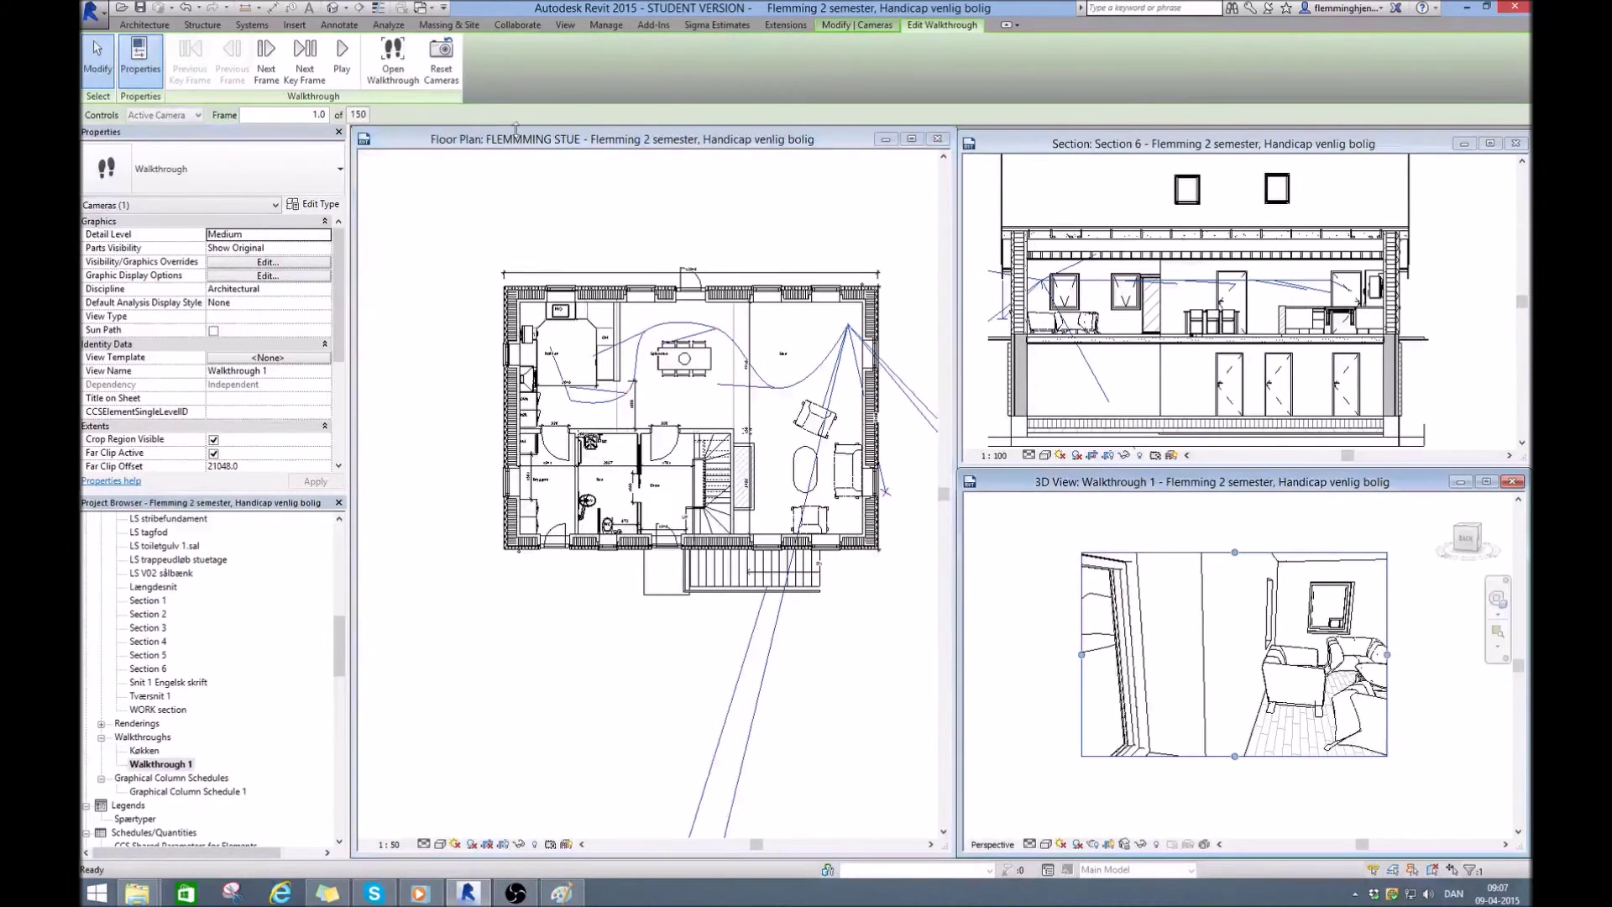
left_click(359, 115)
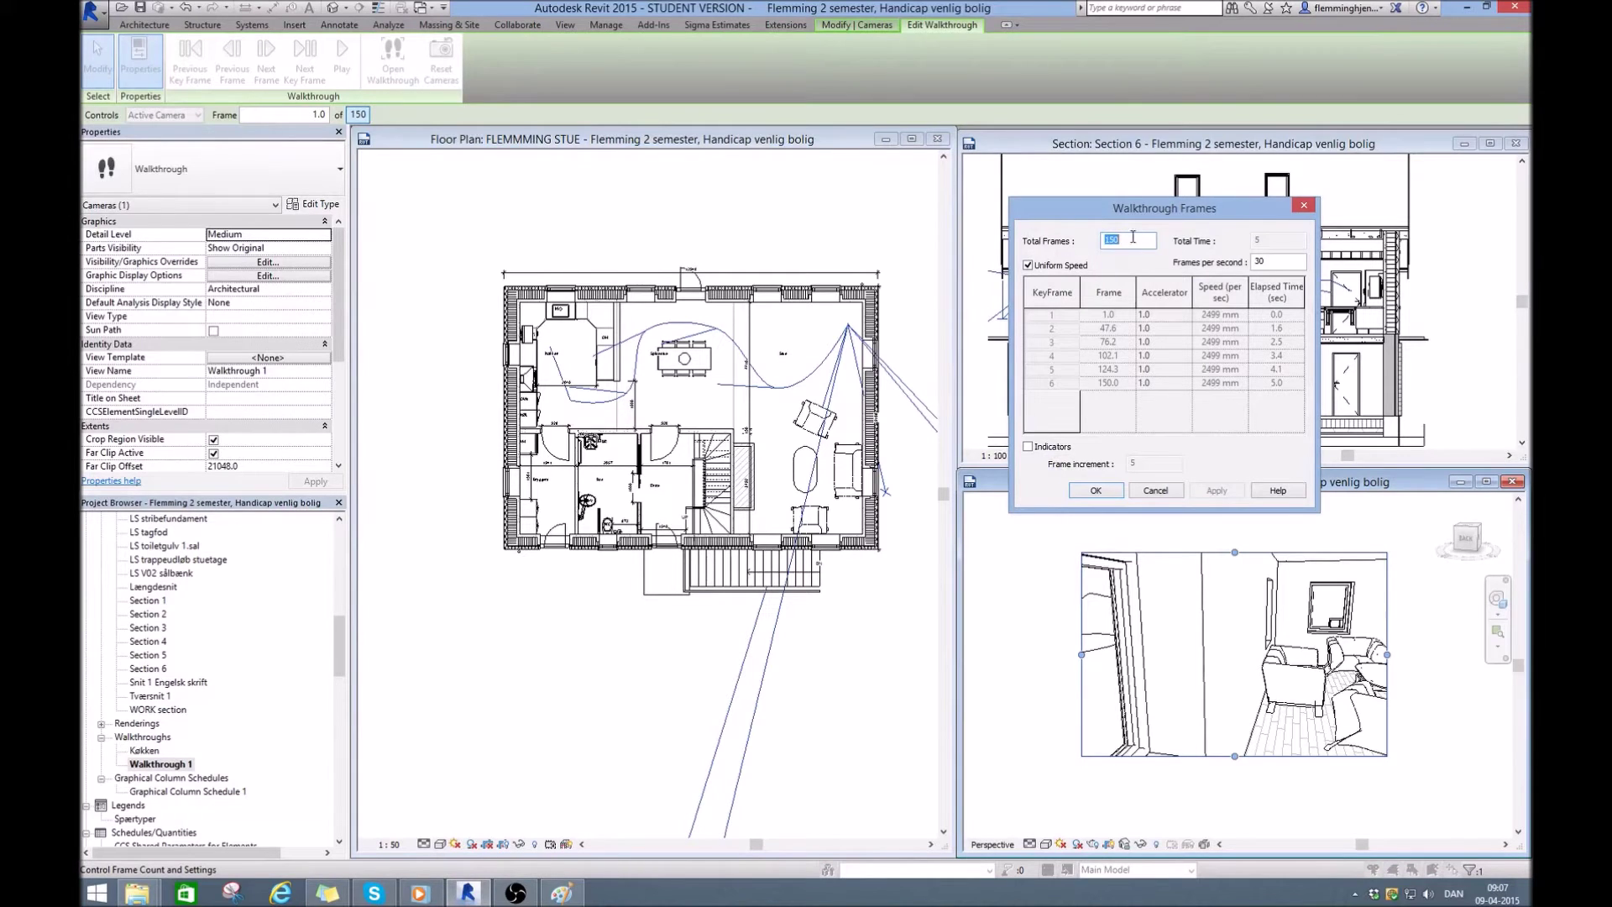
left_click_drag(1162, 217, 957, 245)
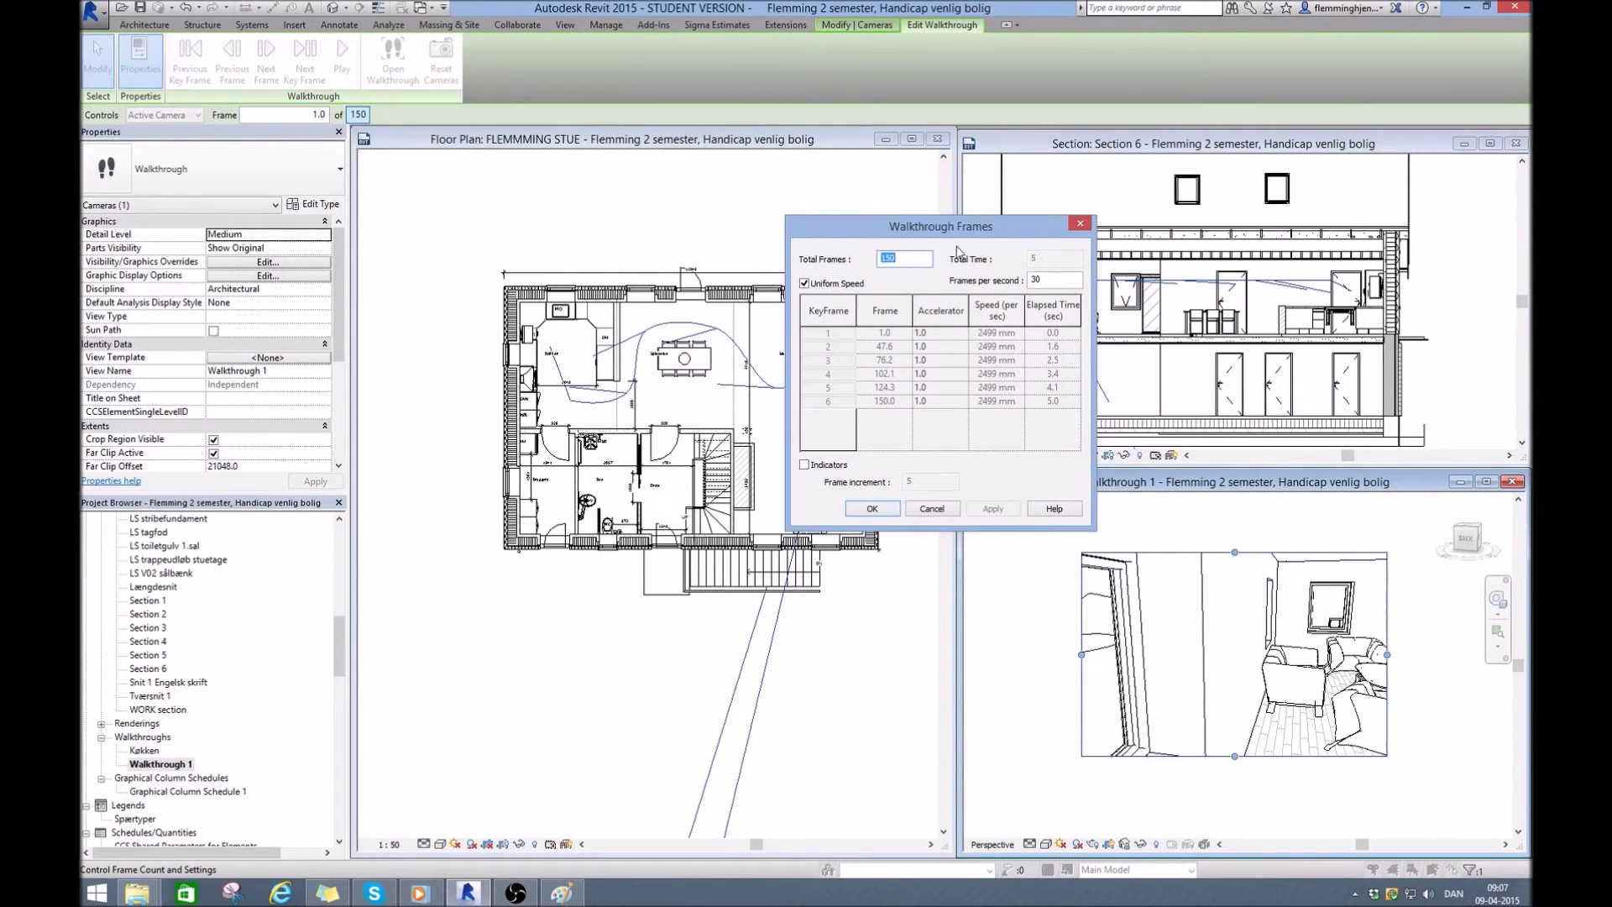
left_click(804, 284)
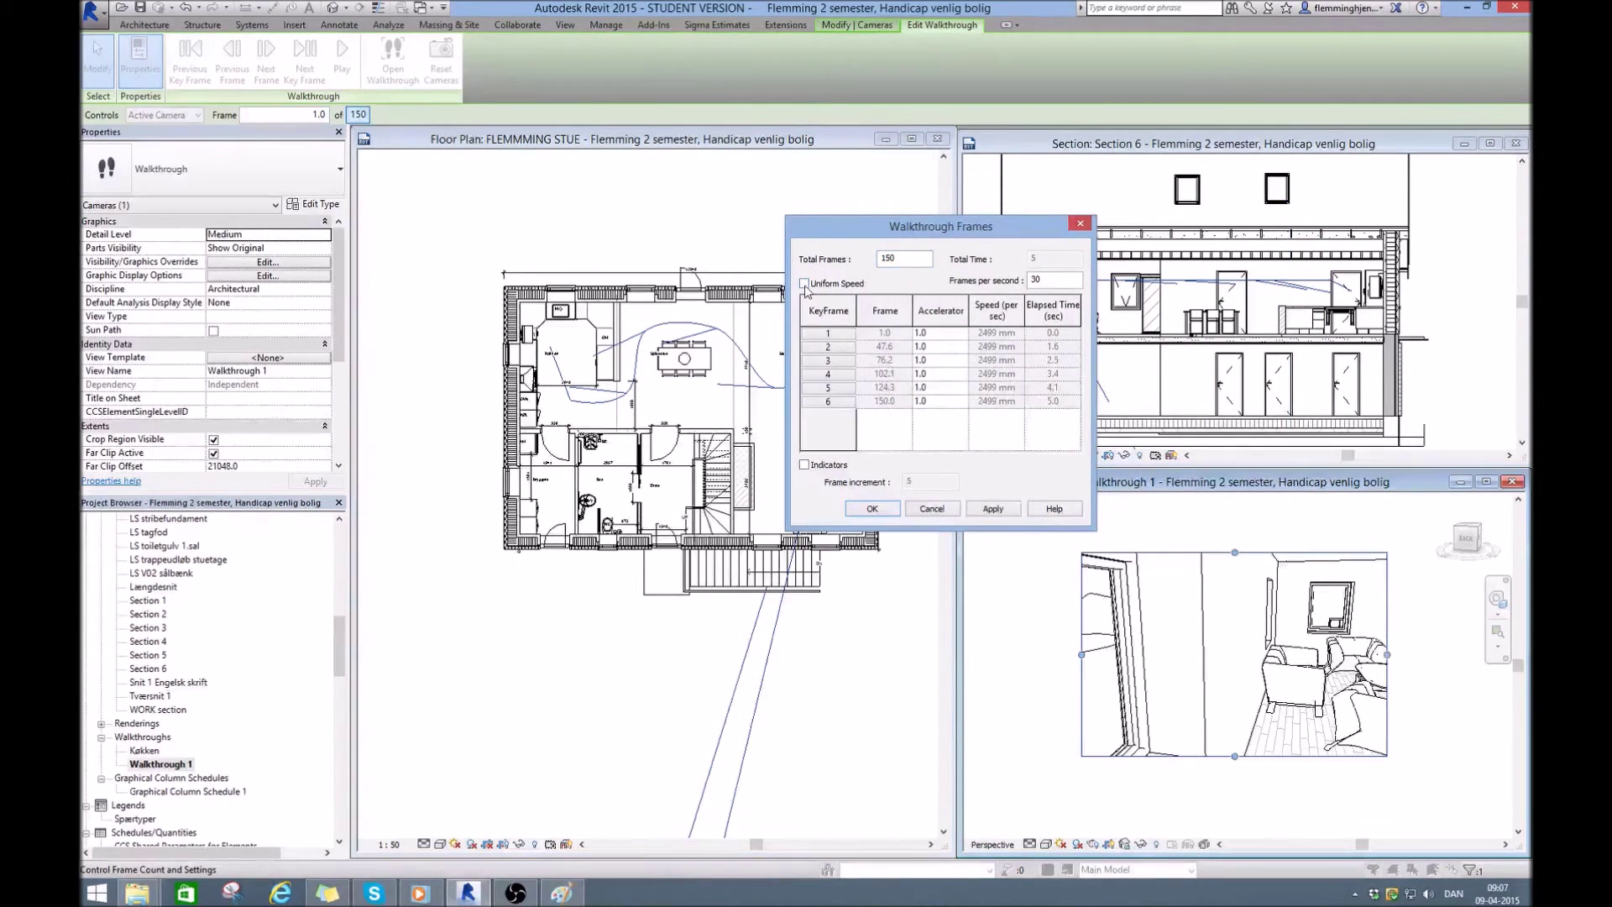
left_click_drag(874, 230, 991, 244)
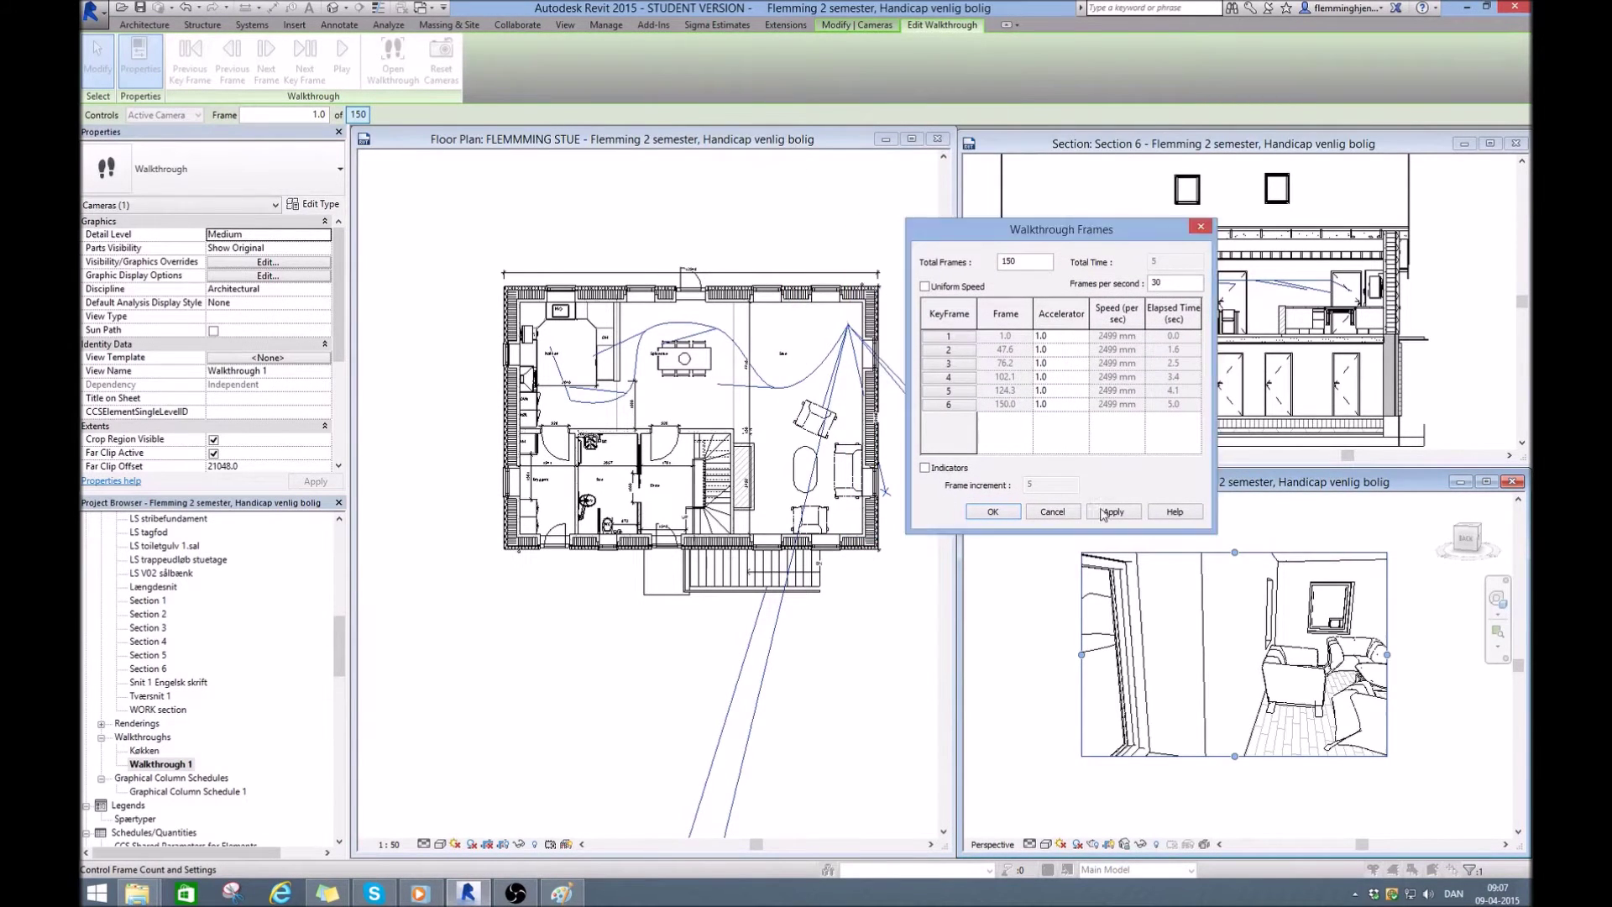
key("Return")
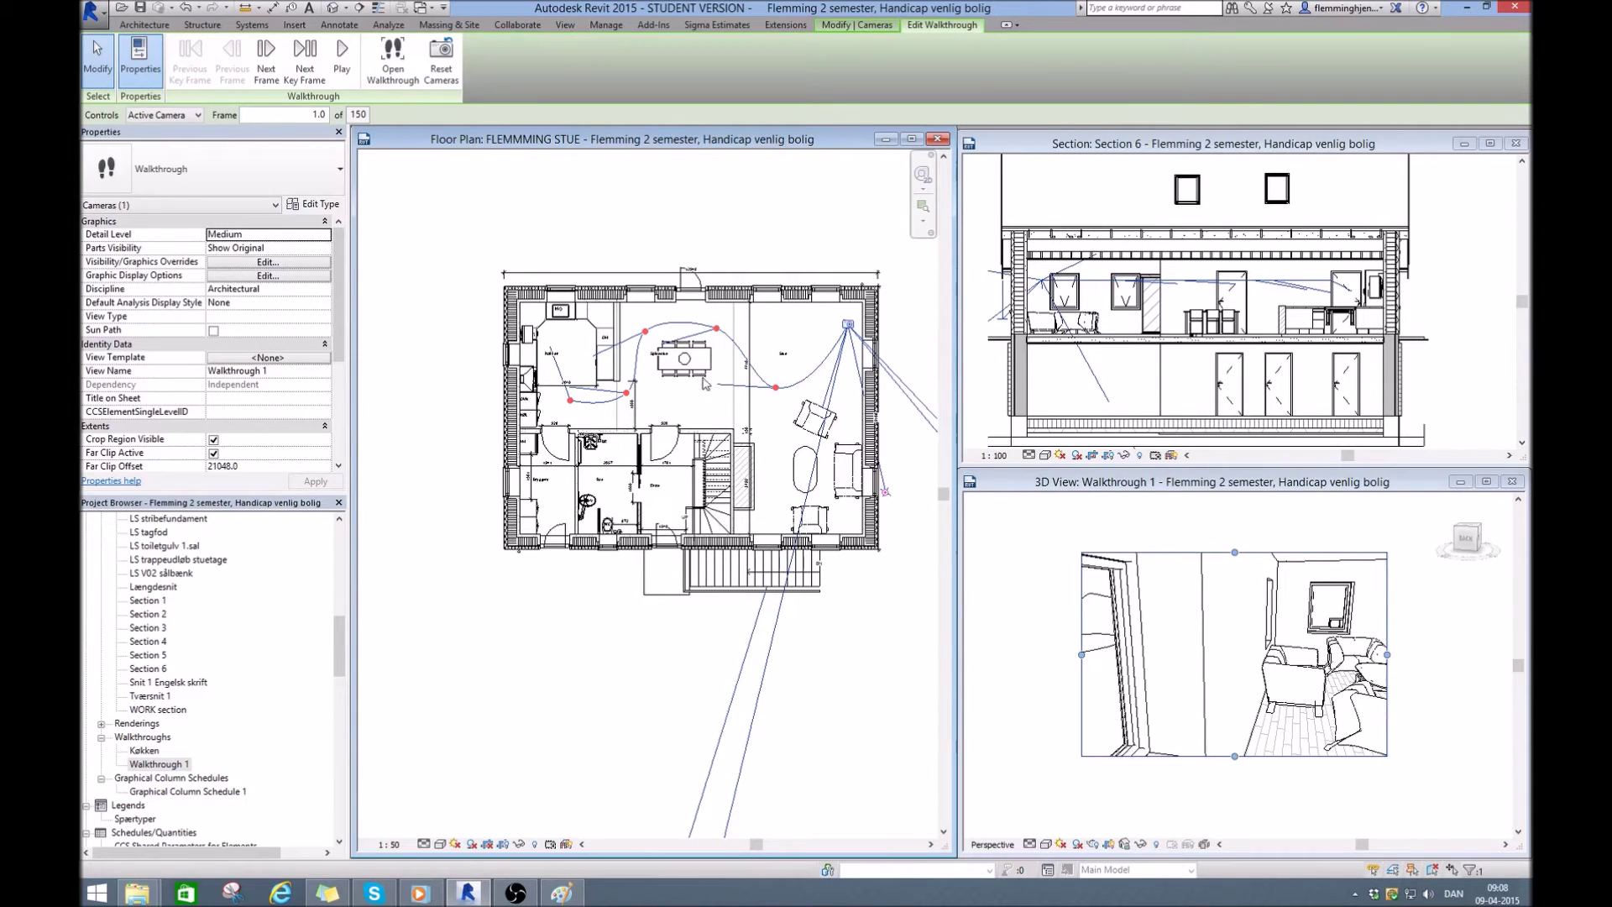
left_click(358, 114)
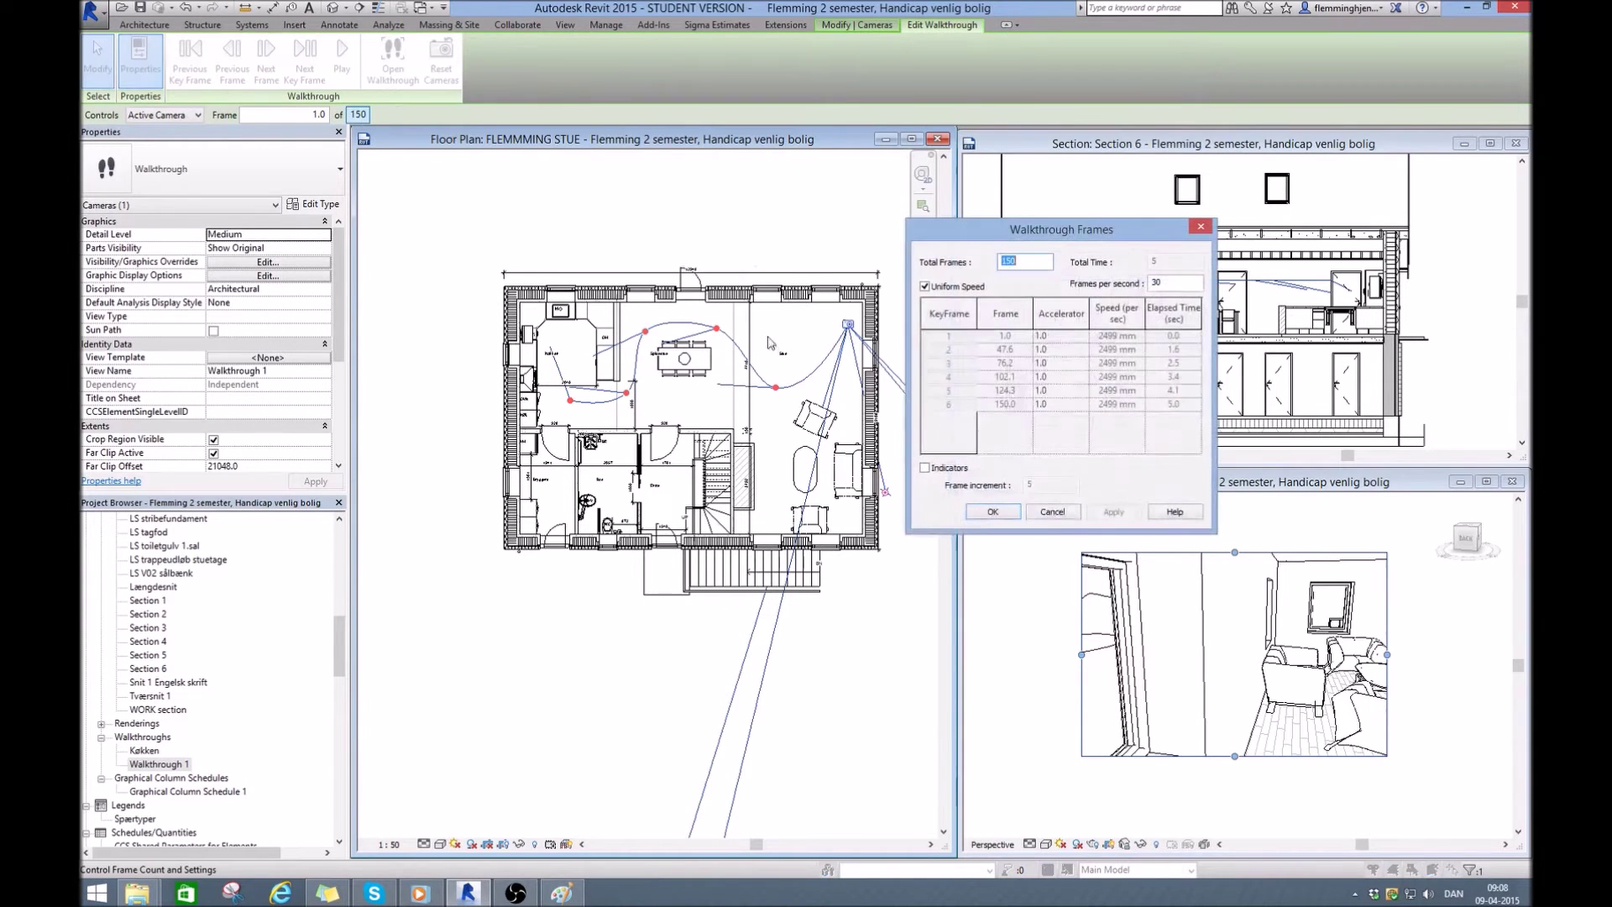
- Turn off Uniform Speed and give key frame 2 an accelerator of 0.2, then confirm
left_click_drag(981, 244, 976, 271)
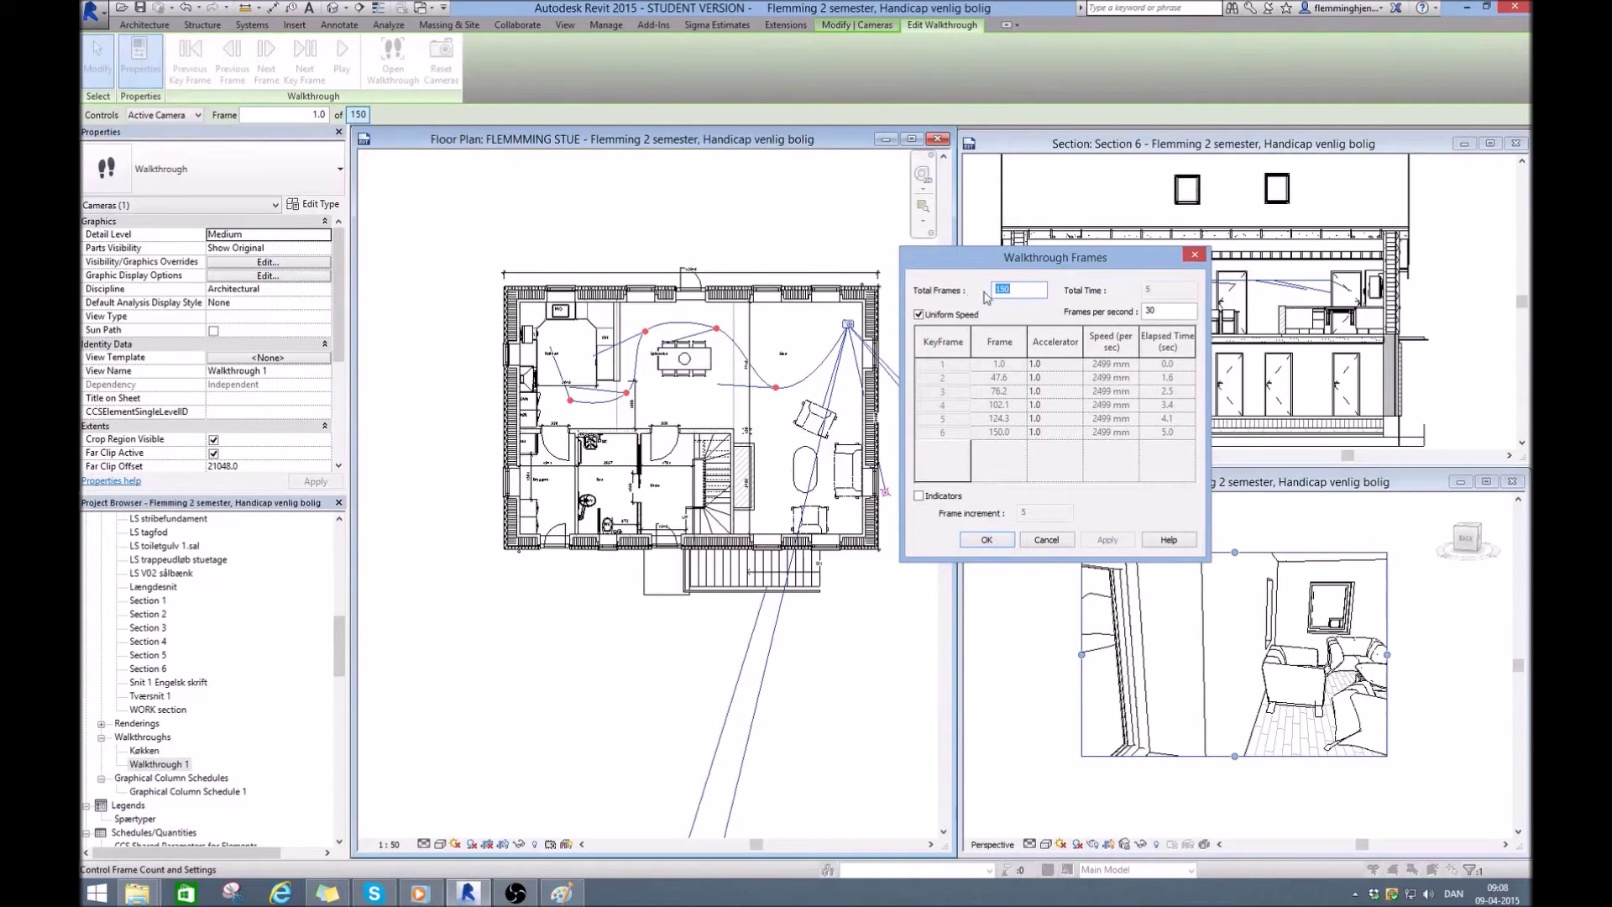
left_click(918, 315)
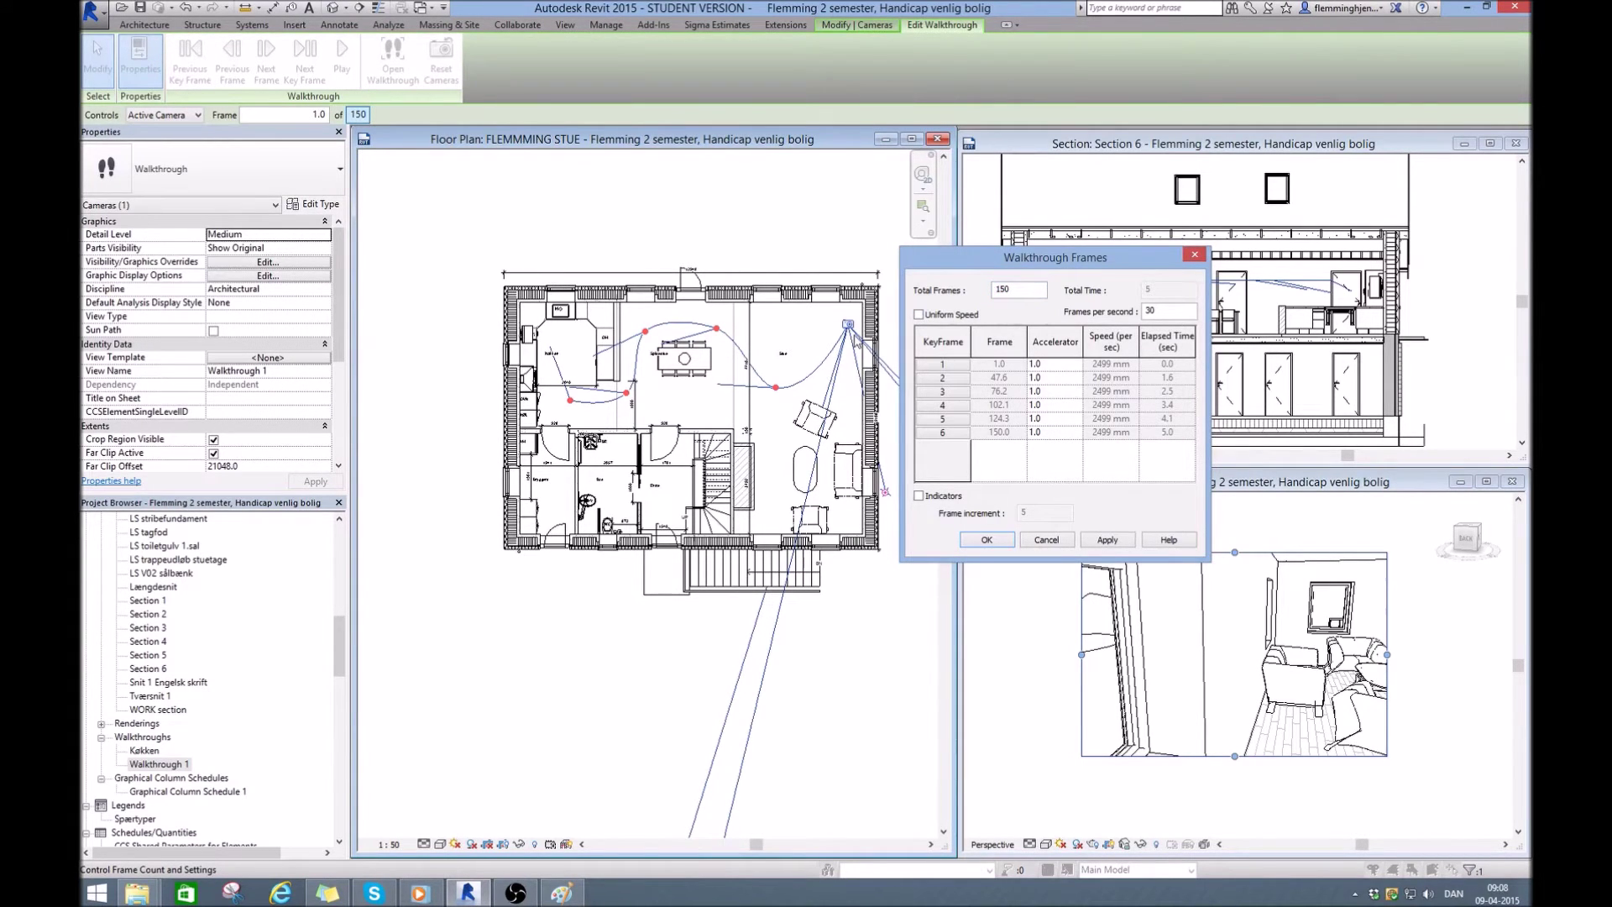
left_click(1049, 365)
type("0.2")
left_click(1034, 377)
left_click(1044, 364)
left_click(989, 541)
left_click(984, 541)
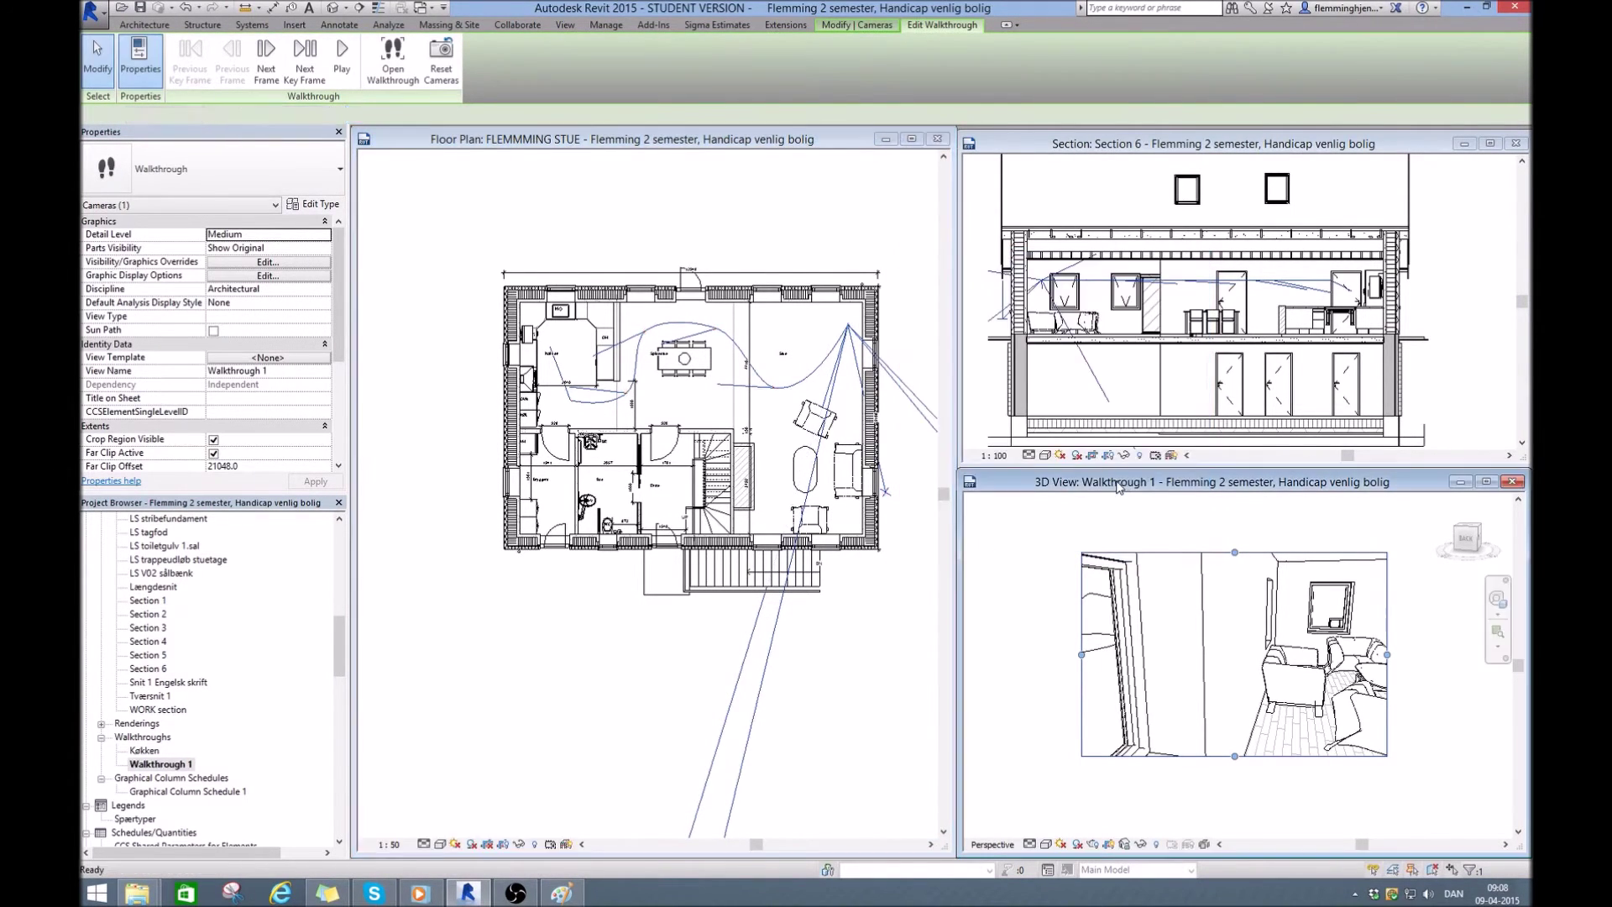
- Preview the slowed walkthrough, stop playback, and open the Walkthrough Frames settings
left_click(344, 59)
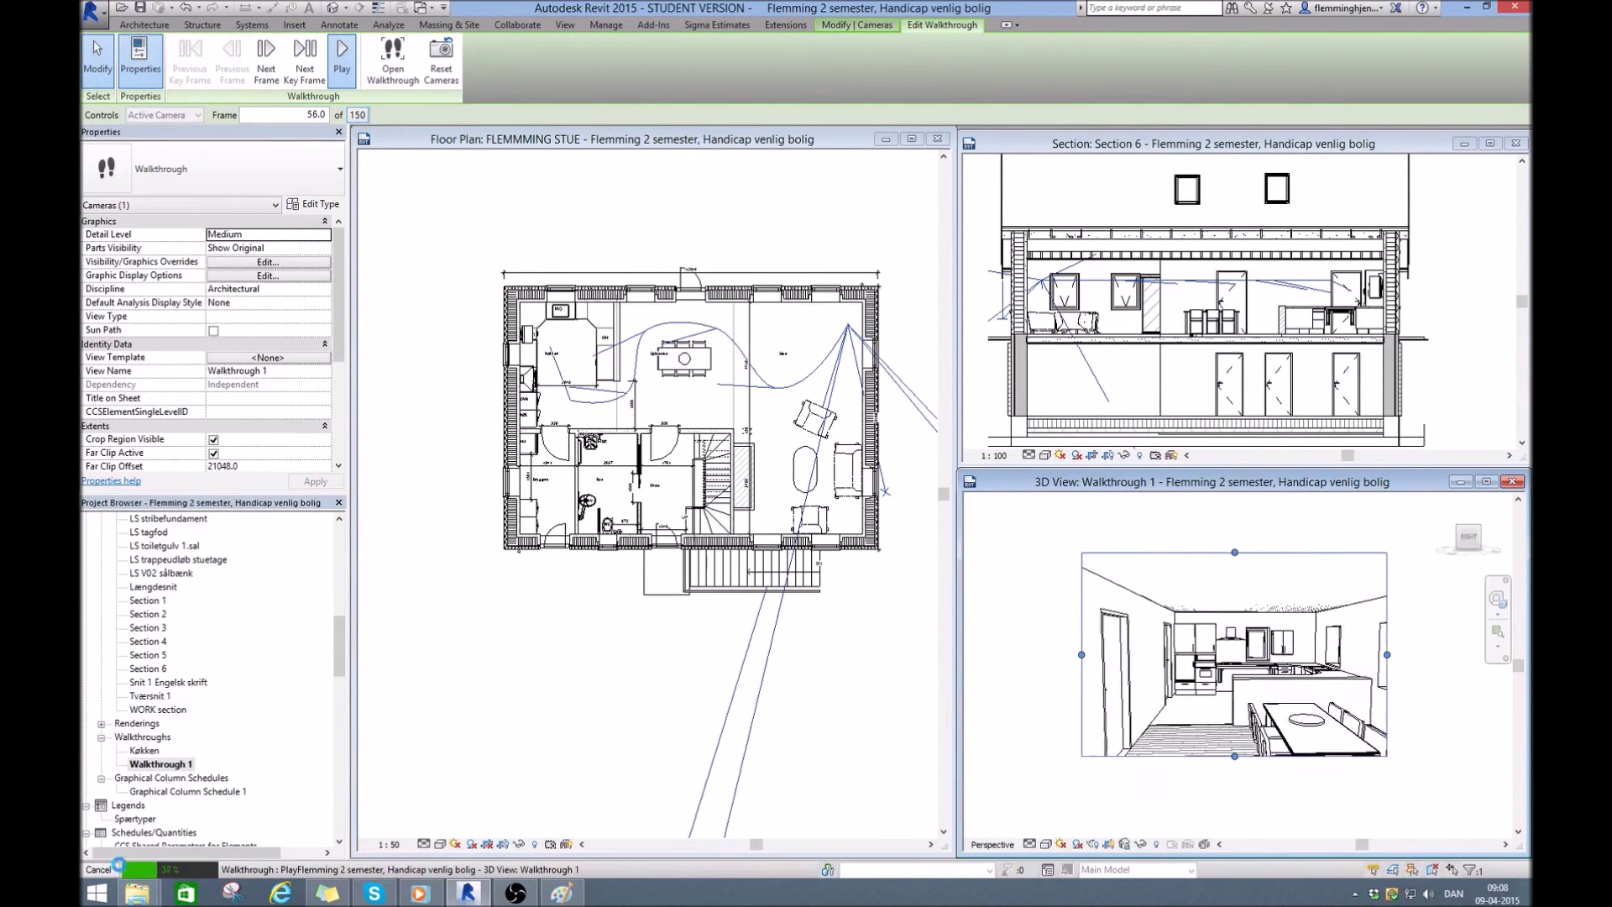
key("Escape")
left_click(841, 465)
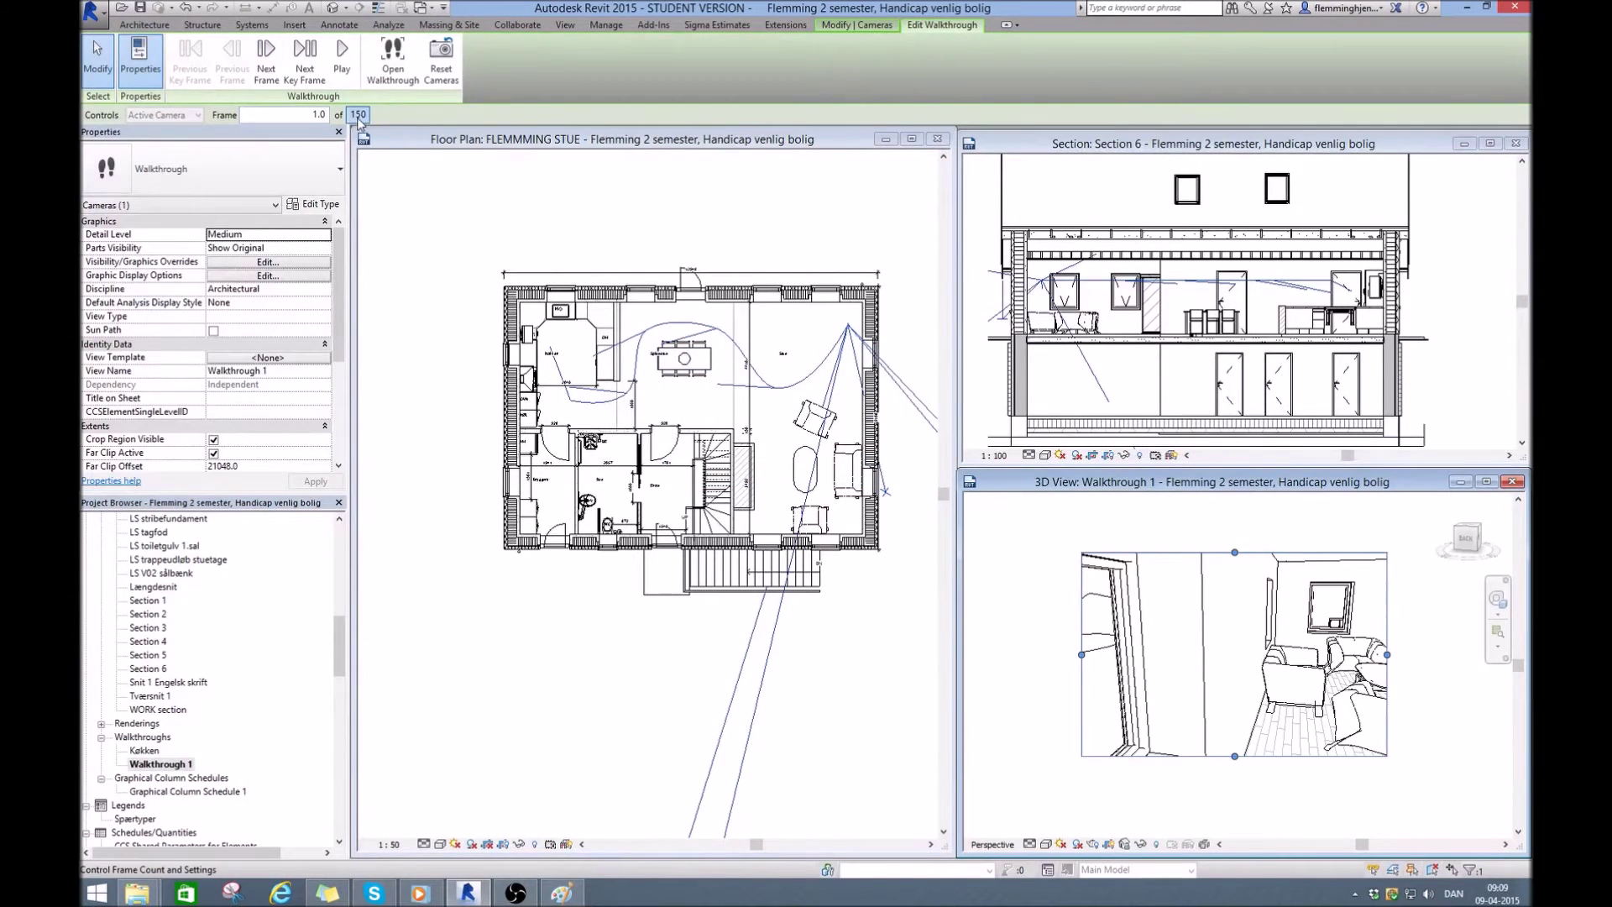
left_click(357, 114)
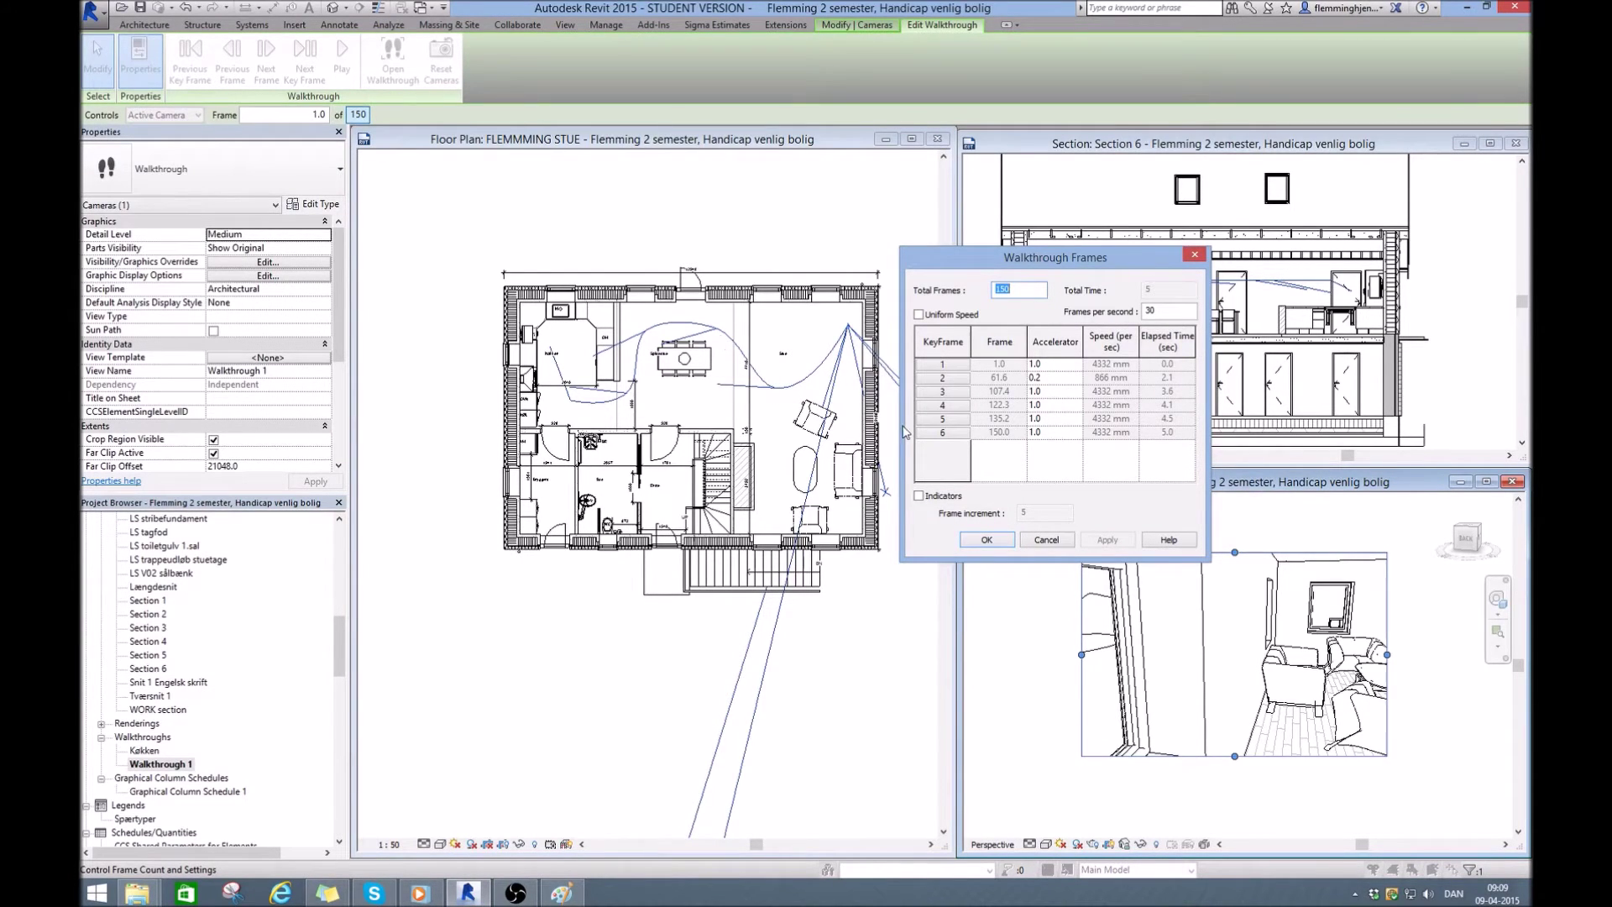
- Set keyframe 2's accelerator to 1.0 and keyframe 1's to 0.2, then preview the walkthrough
left_click(1039, 377)
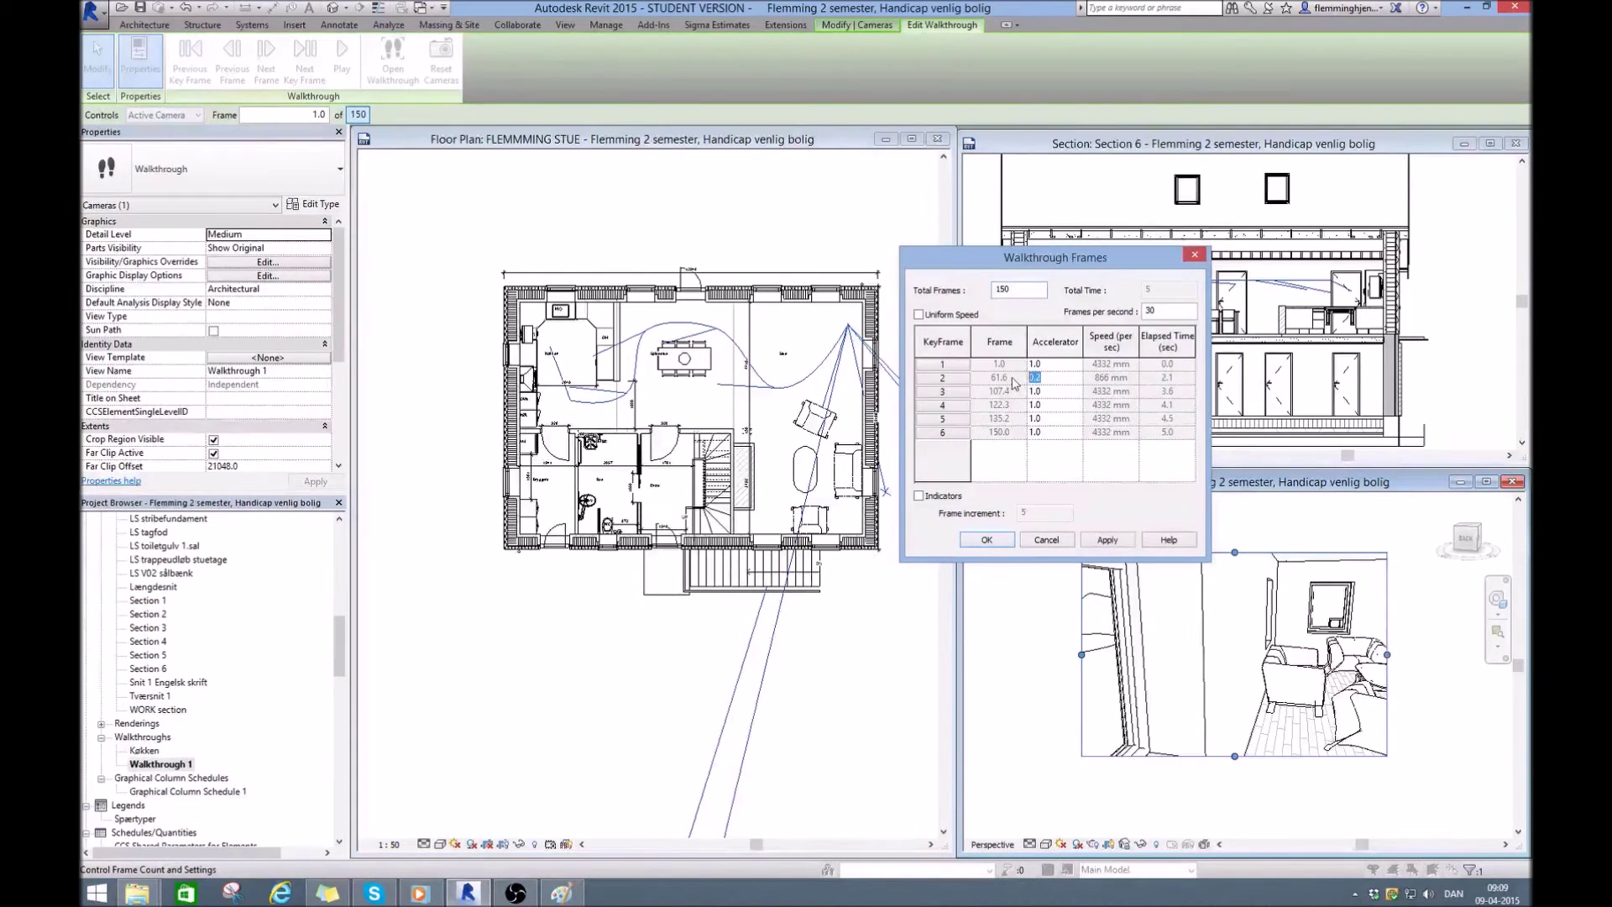
type("1")
left_click(1021, 367)
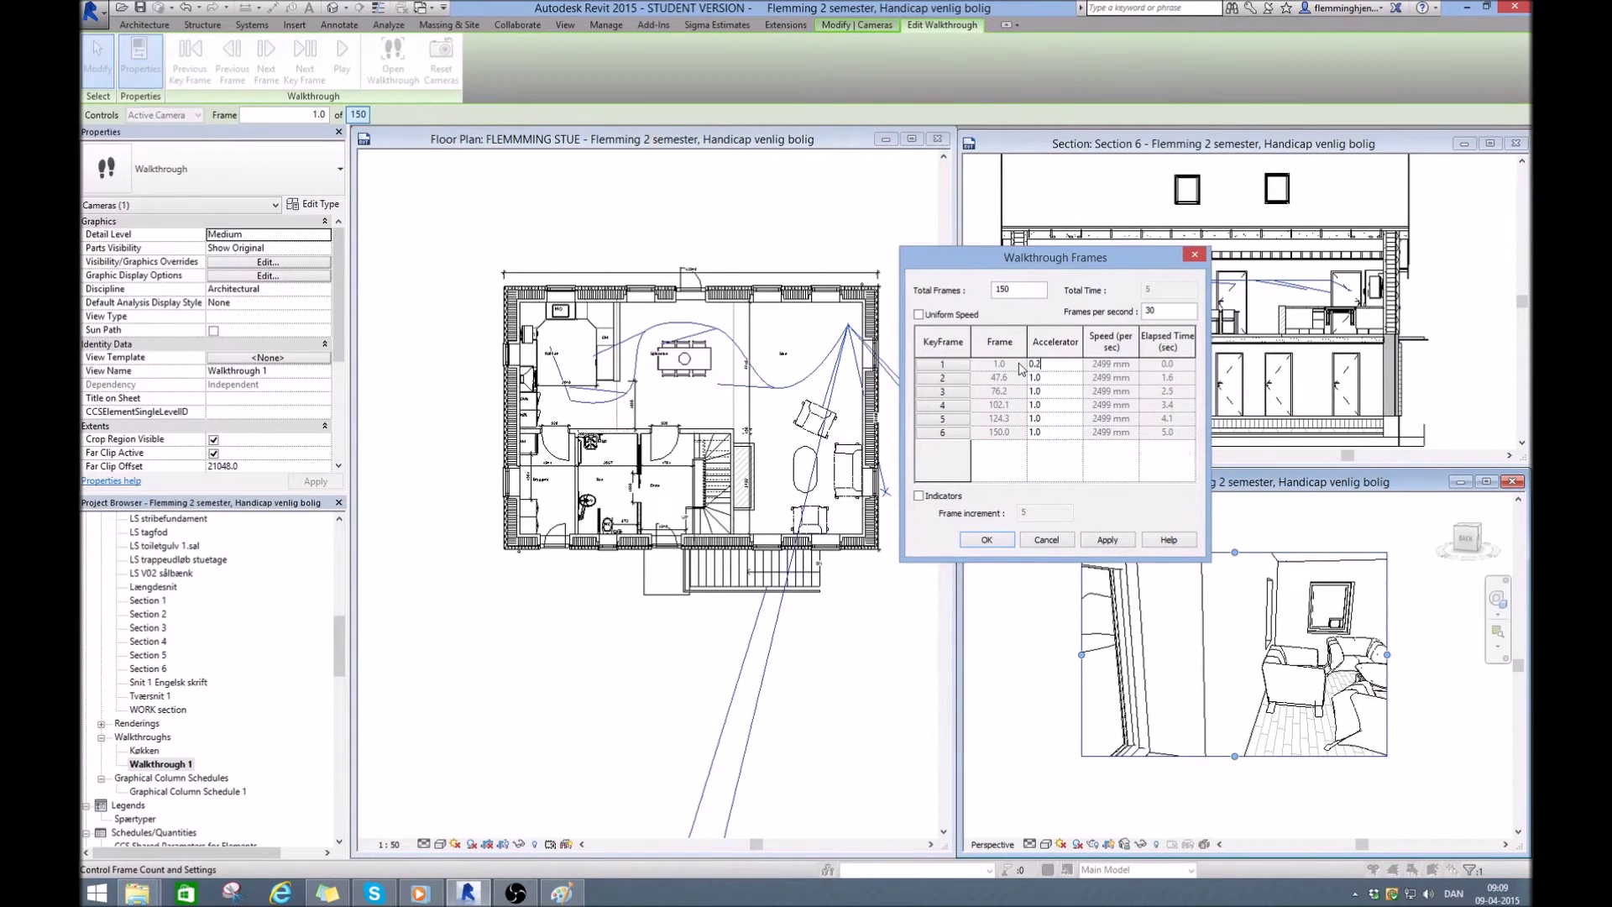
type("0.2")
left_click(1054, 432)
left_click(995, 544)
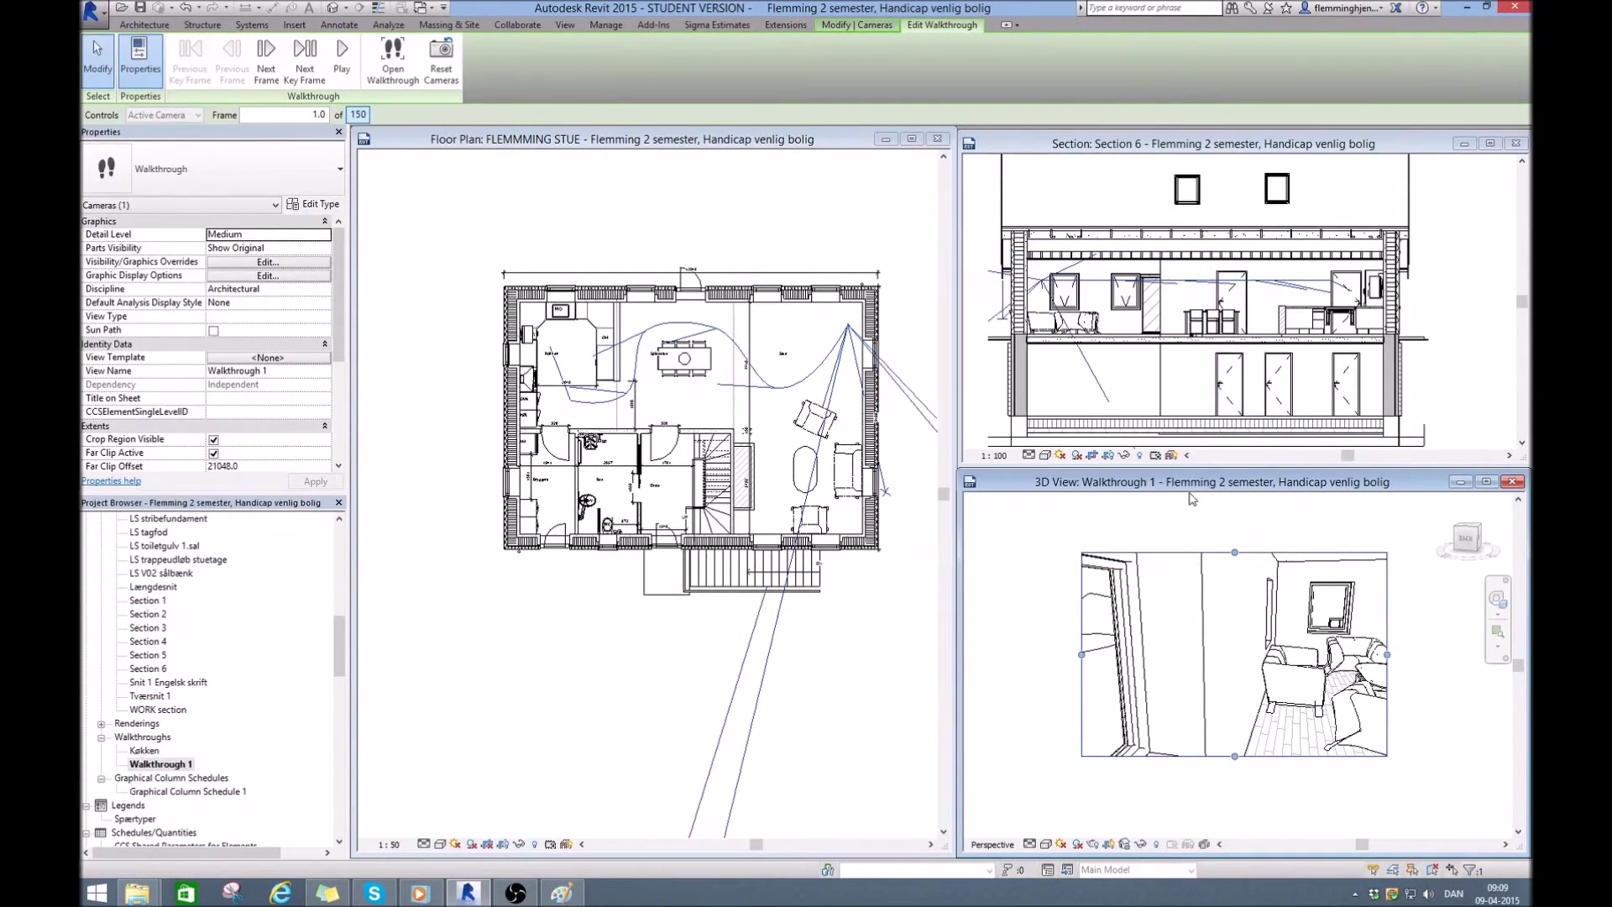
left_click(341, 59)
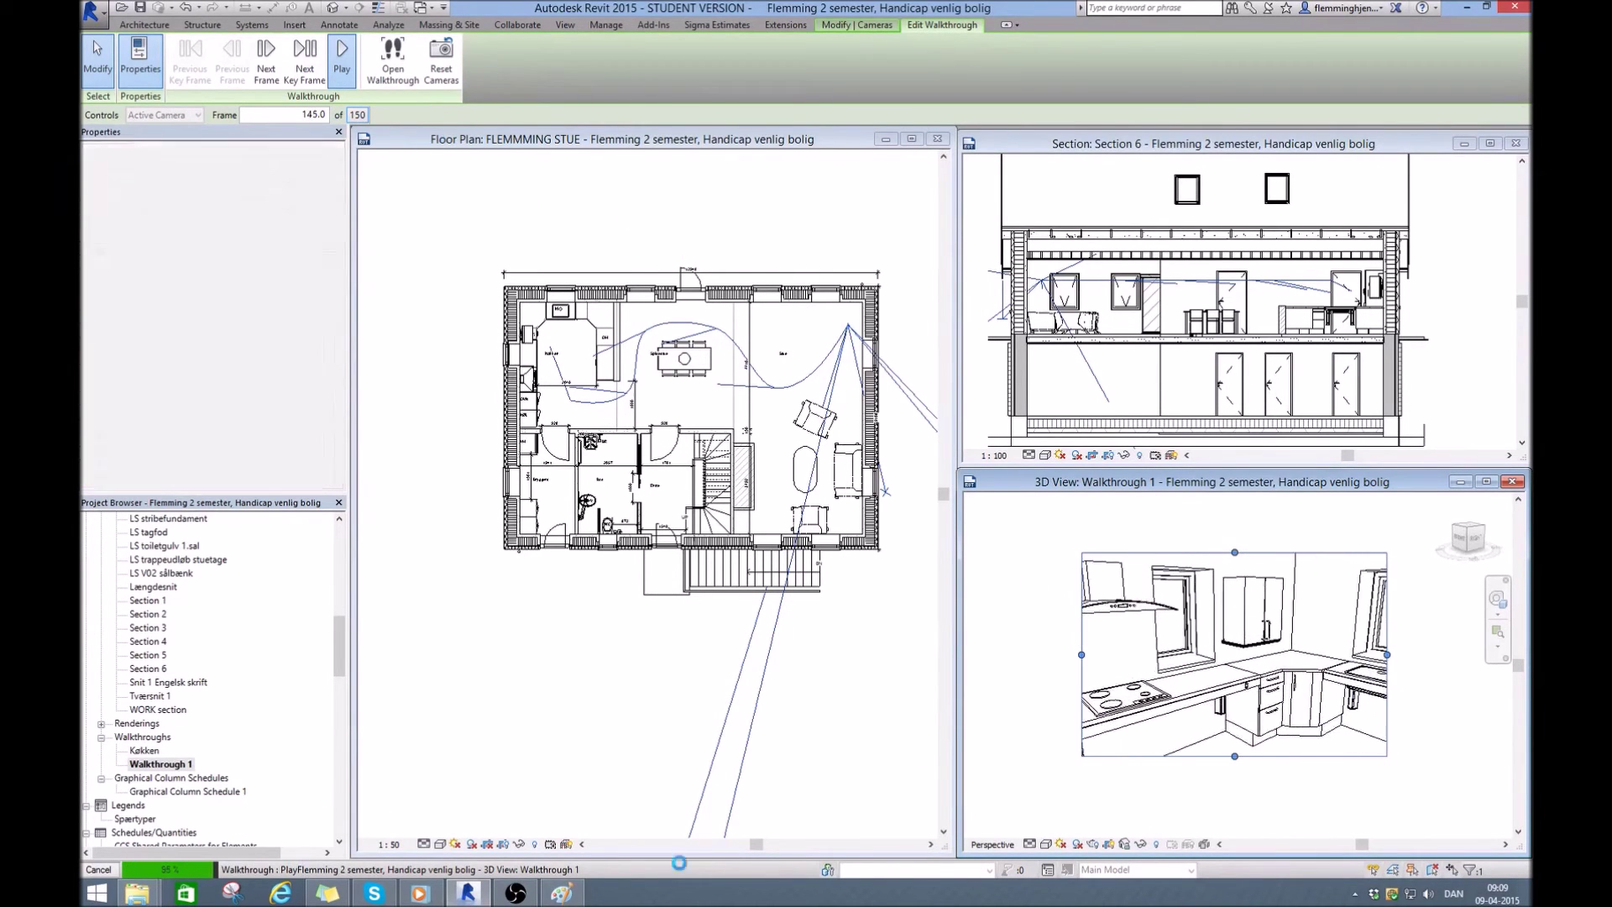
- Change the walkthrough's Total Frames to 300 in the Walkthrough Frames settings
left_click(358, 115)
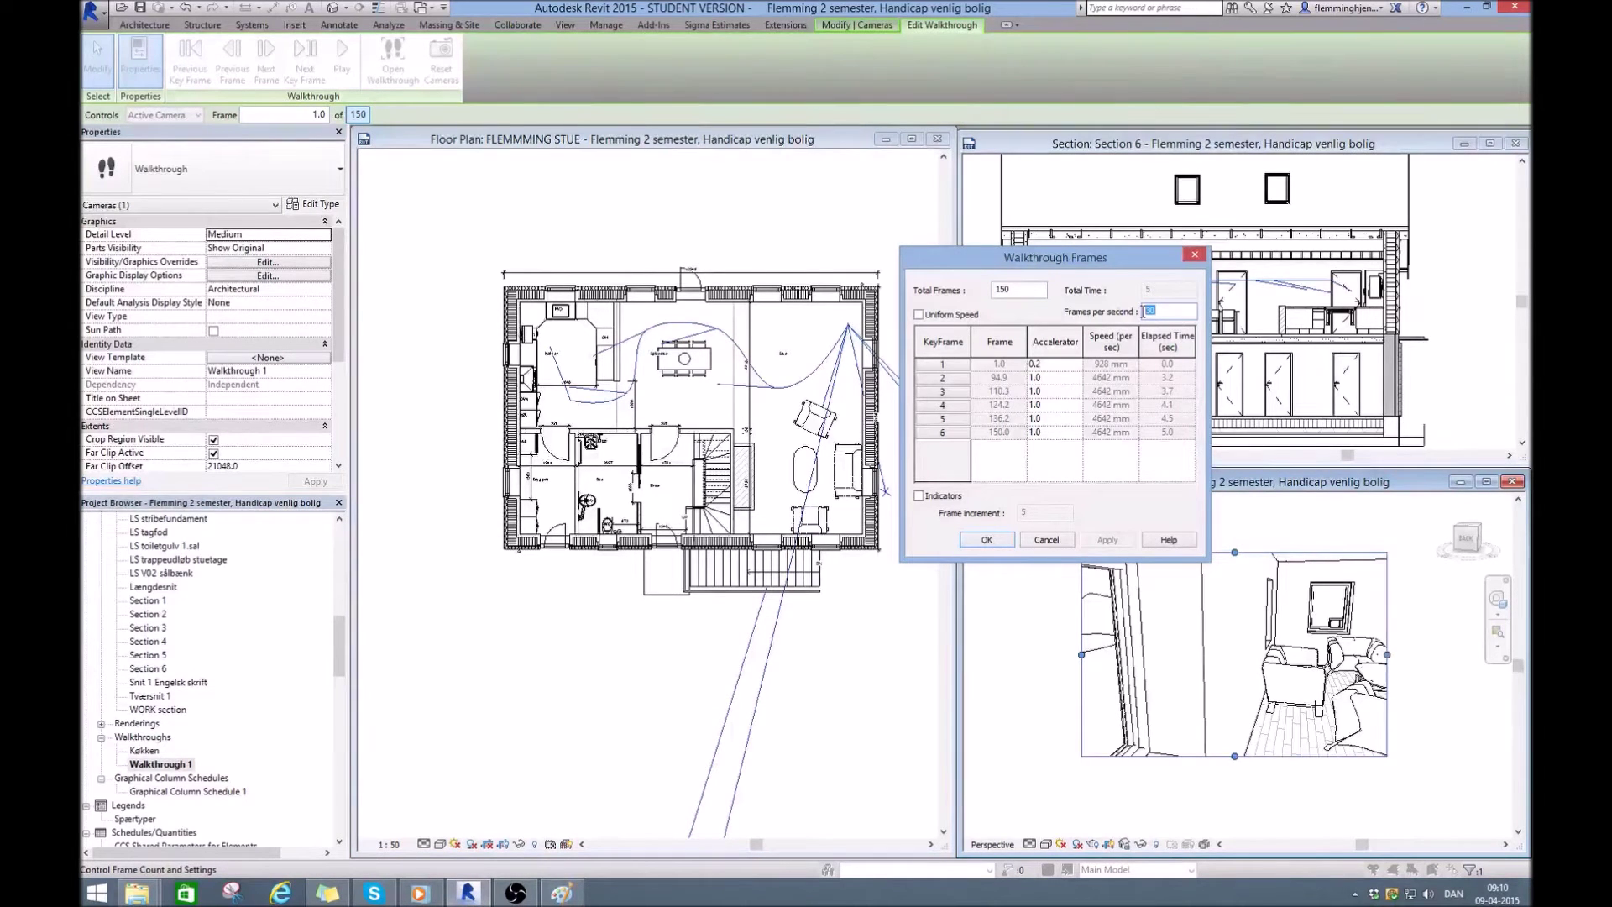
left_click_drag(1029, 289, 956, 295)
type("00")
left_click(1049, 364)
- Apply the 300-frame, 10-second walkthrough length
left_click(1049, 364)
left_click(999, 543)
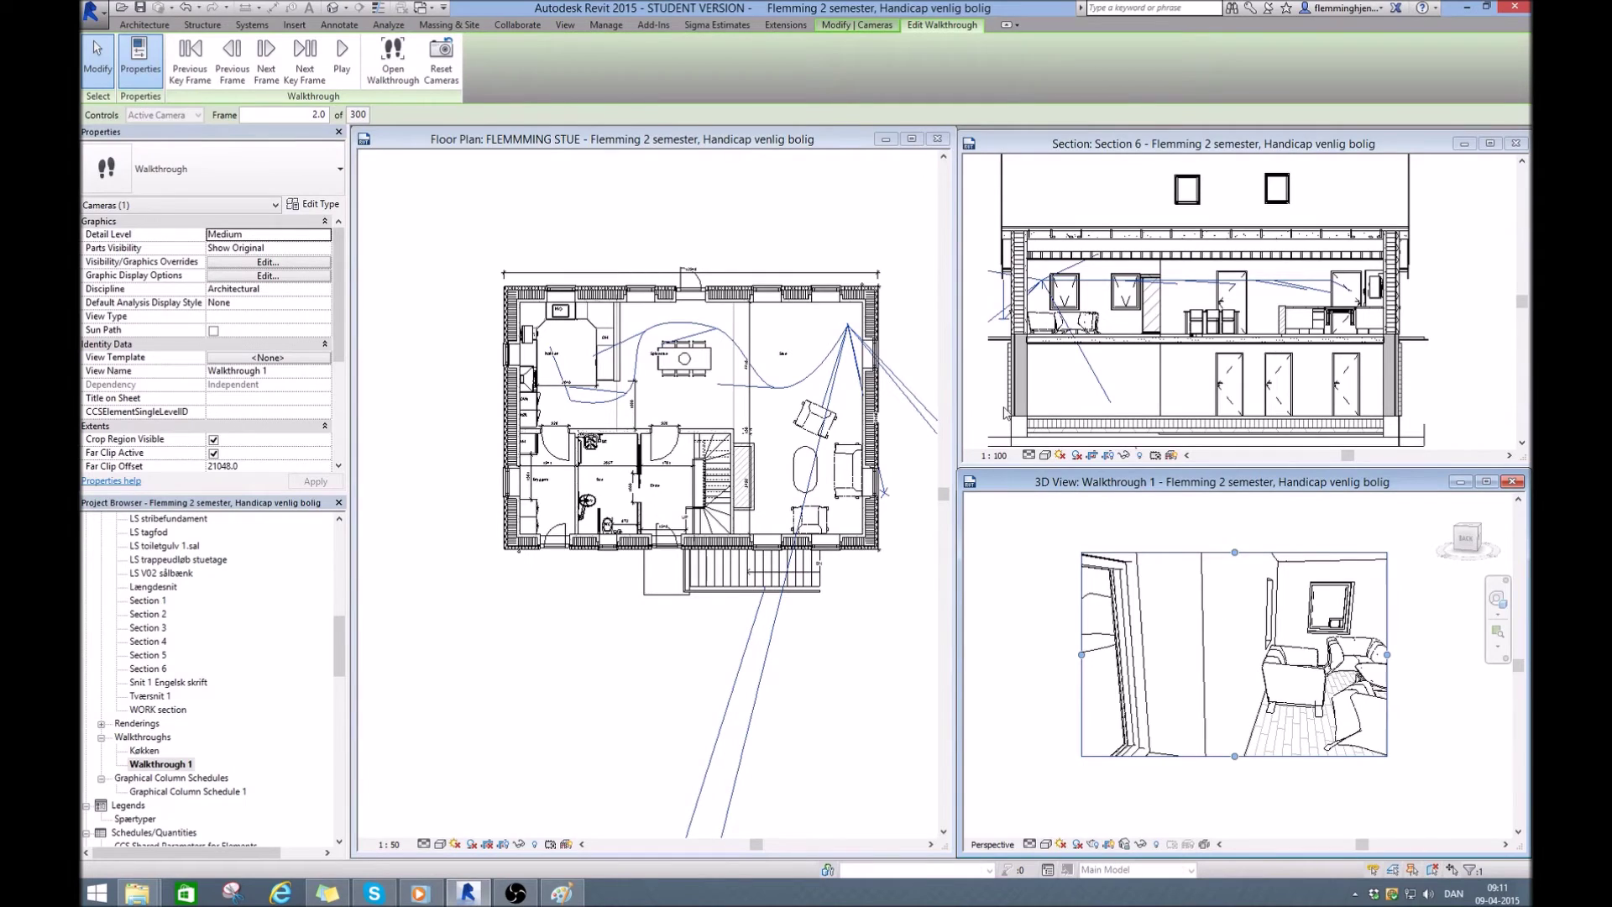
left_click(1046, 844)
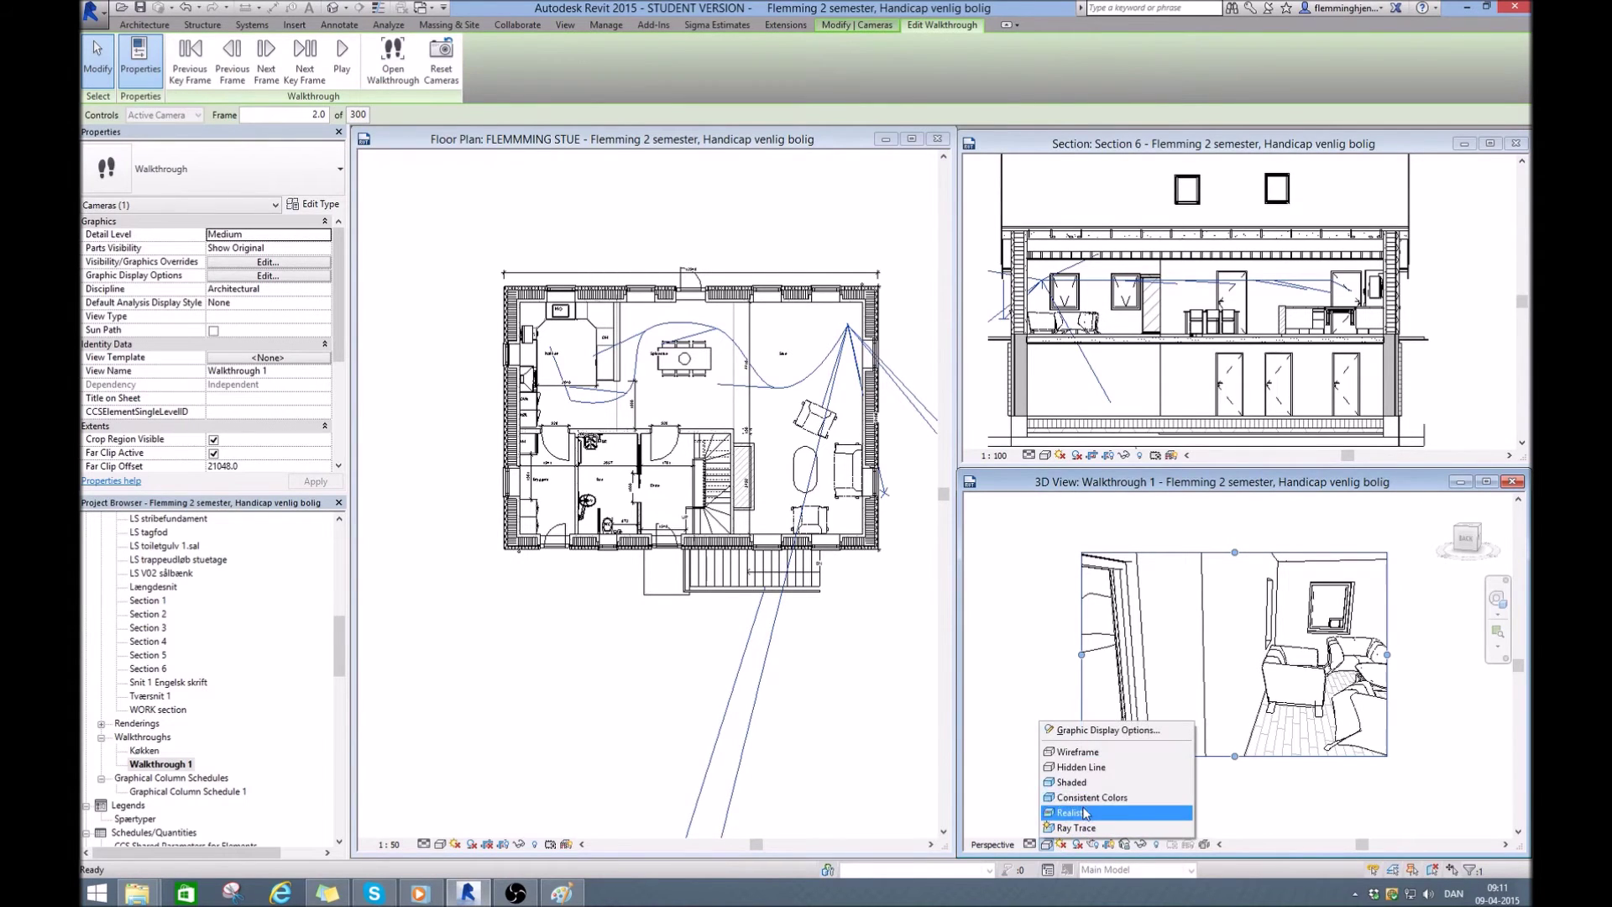
left_click(1083, 813)
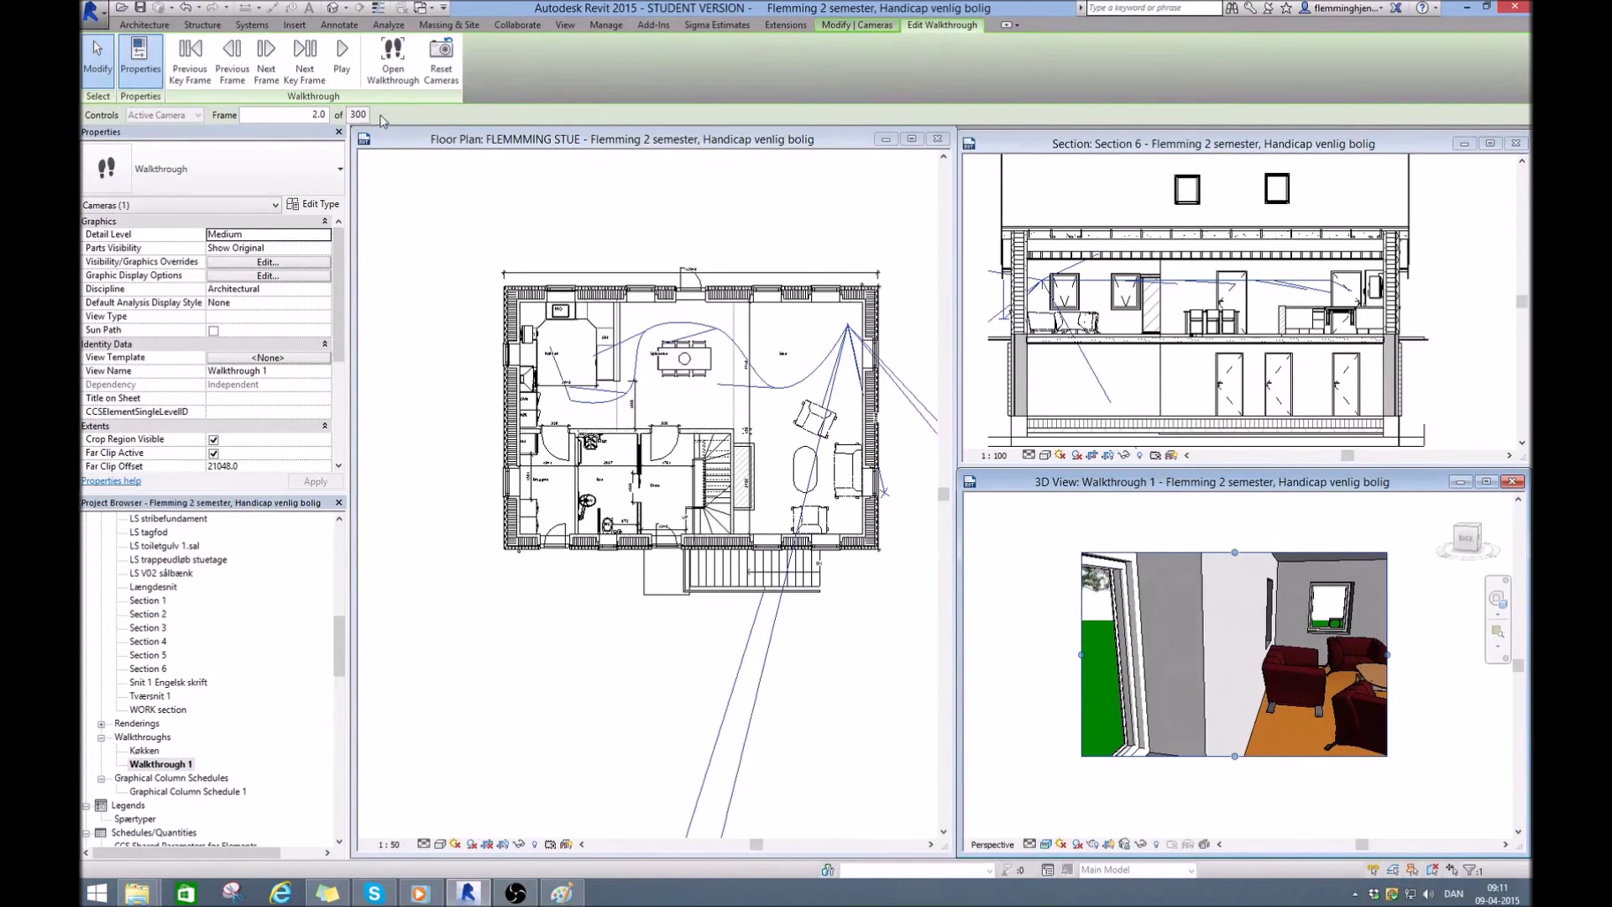
left_click(342, 57)
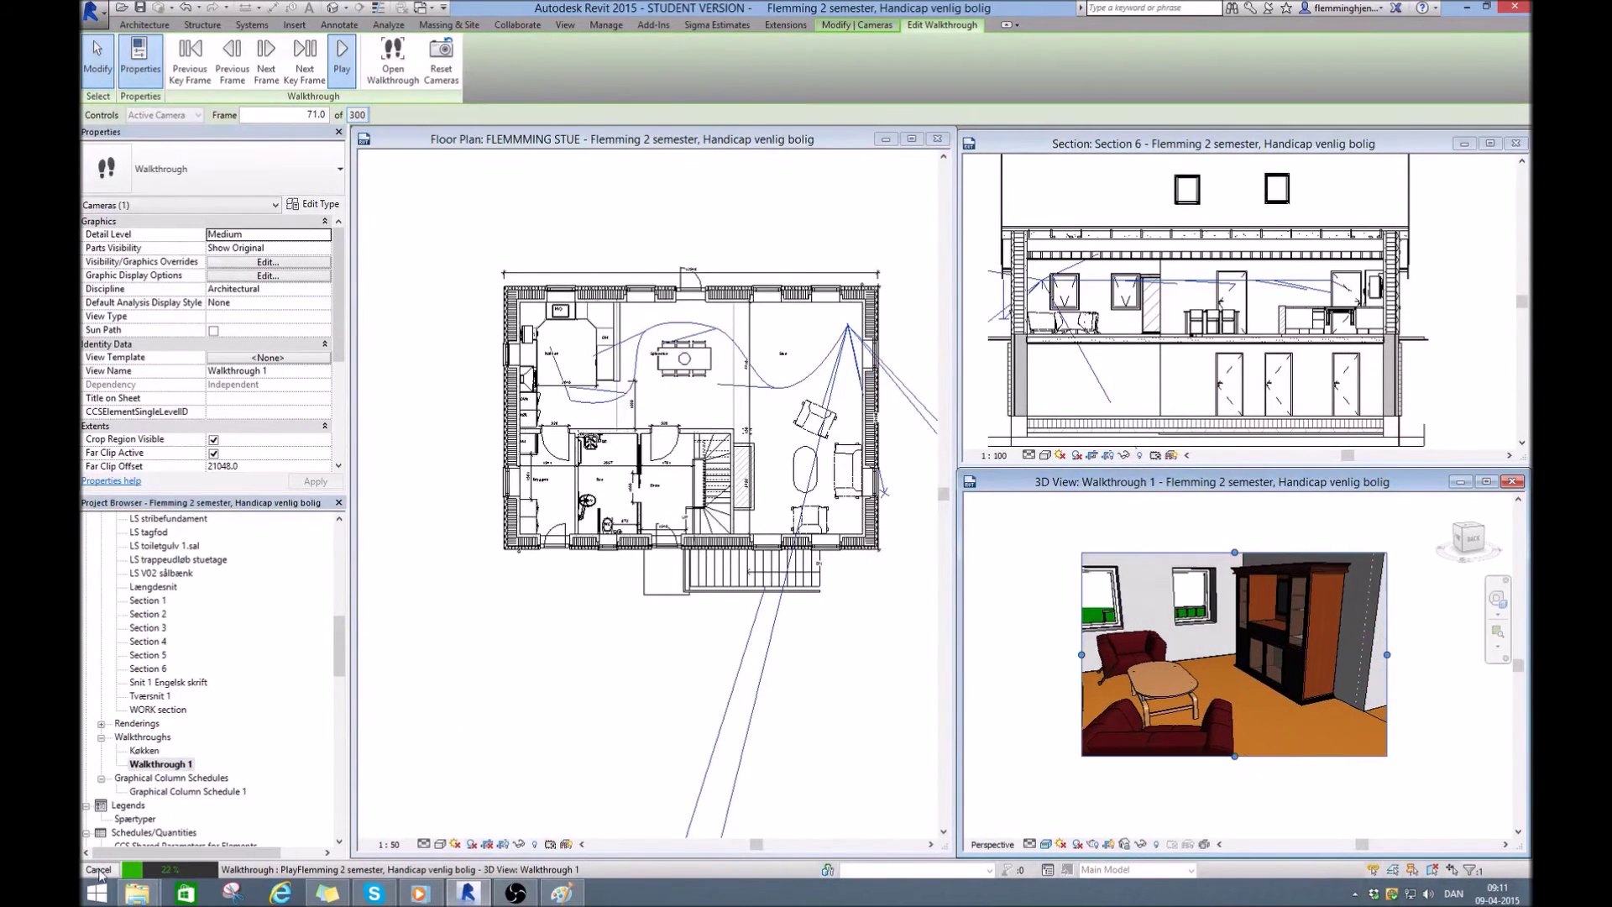
key("Escape")
left_click(848, 463)
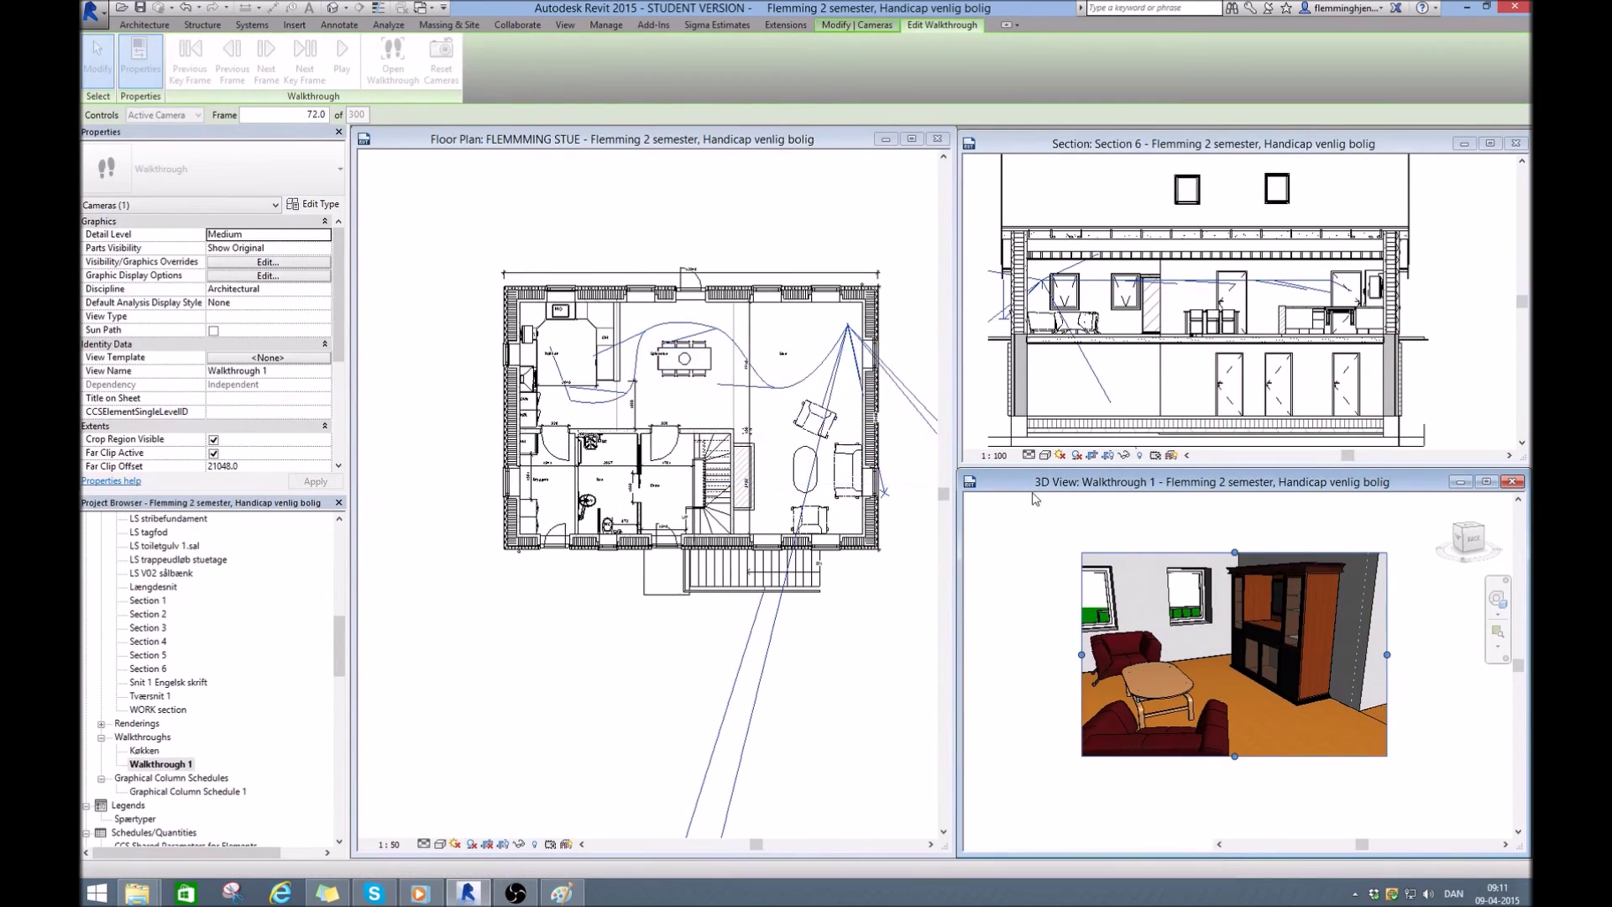
left_click(1046, 843)
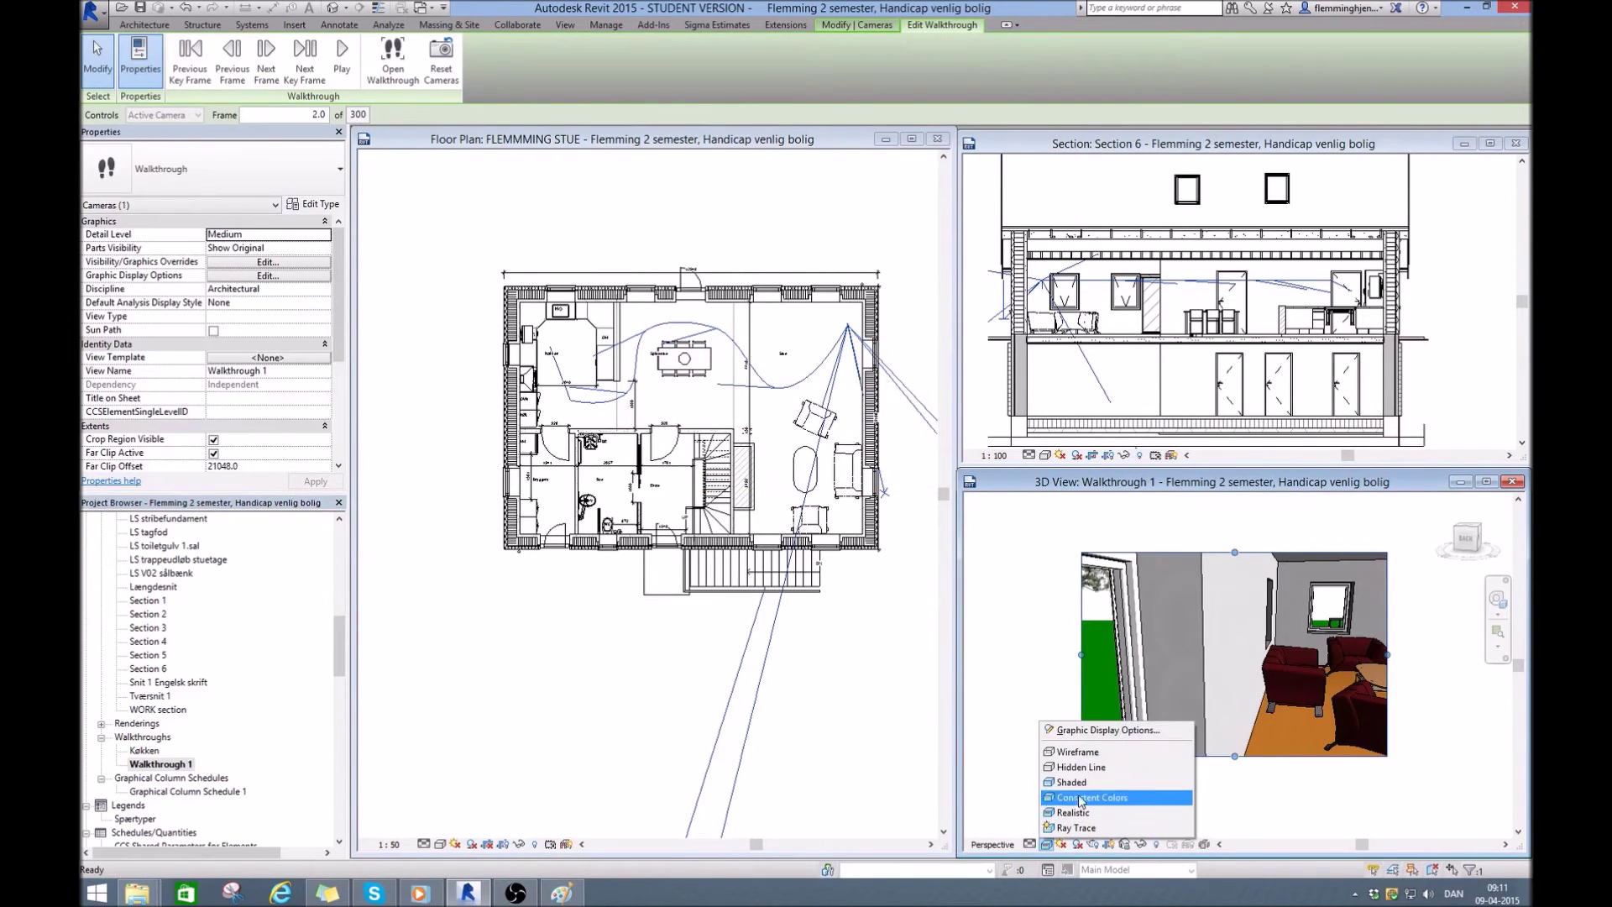
left_click(1080, 767)
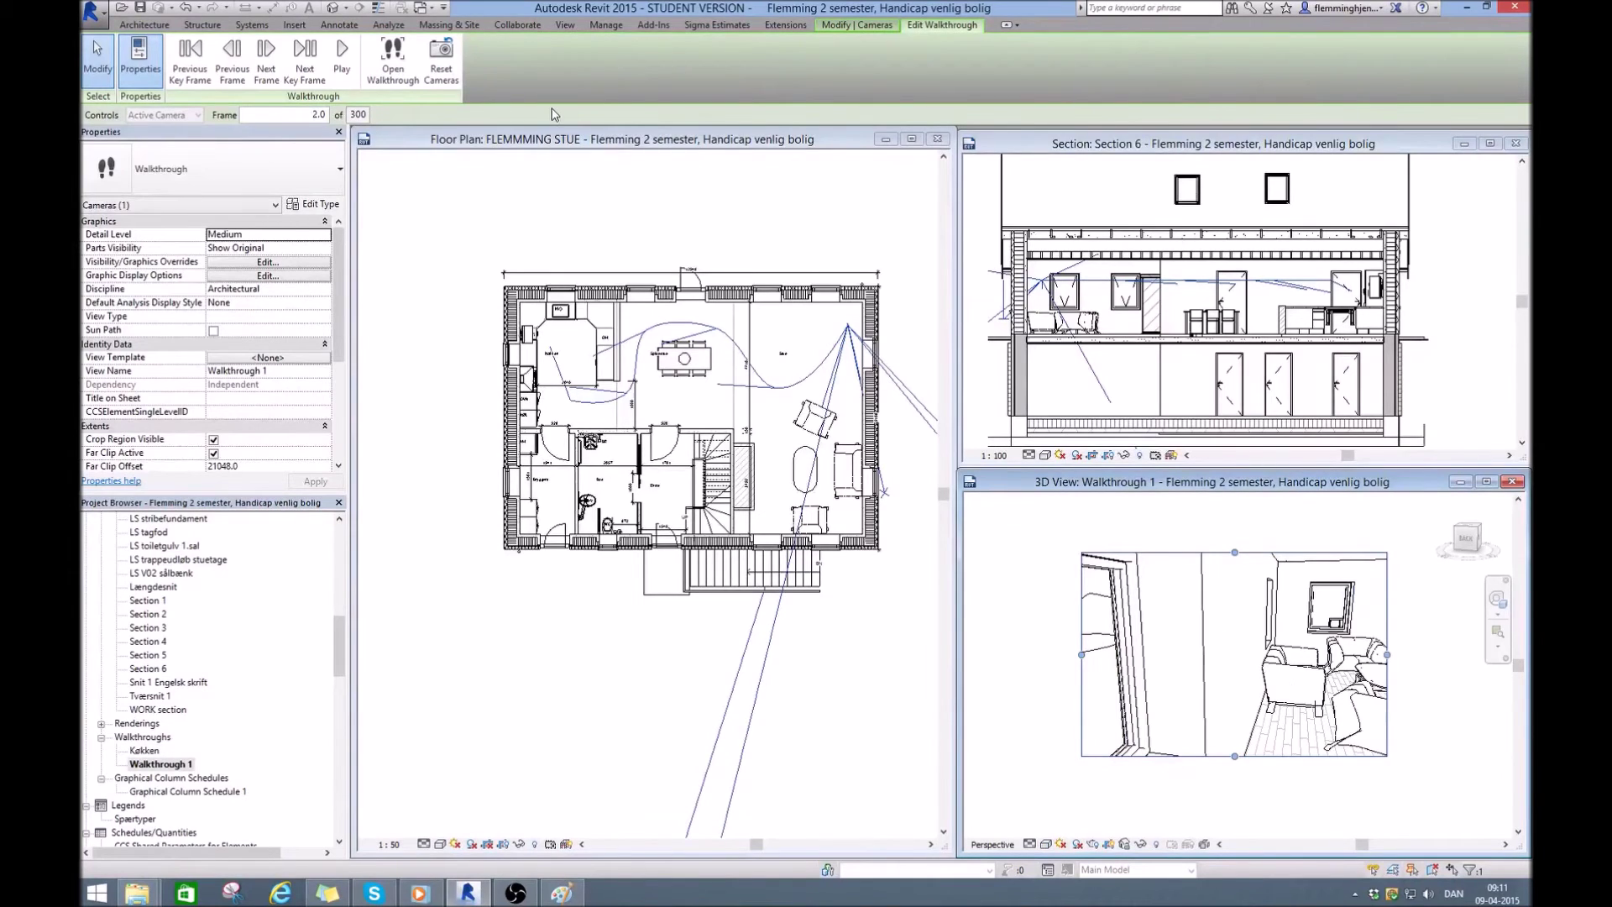
left_click(807, 152)
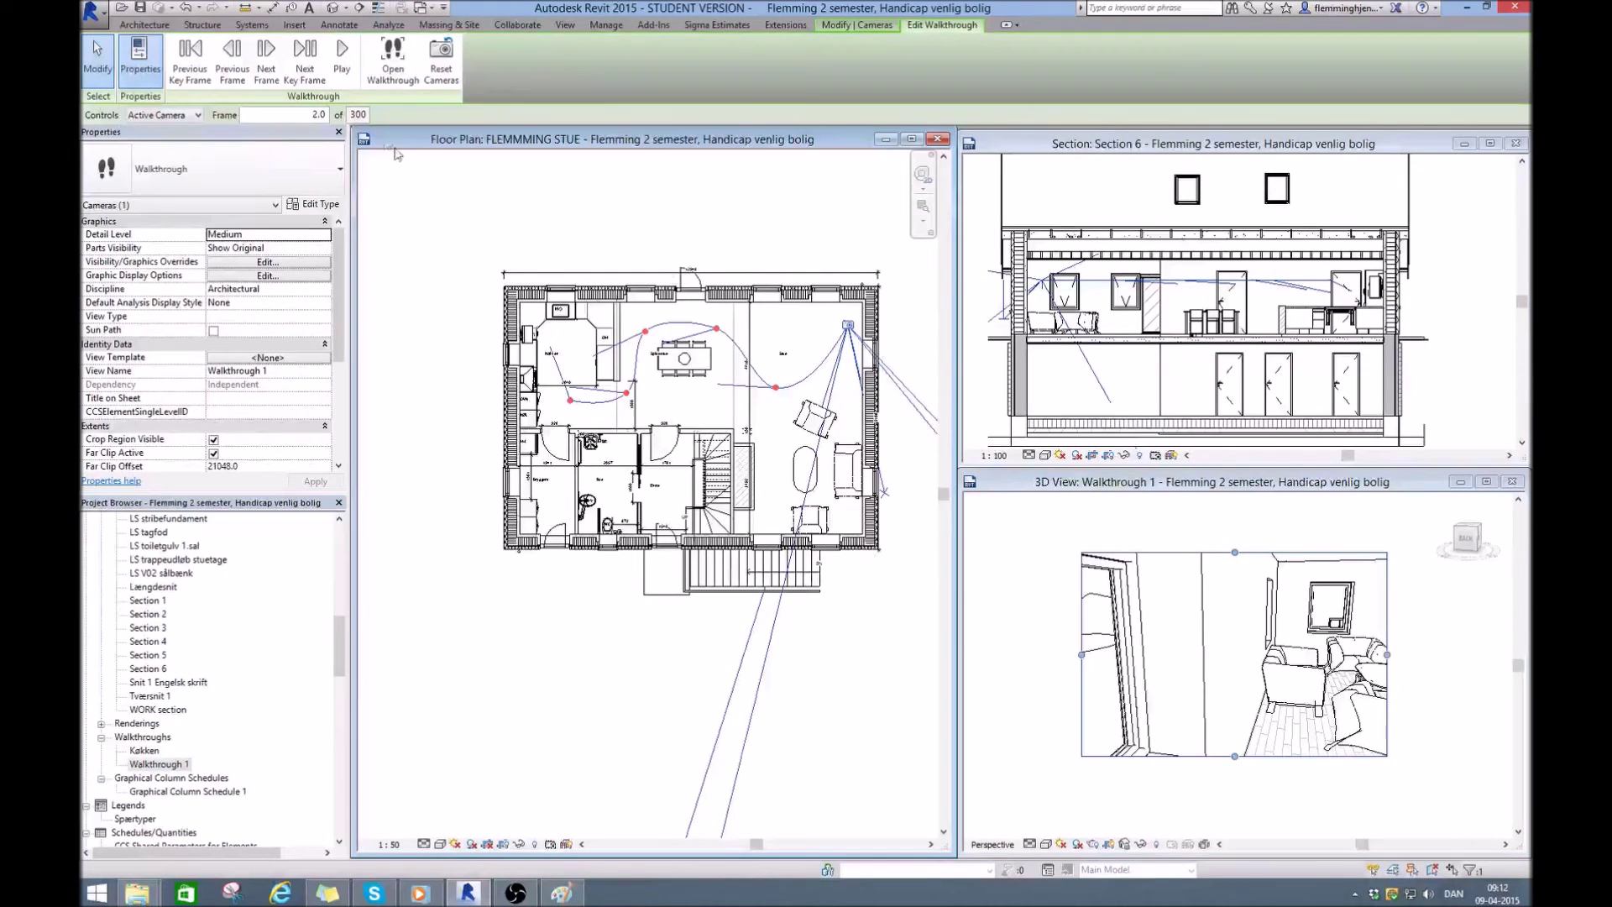
- Attempt a walkthrough export from the application menu's Images and Animations export
left_click(92, 13)
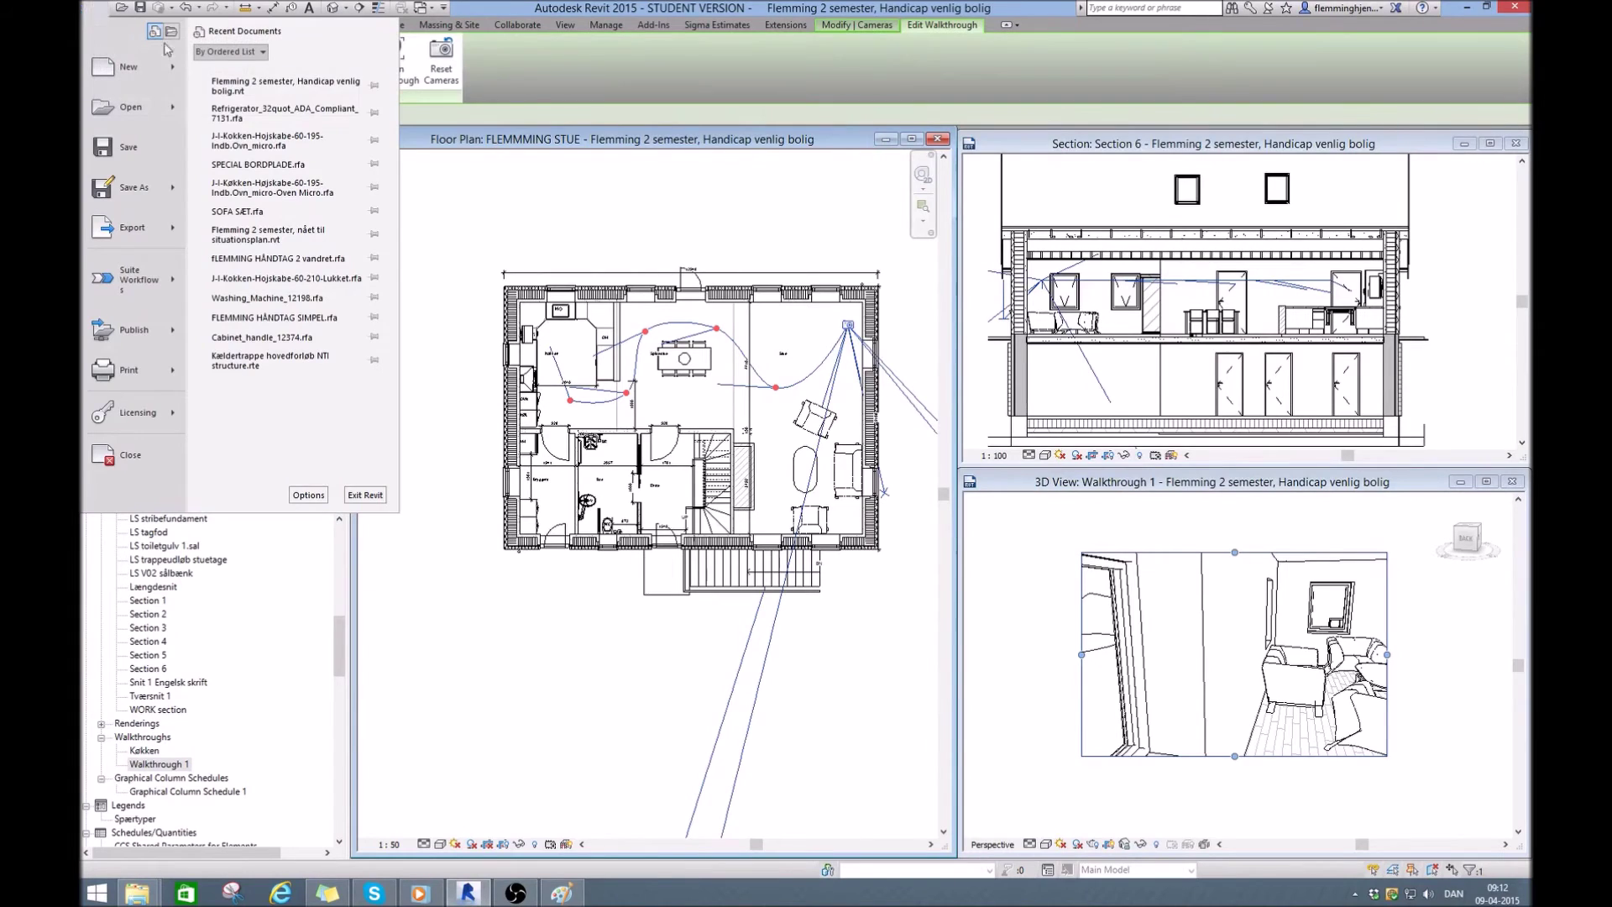
left_click(95, 14)
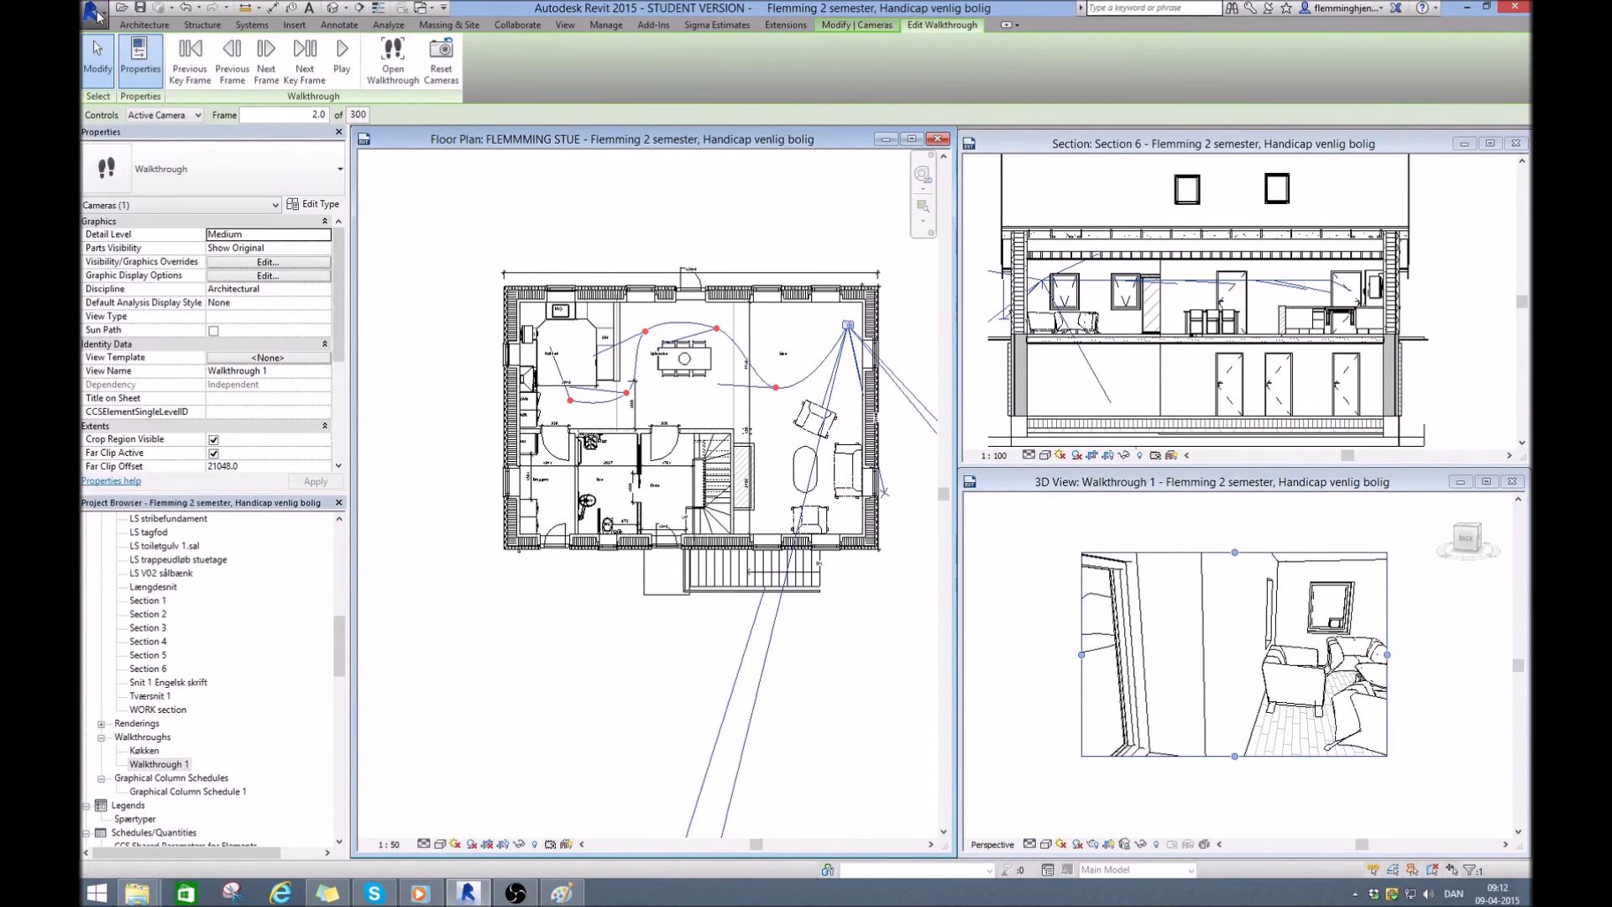
left_click(94, 14)
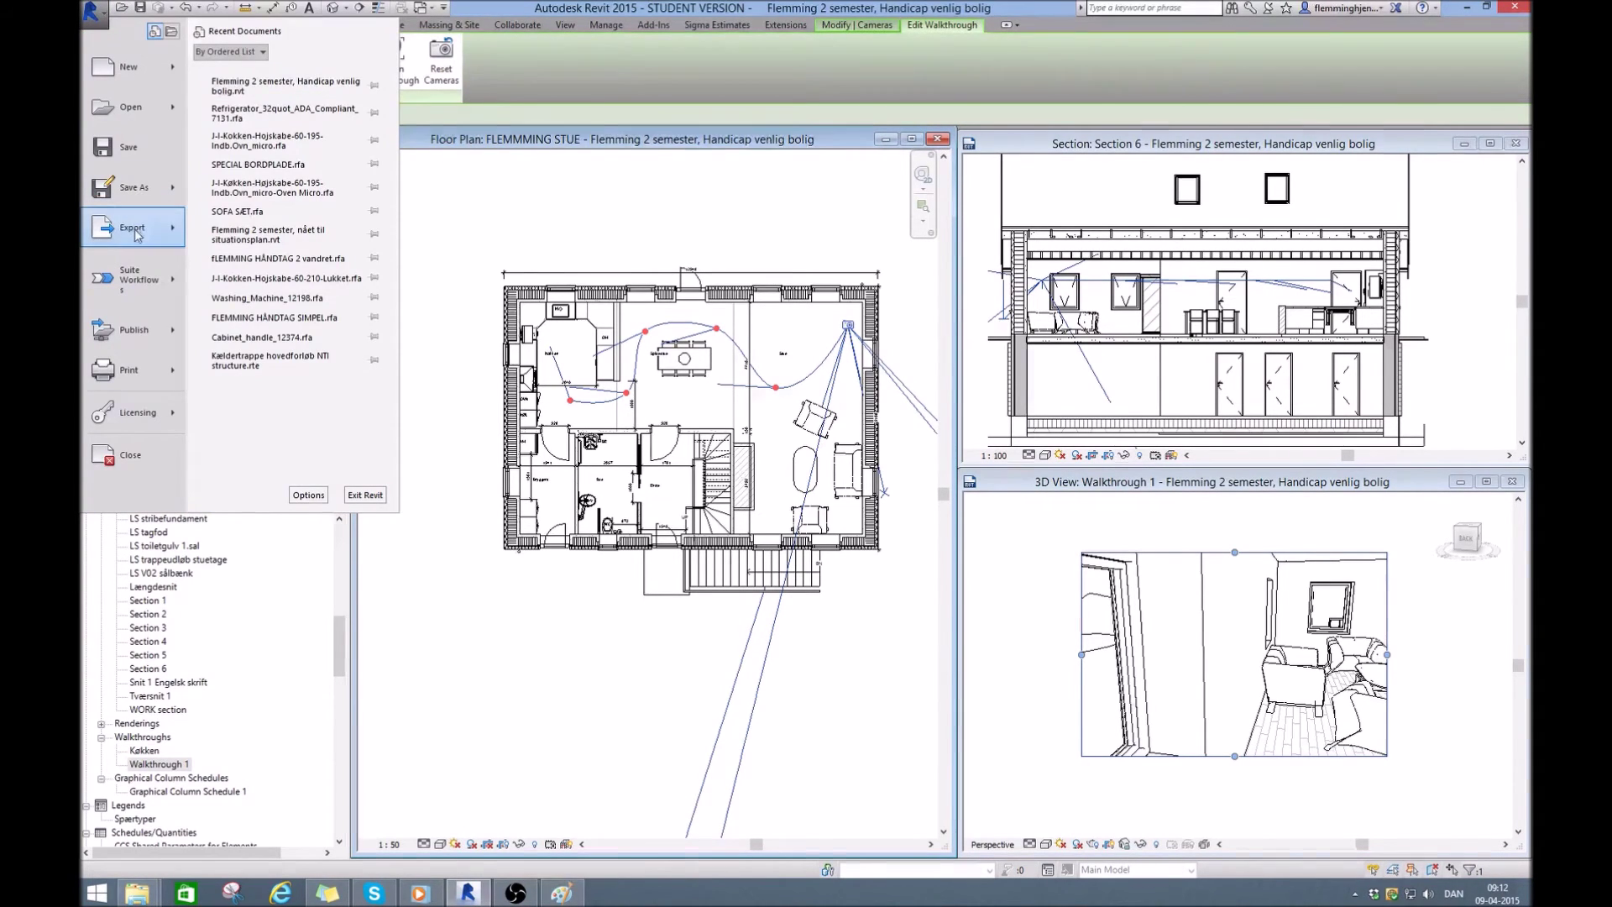
mouse_move(141, 233)
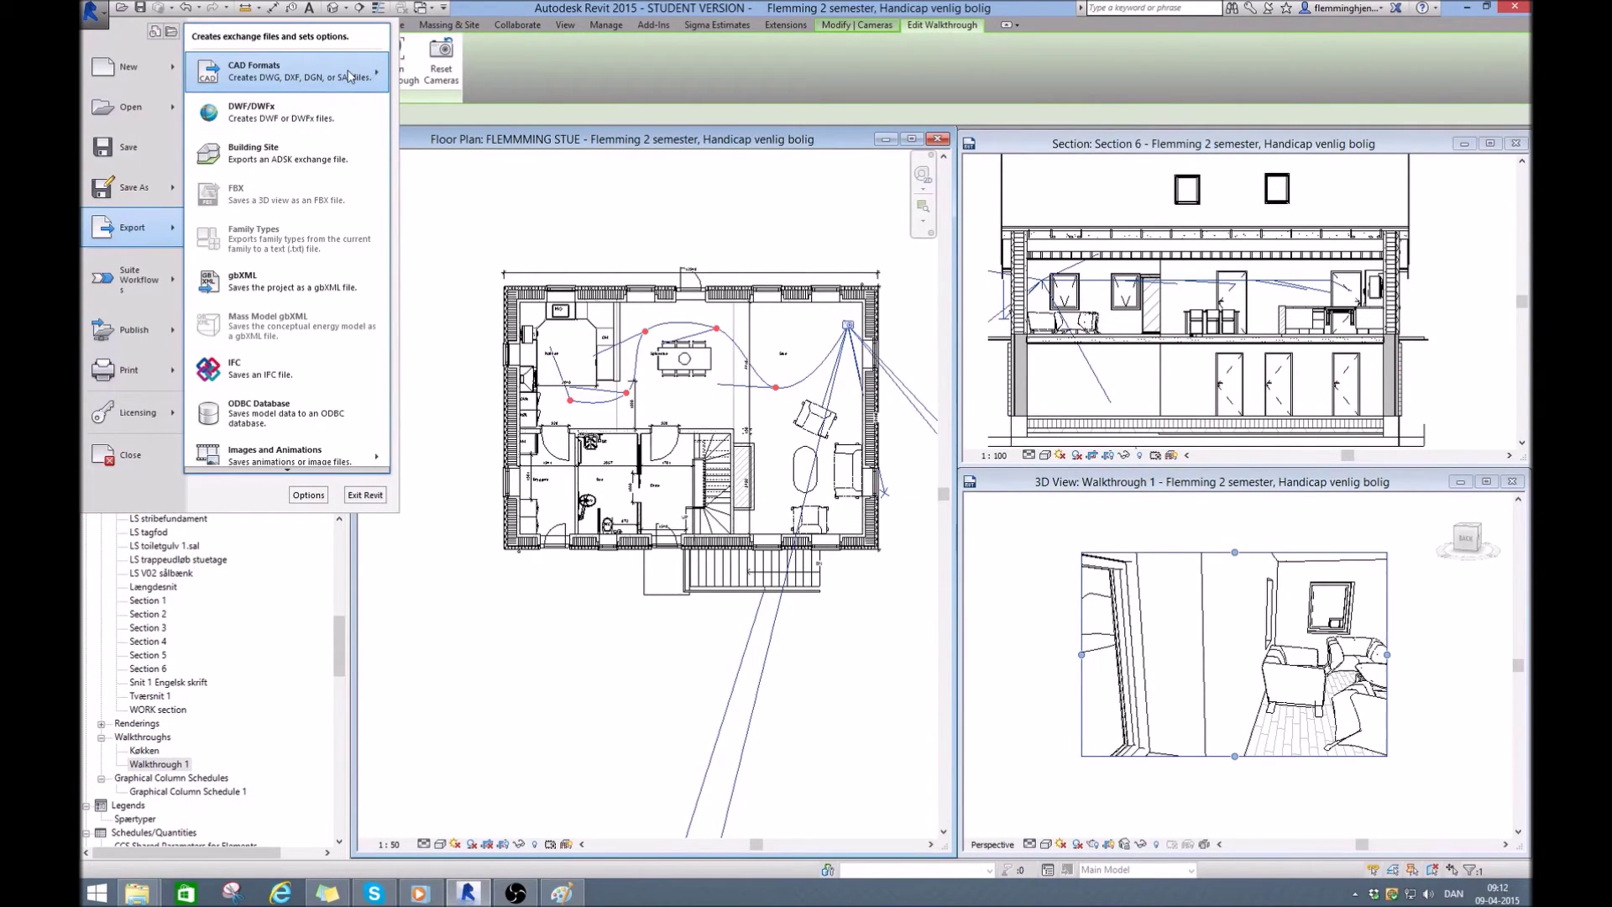
mouse_move(274, 436)
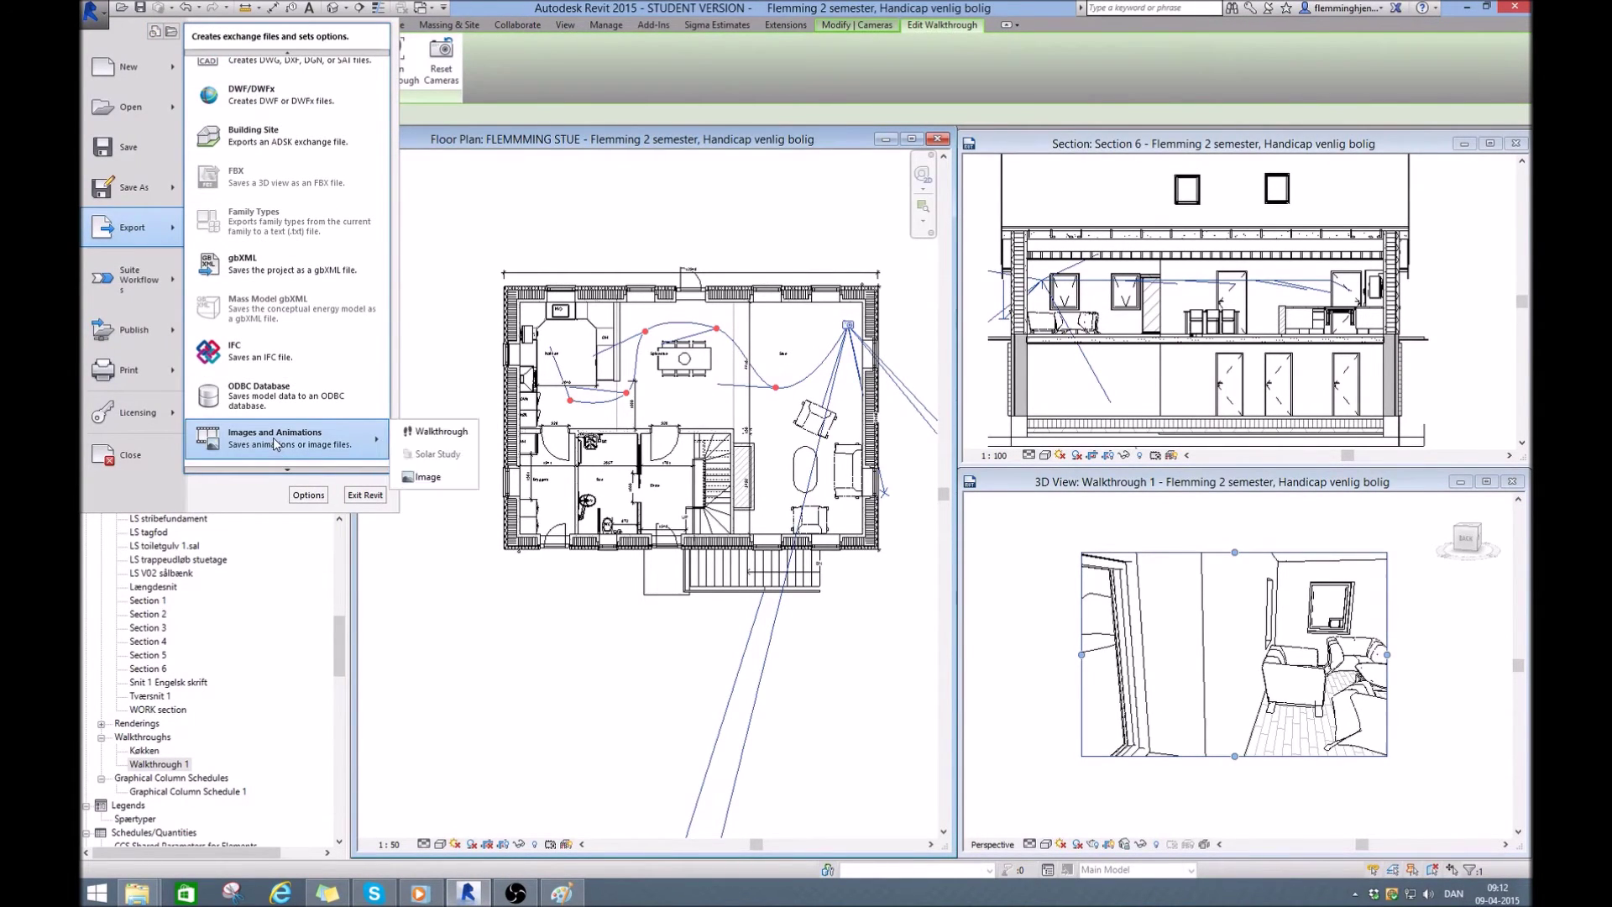
left_click(411, 438)
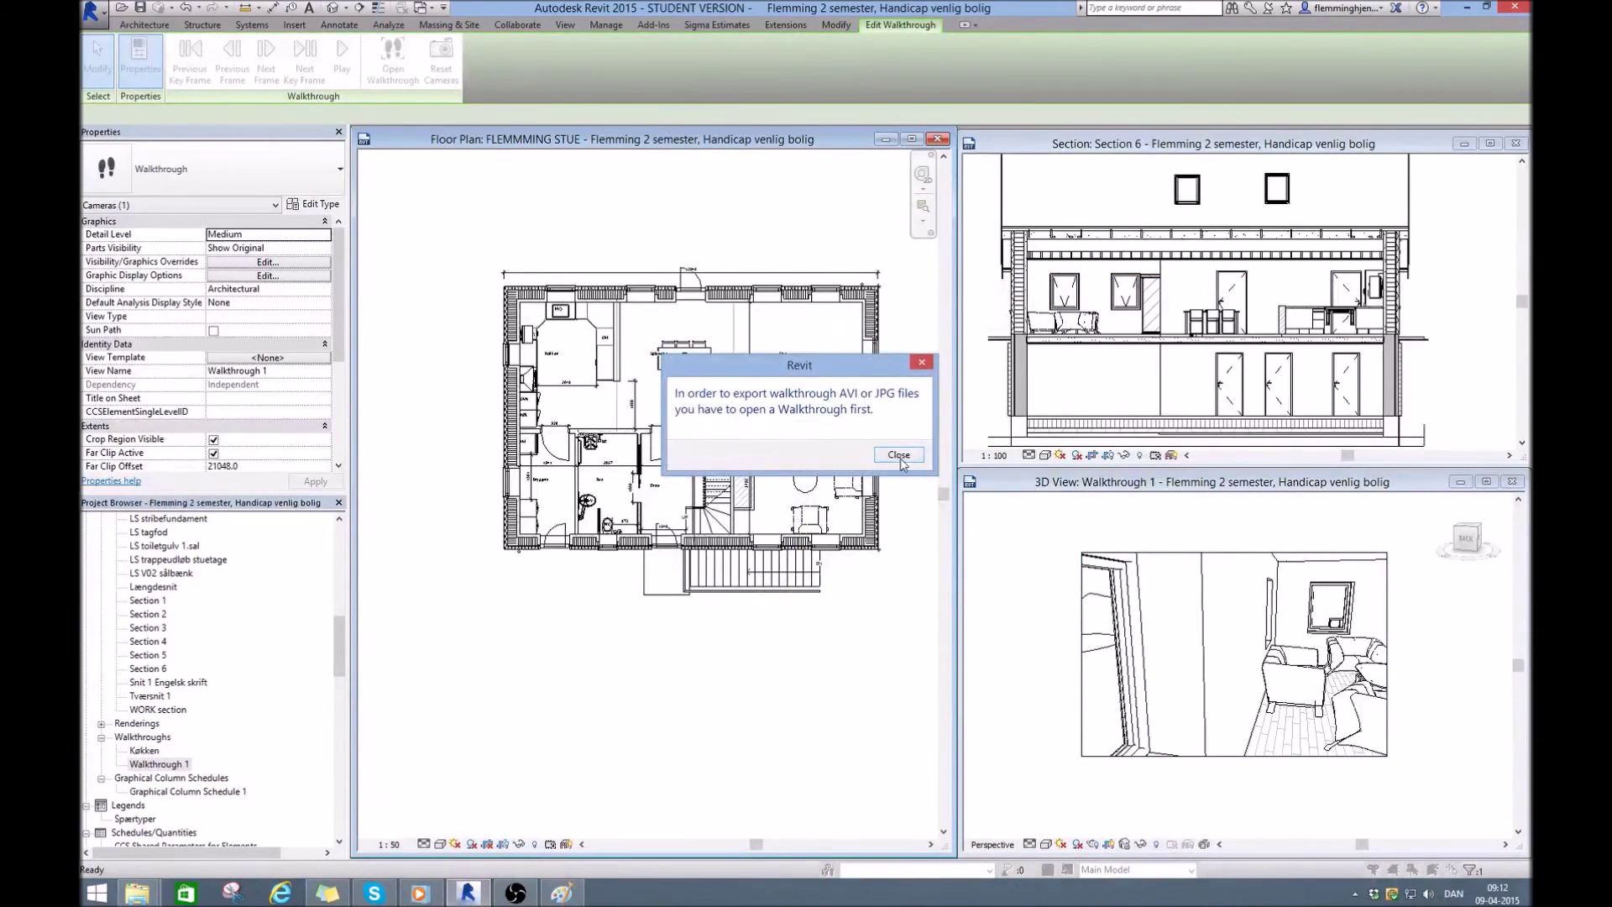
- Dismiss the open-a-walkthrough warning and select Walkthrough 1 in the Project Browser
left_click(897, 454)
scroll(336, 646, "down", 2)
left_click(156, 710)
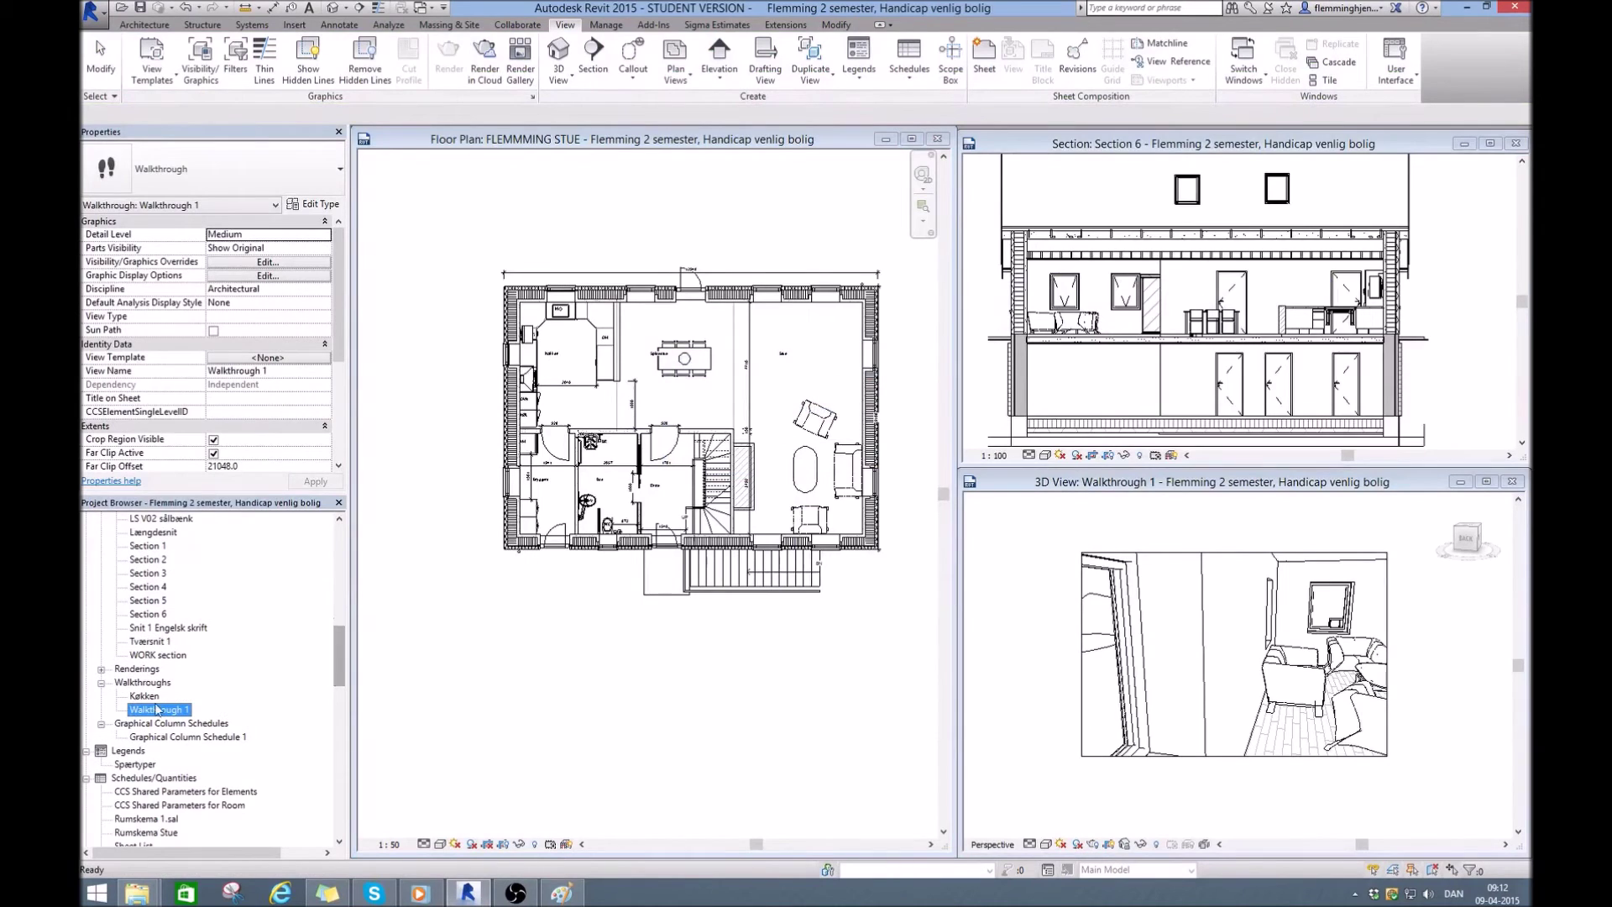
- Make Walkthrough 1 the active view and start its export to reach the Length/Format settings
double_click(154, 710)
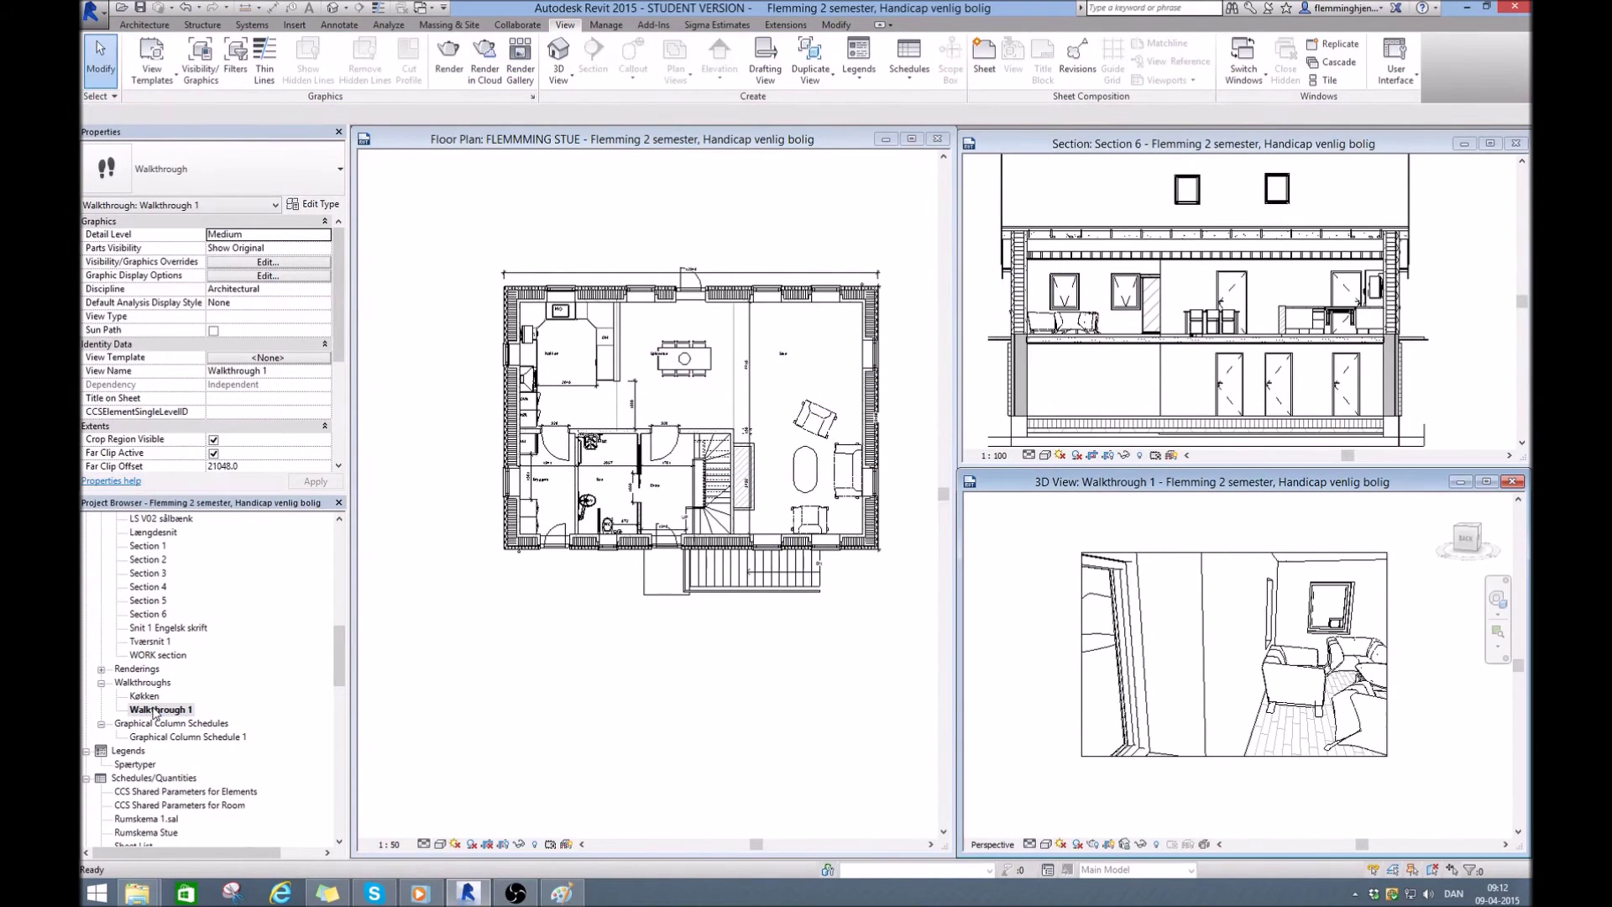
left_click(92, 12)
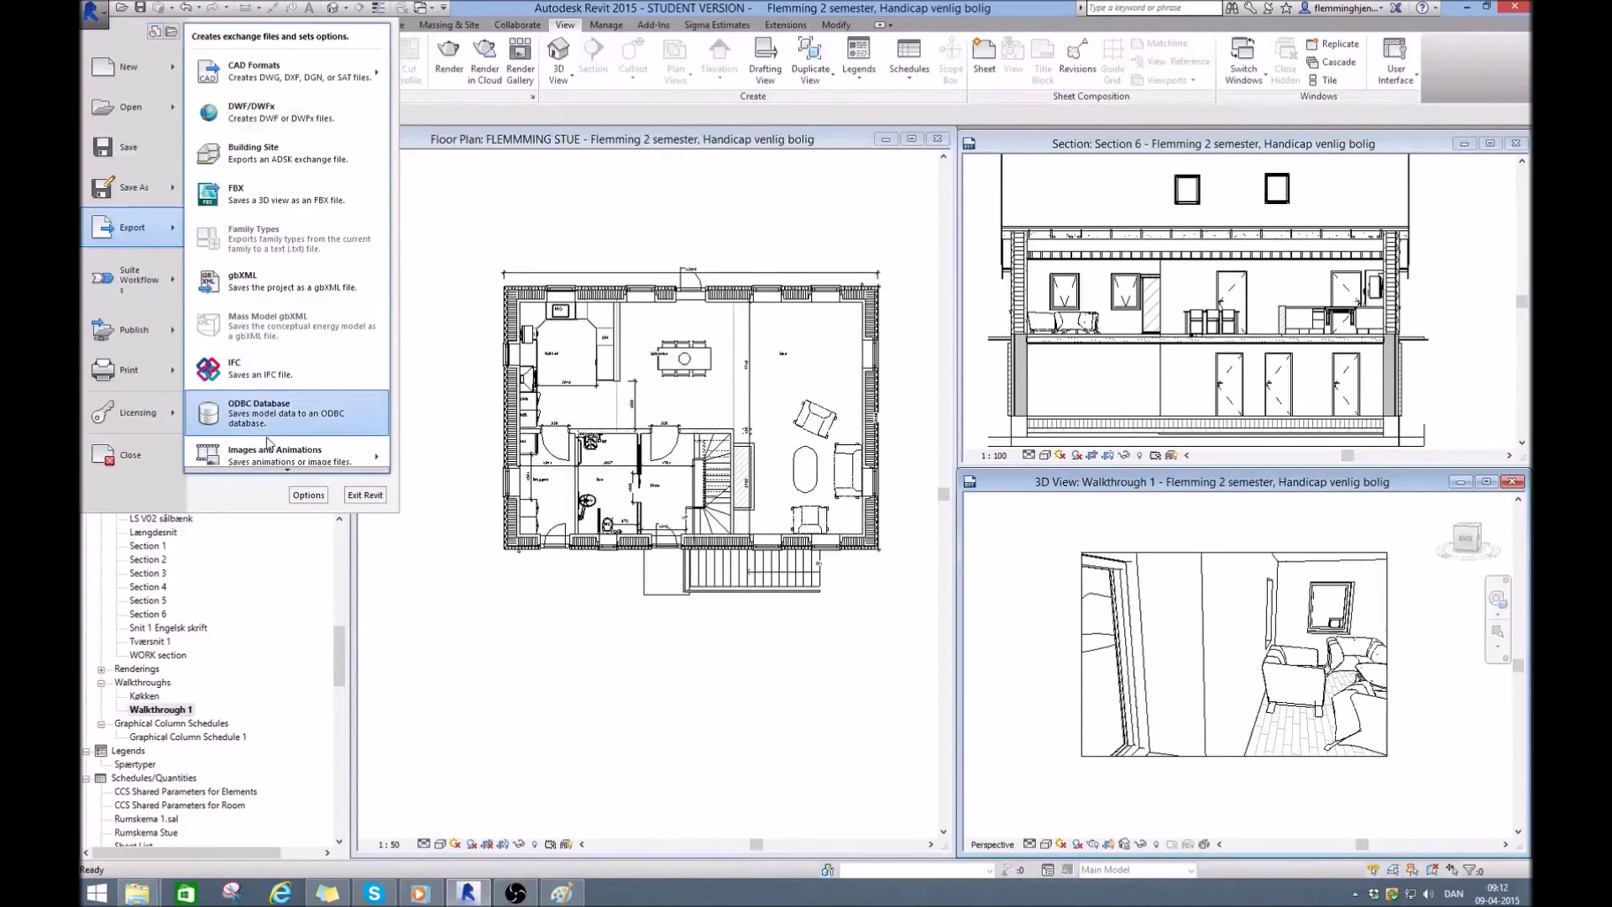
mouse_move(311, 462)
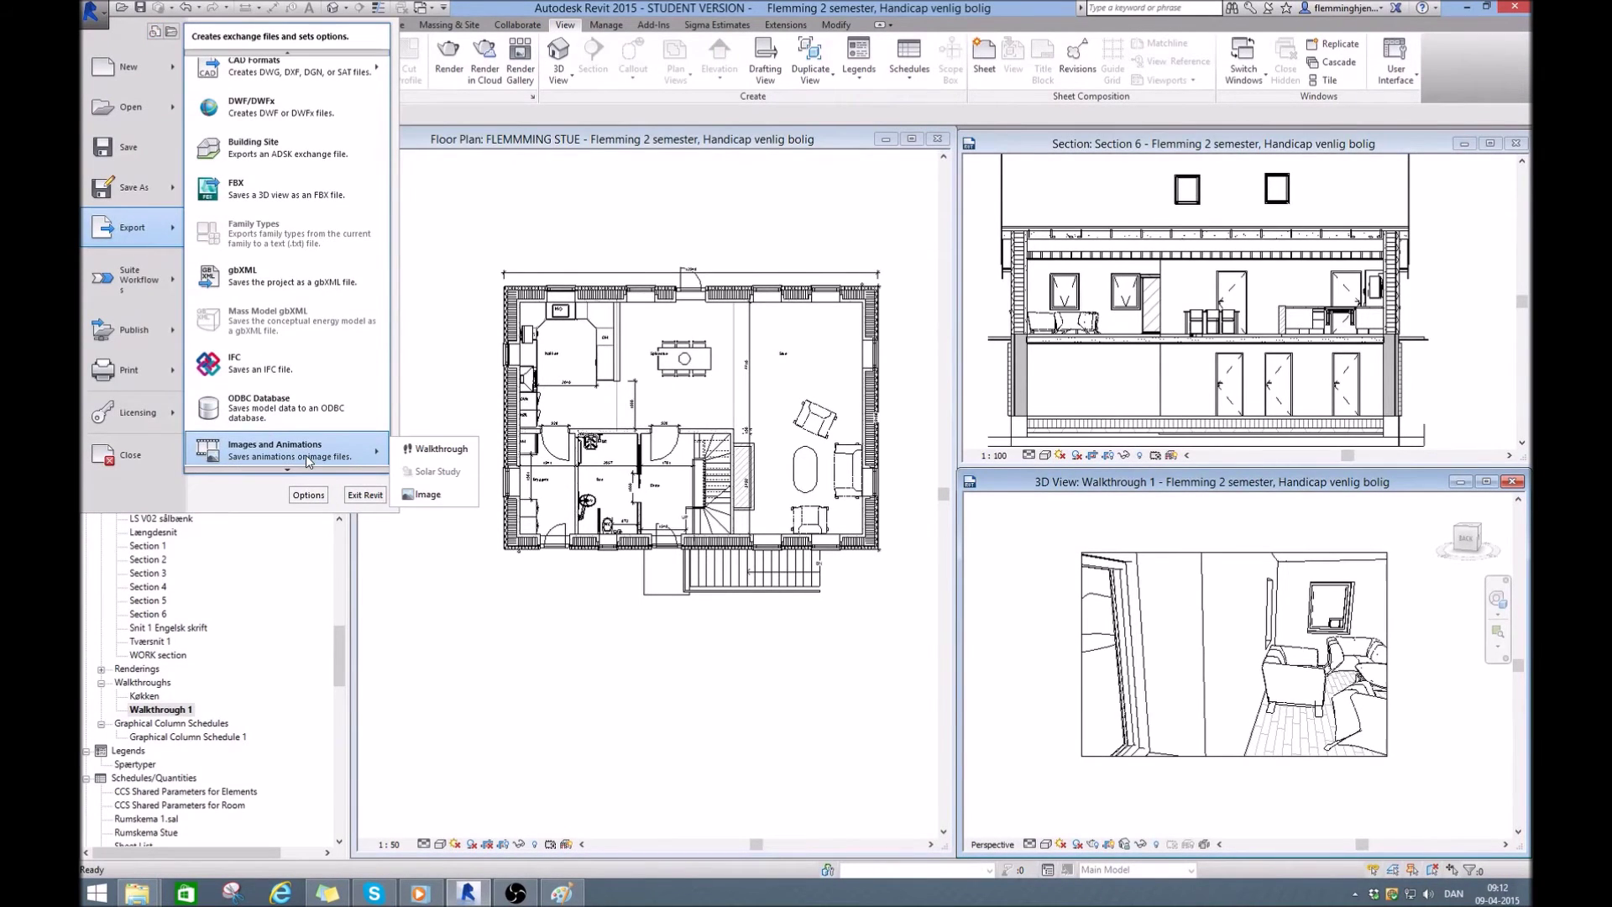
left_click(418, 451)
left_click_drag(750, 249, 858, 278)
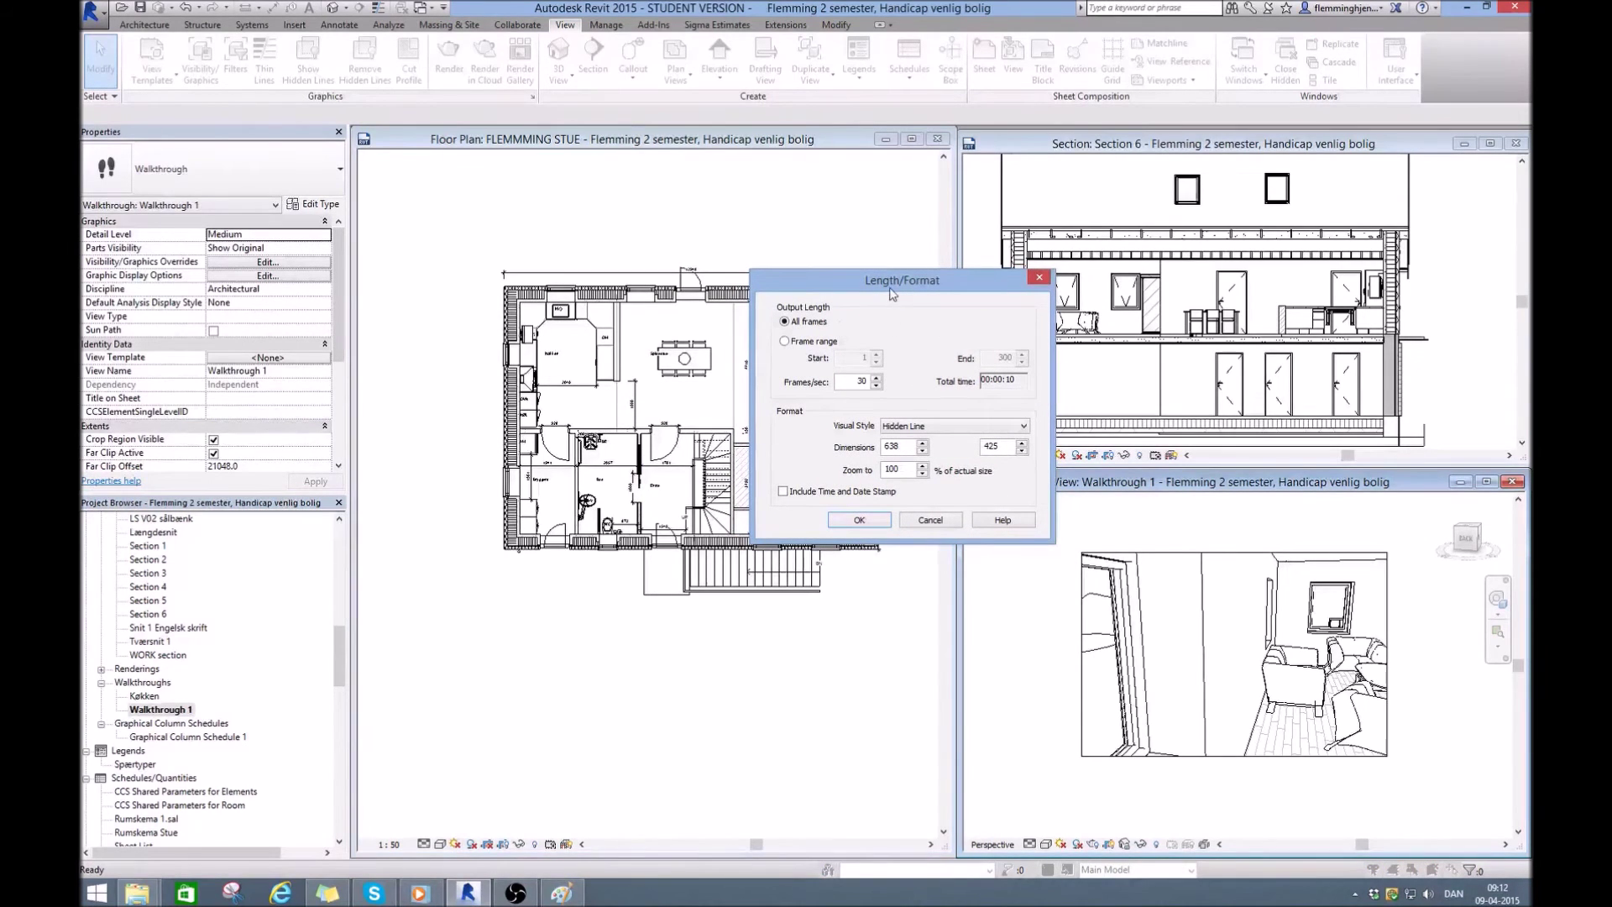
- Try a frame range ending at frame 30, then revert the export to all frames
left_click_drag(893, 294, 896, 315)
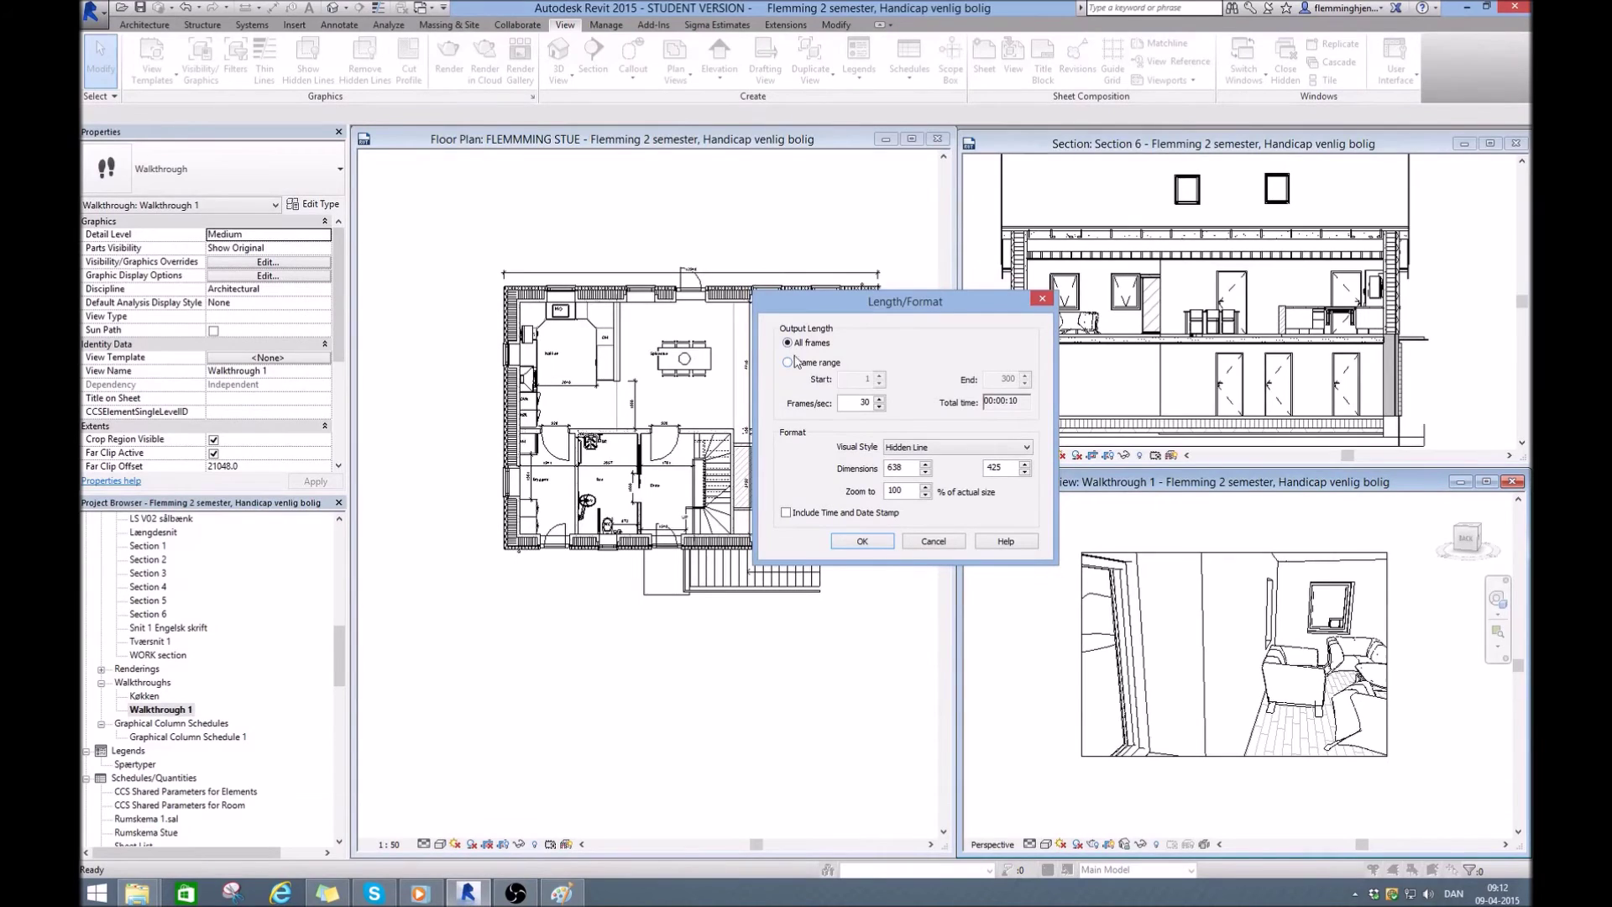
left_click(788, 364)
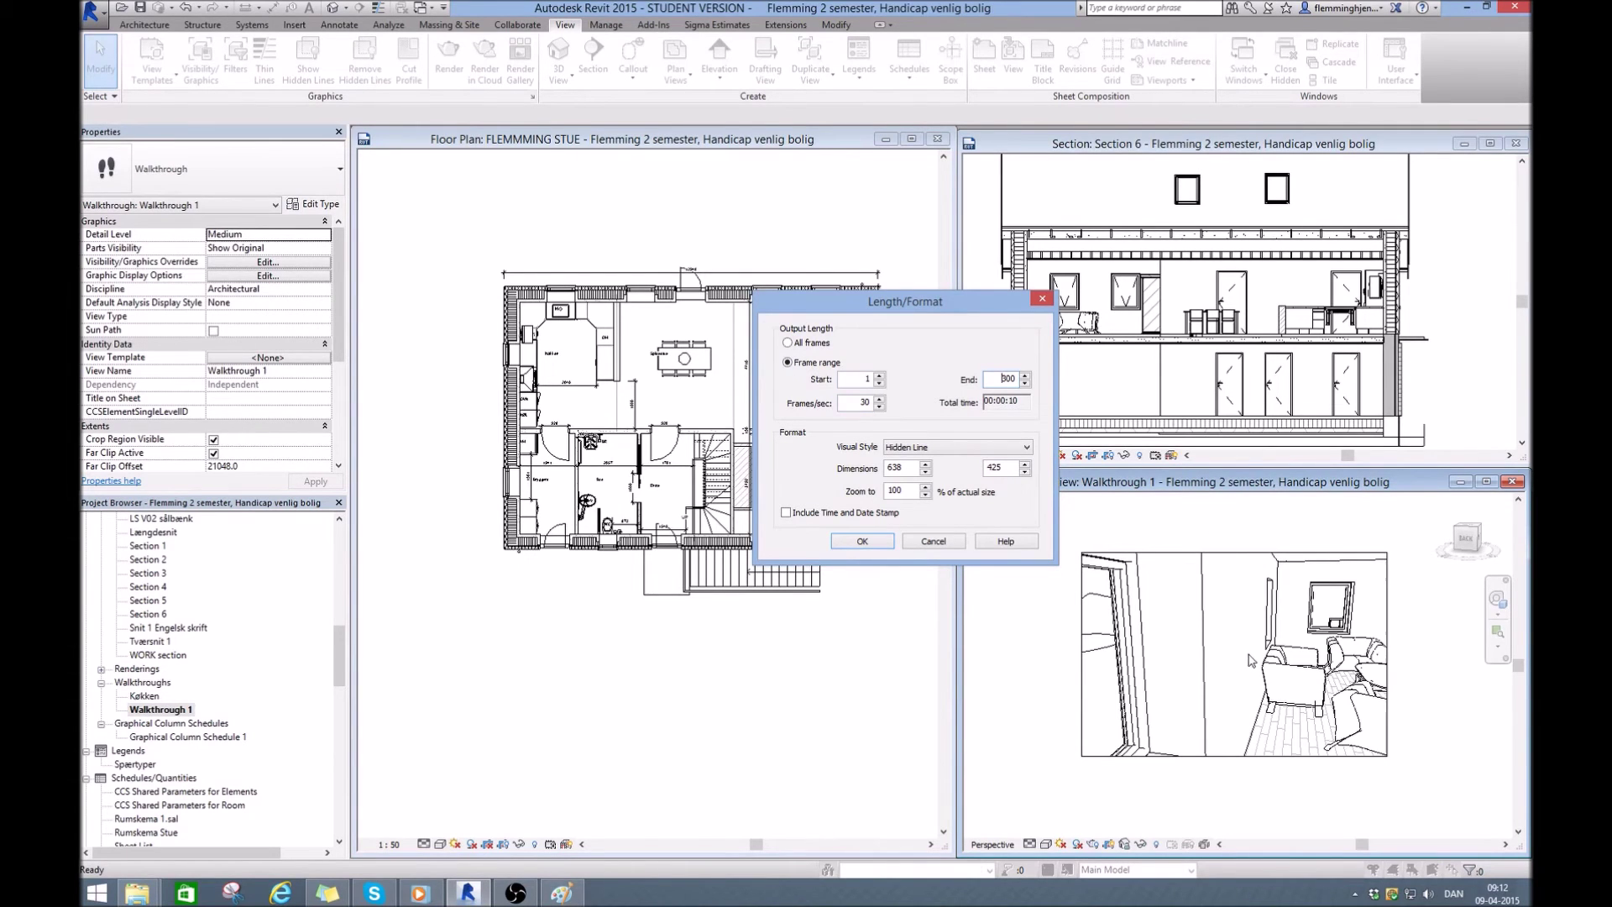
left_click_drag(1002, 380, 1029, 384)
type("30")
left_click(798, 343)
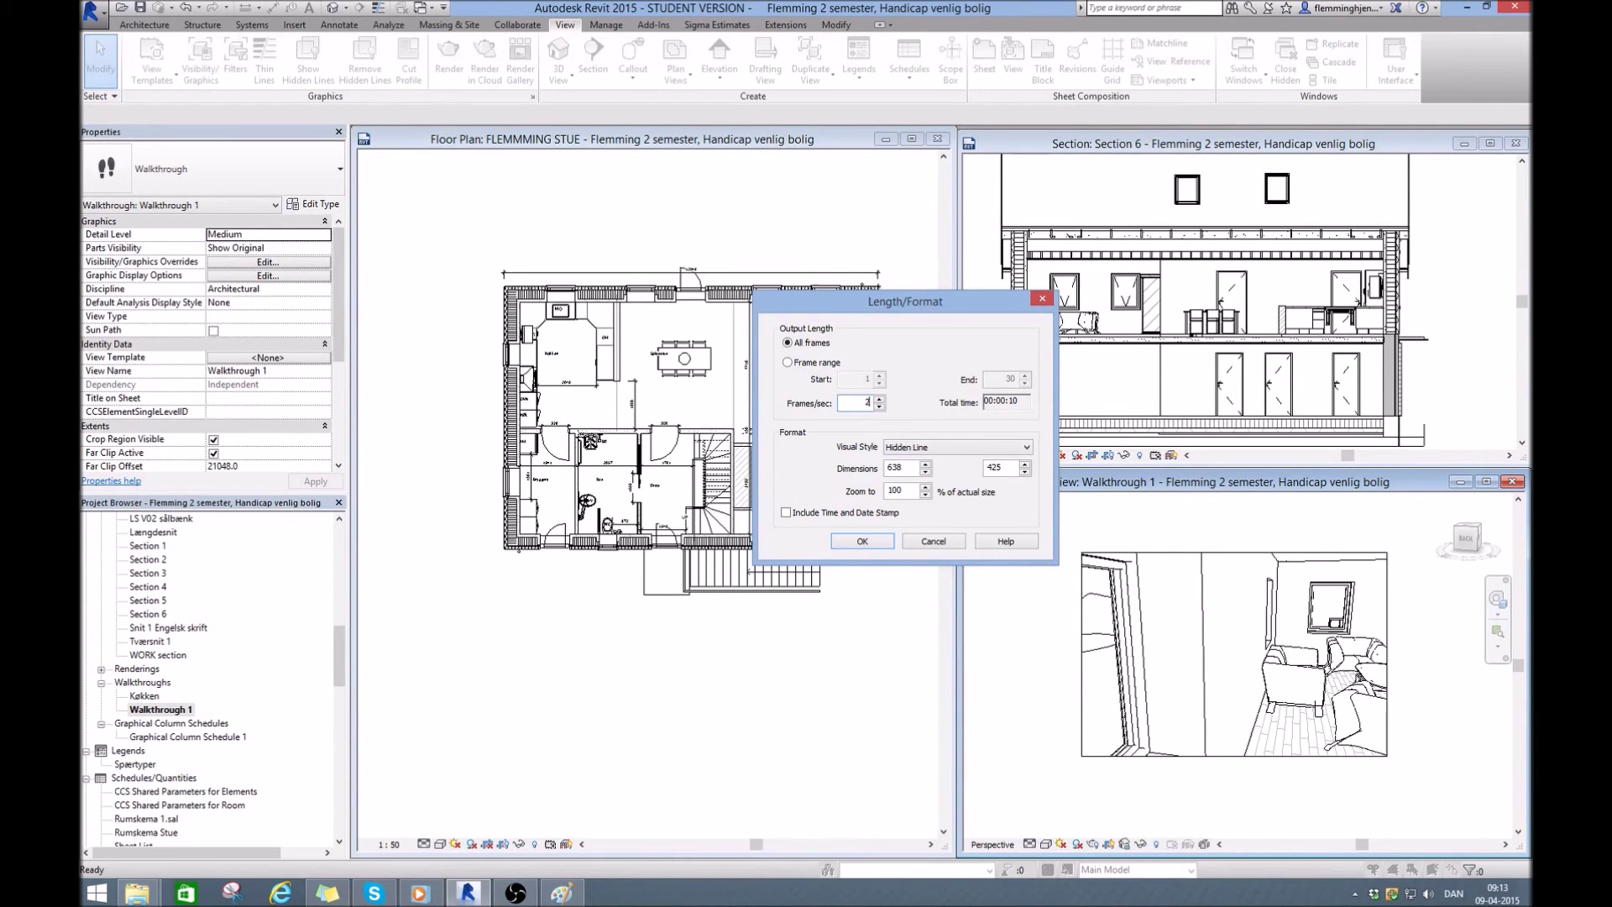
- Apply 25 frames per second and choose the Realistic visual style for the video
left_click(1007, 406)
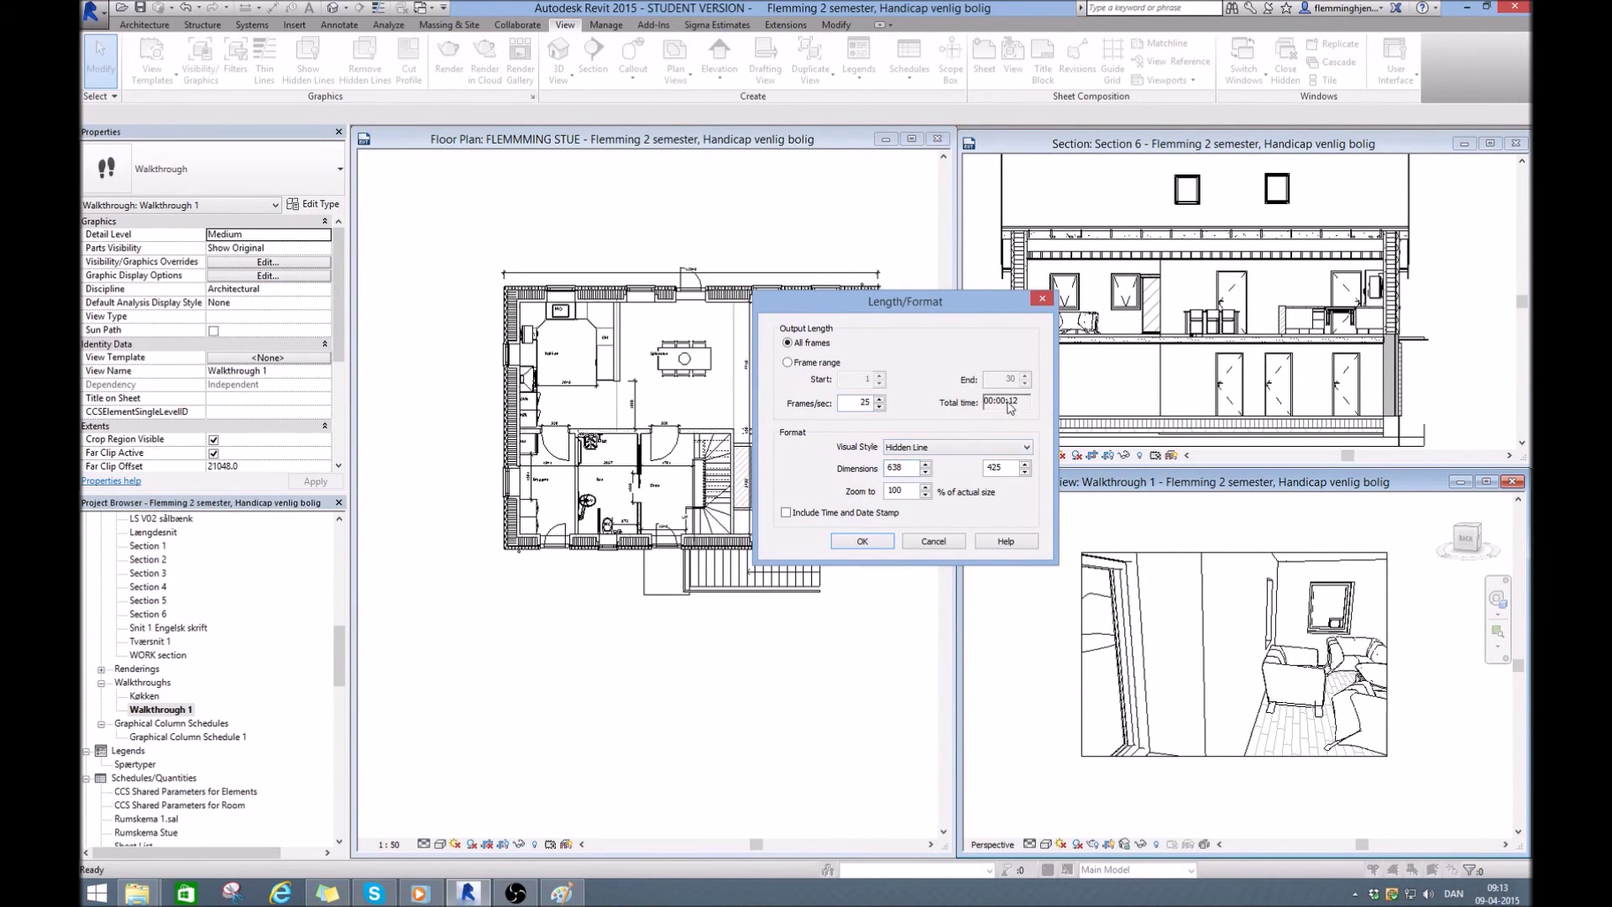
left_click(949, 448)
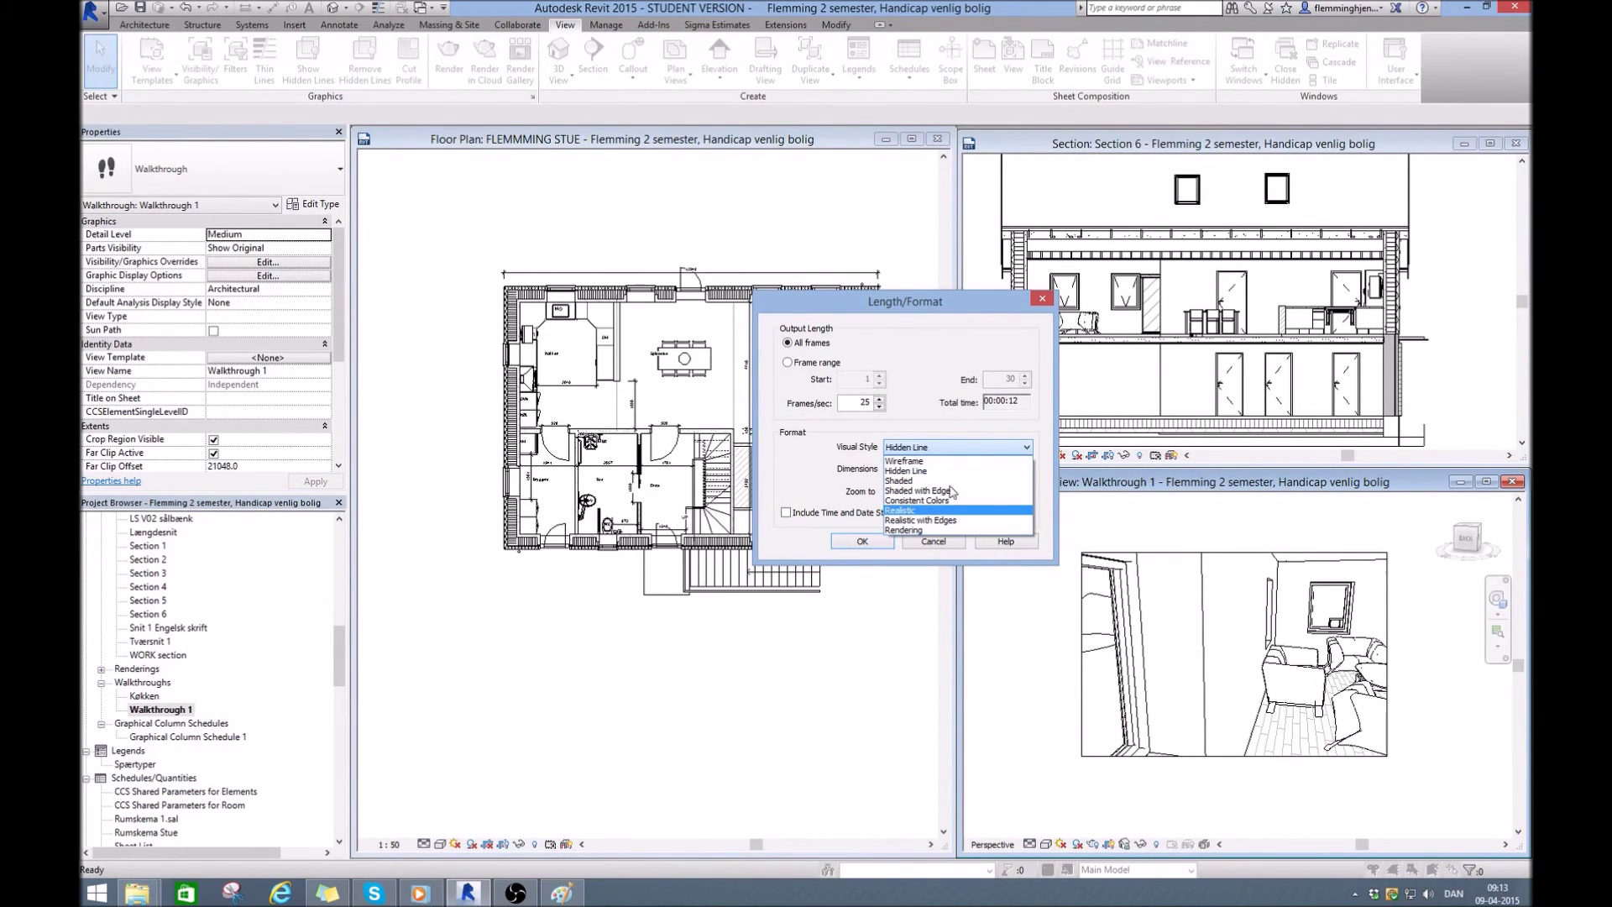
left_click(1026, 447)
left_click(1026, 448)
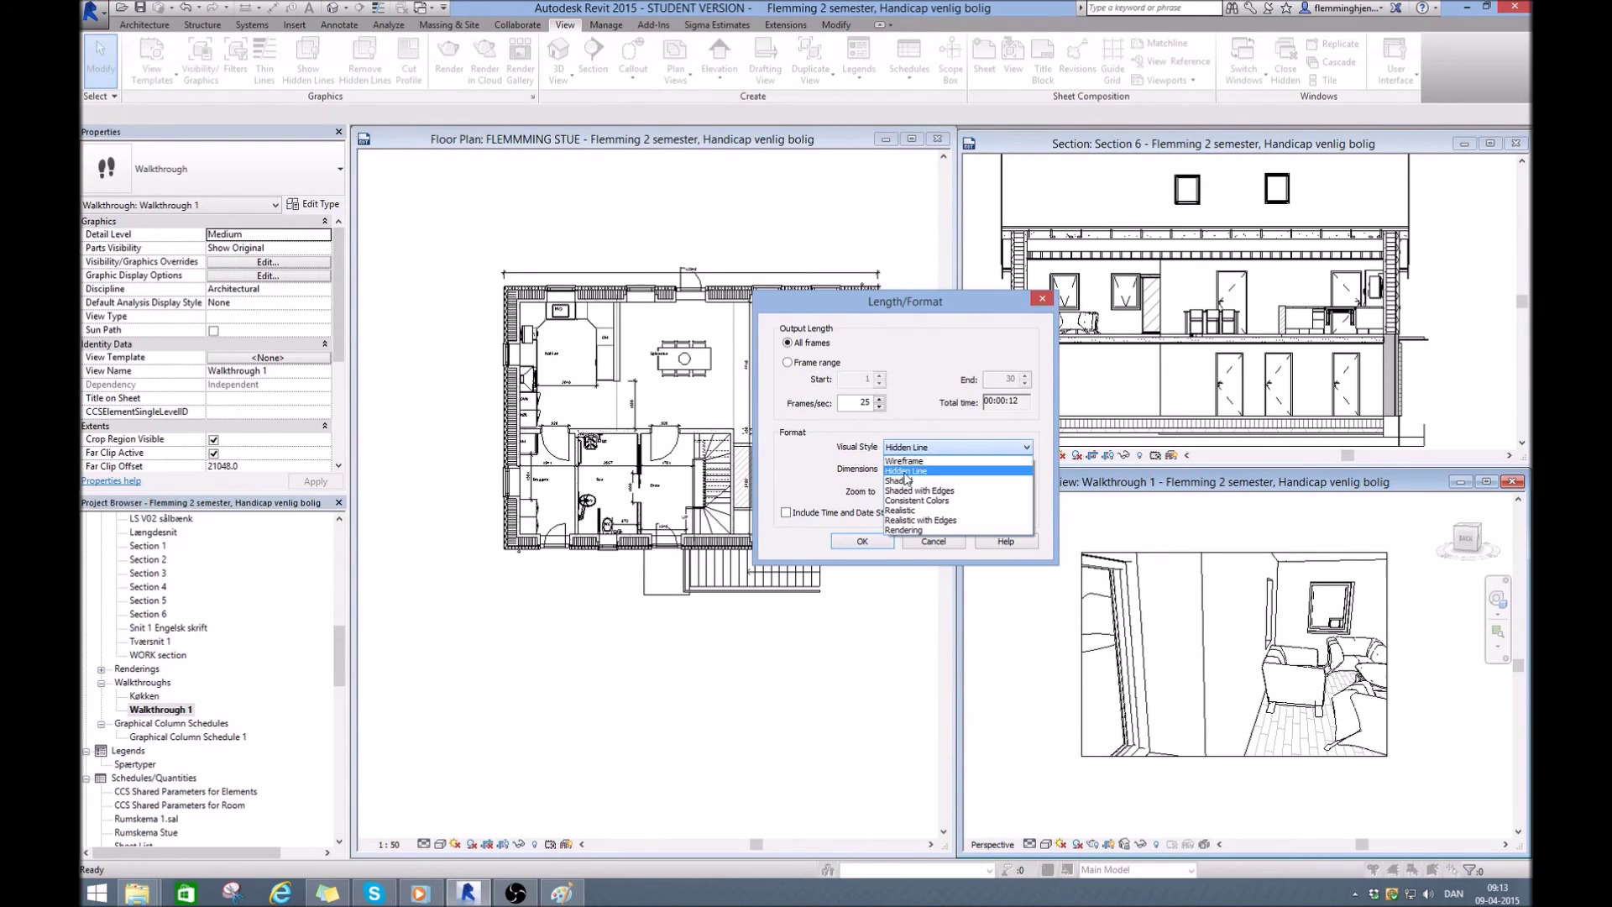
left_click(907, 471)
left_click(1007, 452)
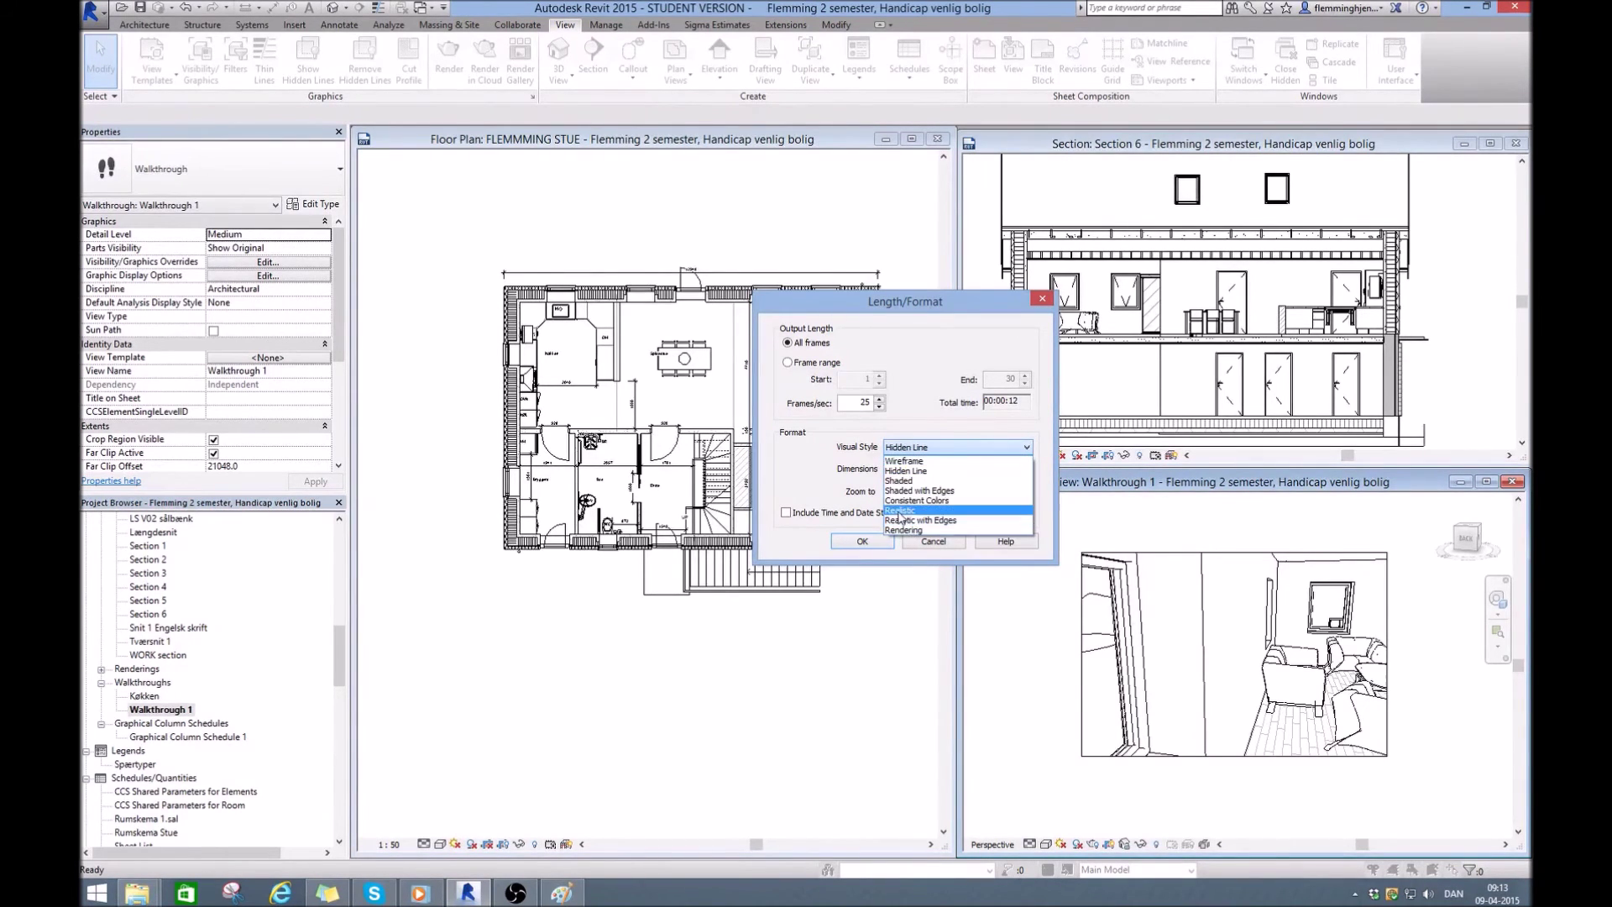
left_click(902, 510)
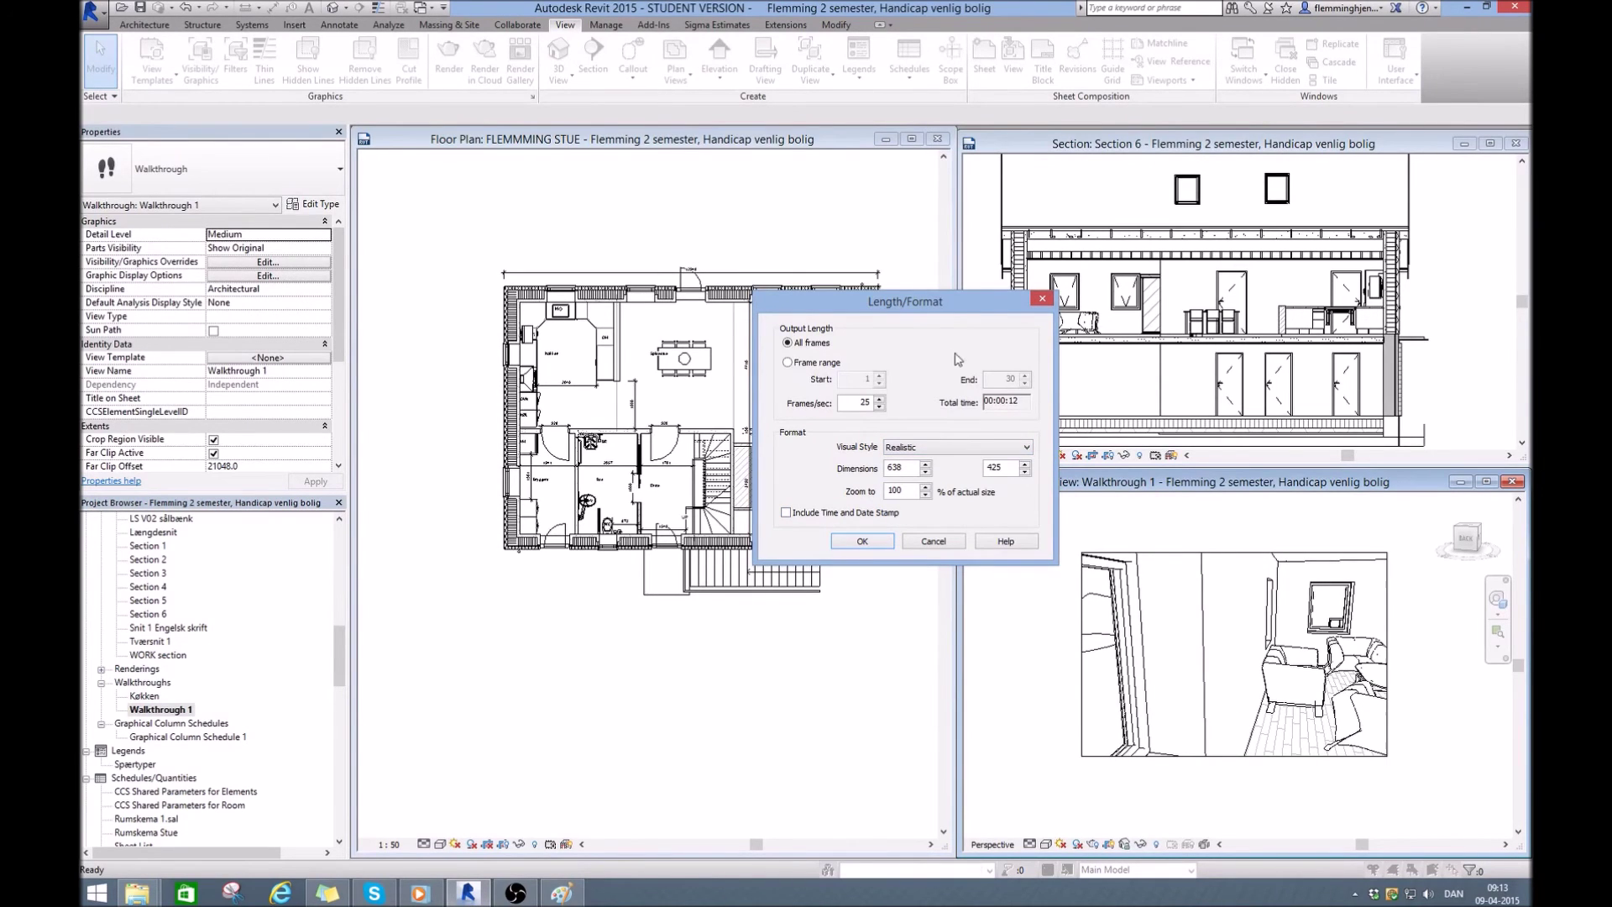
- Set the video dimensions to 2040 × 1360, add a time and date stamp, and accept
left_click_drag(936, 308, 852, 326)
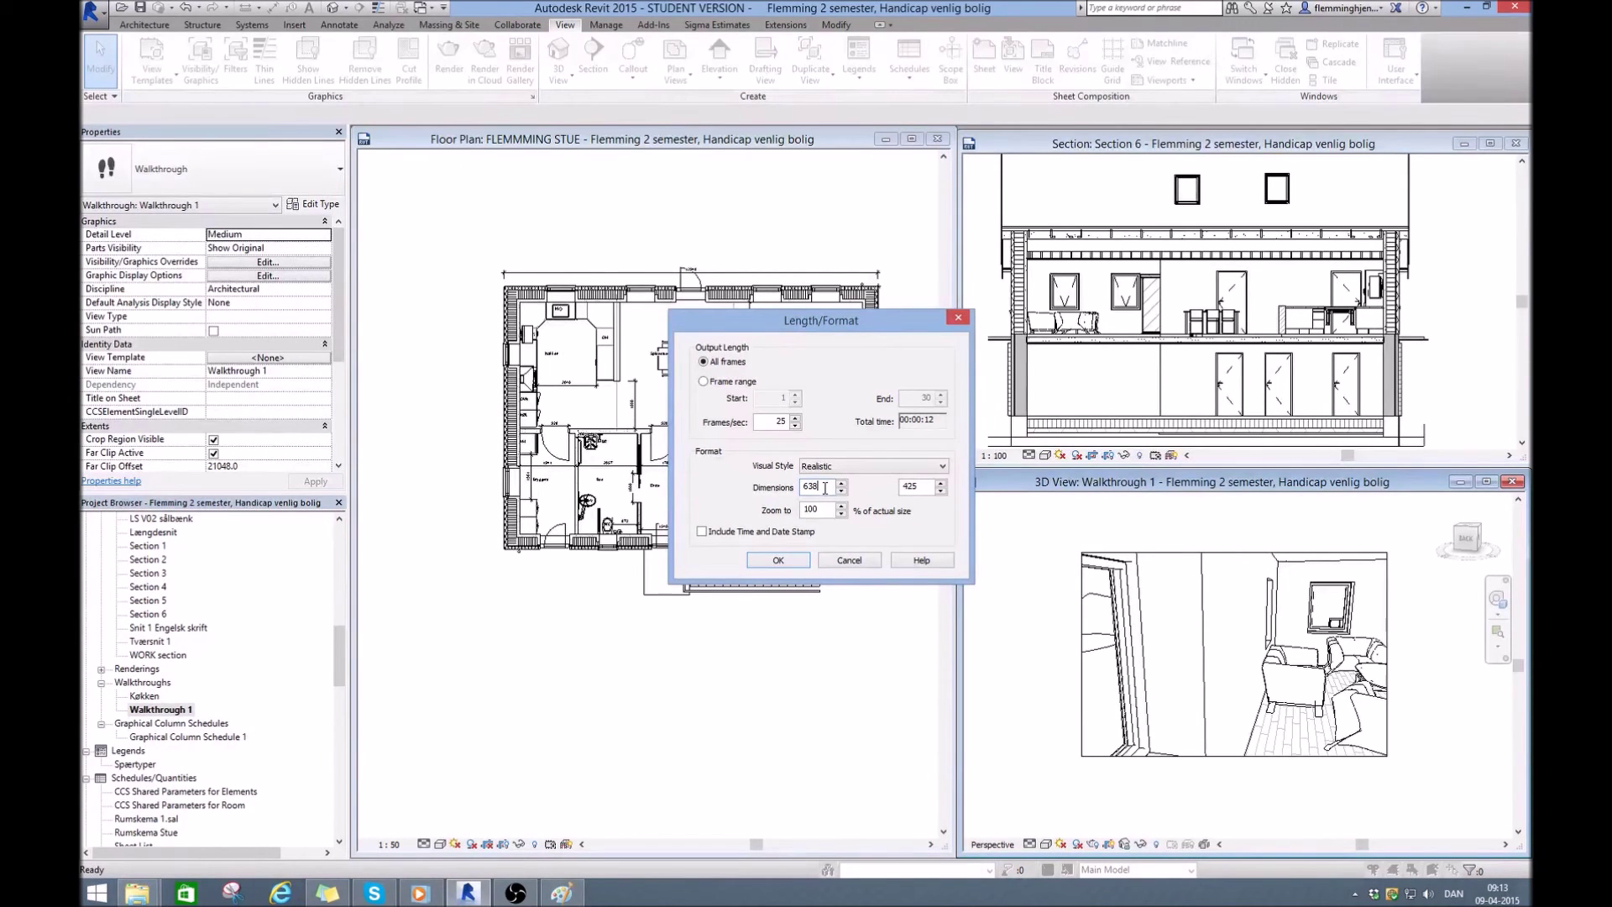
left_click_drag(863, 323, 757, 305)
left_click_drag(714, 468, 667, 472)
type("2040")
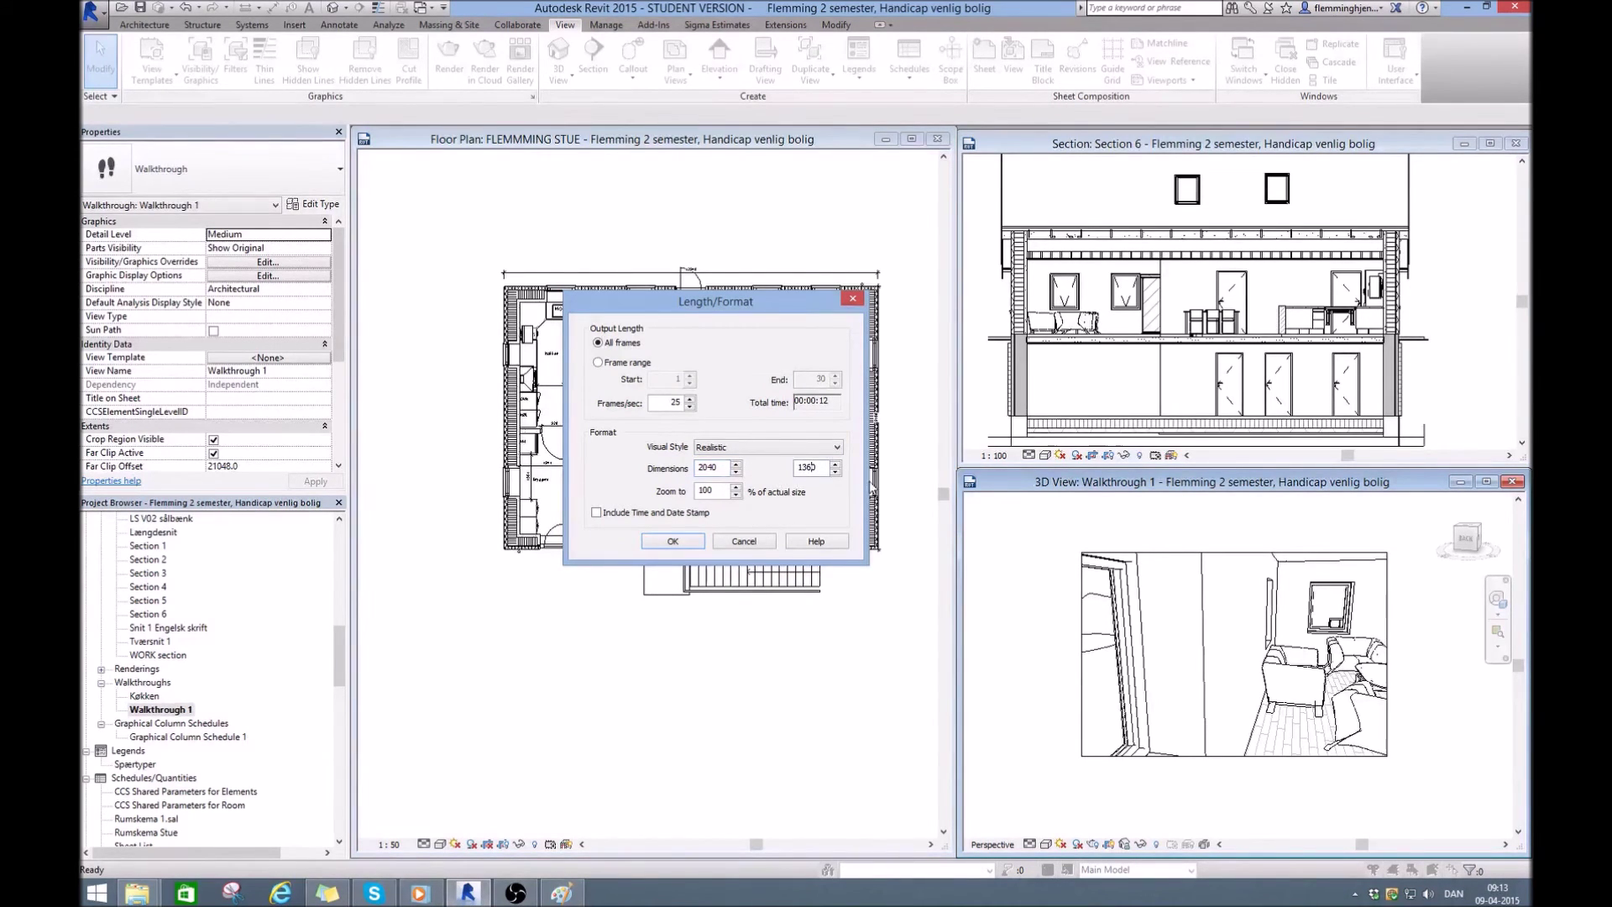
left_click_drag(818, 469, 798, 468)
left_click_drag(746, 311, 693, 297)
left_click(1065, 482)
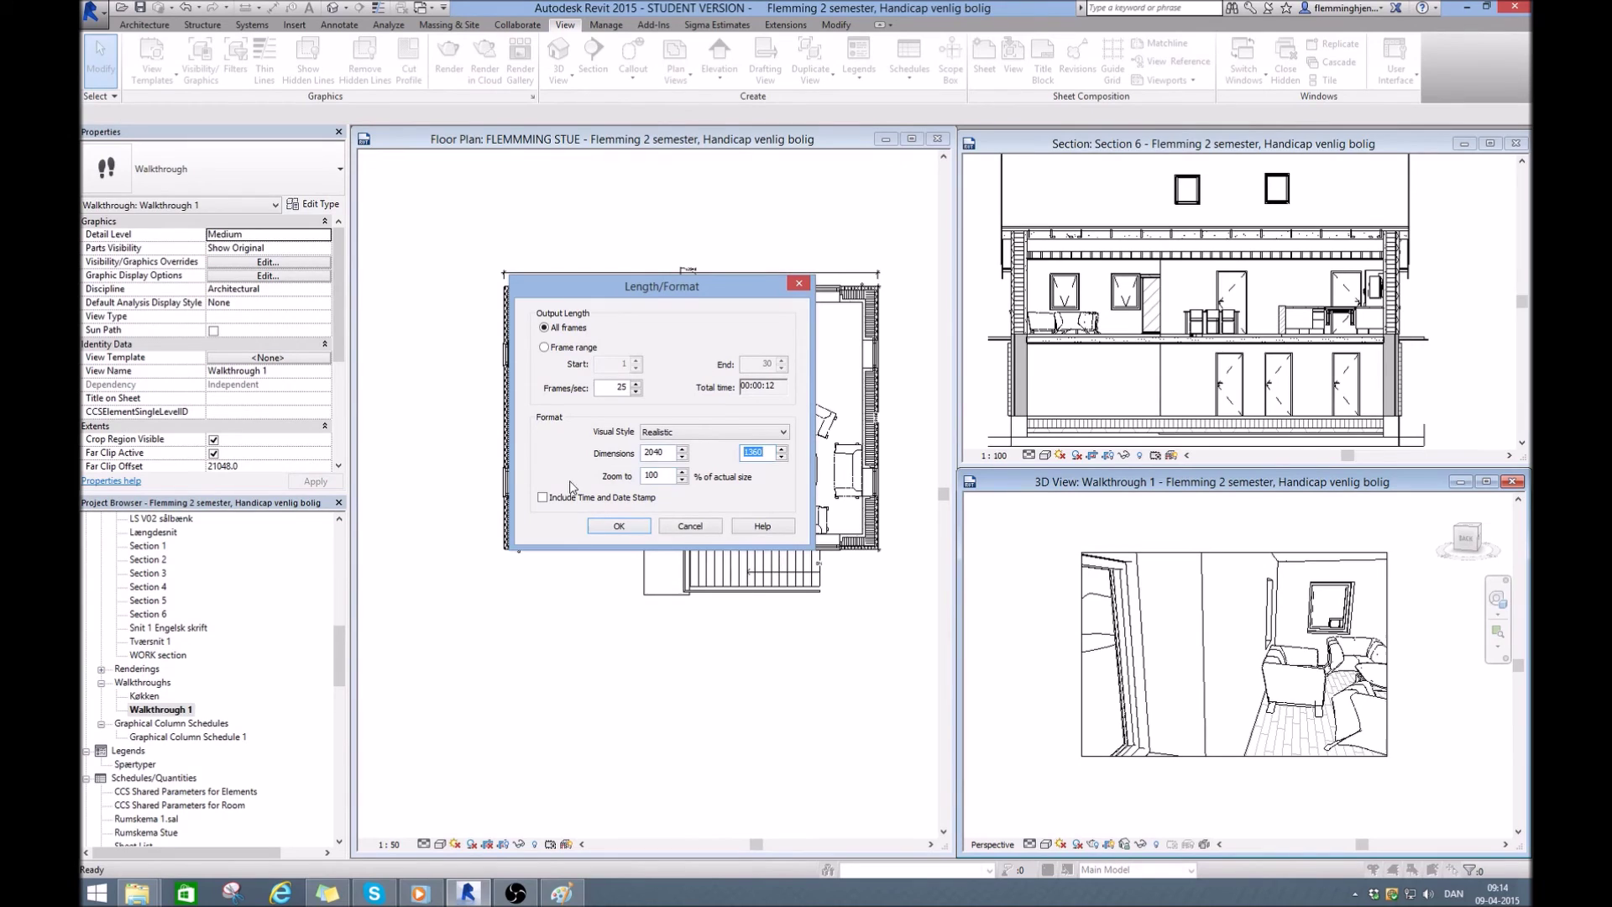
left_click(544, 499)
left_click(618, 526)
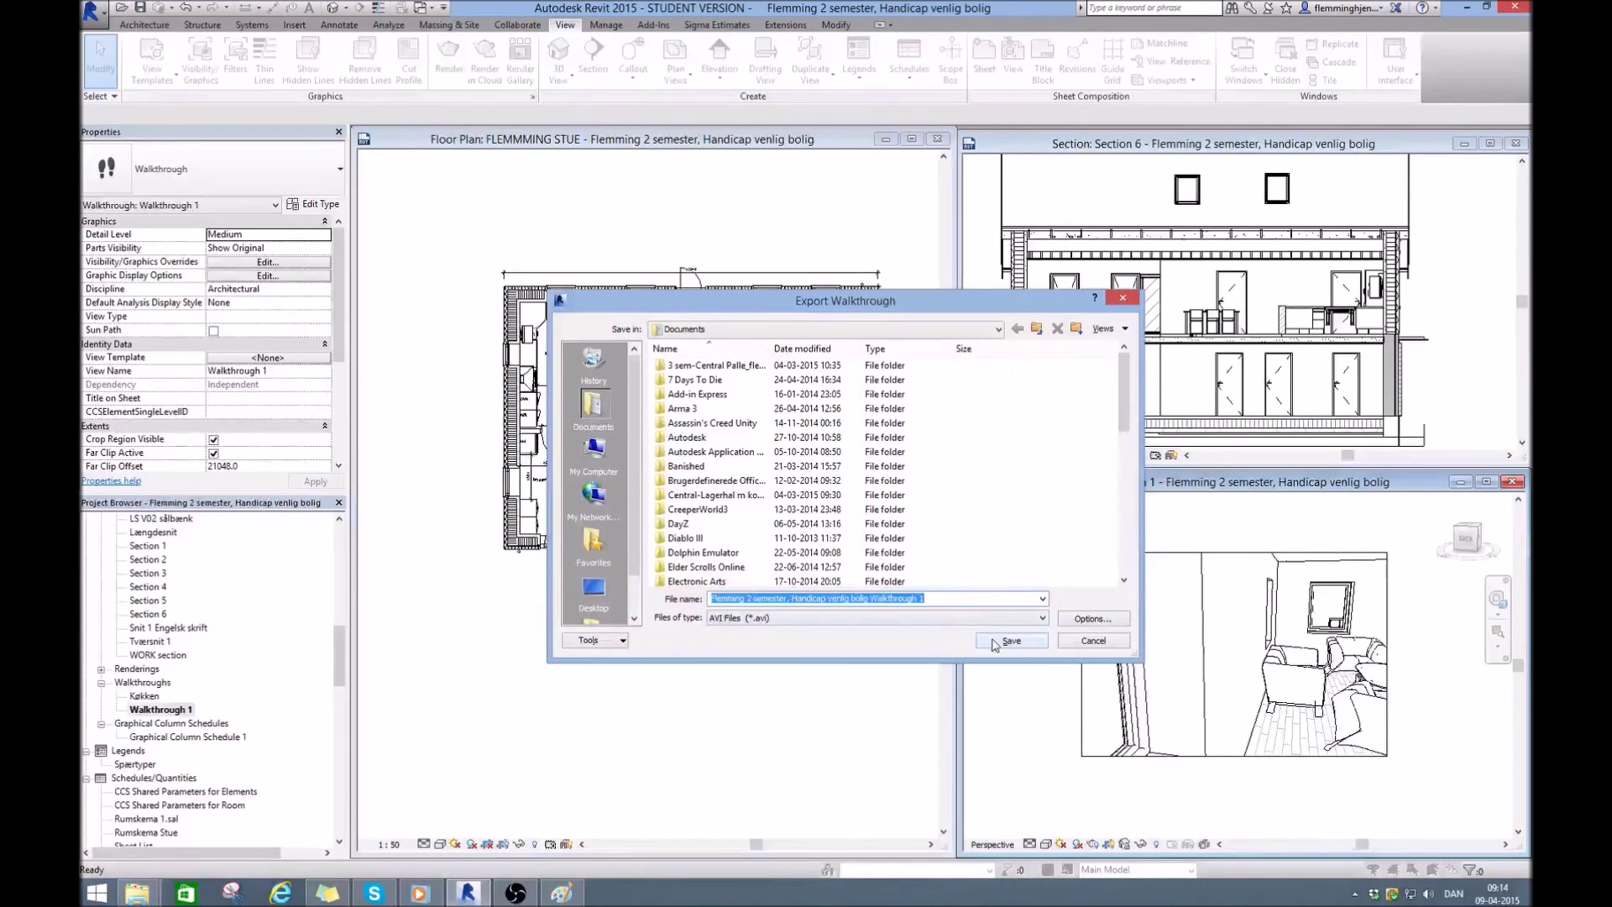
- Cancel the Export Walkthrough save dialog without exporting
left_click(1091, 641)
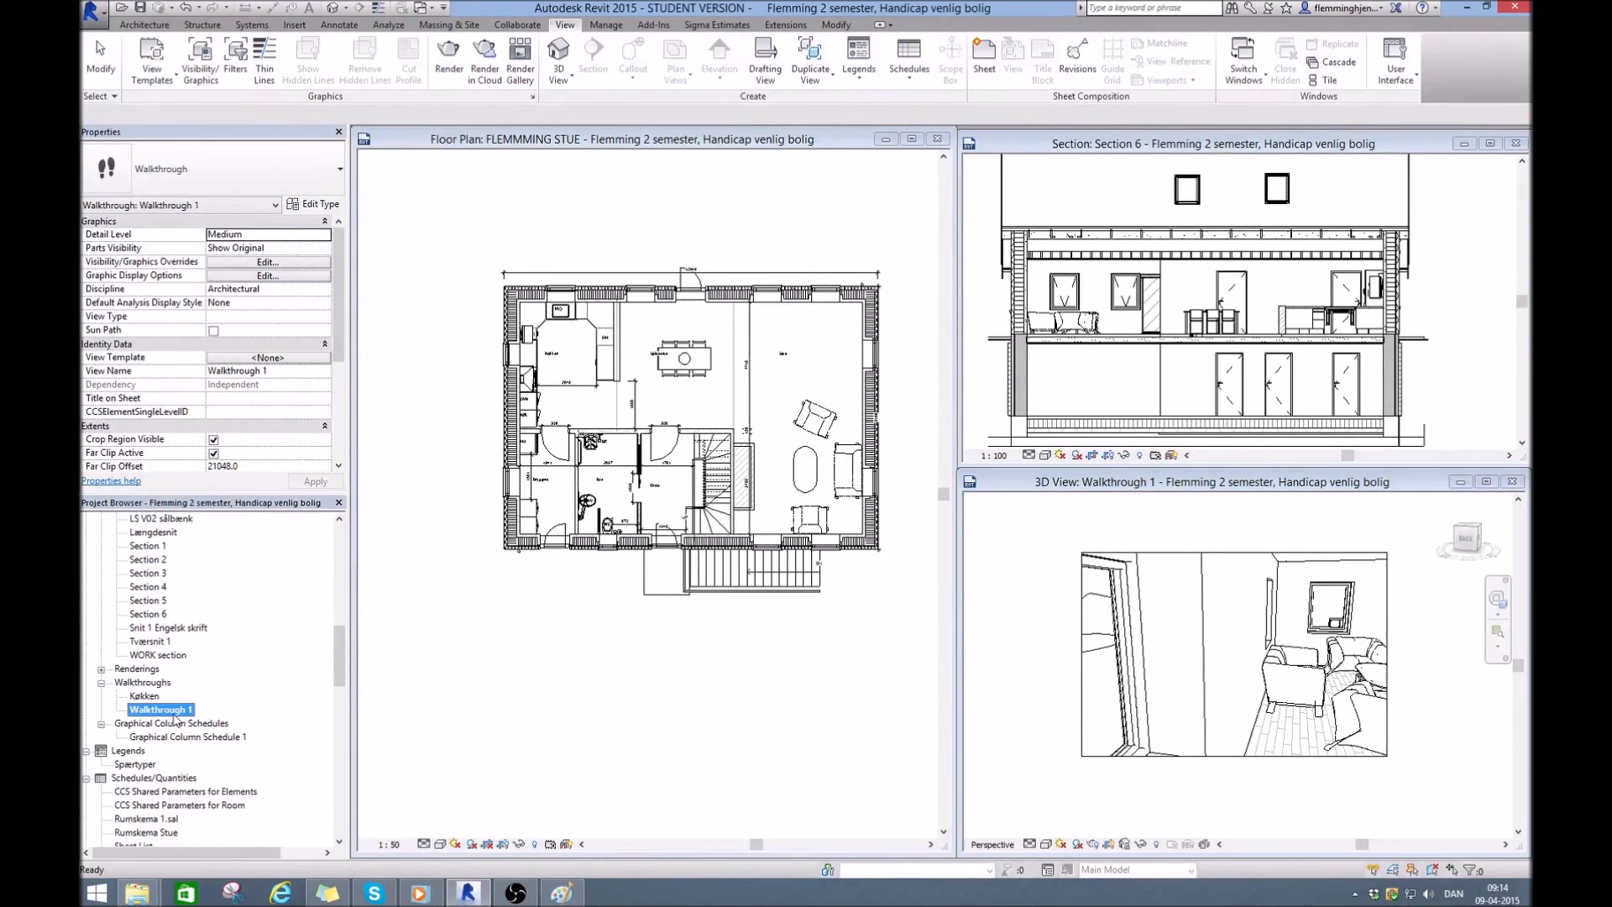
- Show Walkthrough 1's camera path in the plan and start editing the walkthrough
right_click(176, 713)
left_click(235, 460)
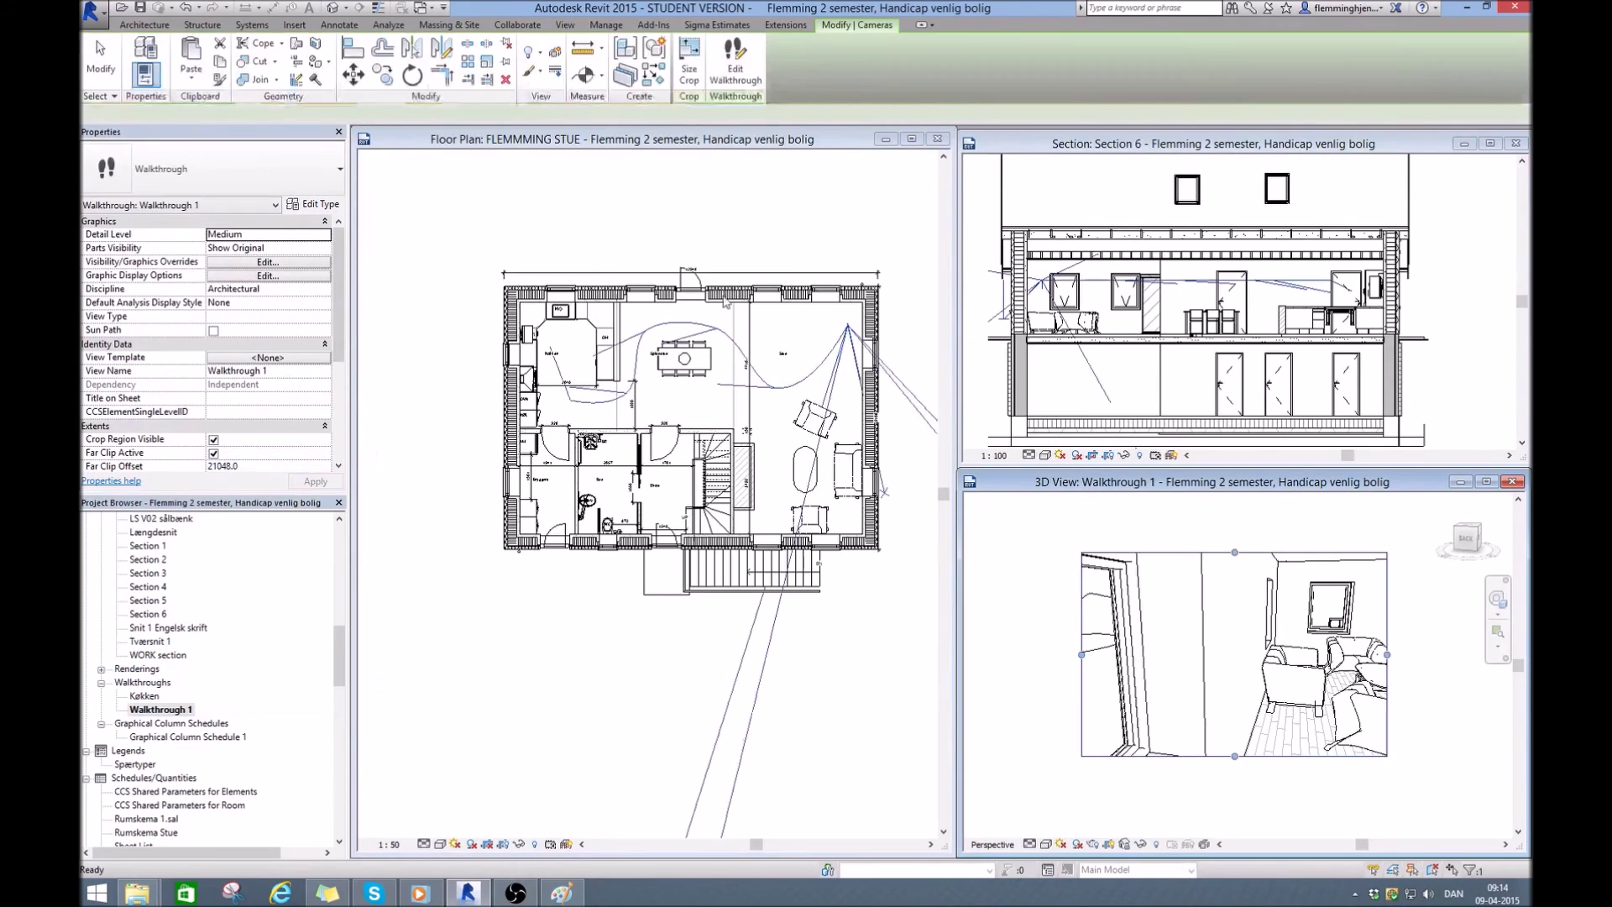
left_click(736, 68)
- Set Total Frames to 1200 and raise keyframe 4's accelerator to 2.5
left_click(452, 114)
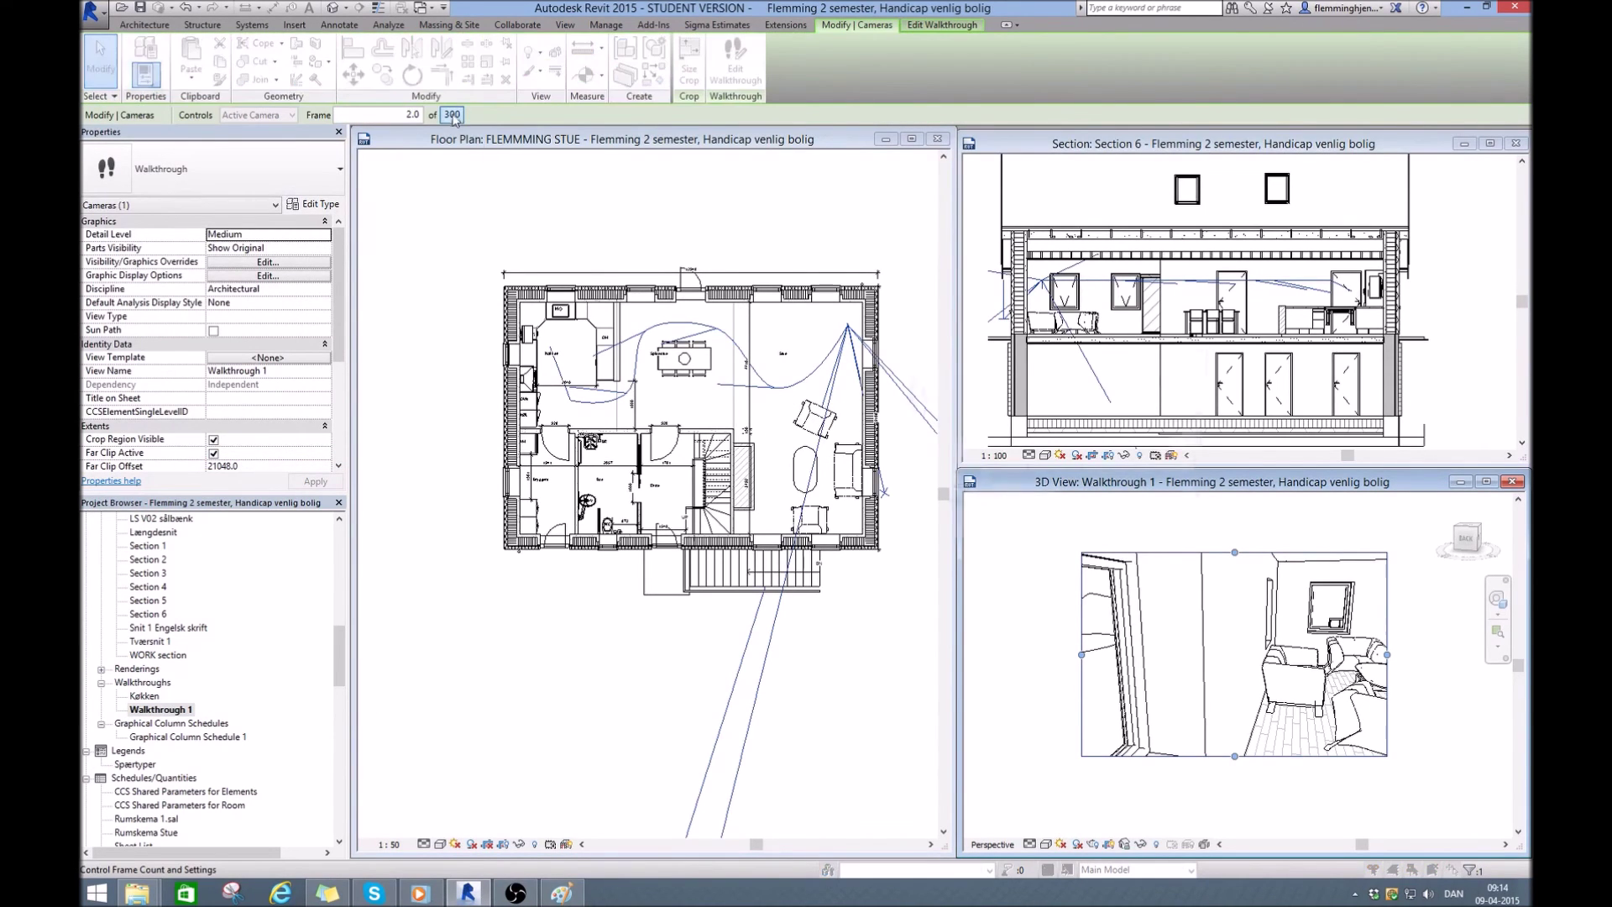
type("1200")
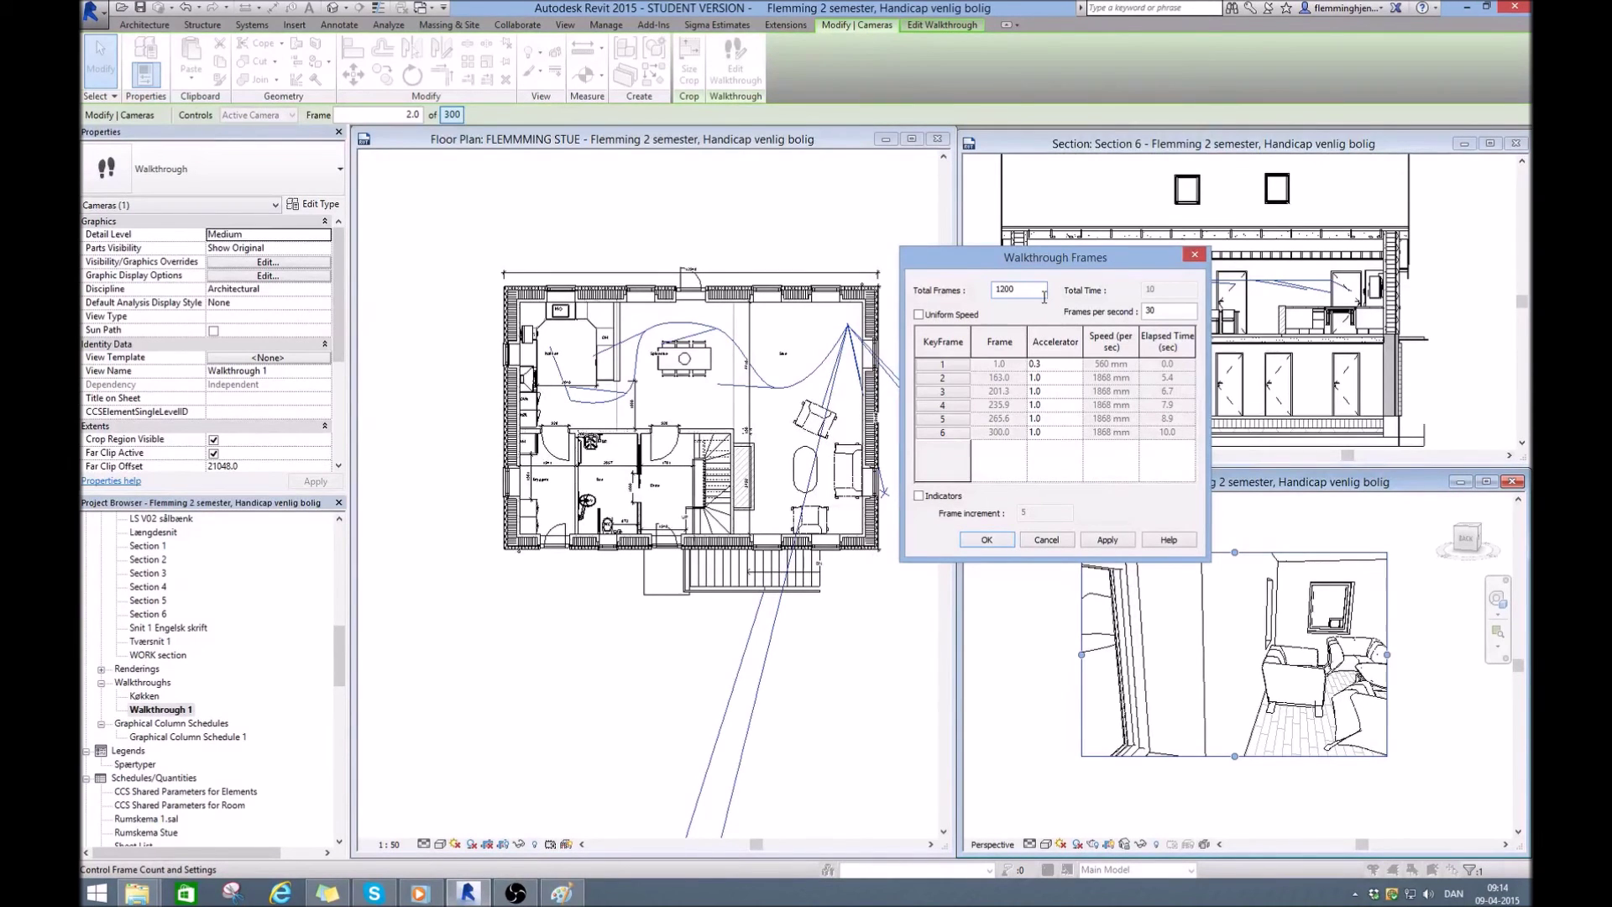
left_click(1001, 541)
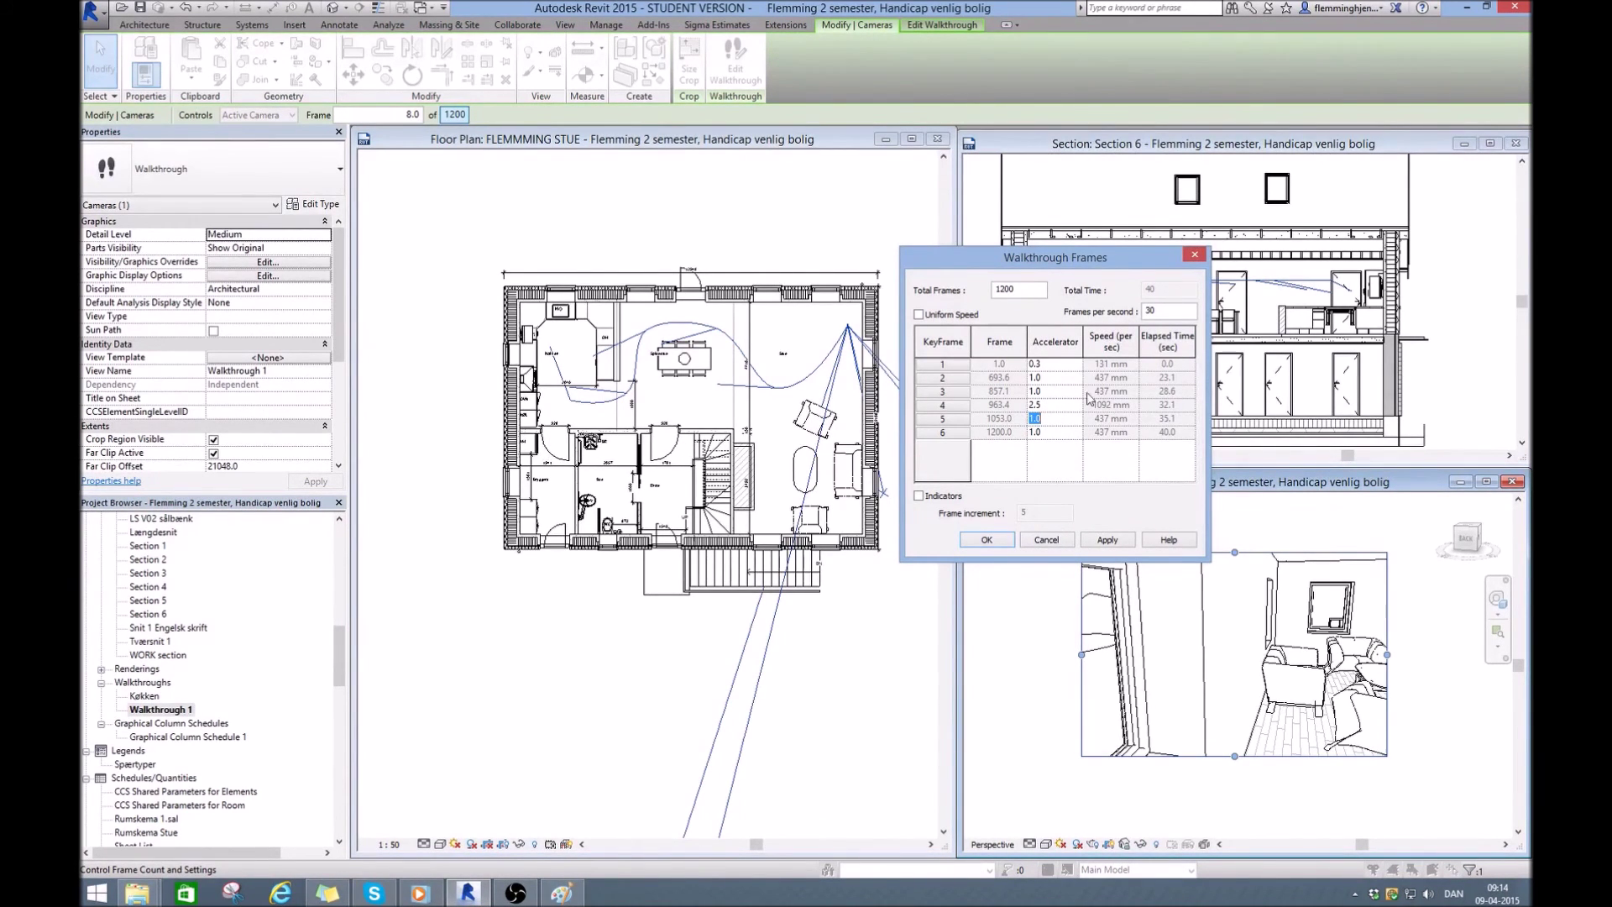
left_click(987, 540)
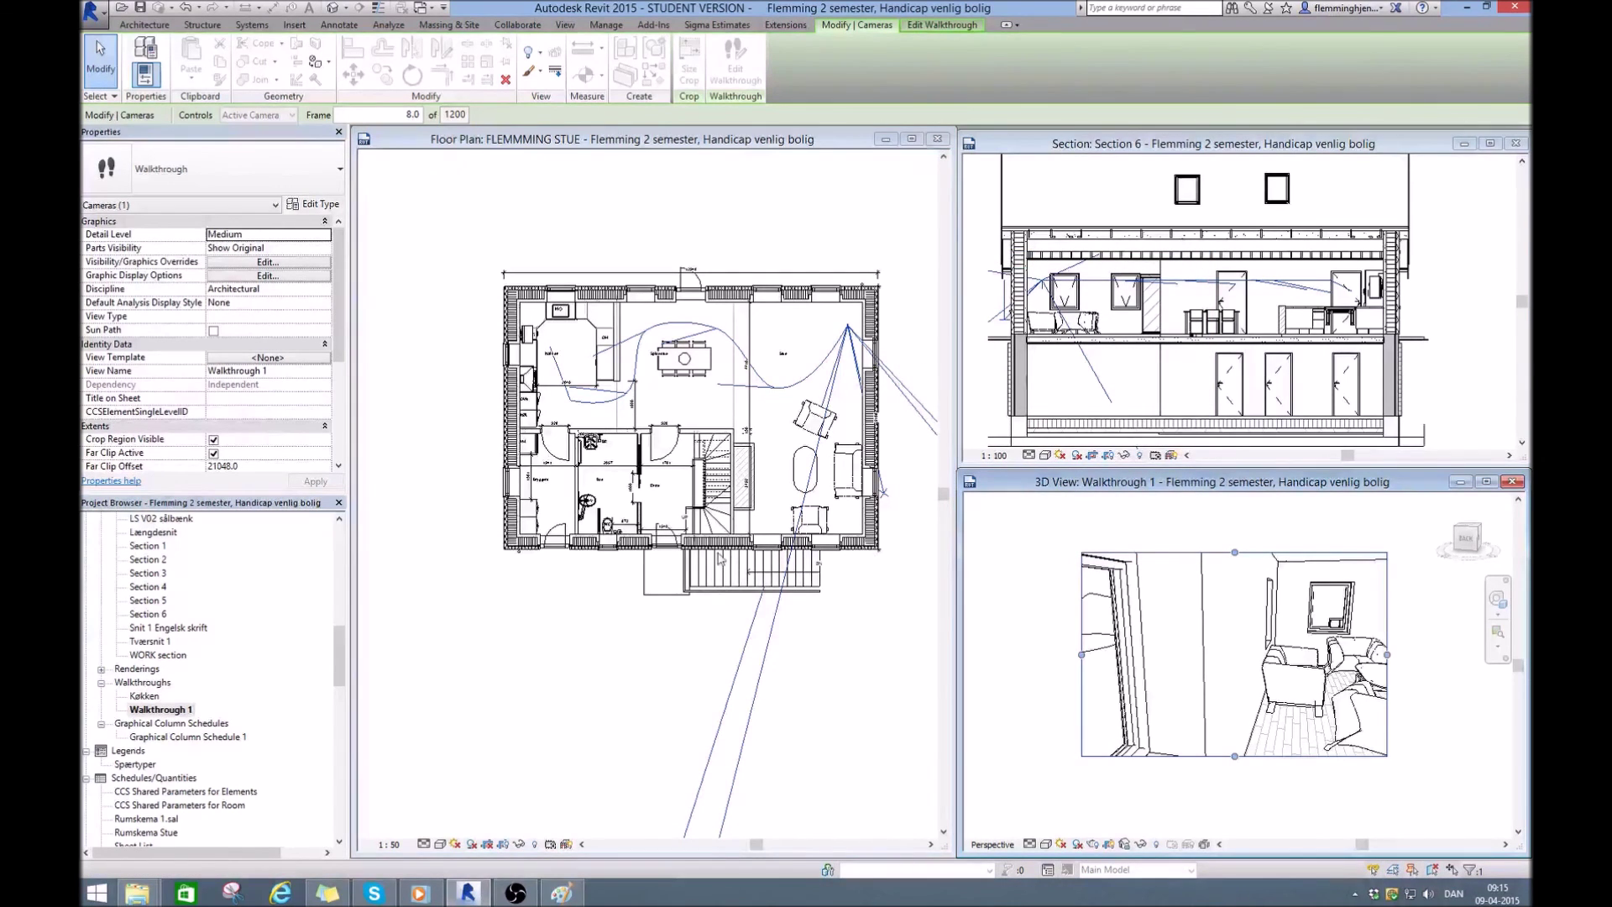
- From the Documents folder, play the exported 'For youtube walkthrough' video file
left_click(514, 892)
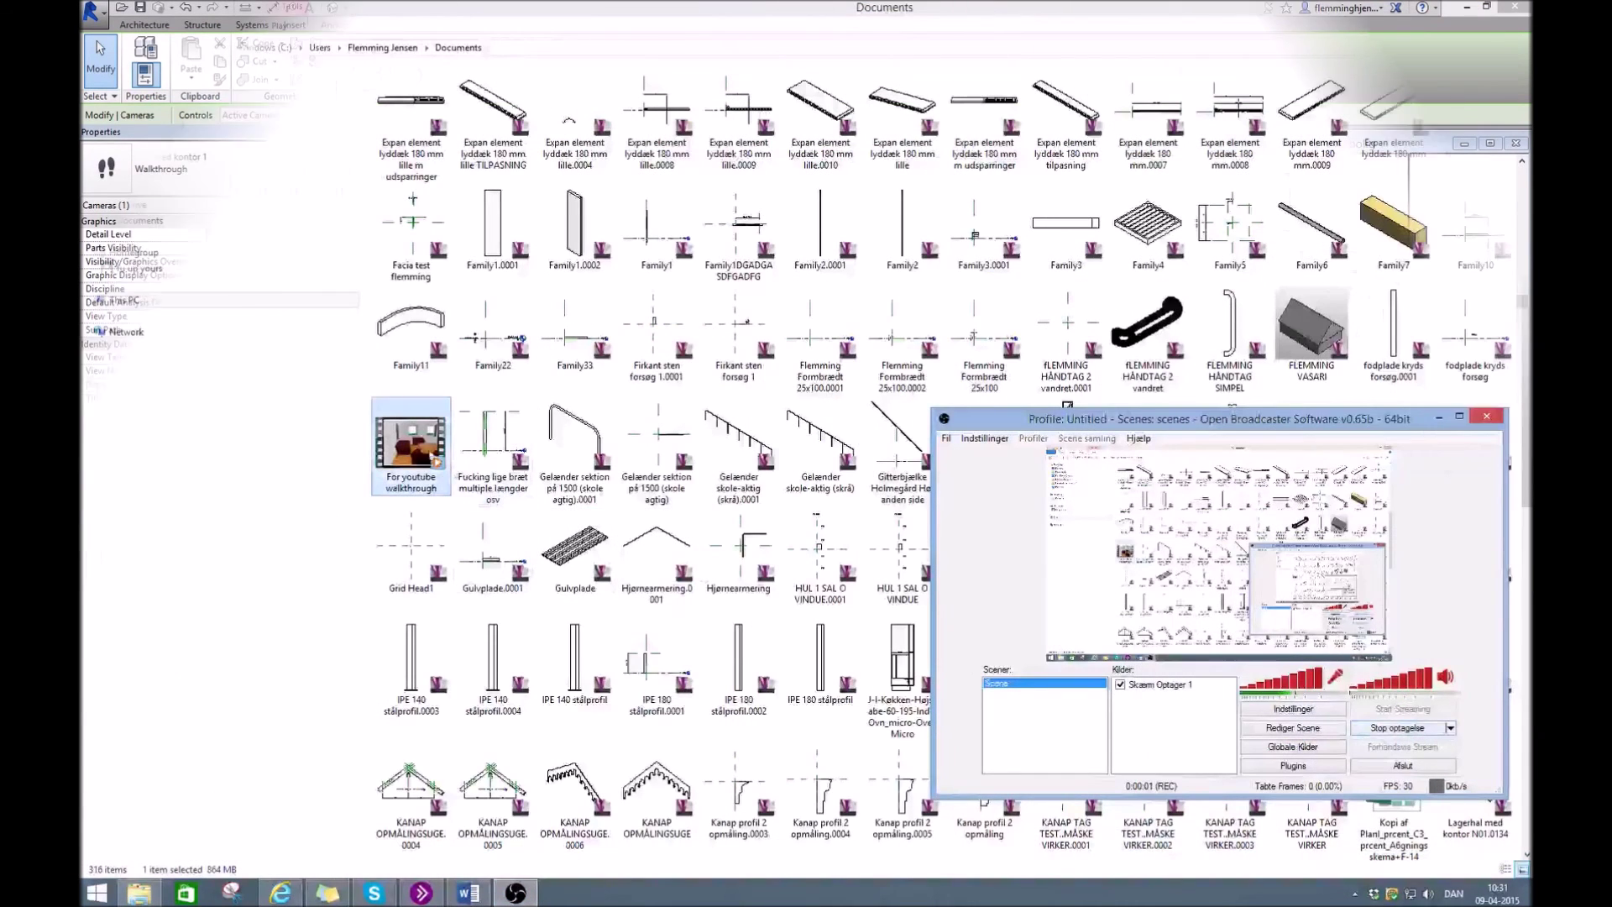
double_click(422, 449)
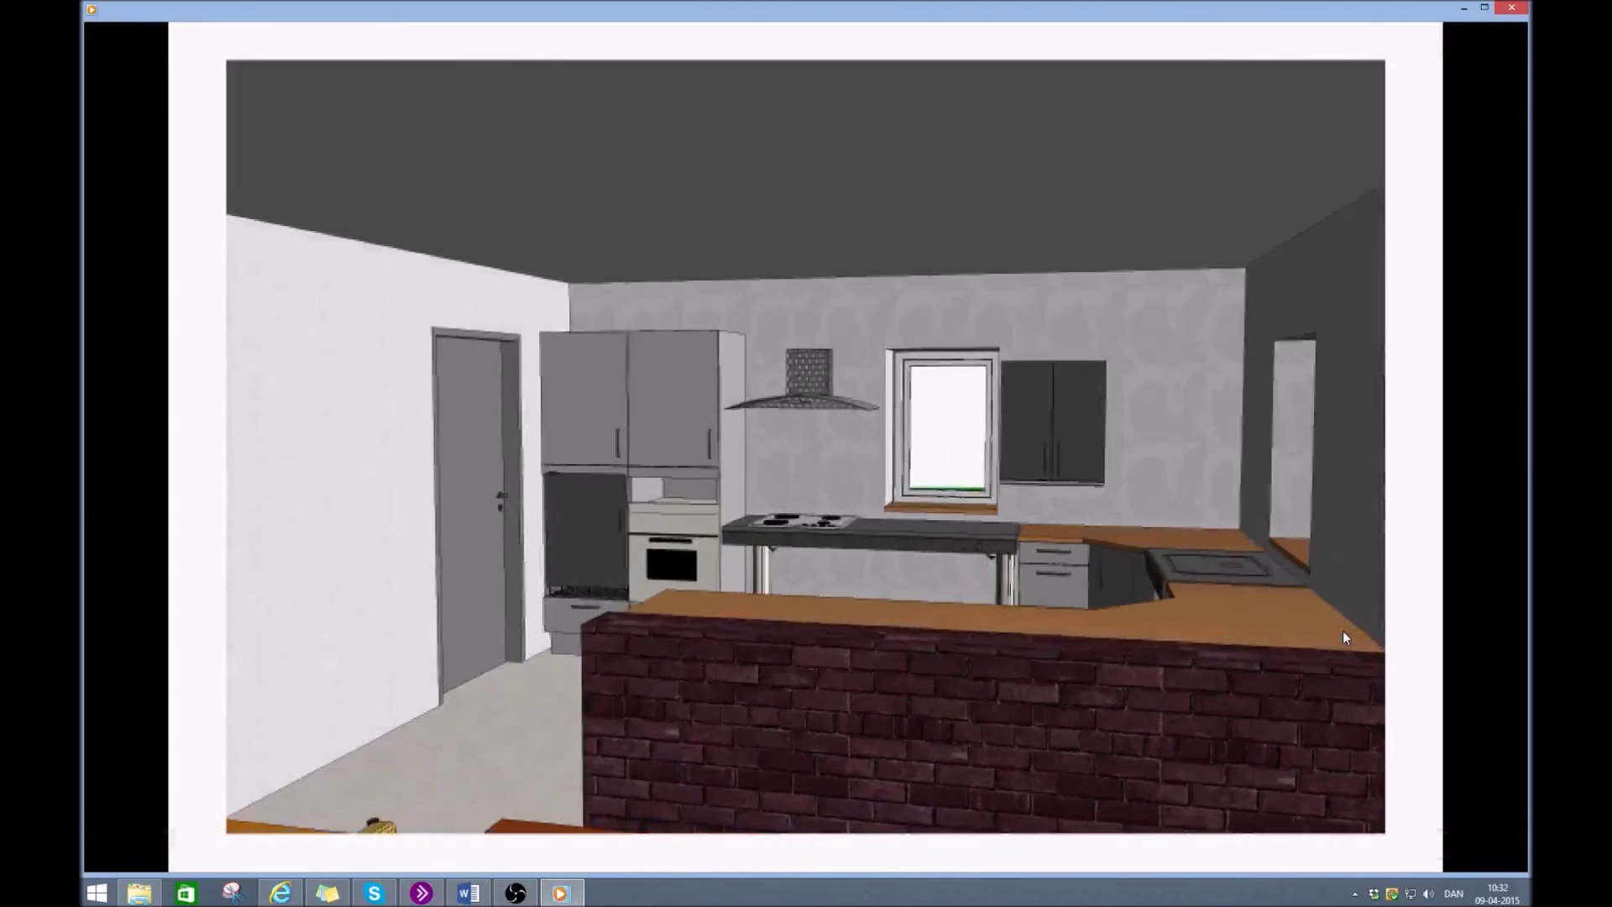
- Watch the walkthrough video play through the kitchen, past the hob toward the corner cabinet and sink
mouse_move(1507, 745)
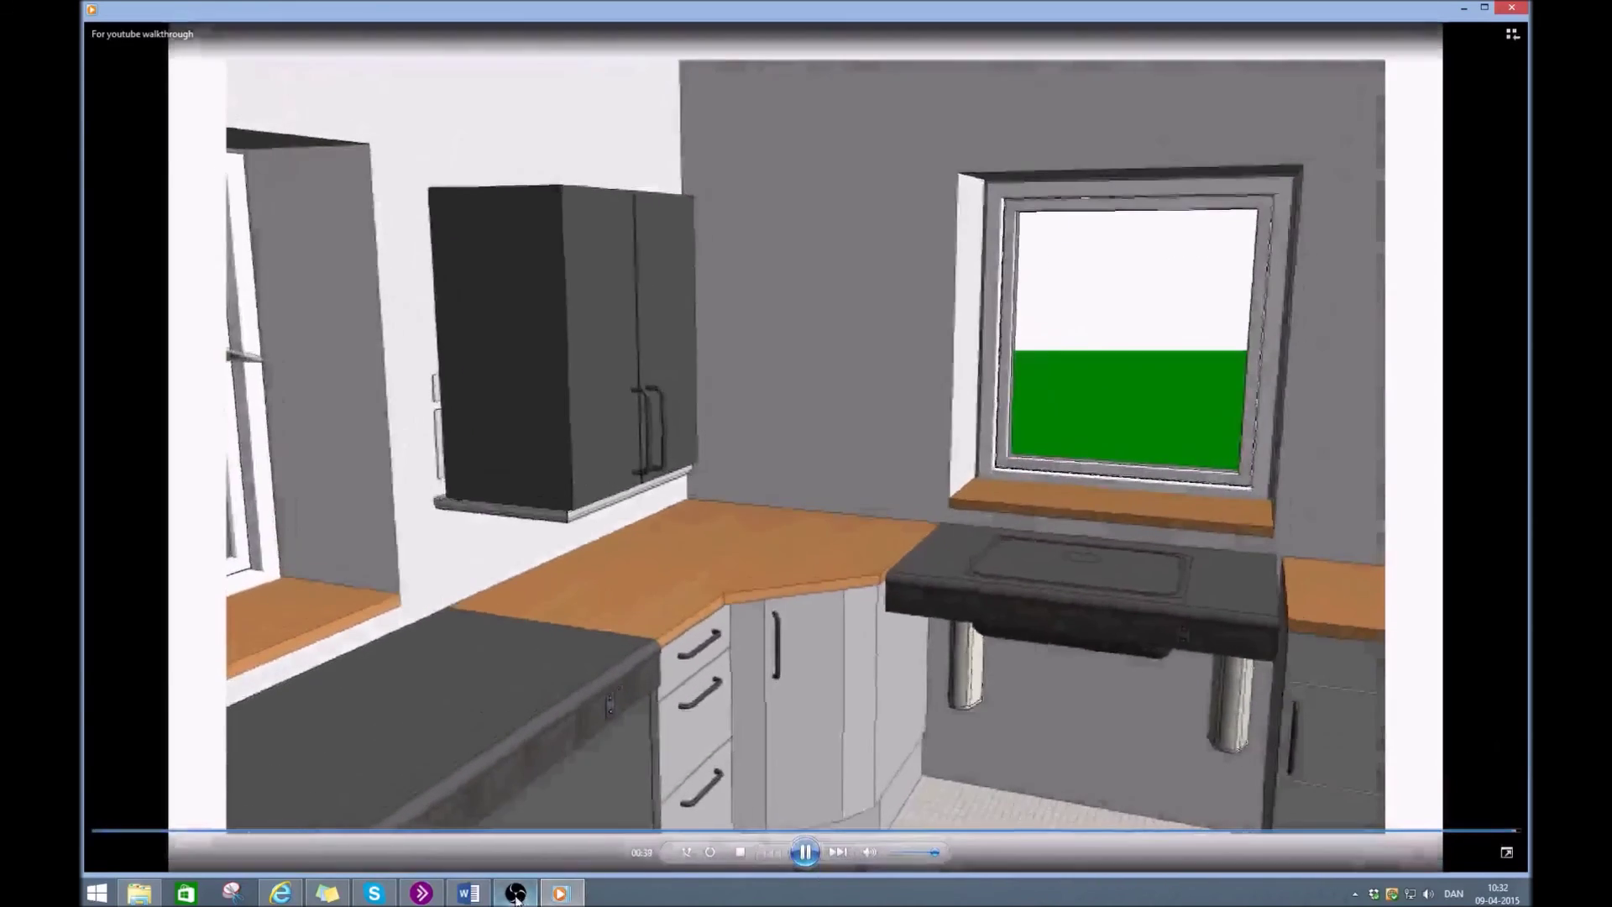
left_click(515, 892)
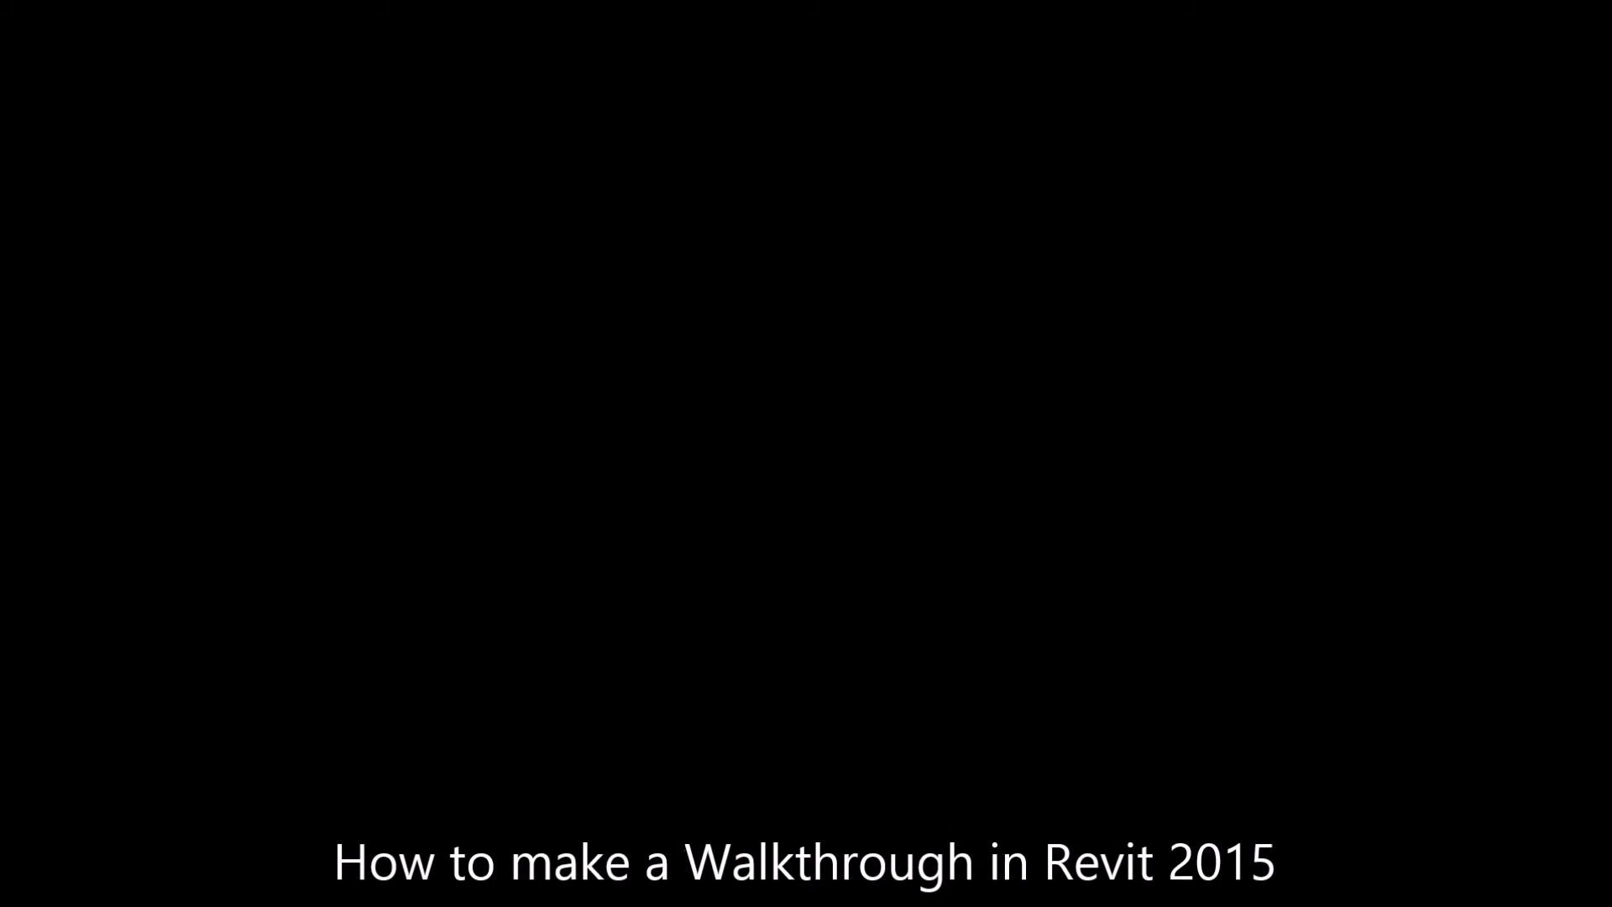